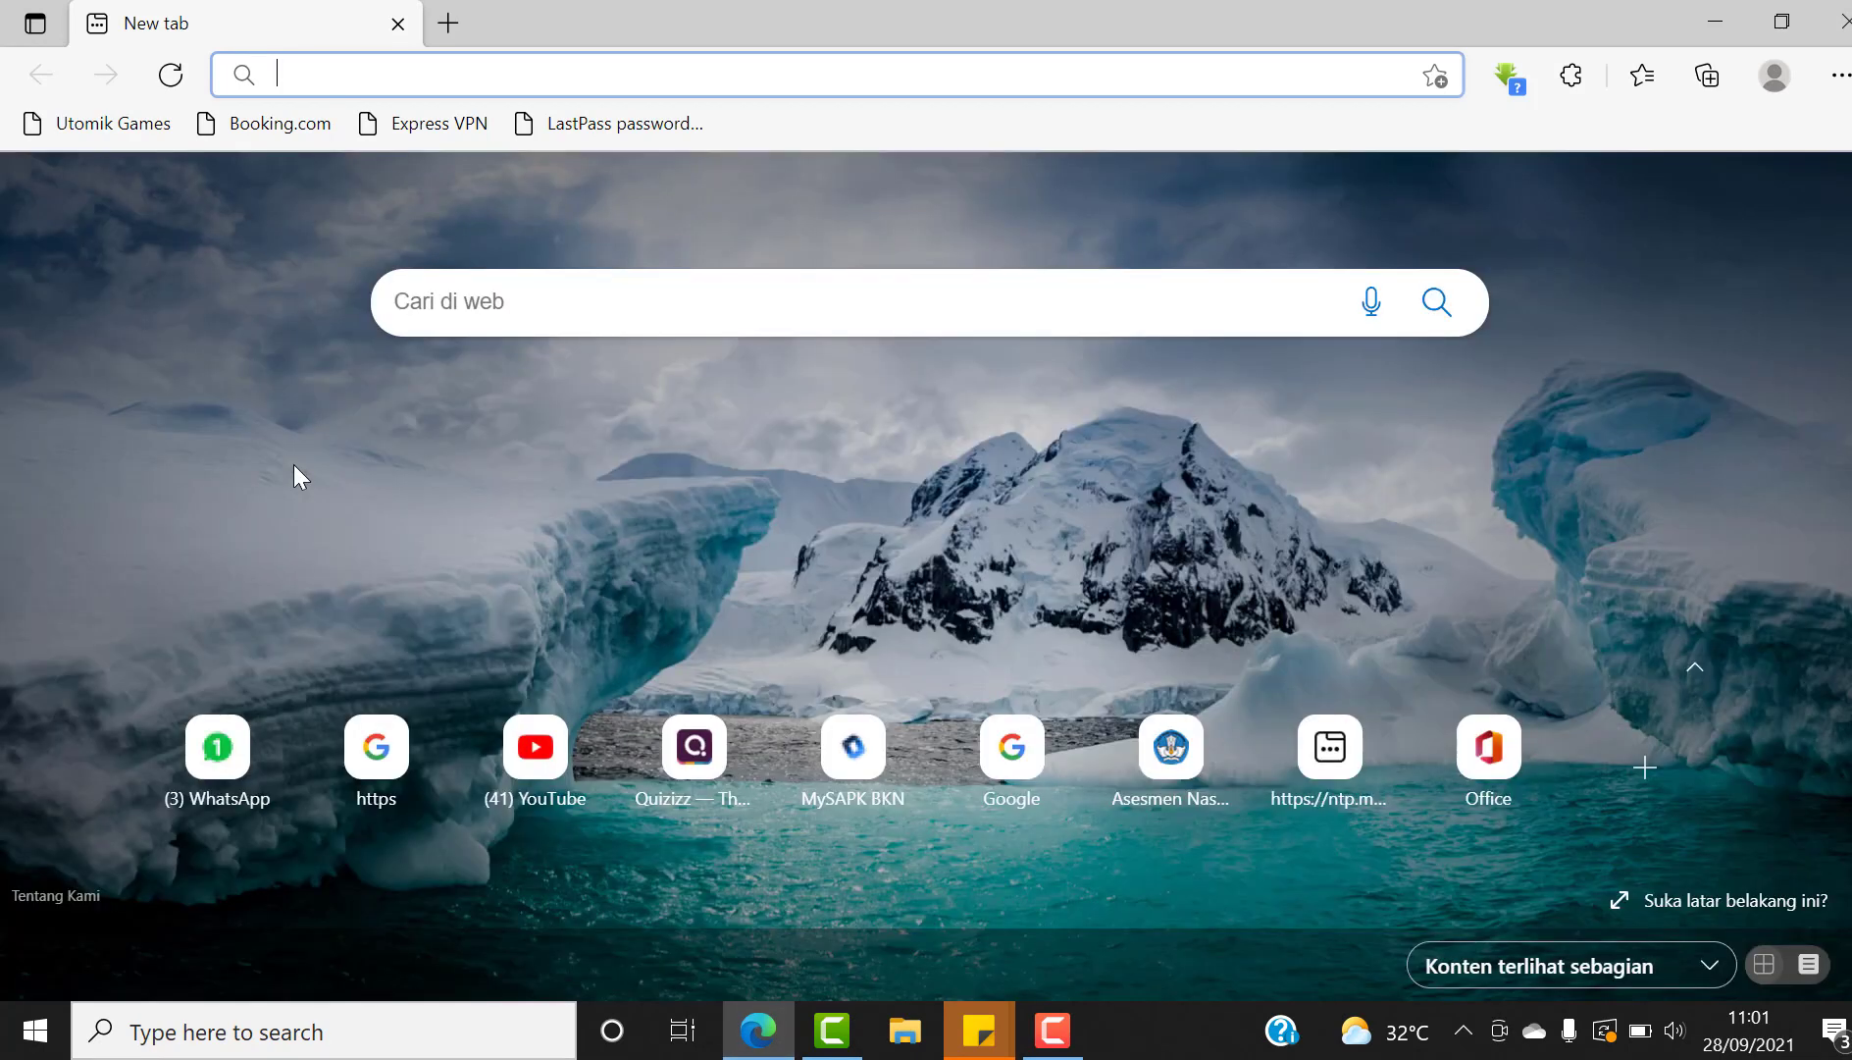
Go to the Google Classroom website at classroom.google.com
text(CLA)
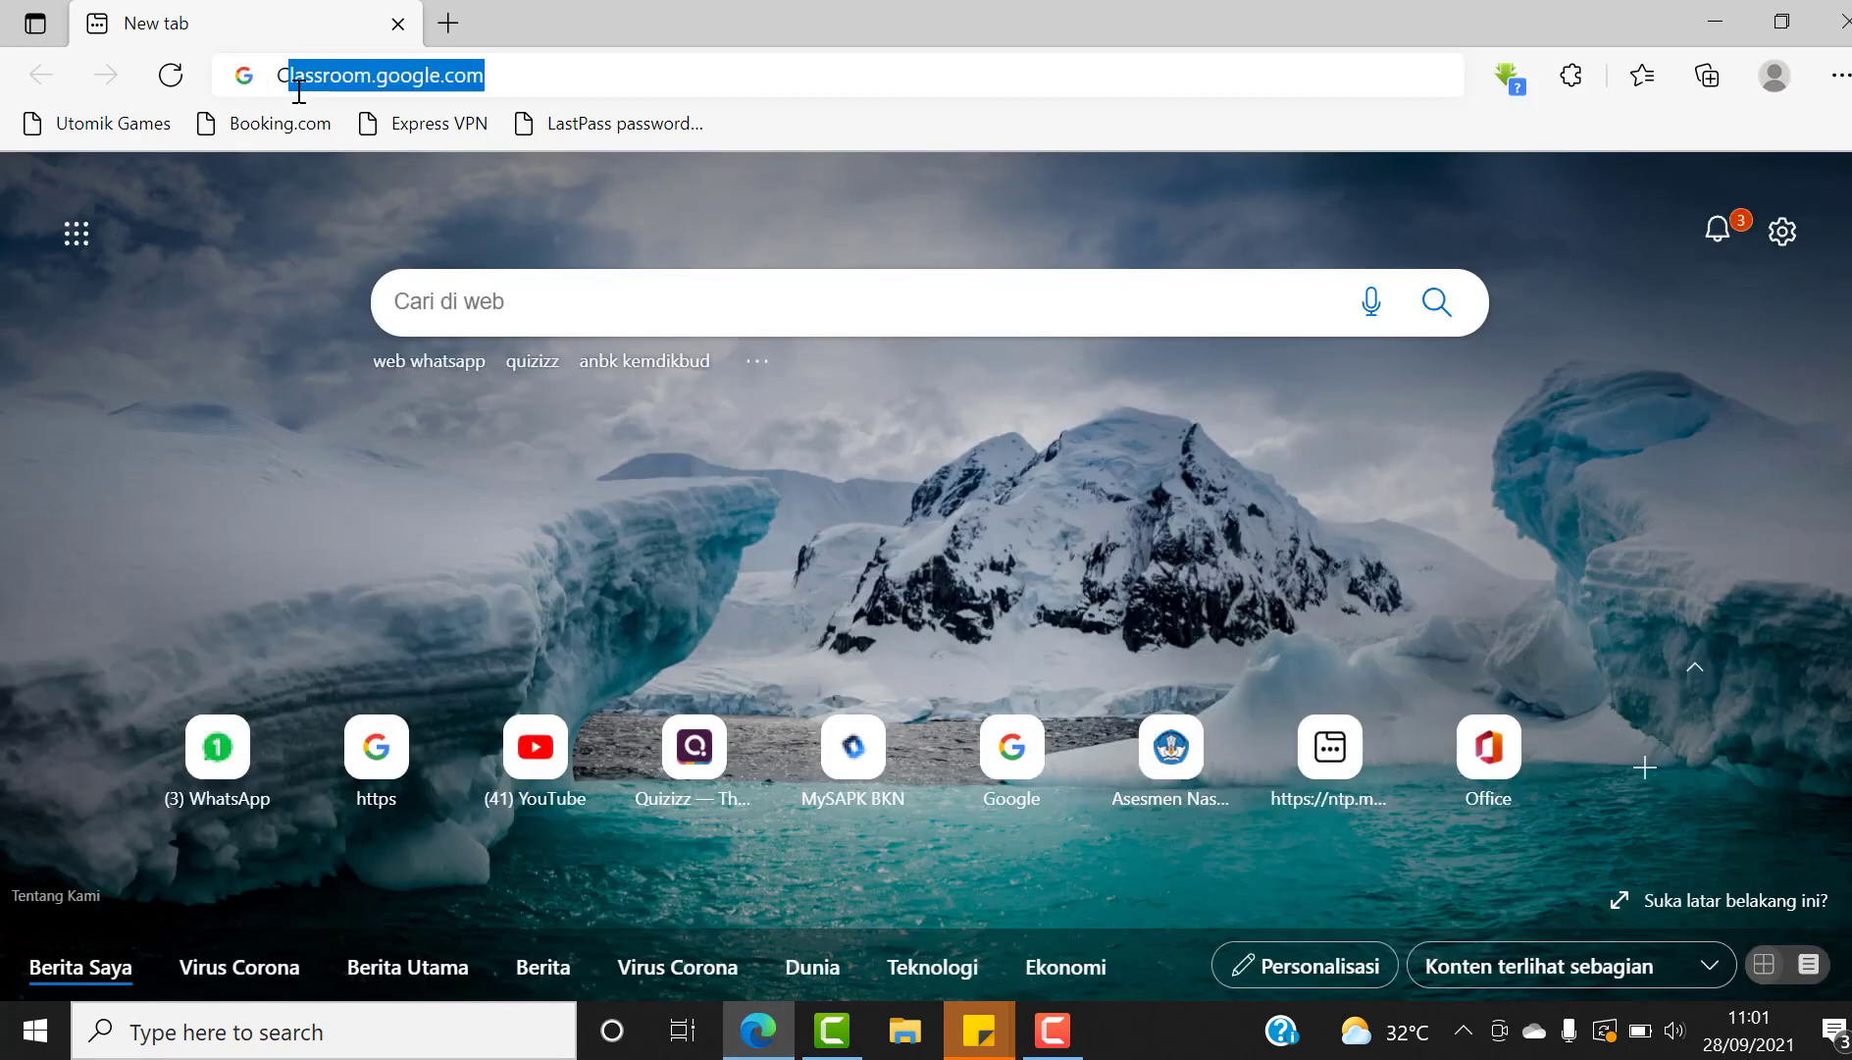
text(SSROOM.)
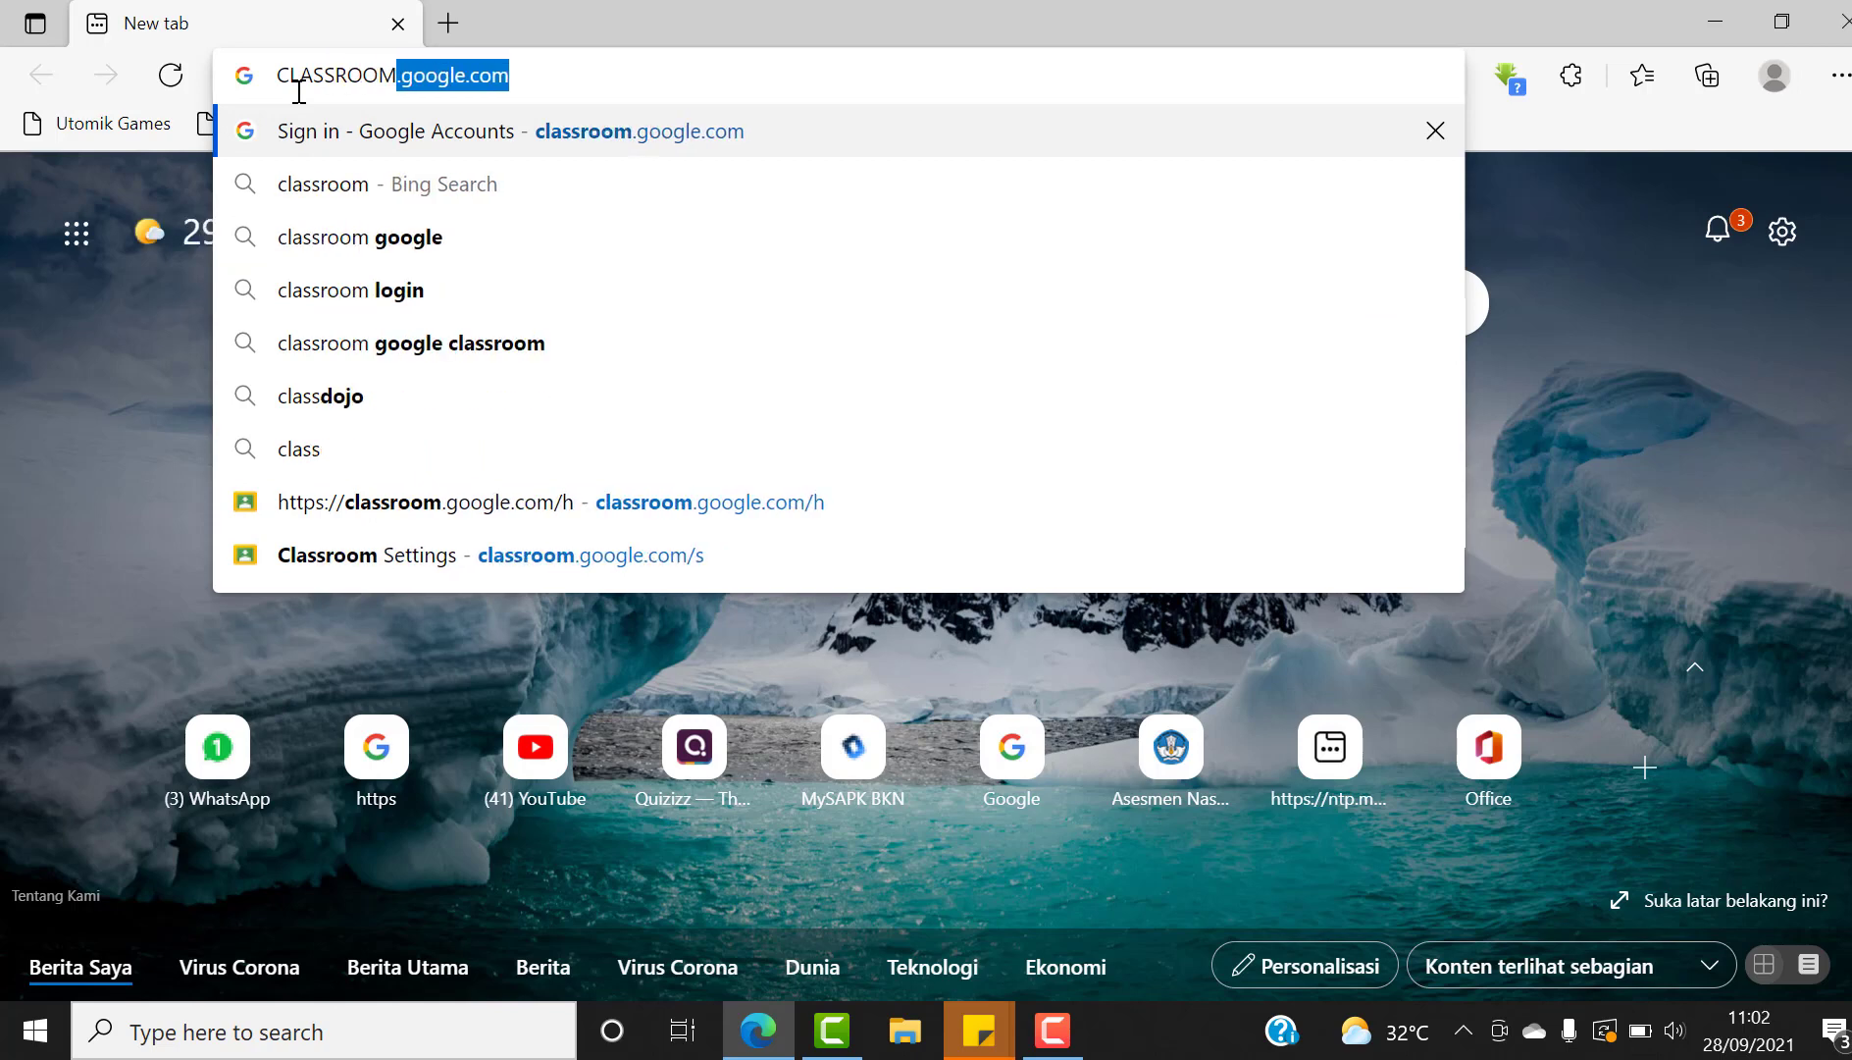
text(GOOG)
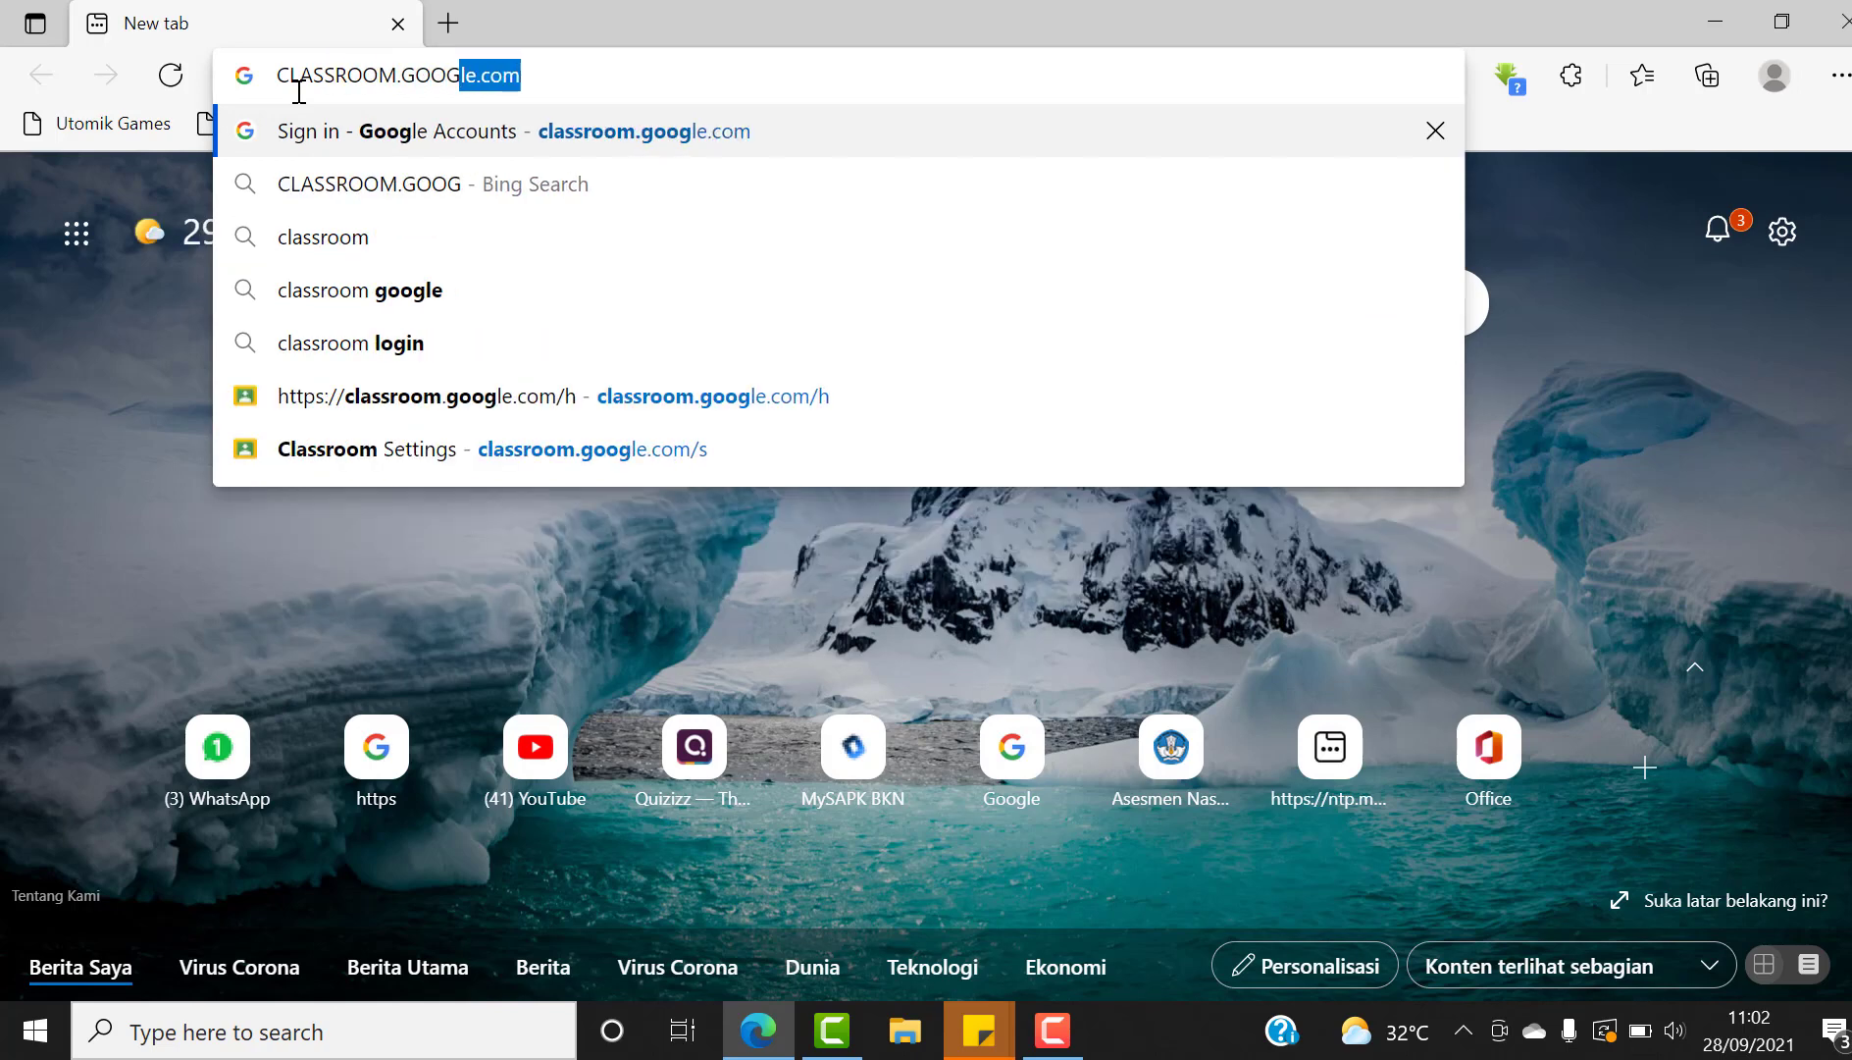
text(LE.COM)
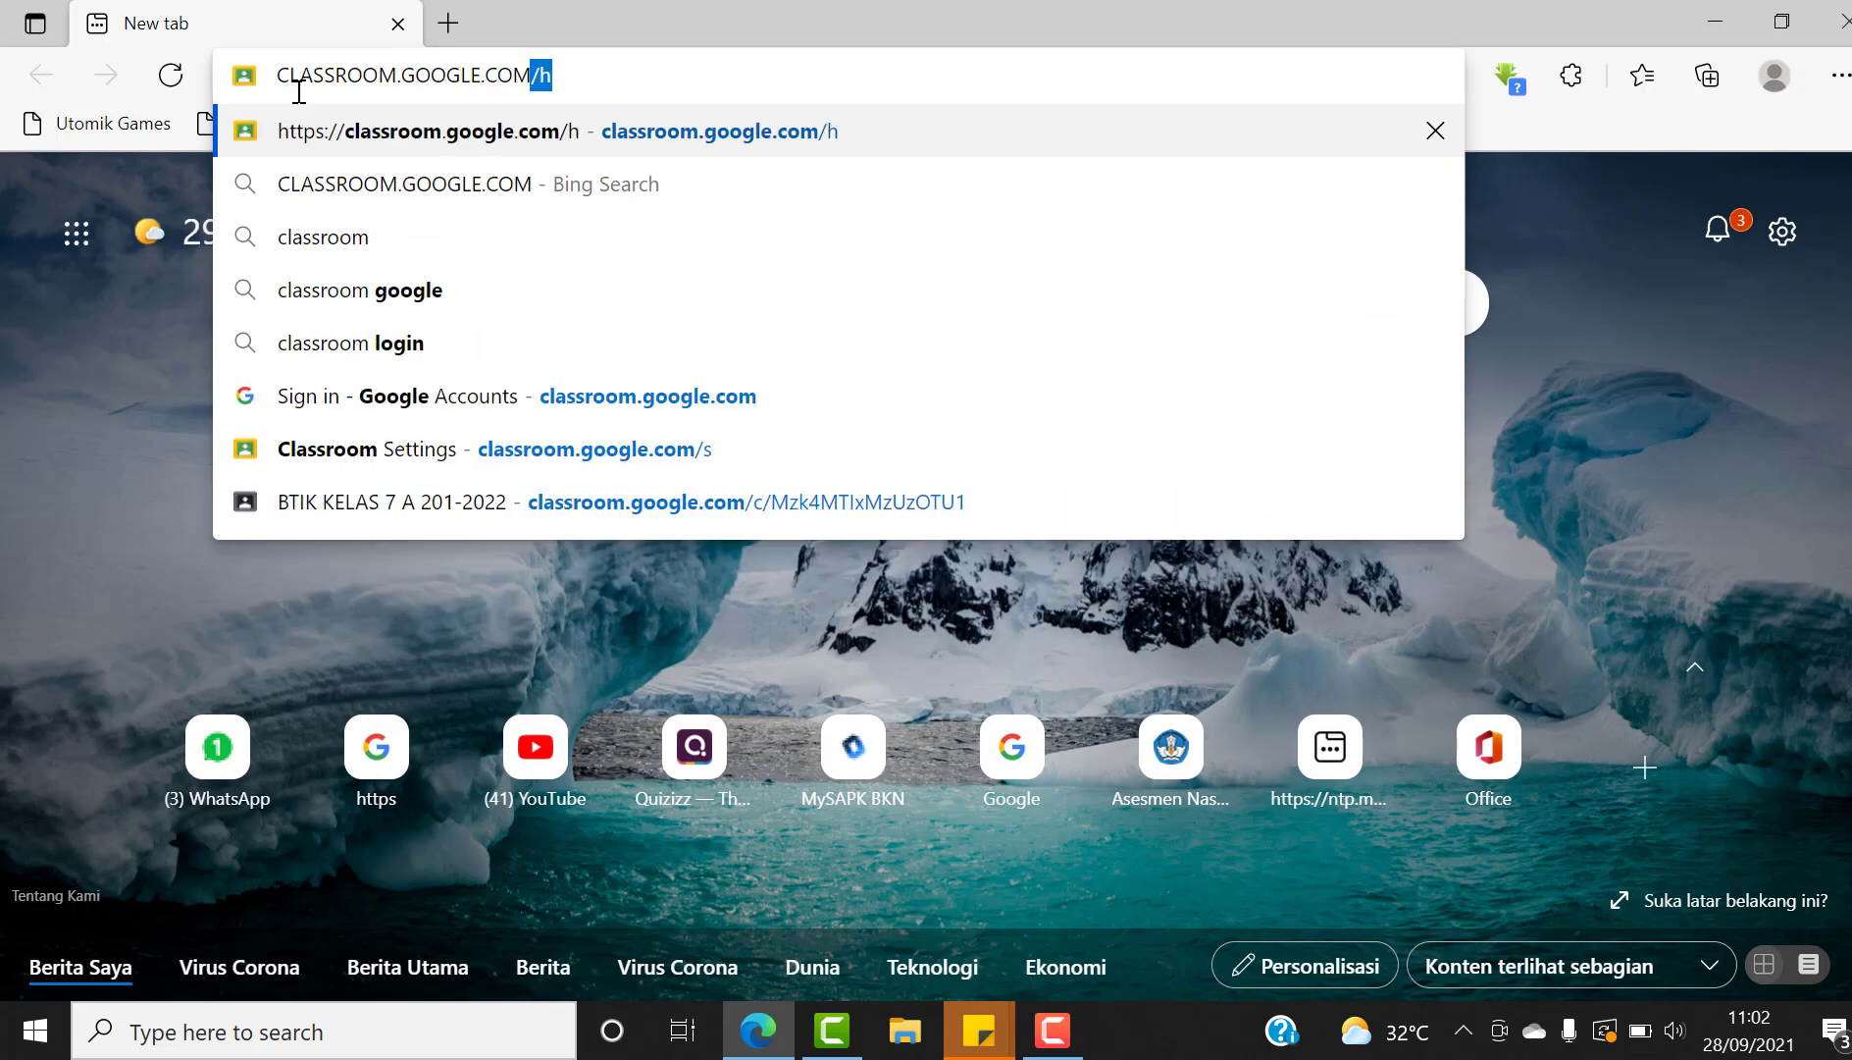
key(Return)
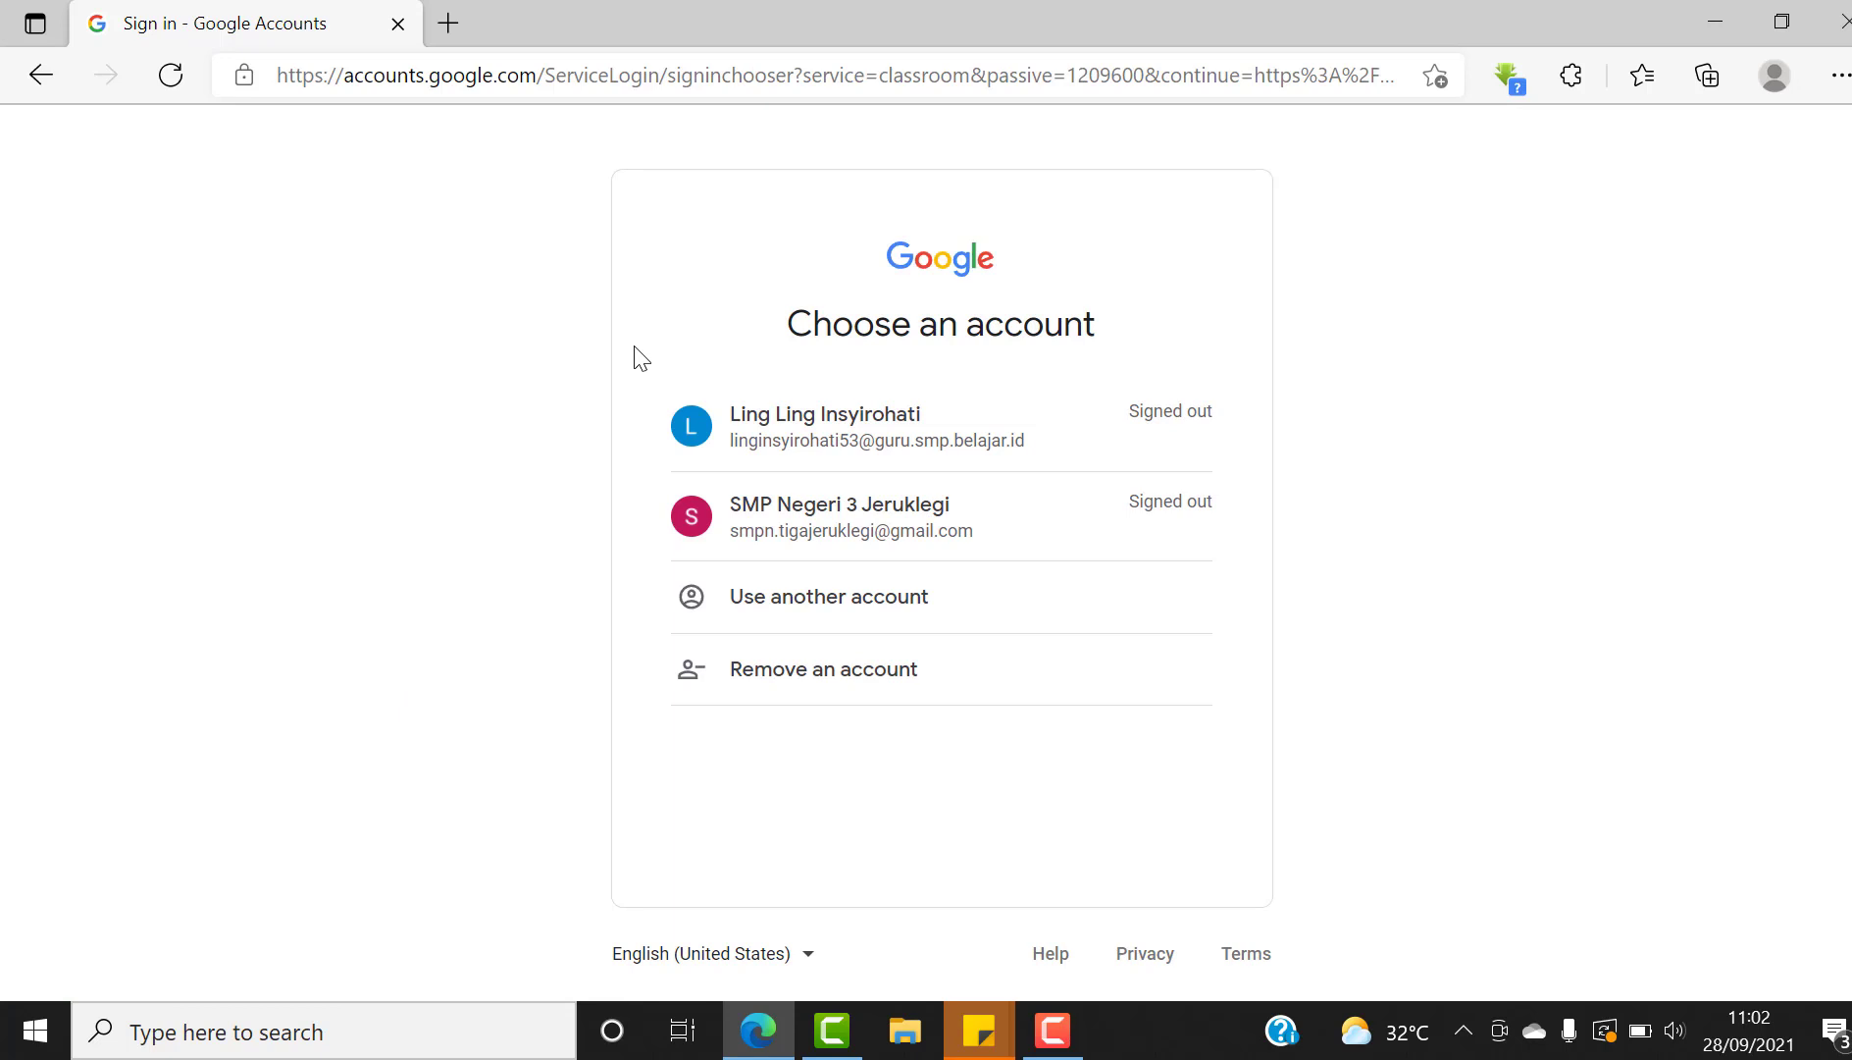
Sign in with the guru.smp.belajar.id teacher account by replacing the prefilled entry with the account password, and decline updating the saved password
click(890, 449)
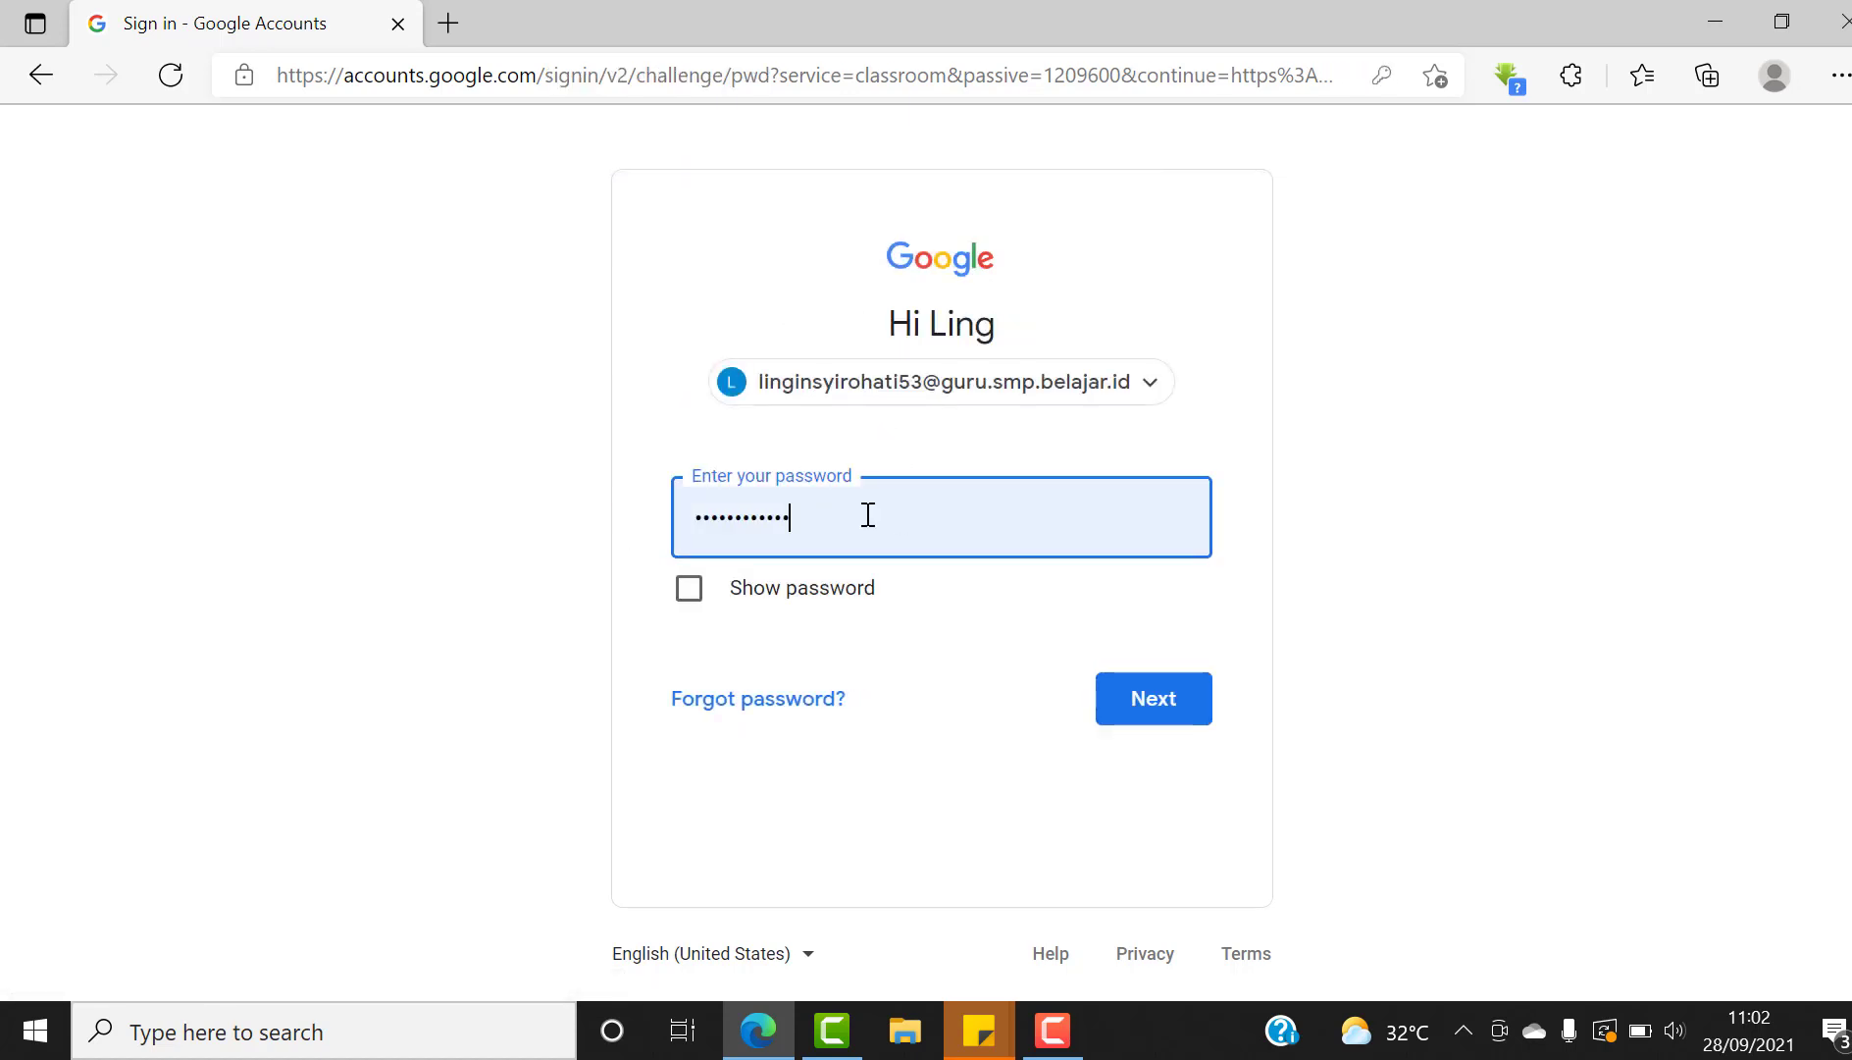
key(BackSpace)
key(BackSpace)
key(BackSpace)
key(BackSpace)
key(BackSpace)
key(BackSpace)
key(BackSpace)
key(BackSpace)
key(BackSpace)
key(BackSpace)
key(BackSpace)
key(BackSpace)
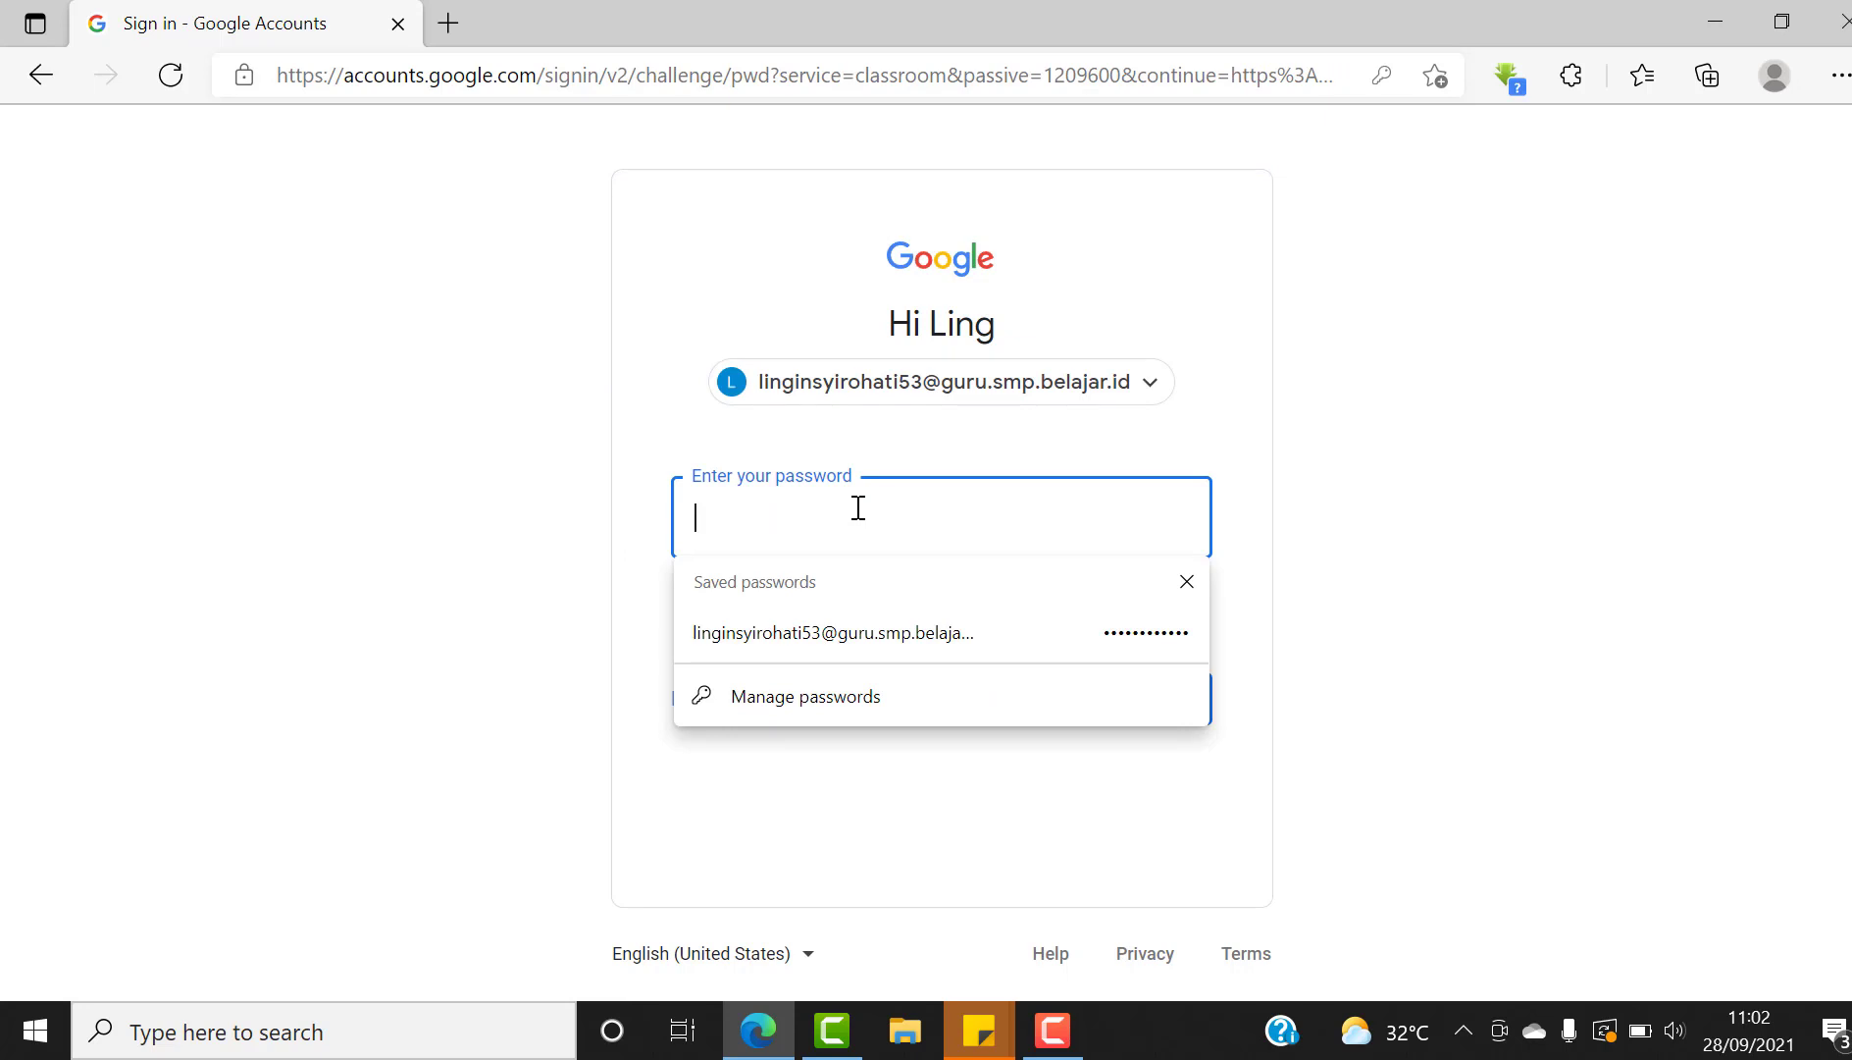
text(•••••)
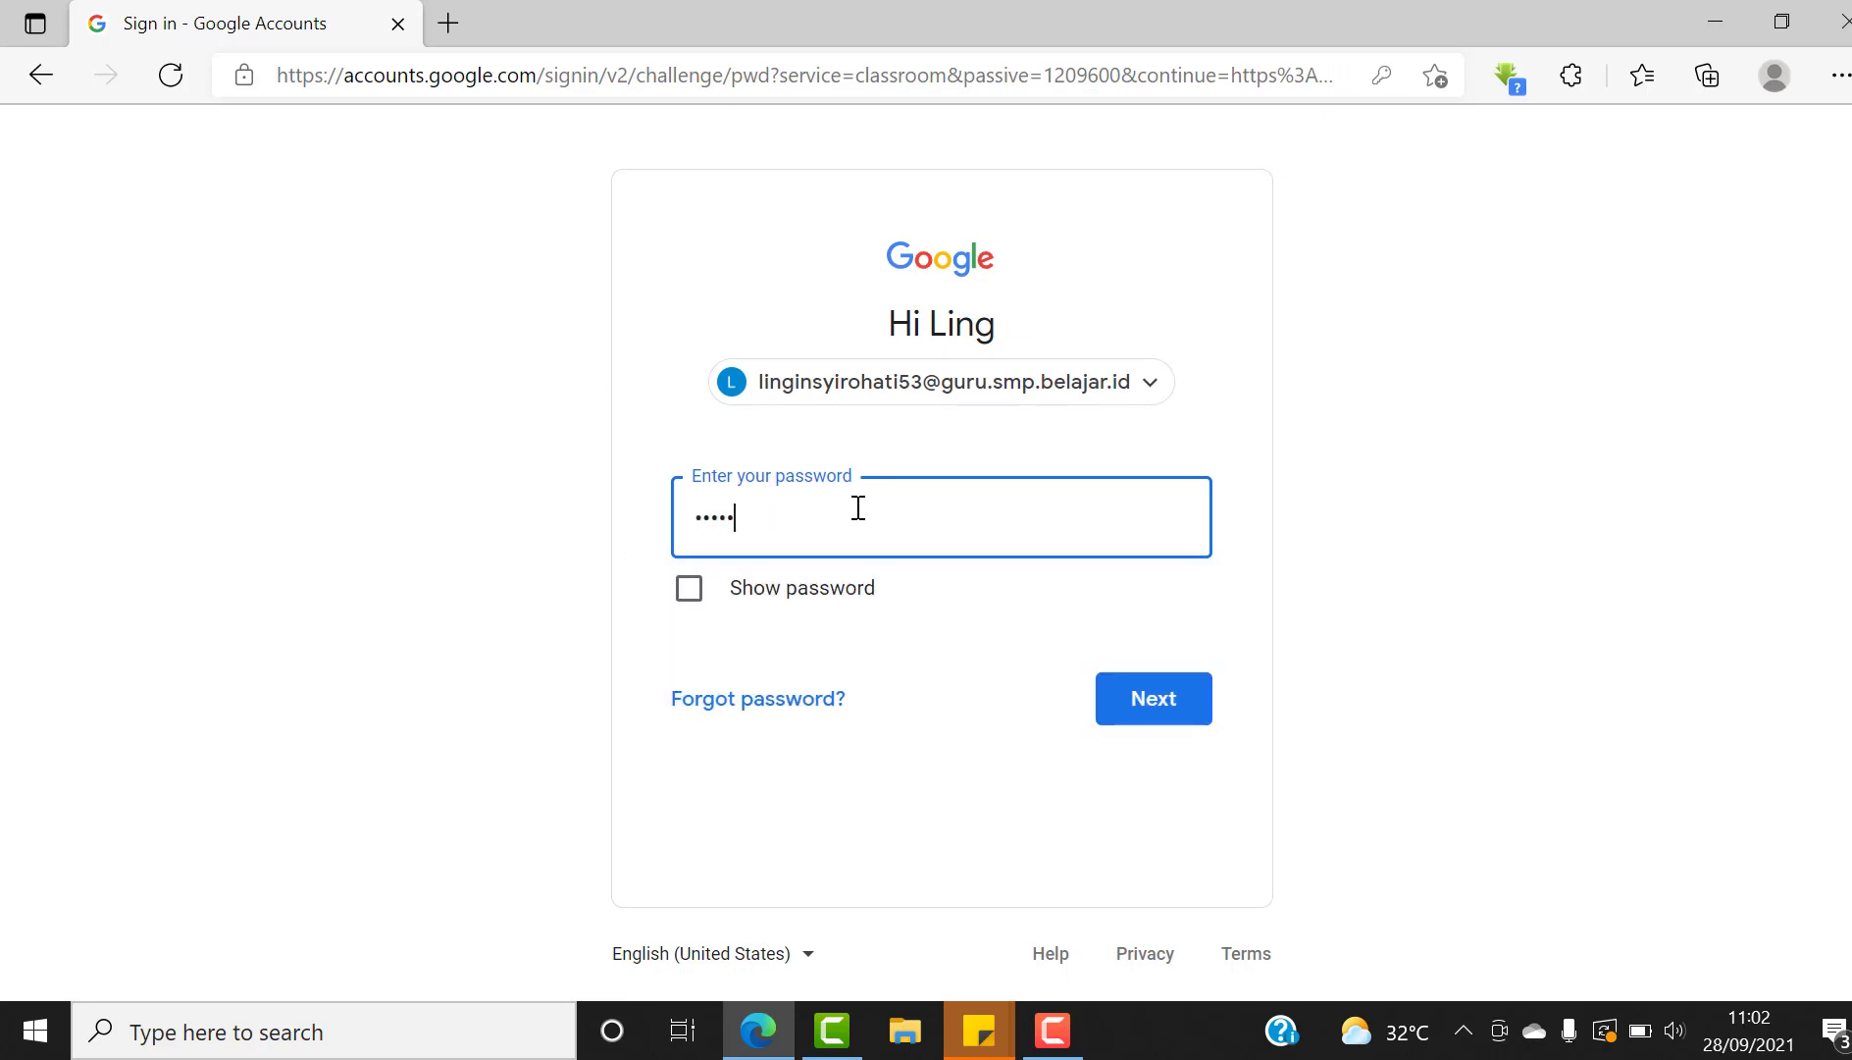
text(••••)
click(1161, 703)
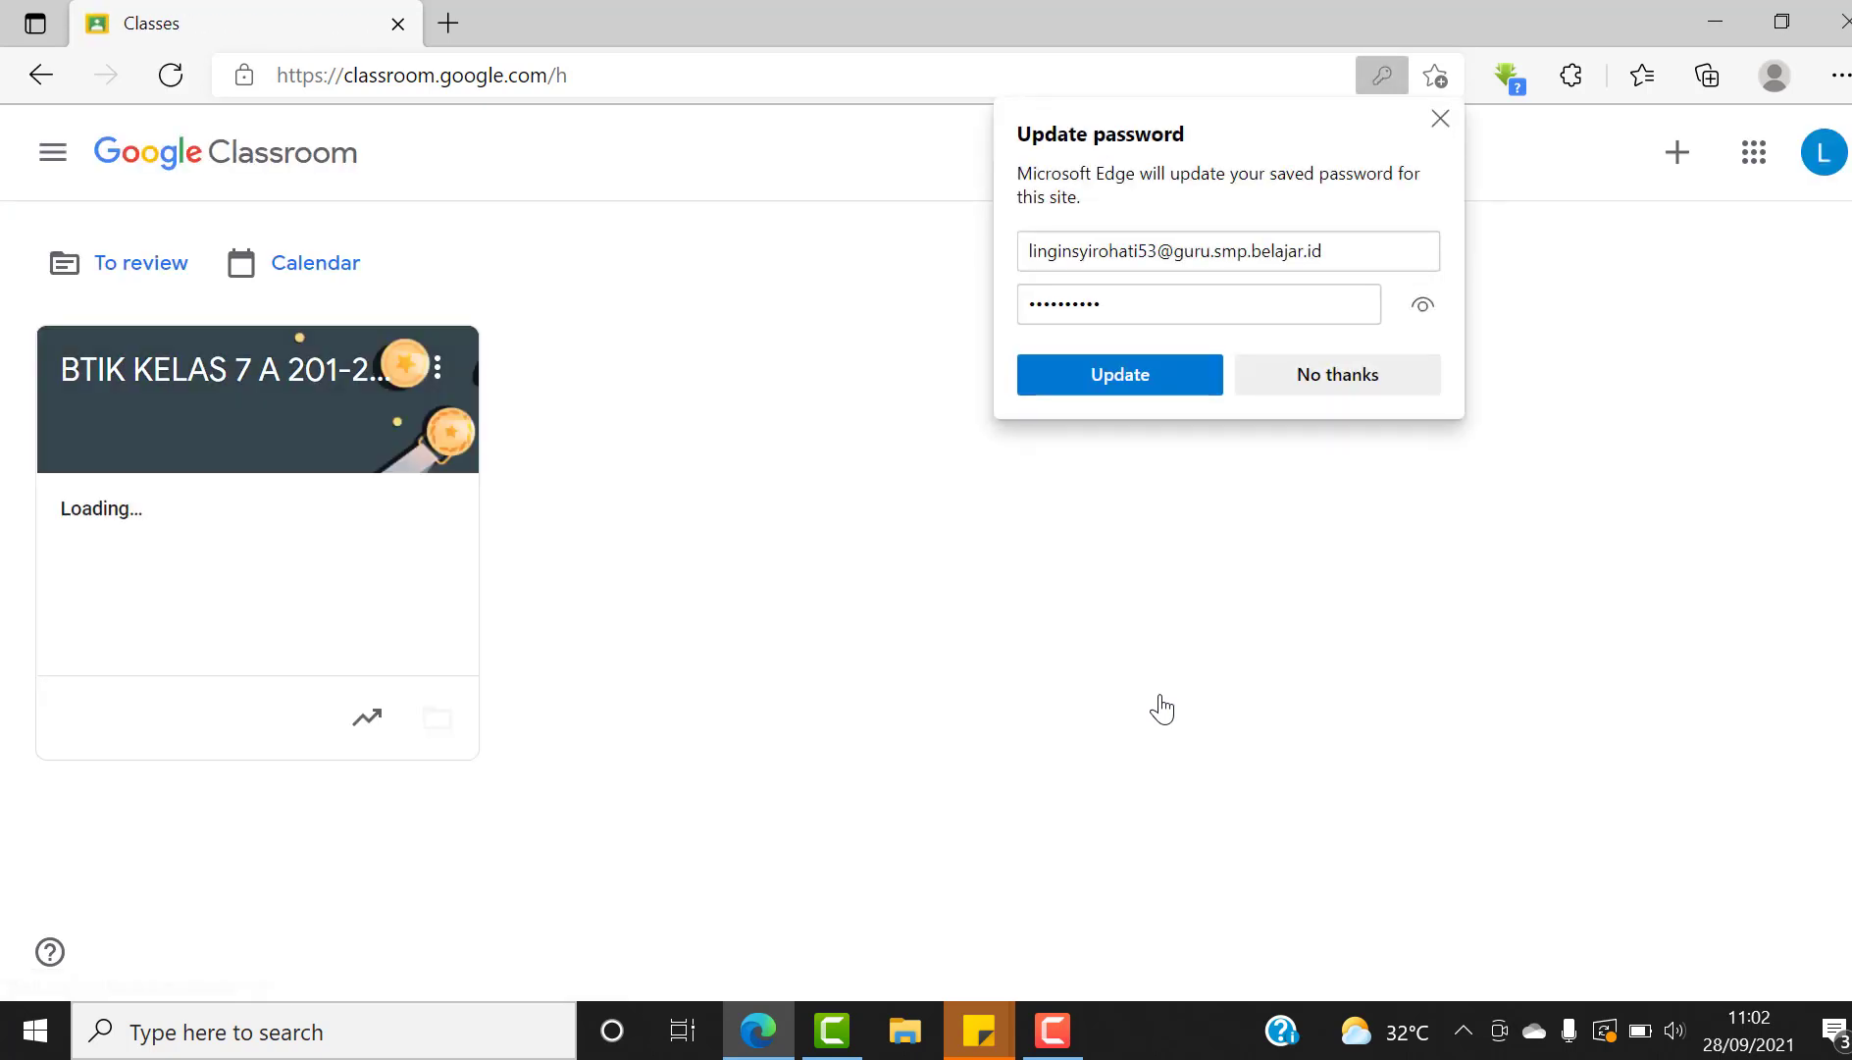
click(1332, 373)
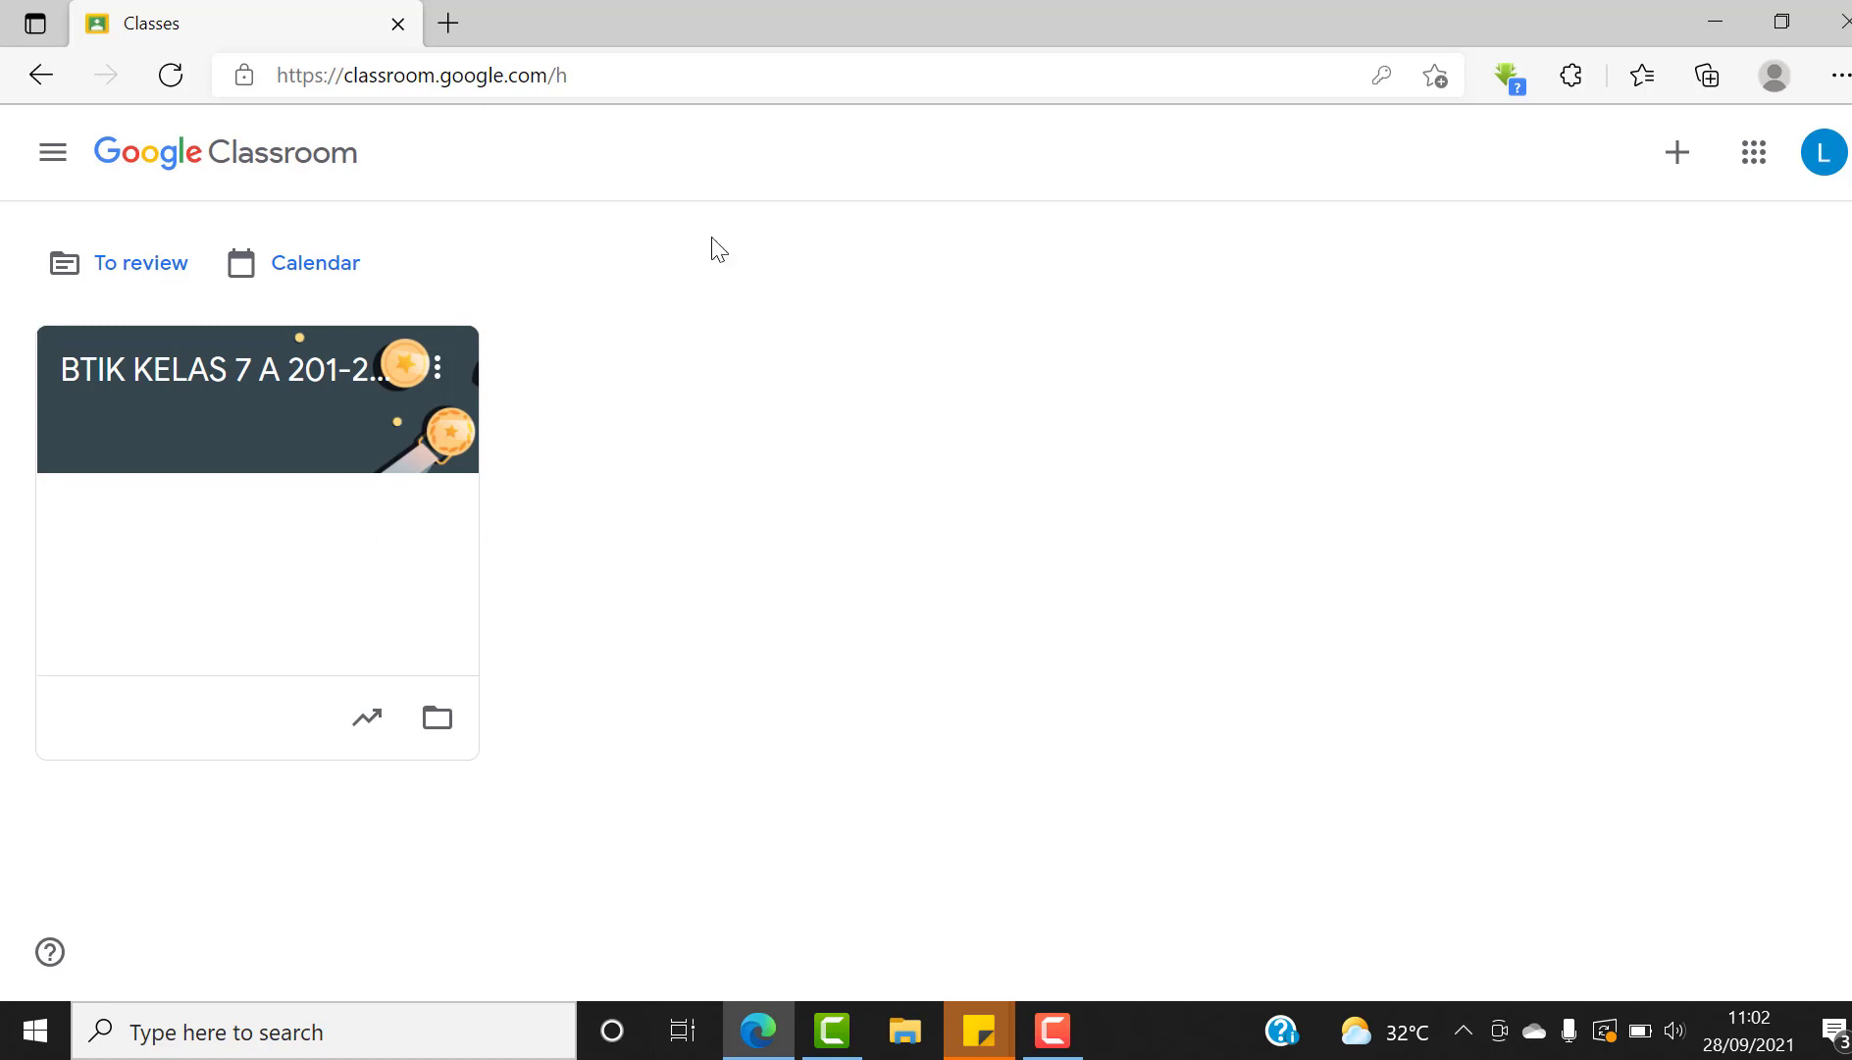
Open the Classroom Help Center and switch its language to Indonesia
click(46, 964)
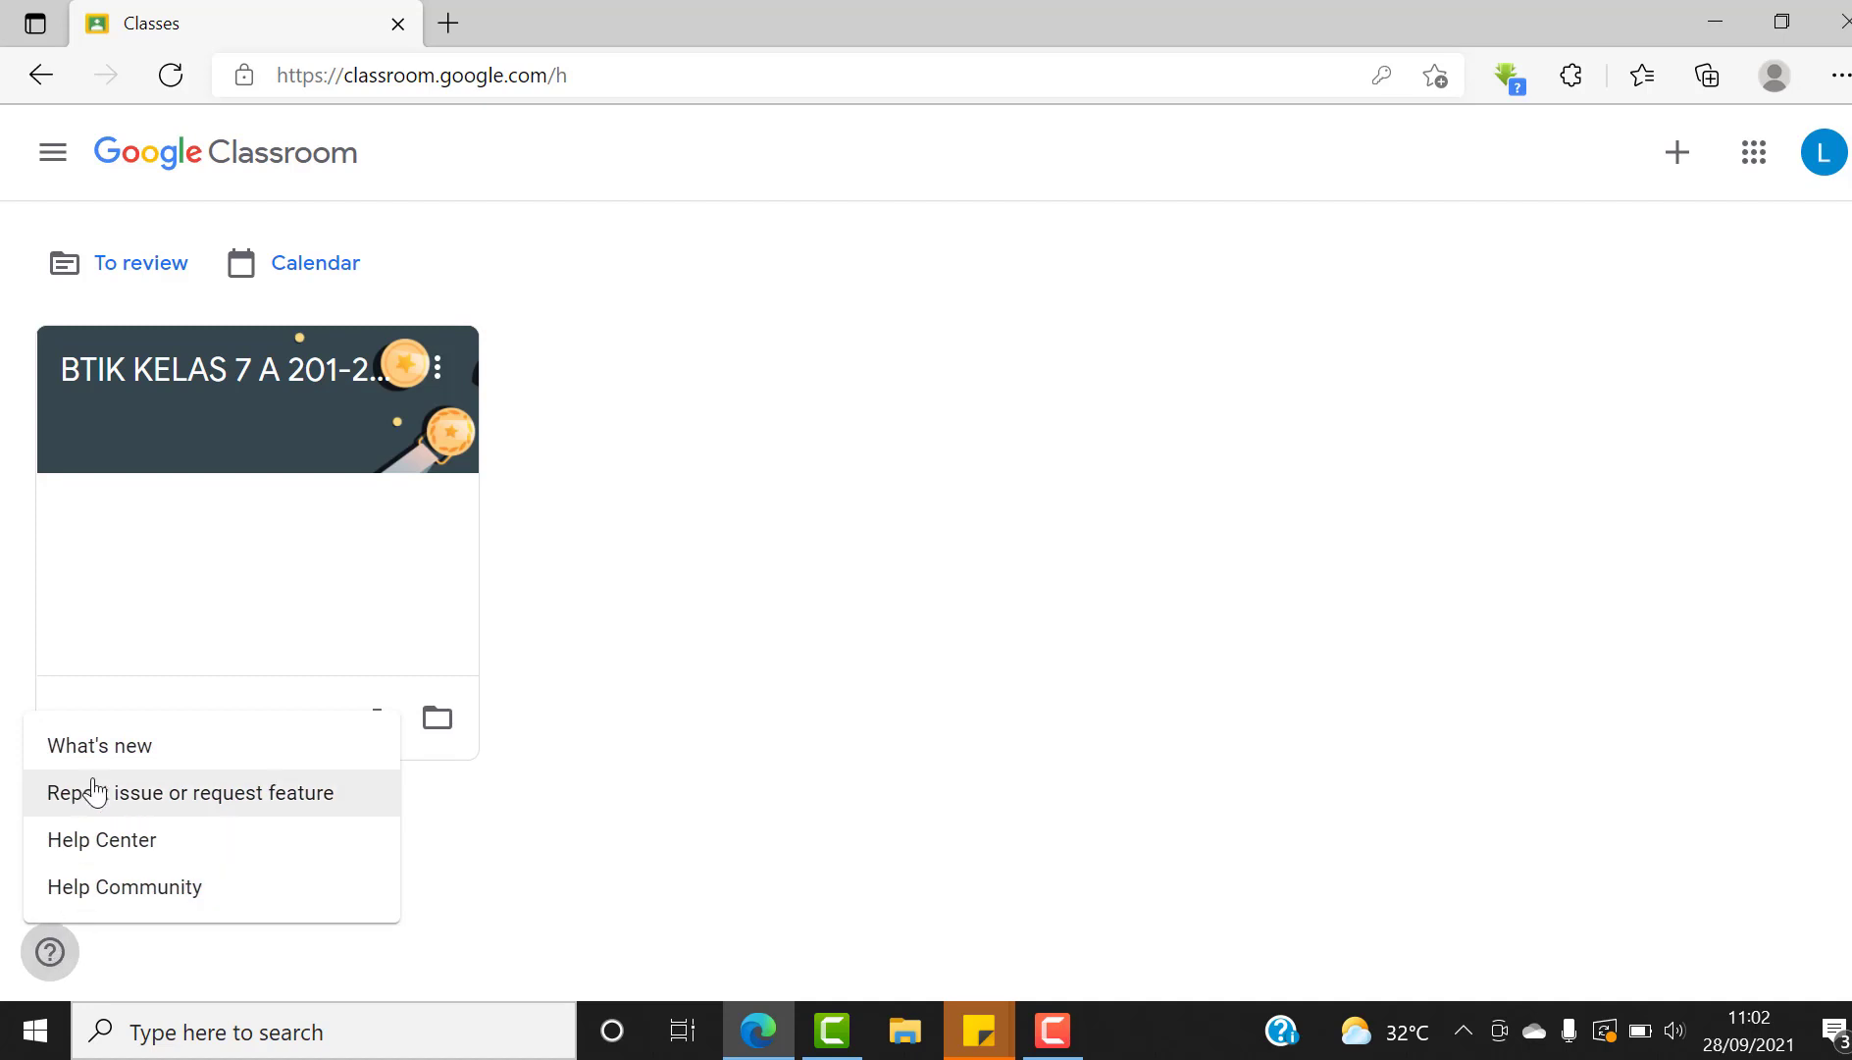
click(107, 840)
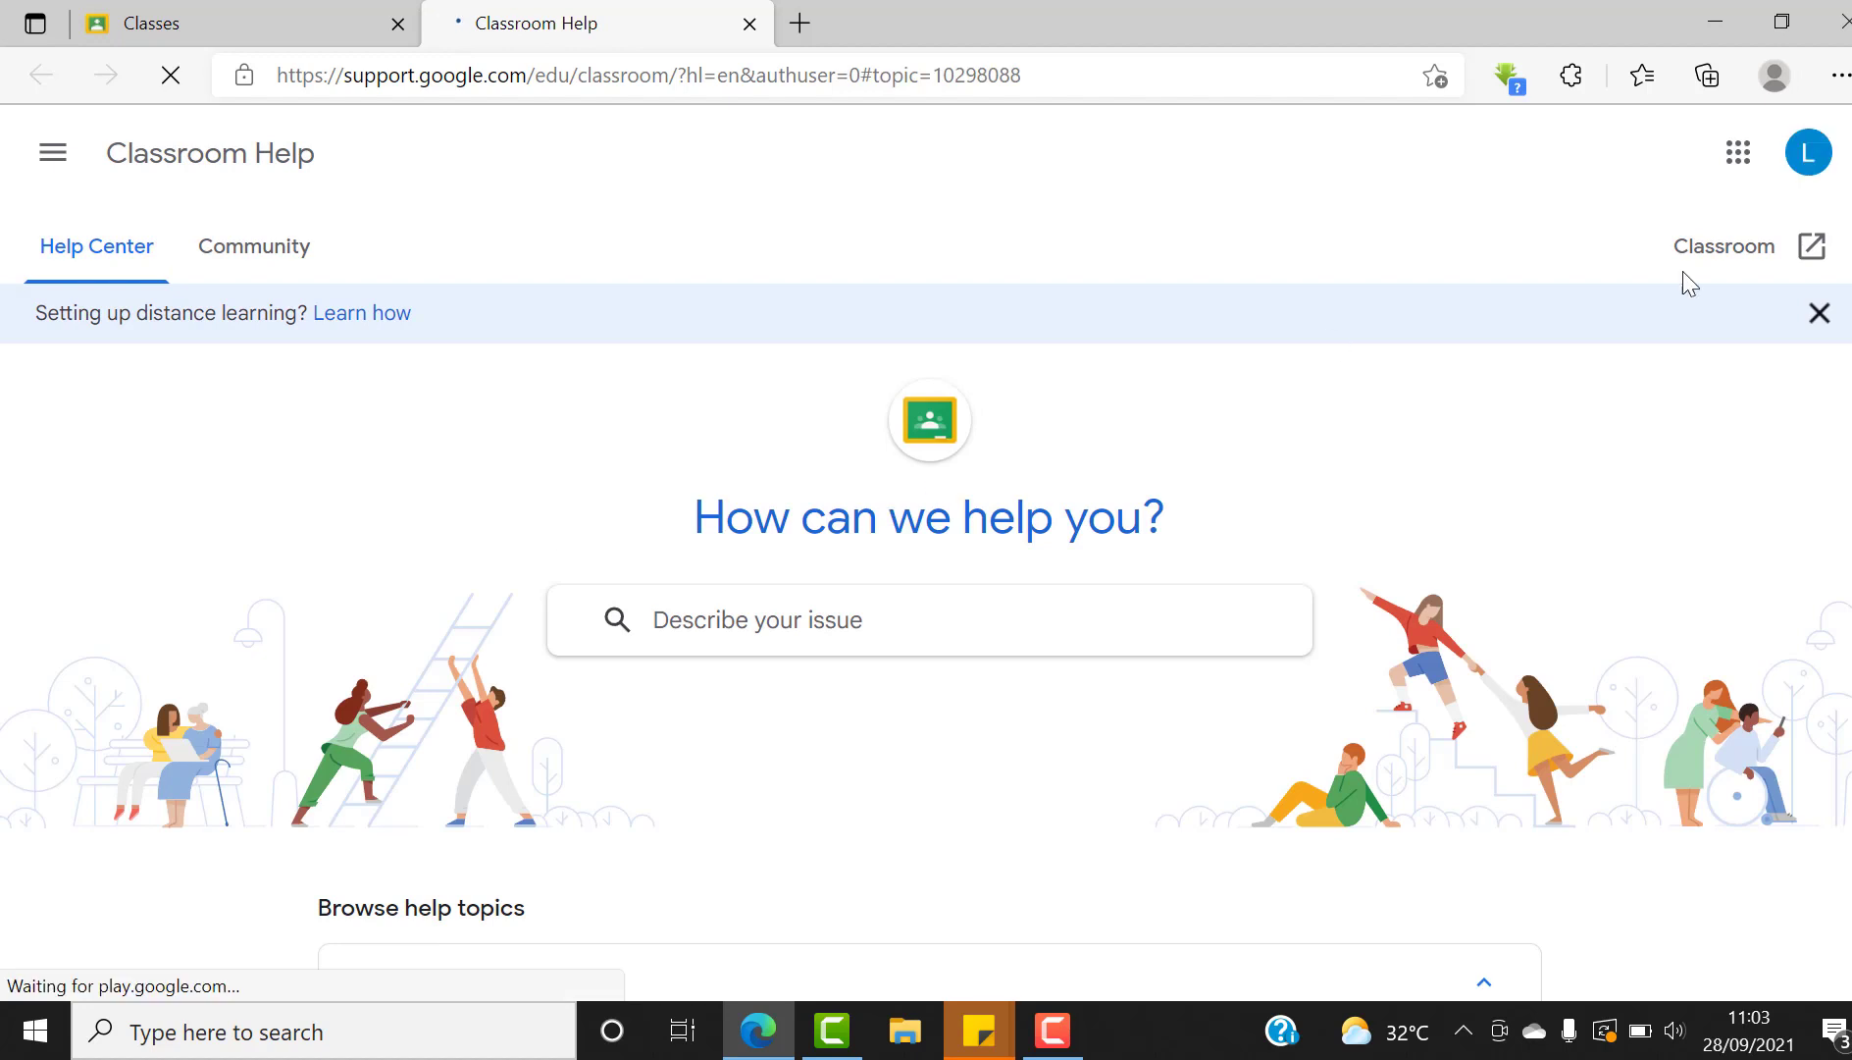
scroll(926, 552, down, 10)
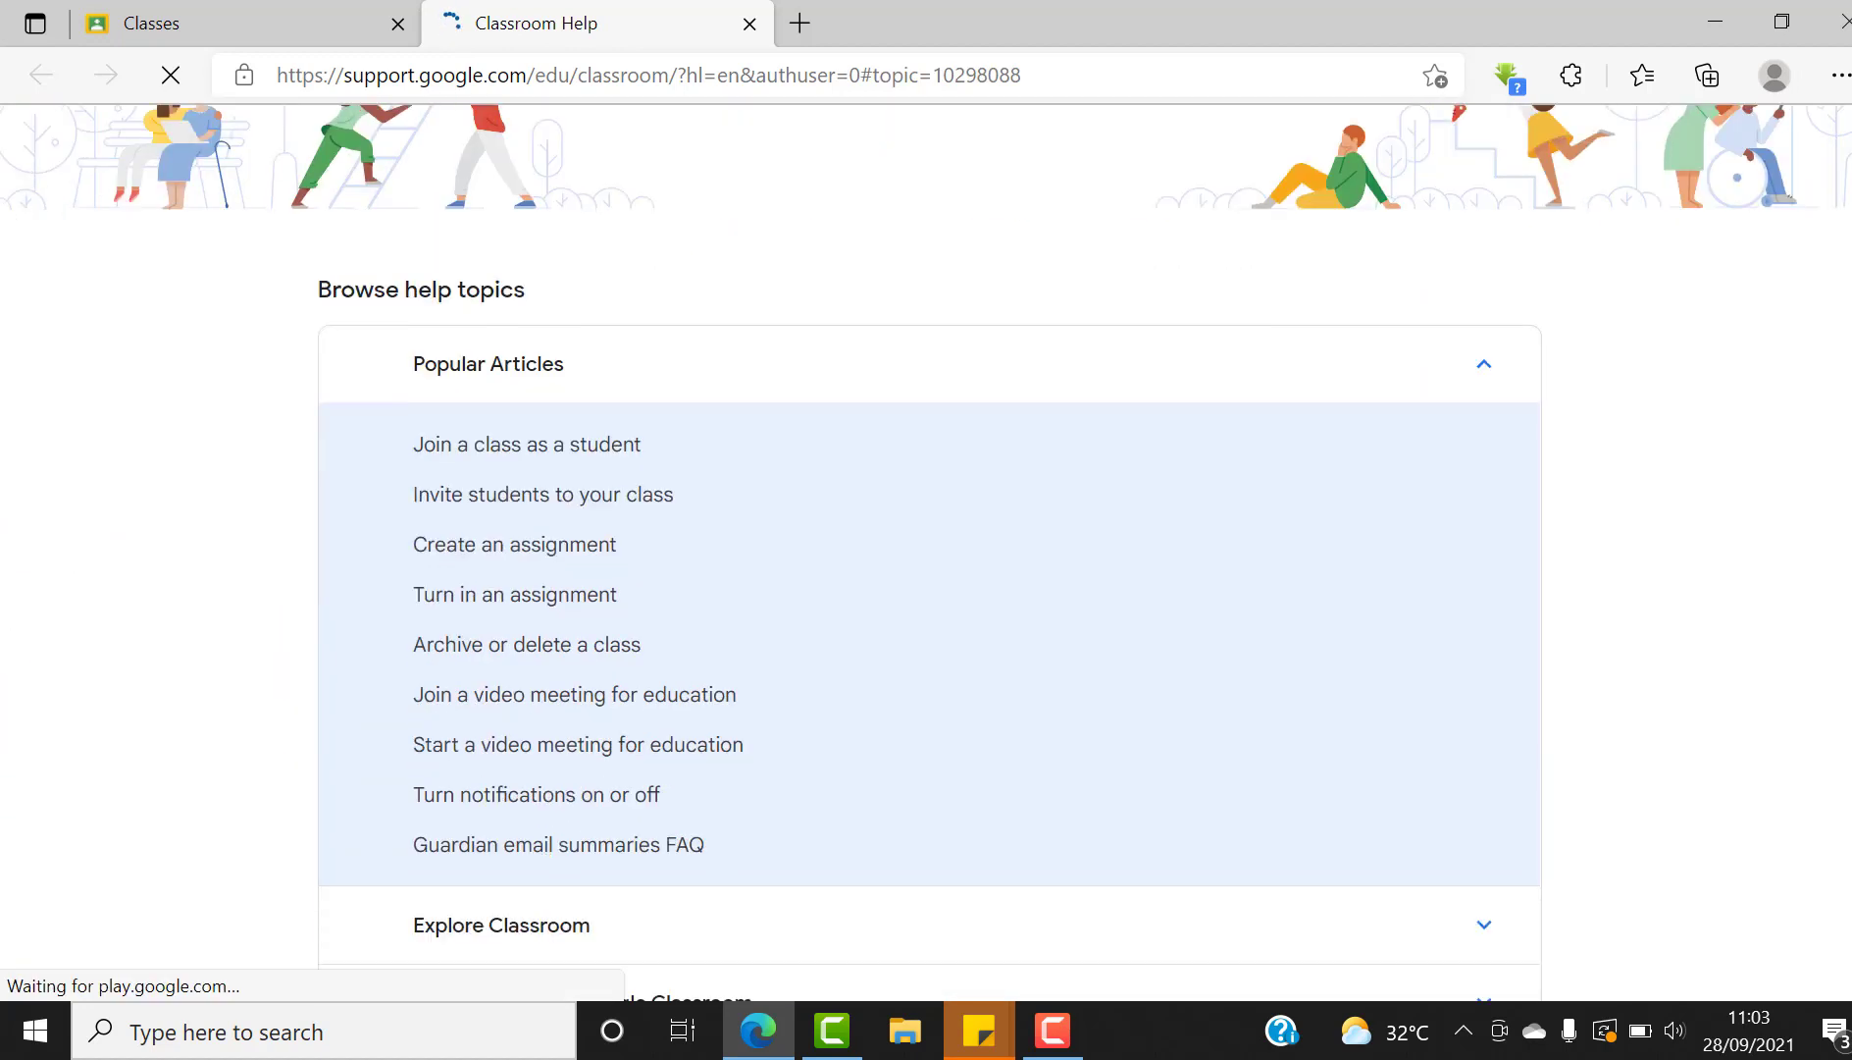
scroll(926, 552, down, 3)
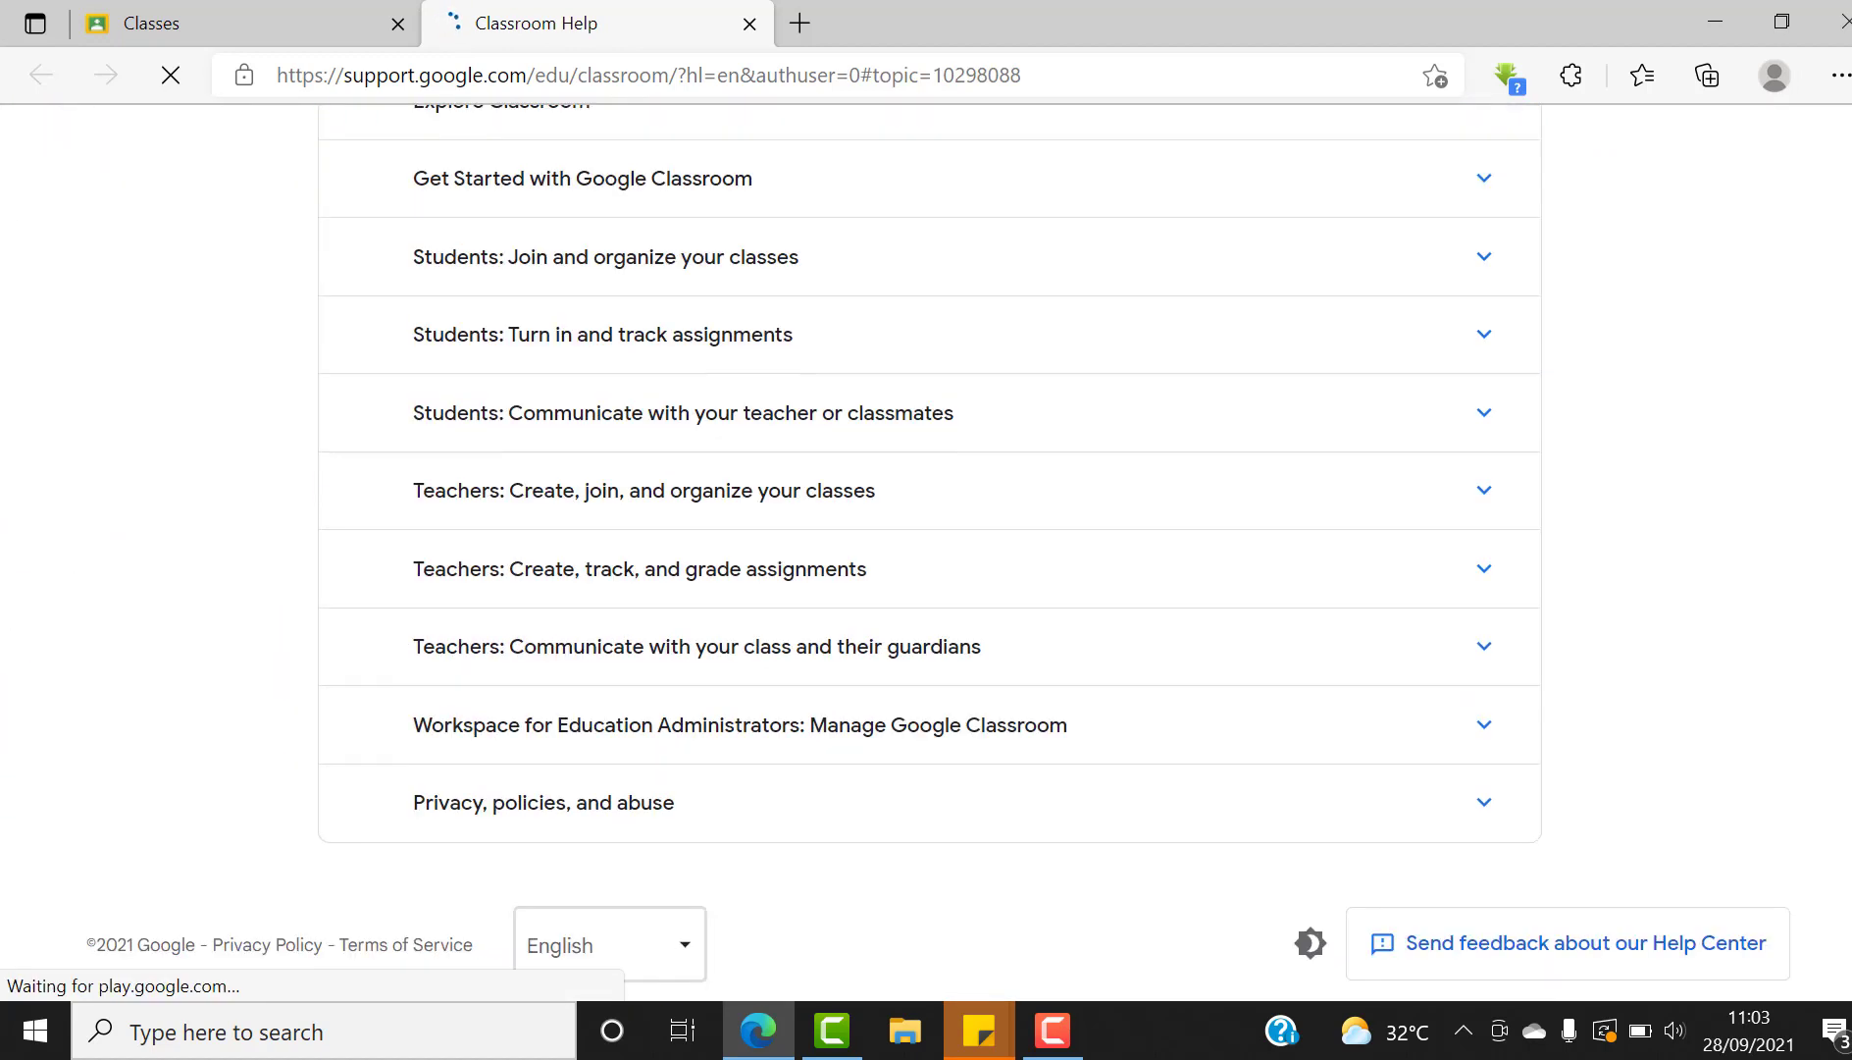
click(686, 945)
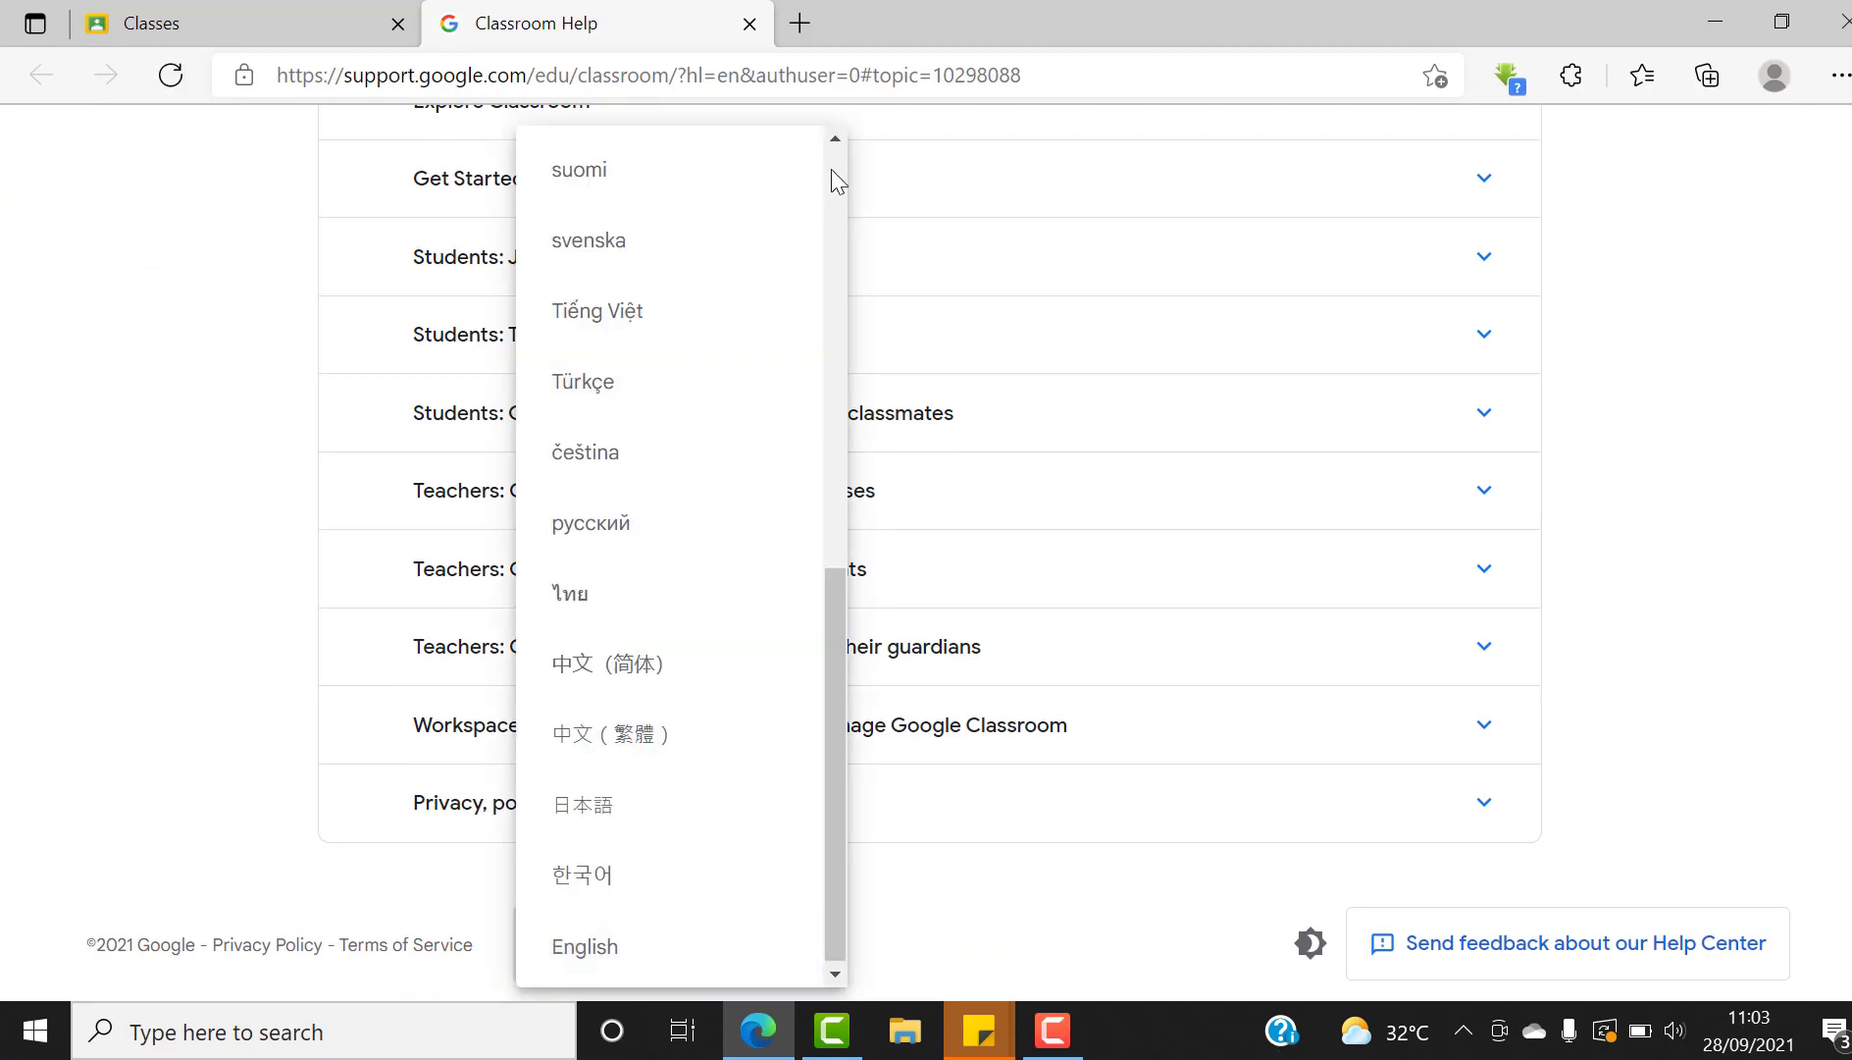
scroll(834, 161, up, 5)
click(630, 494)
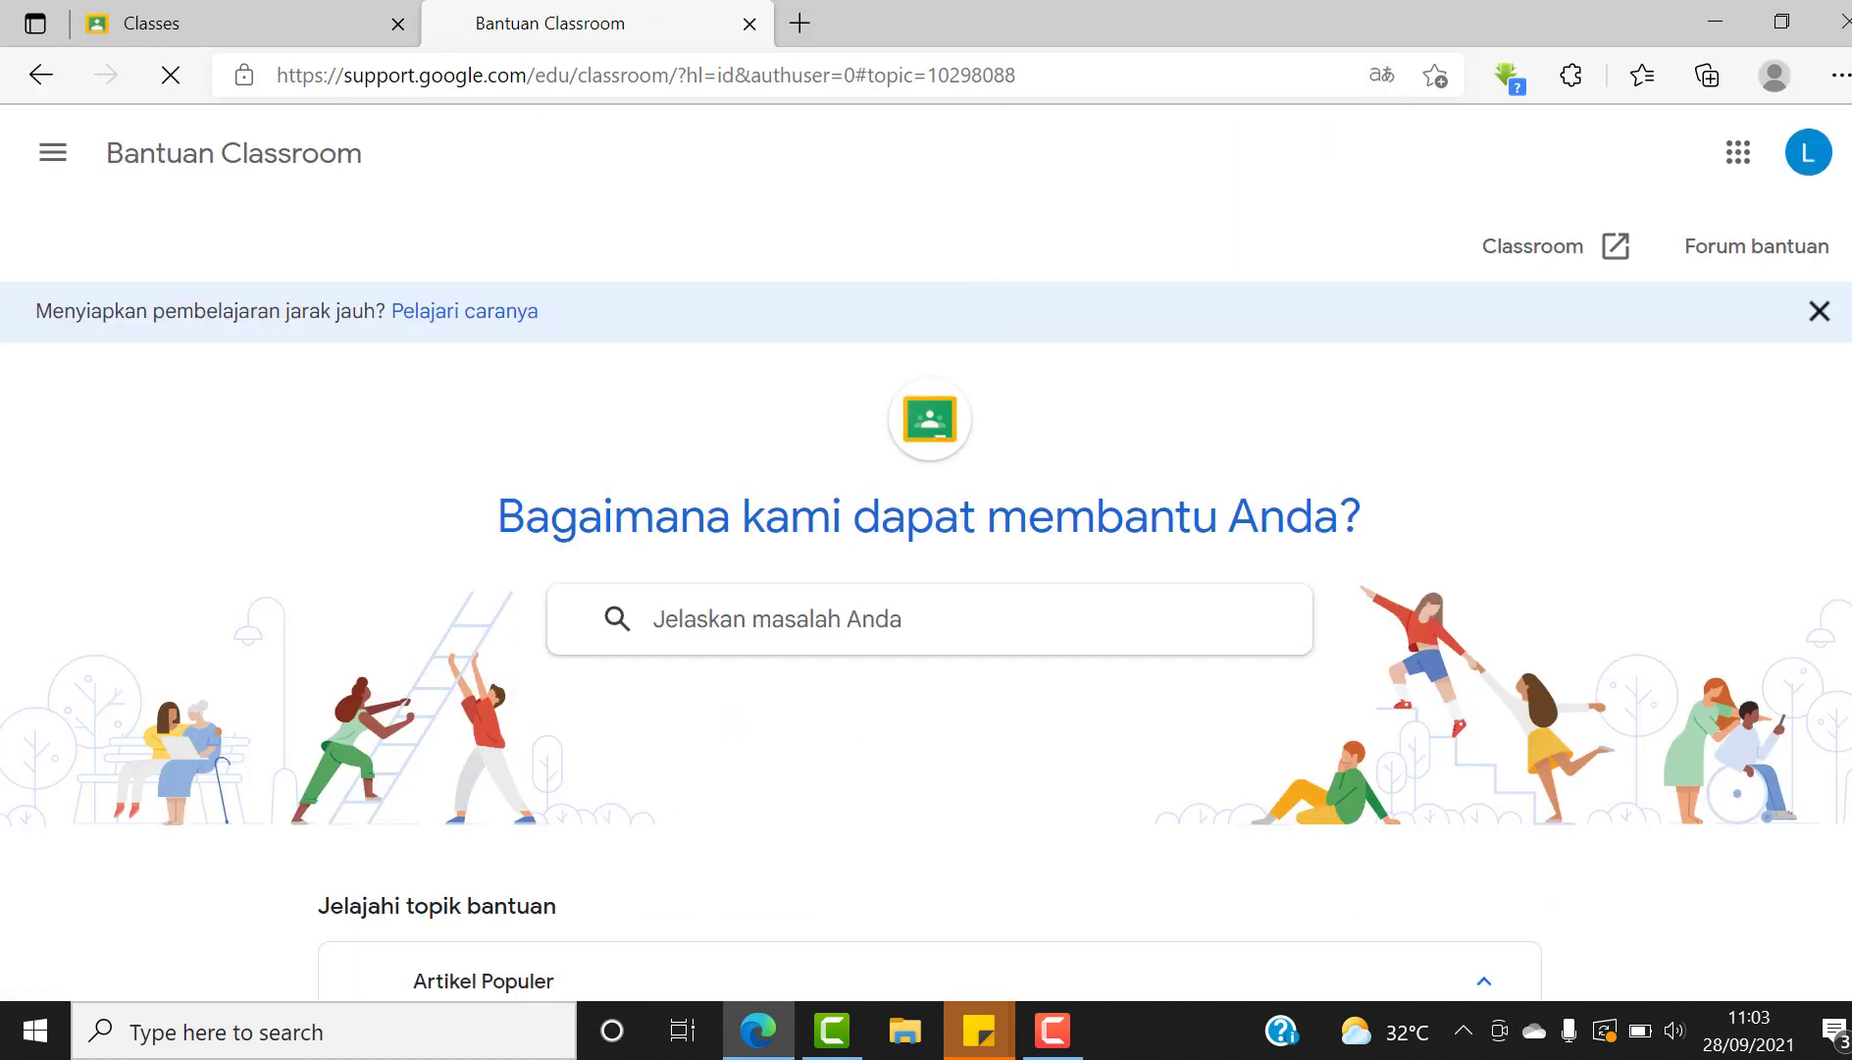
Browse the help topics and expand "Pengajar: Membuat, memantau, dan menilai tugas"
scroll(926, 553, down, 2)
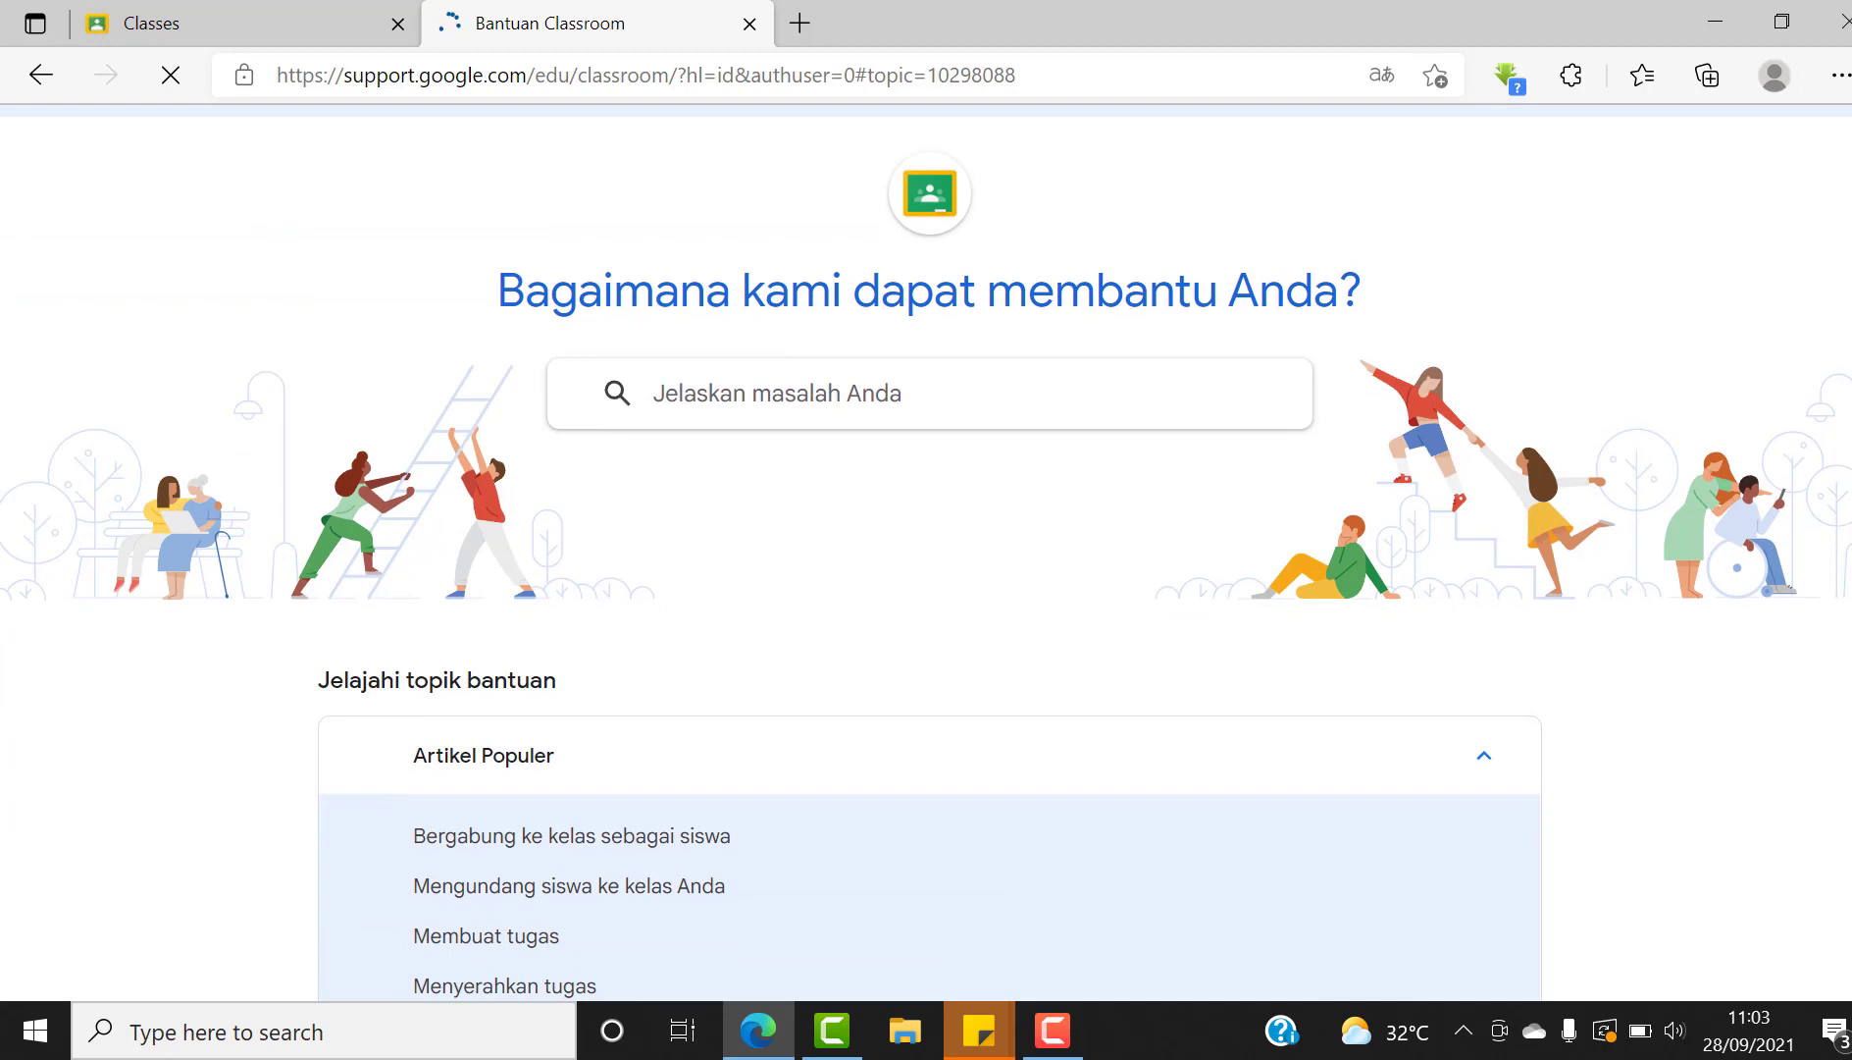
scroll(926, 552, down, 3)
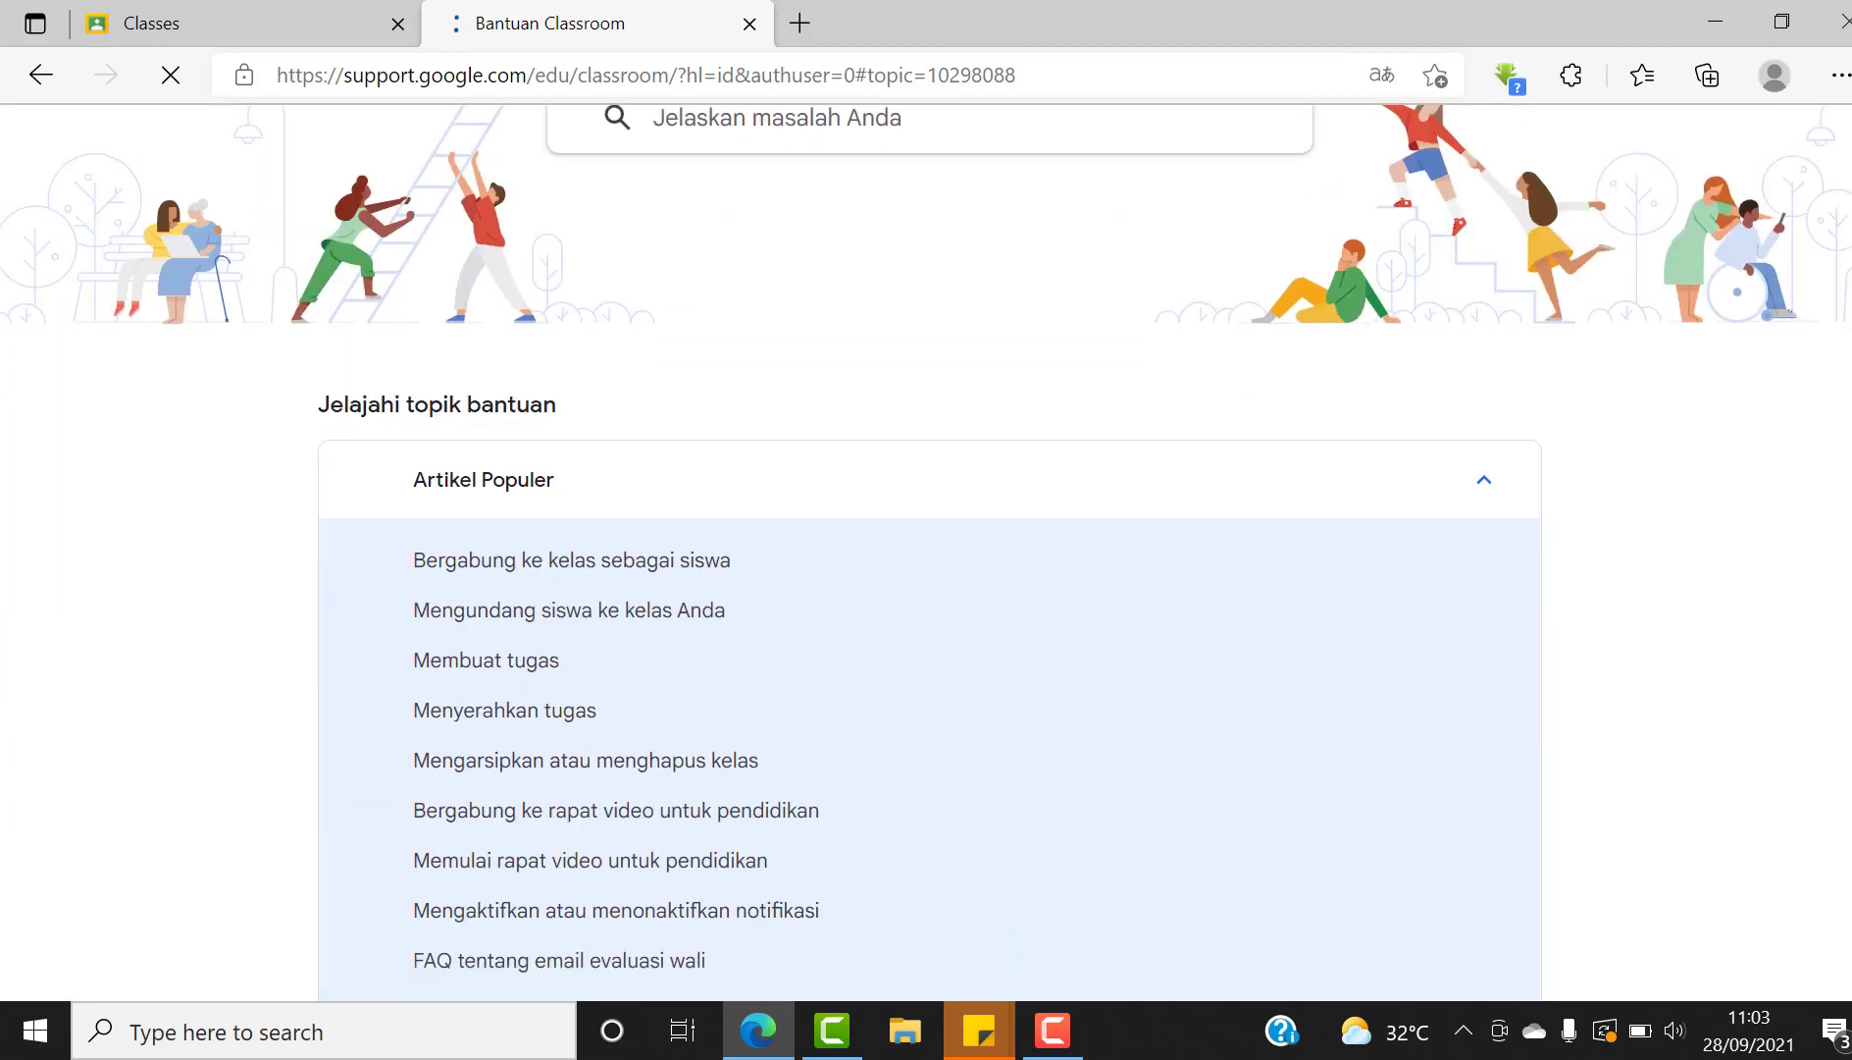
scroll(926, 554, down, 1)
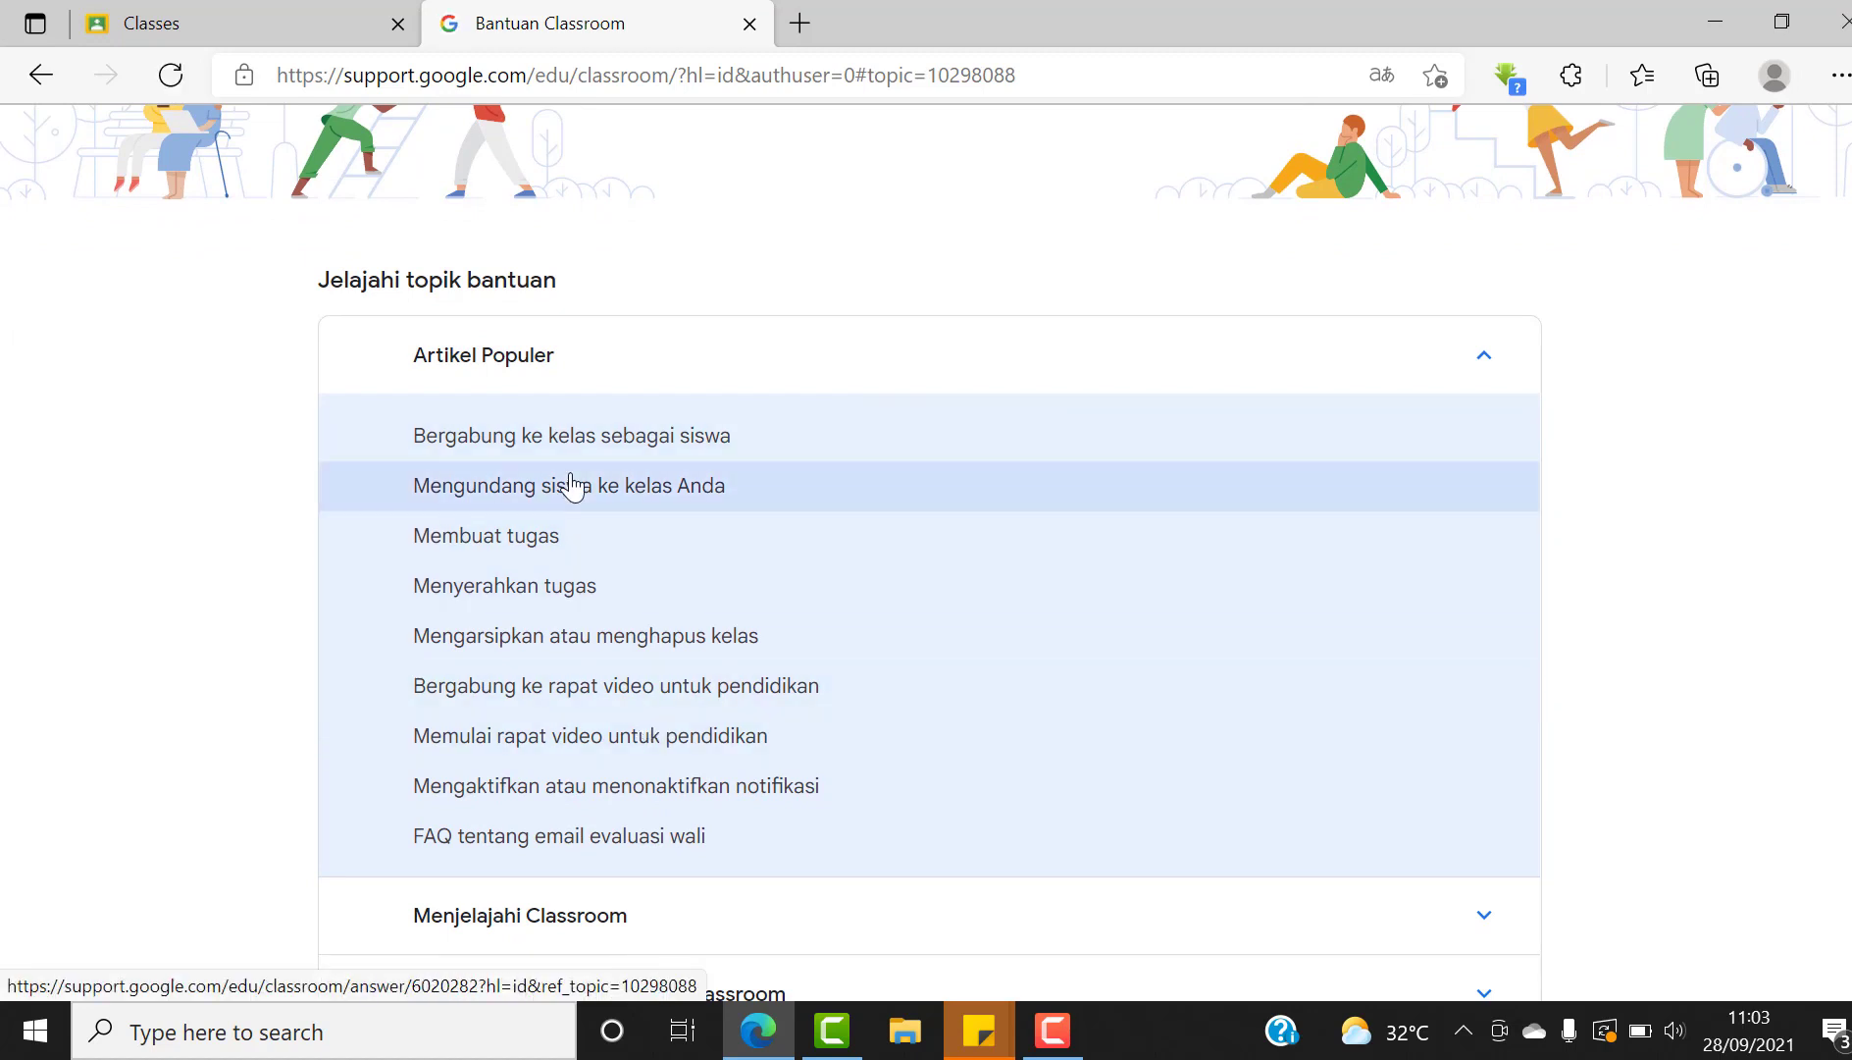
scroll(854, 435, down, 5)
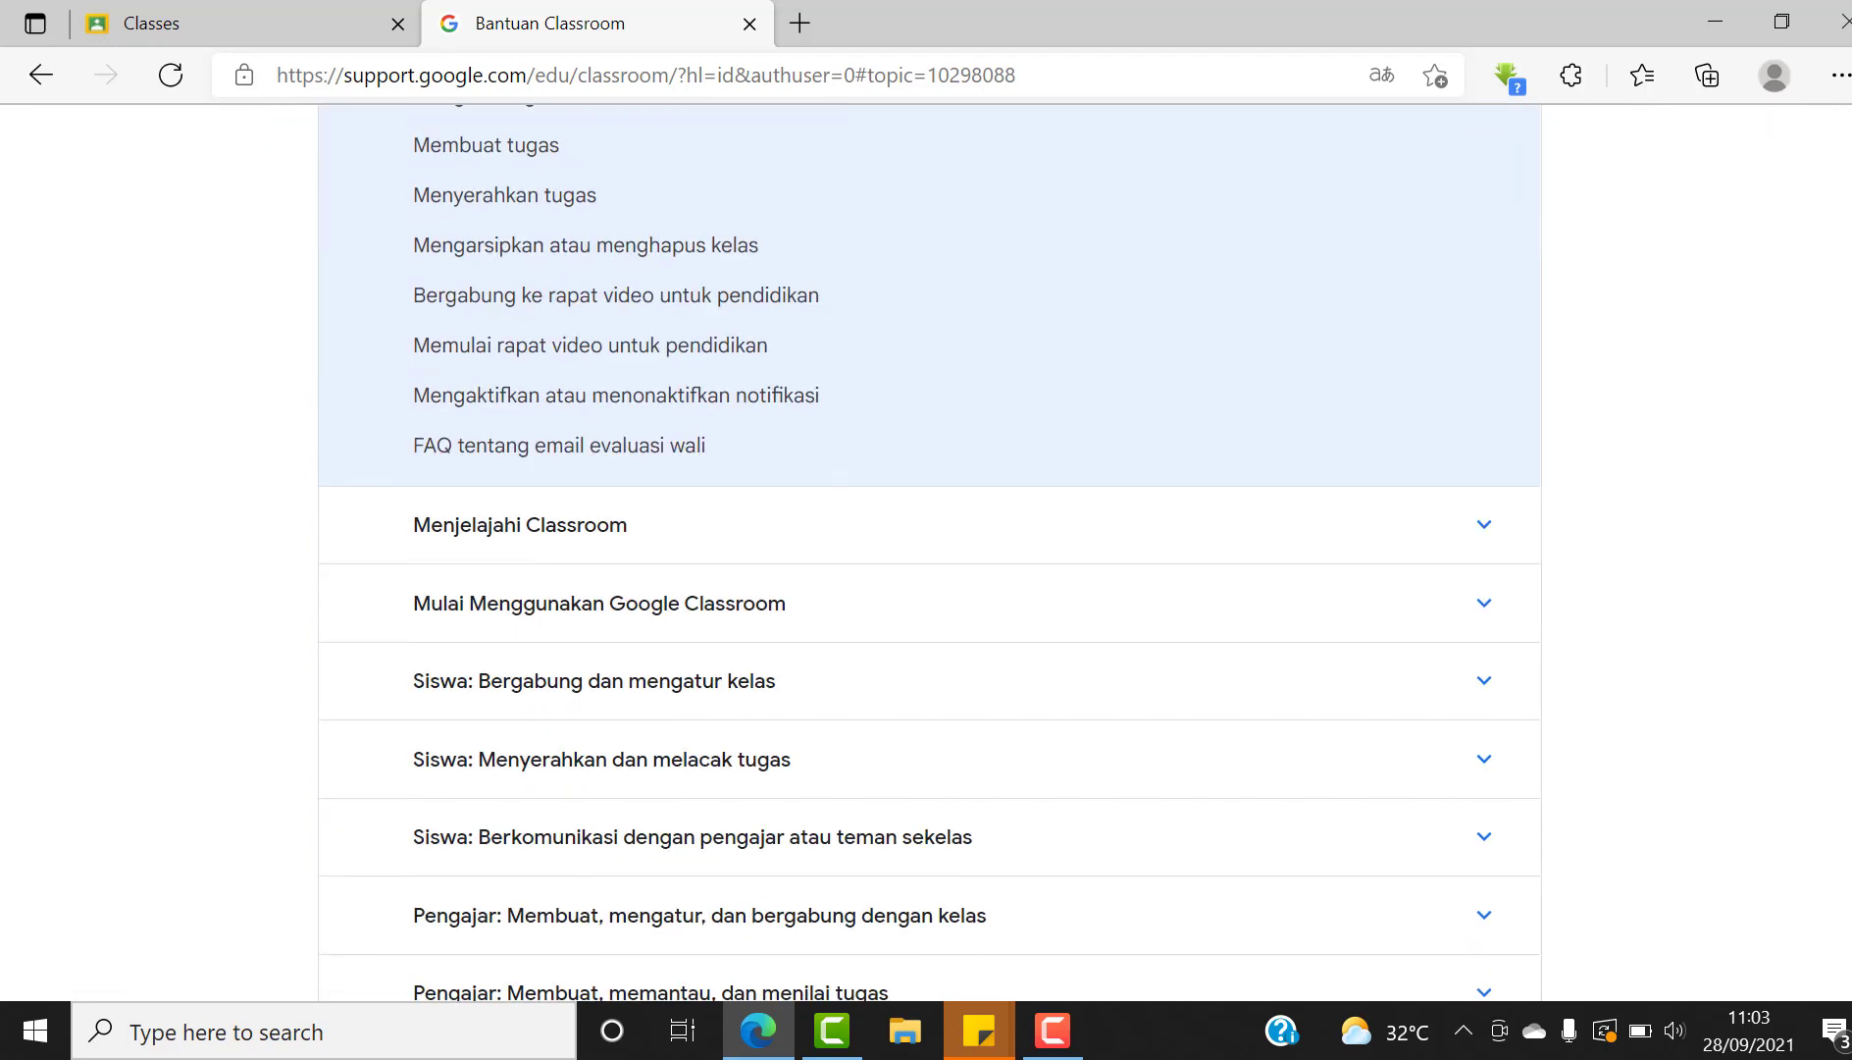
scroll(926, 553, down, 3)
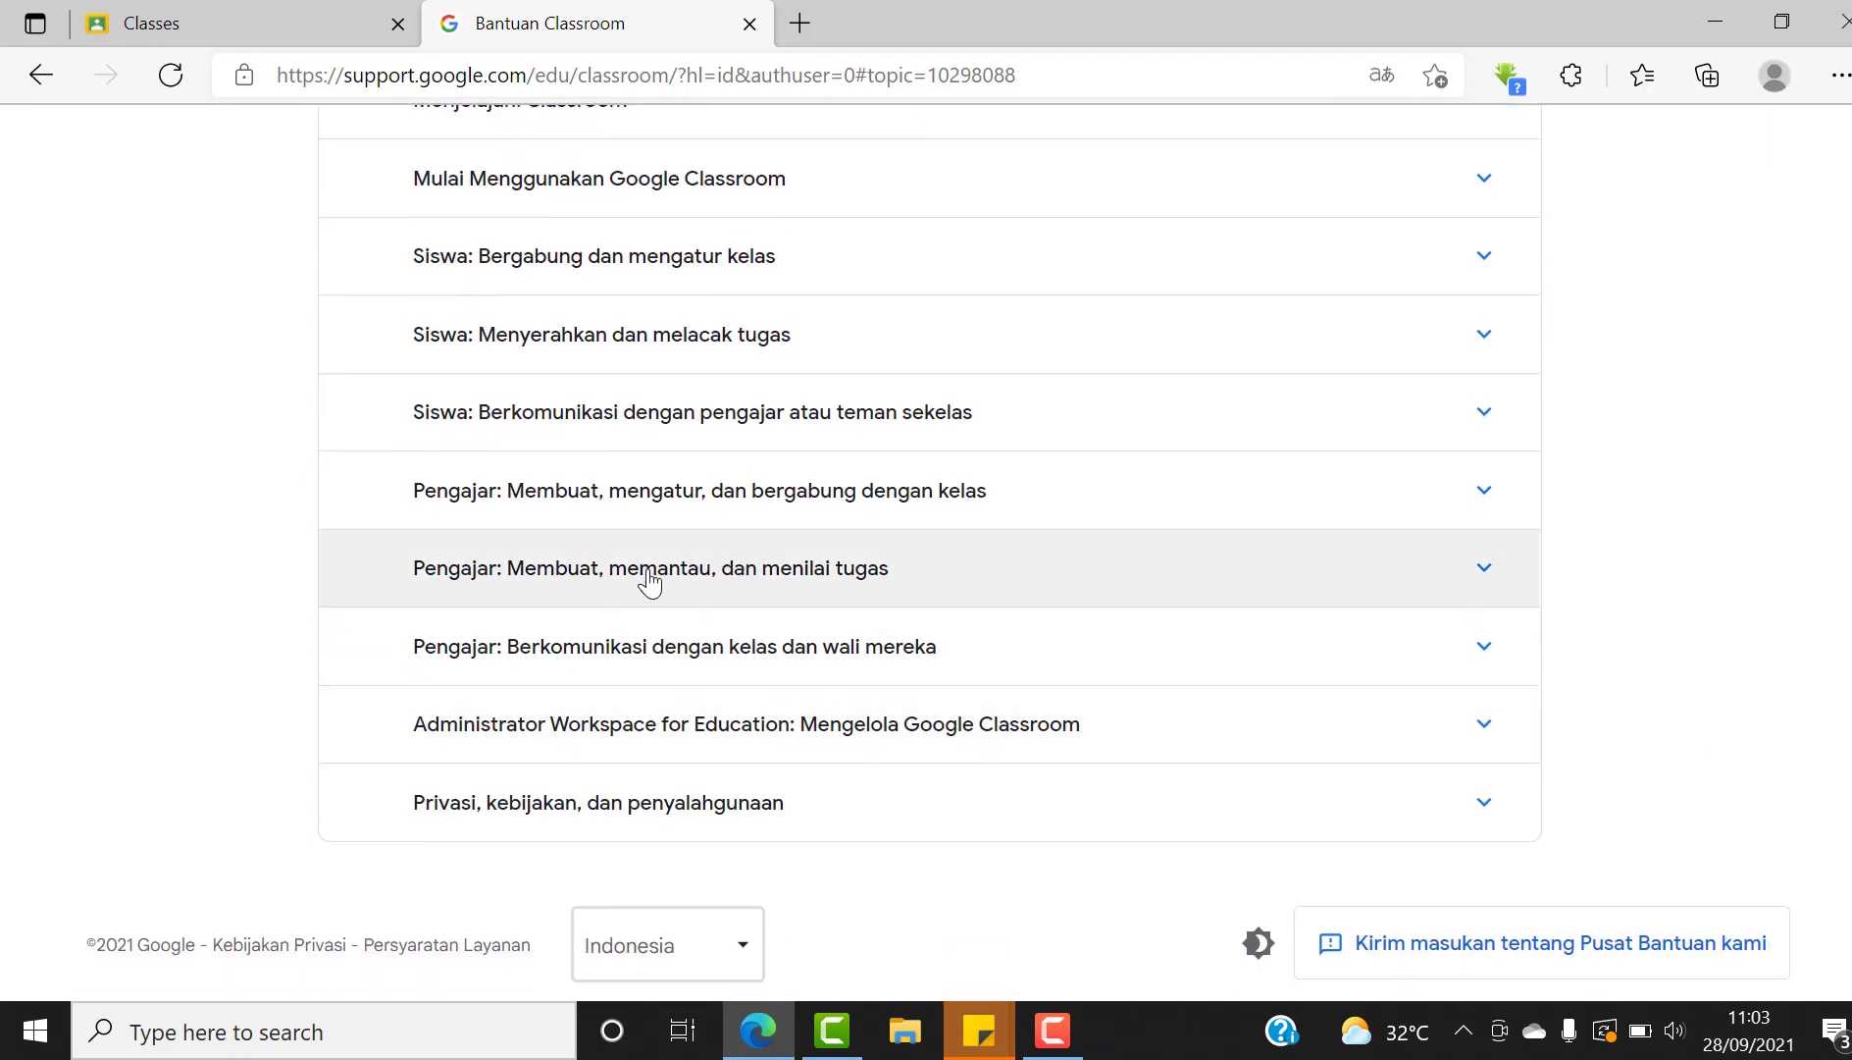
click(801, 586)
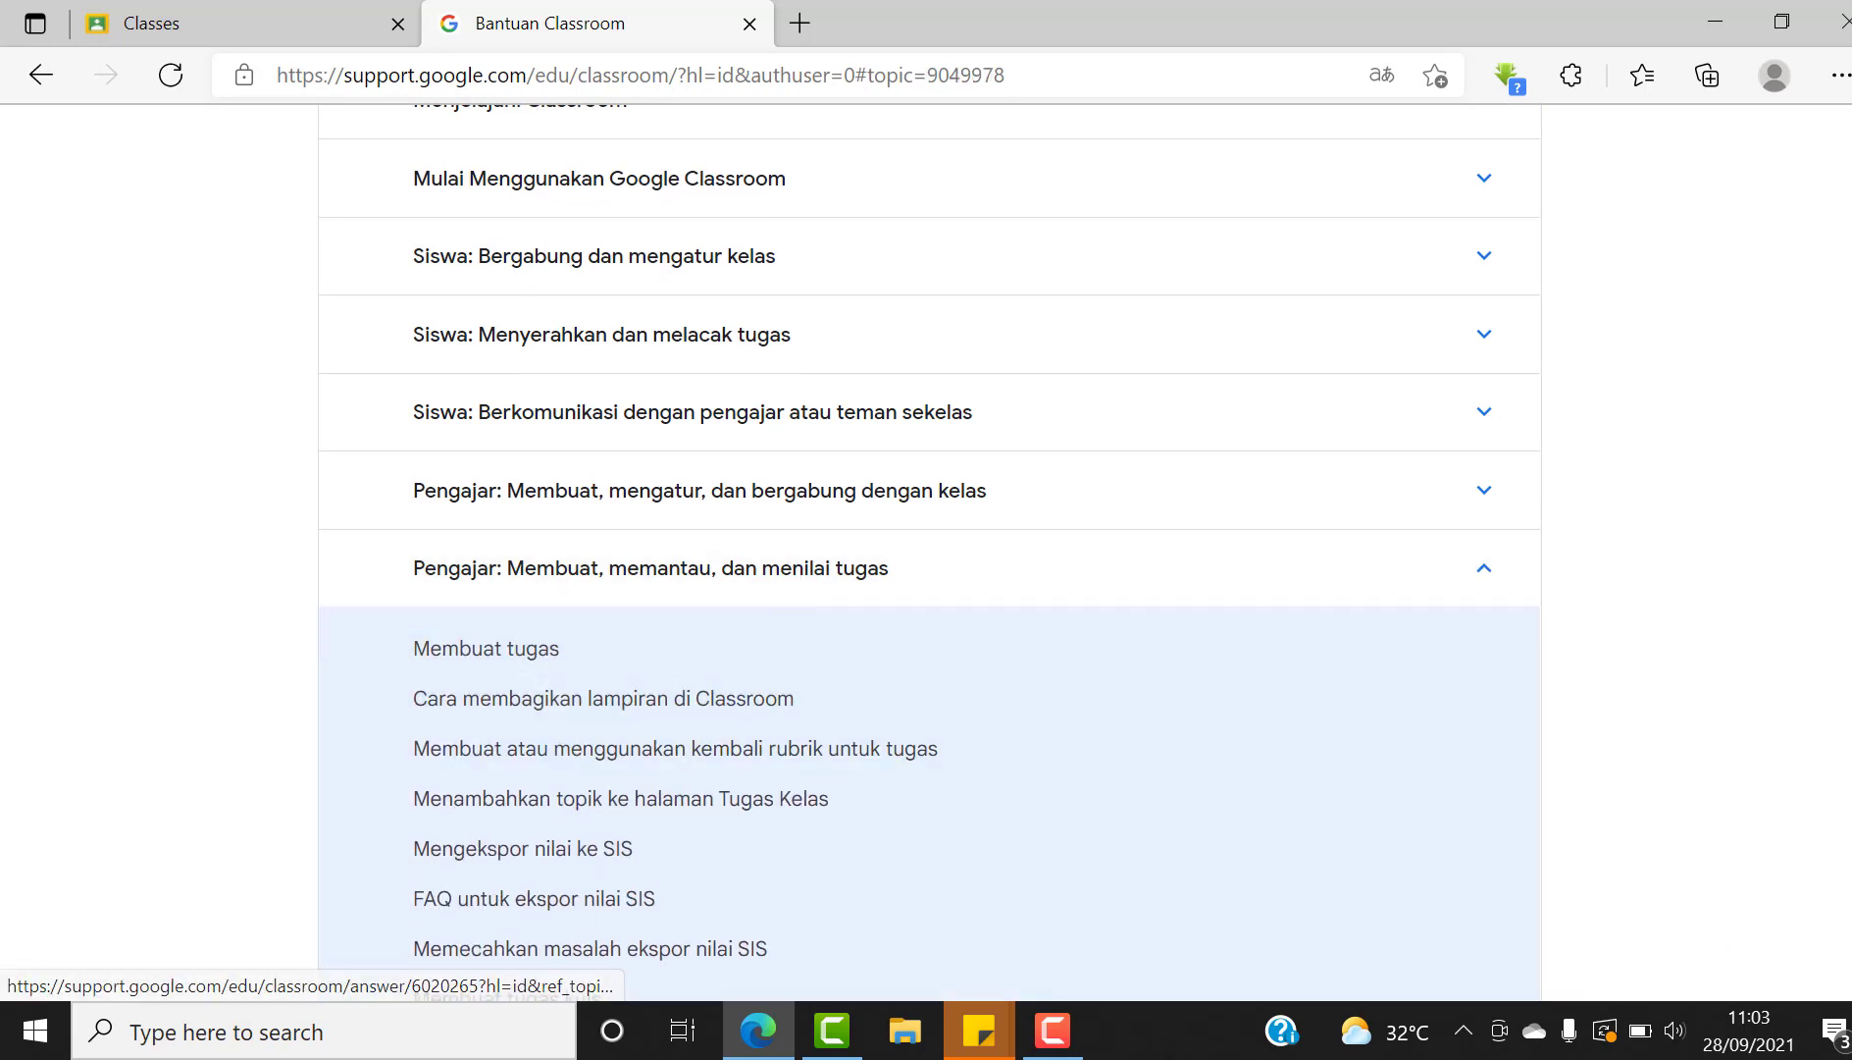
Look through the articles on teachers' assignments and open "Membuat tugas kuis"
scroll(691, 751, down, 5)
scroll(928, 549, down, 6)
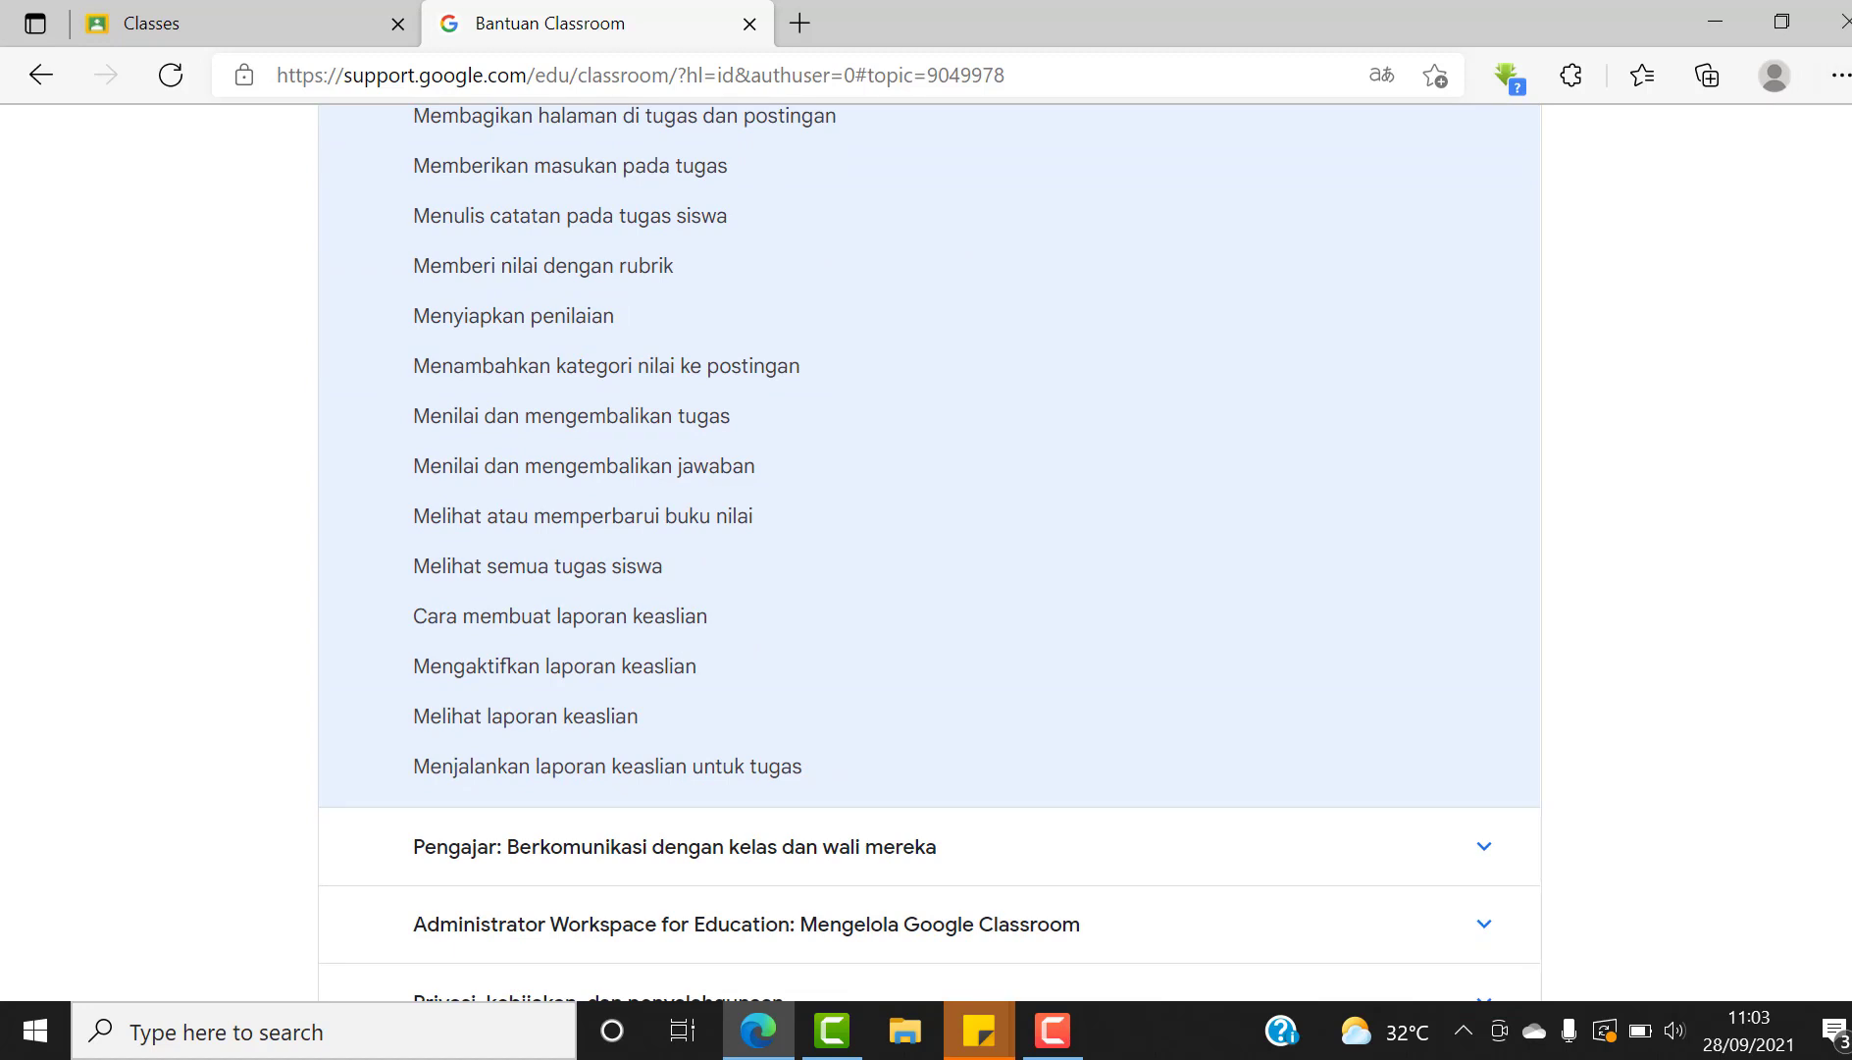
scroll(928, 552, up, 5)
scroll(928, 552, up, 2)
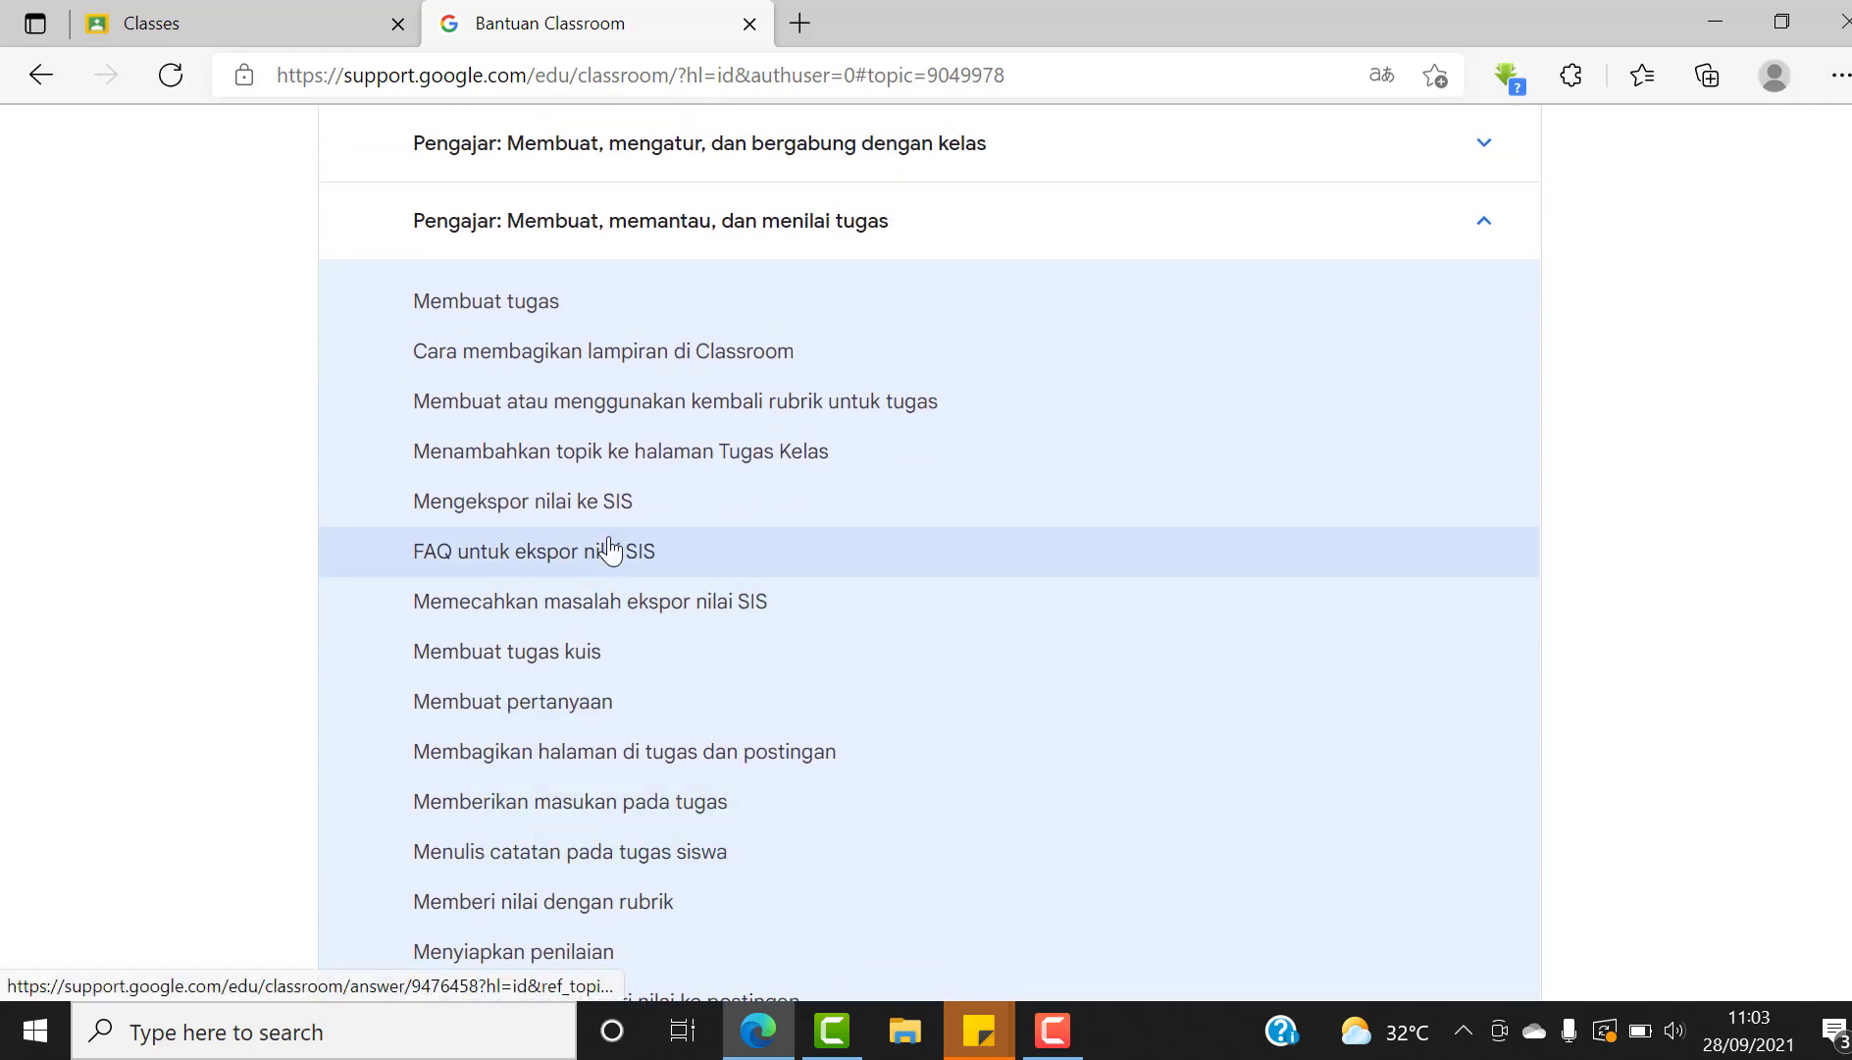
click(547, 667)
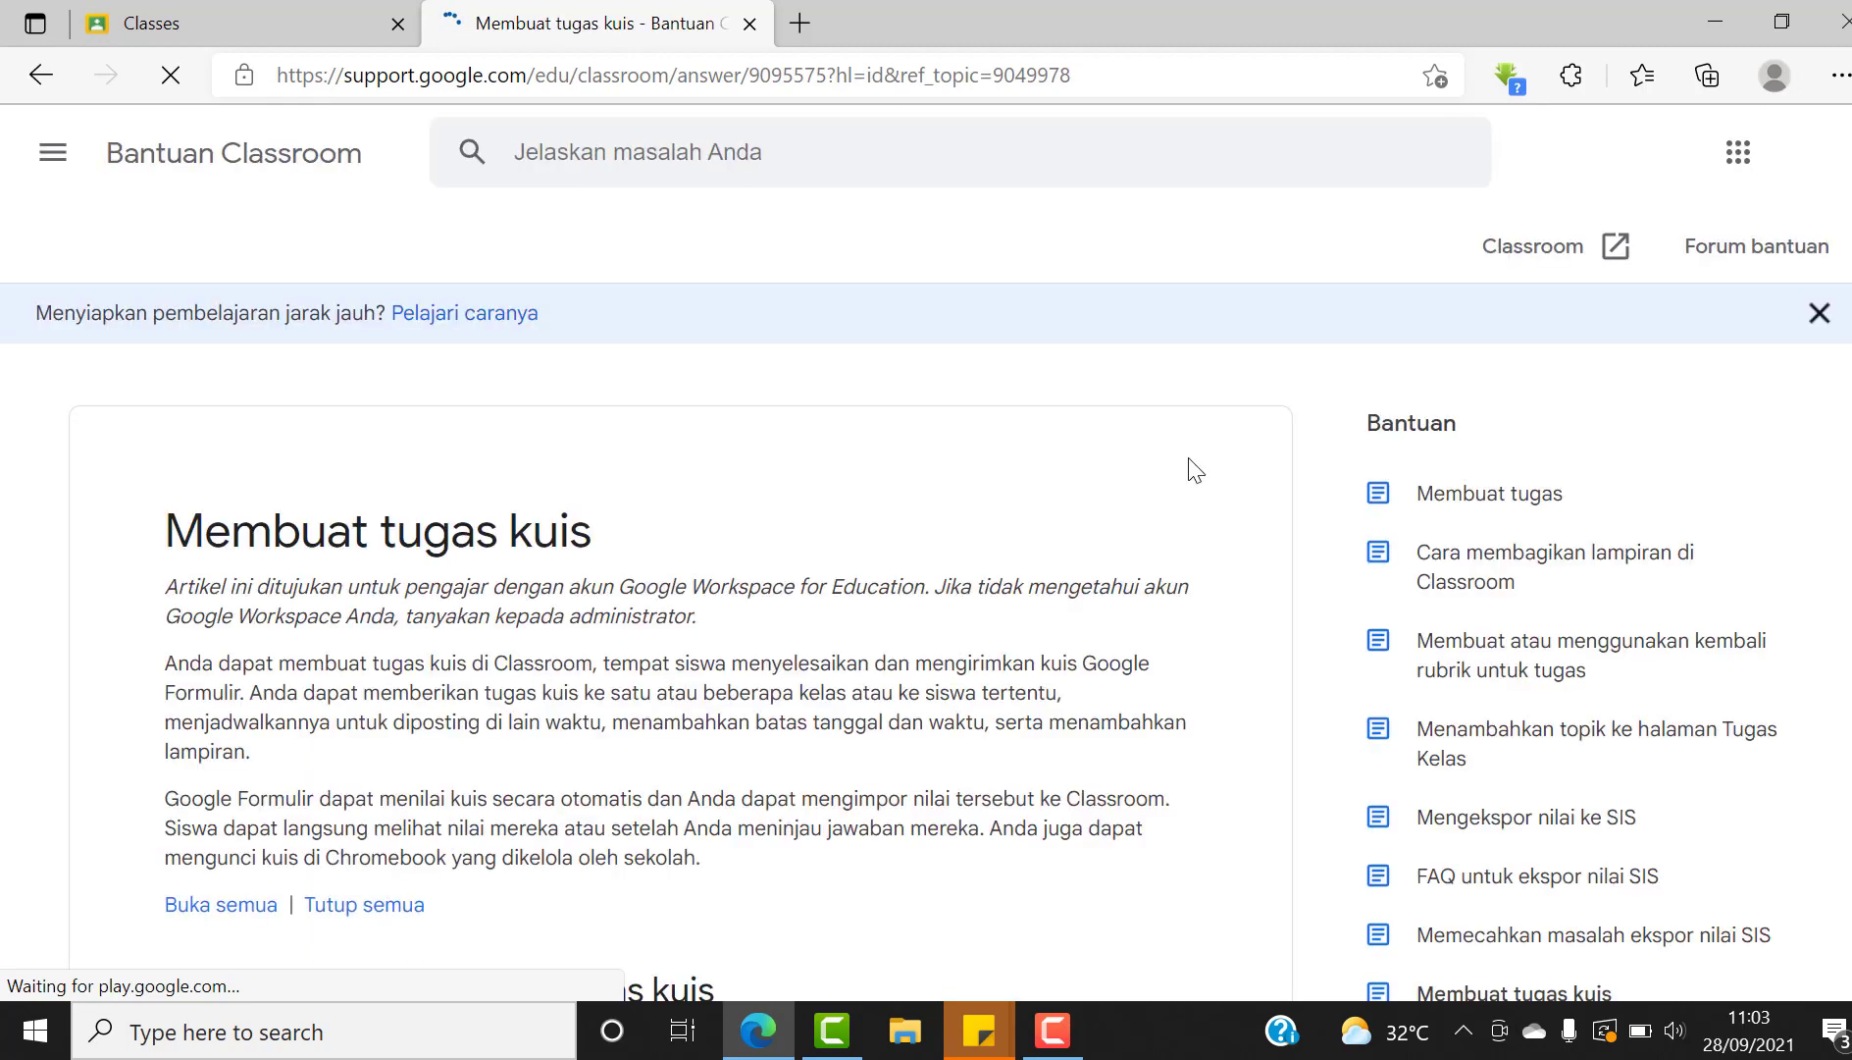
Skim the quiz assignment article through to its related topics and close the help page
scroll(677, 589, down, 7)
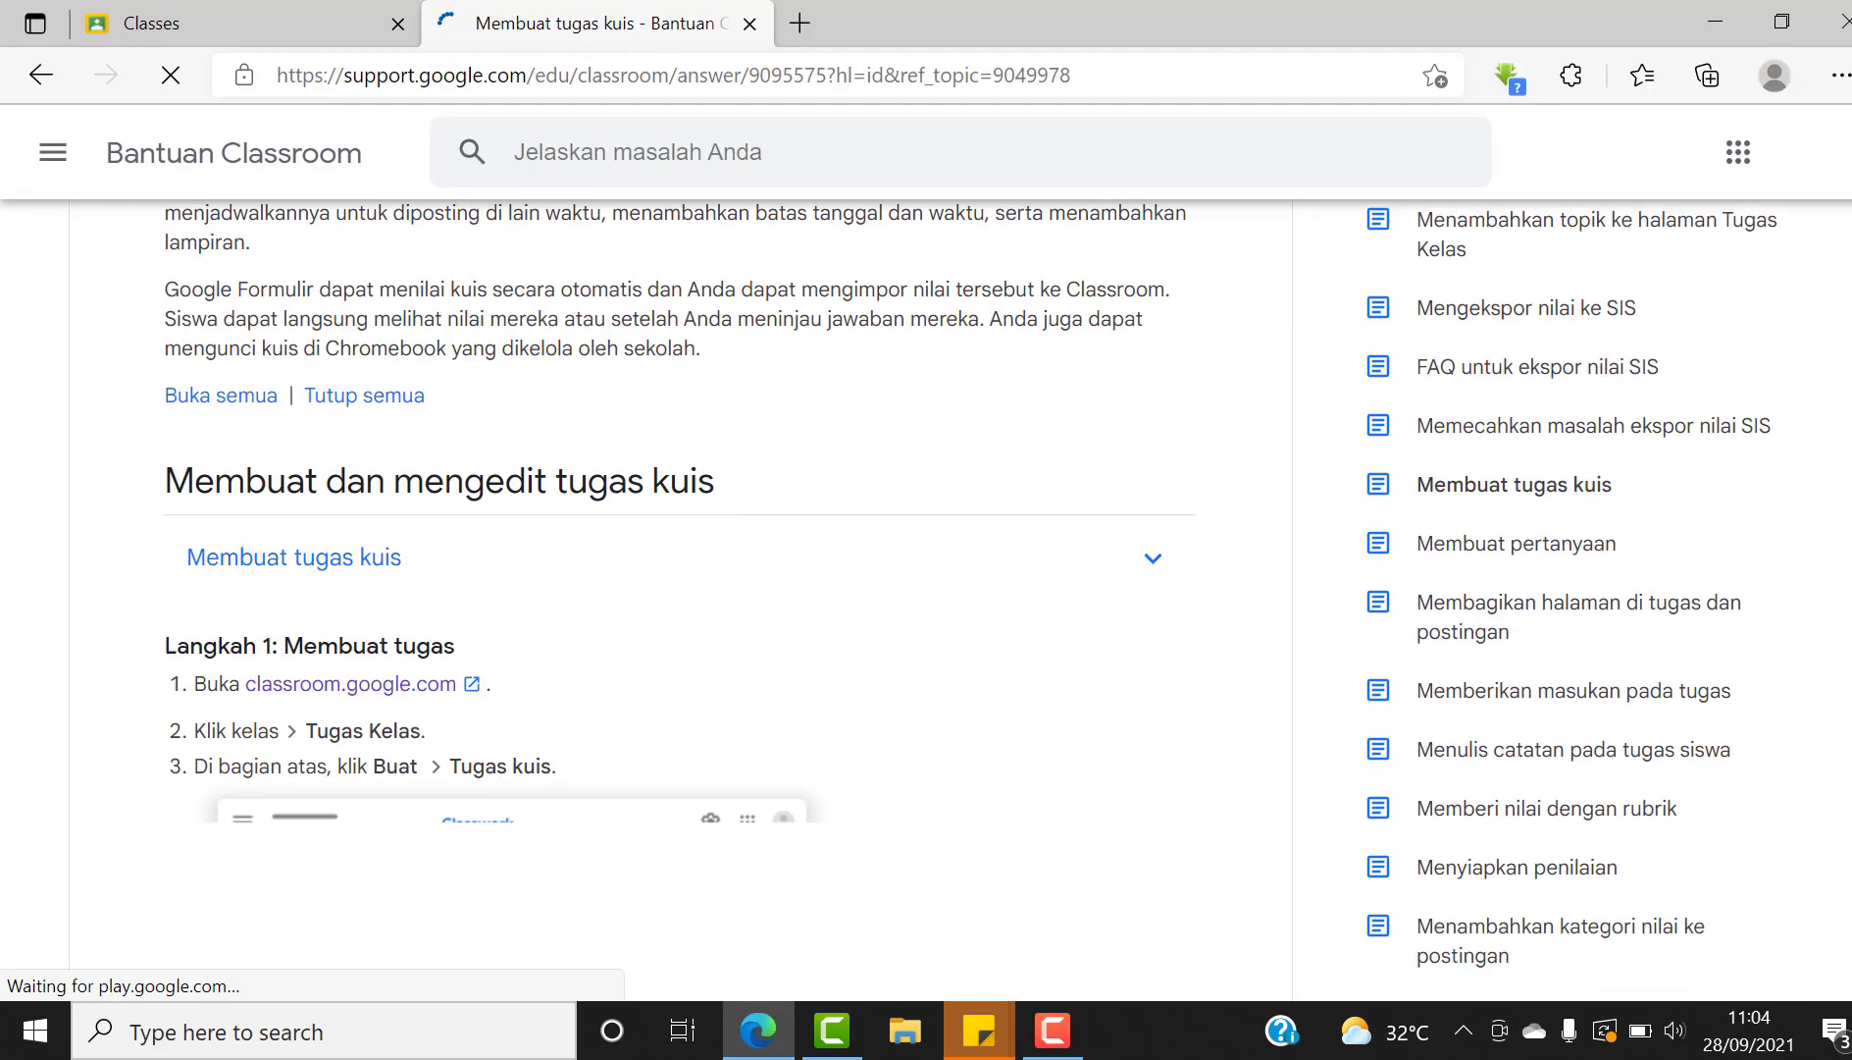
scroll(677, 589, down, 7)
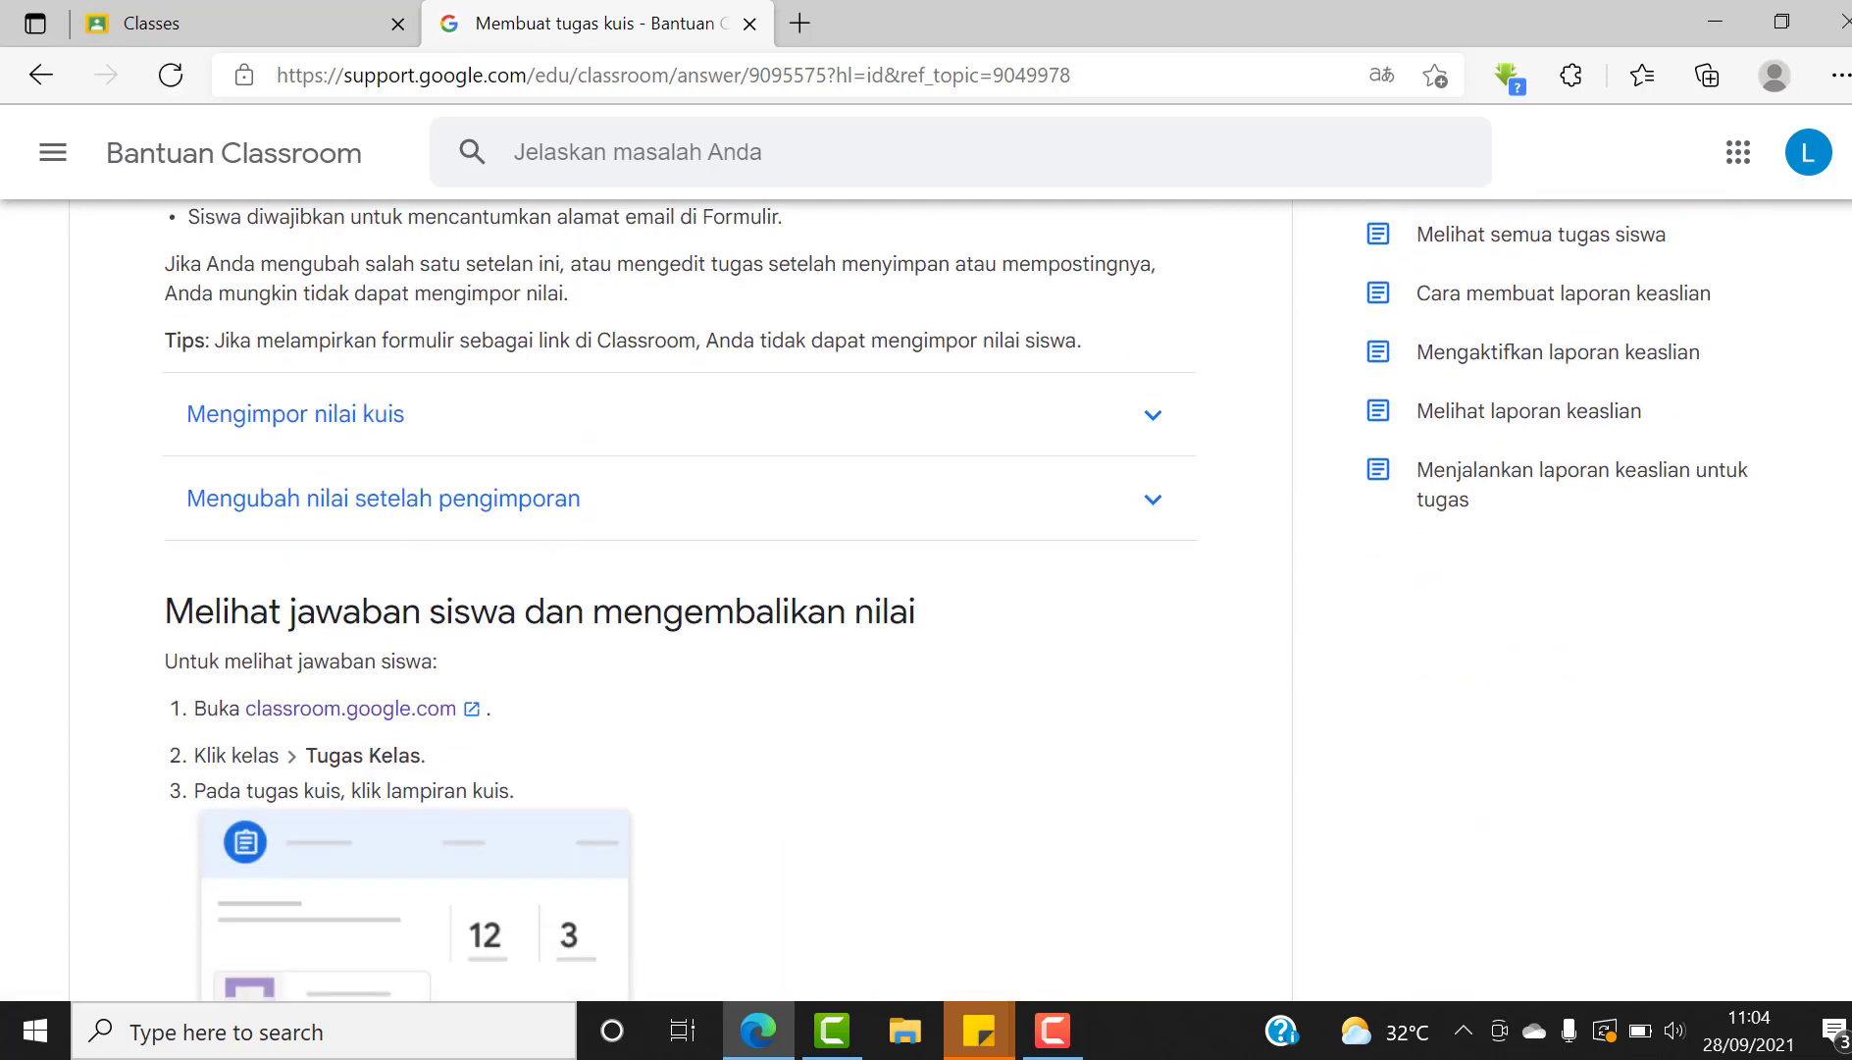
scroll(677, 588, down, 7)
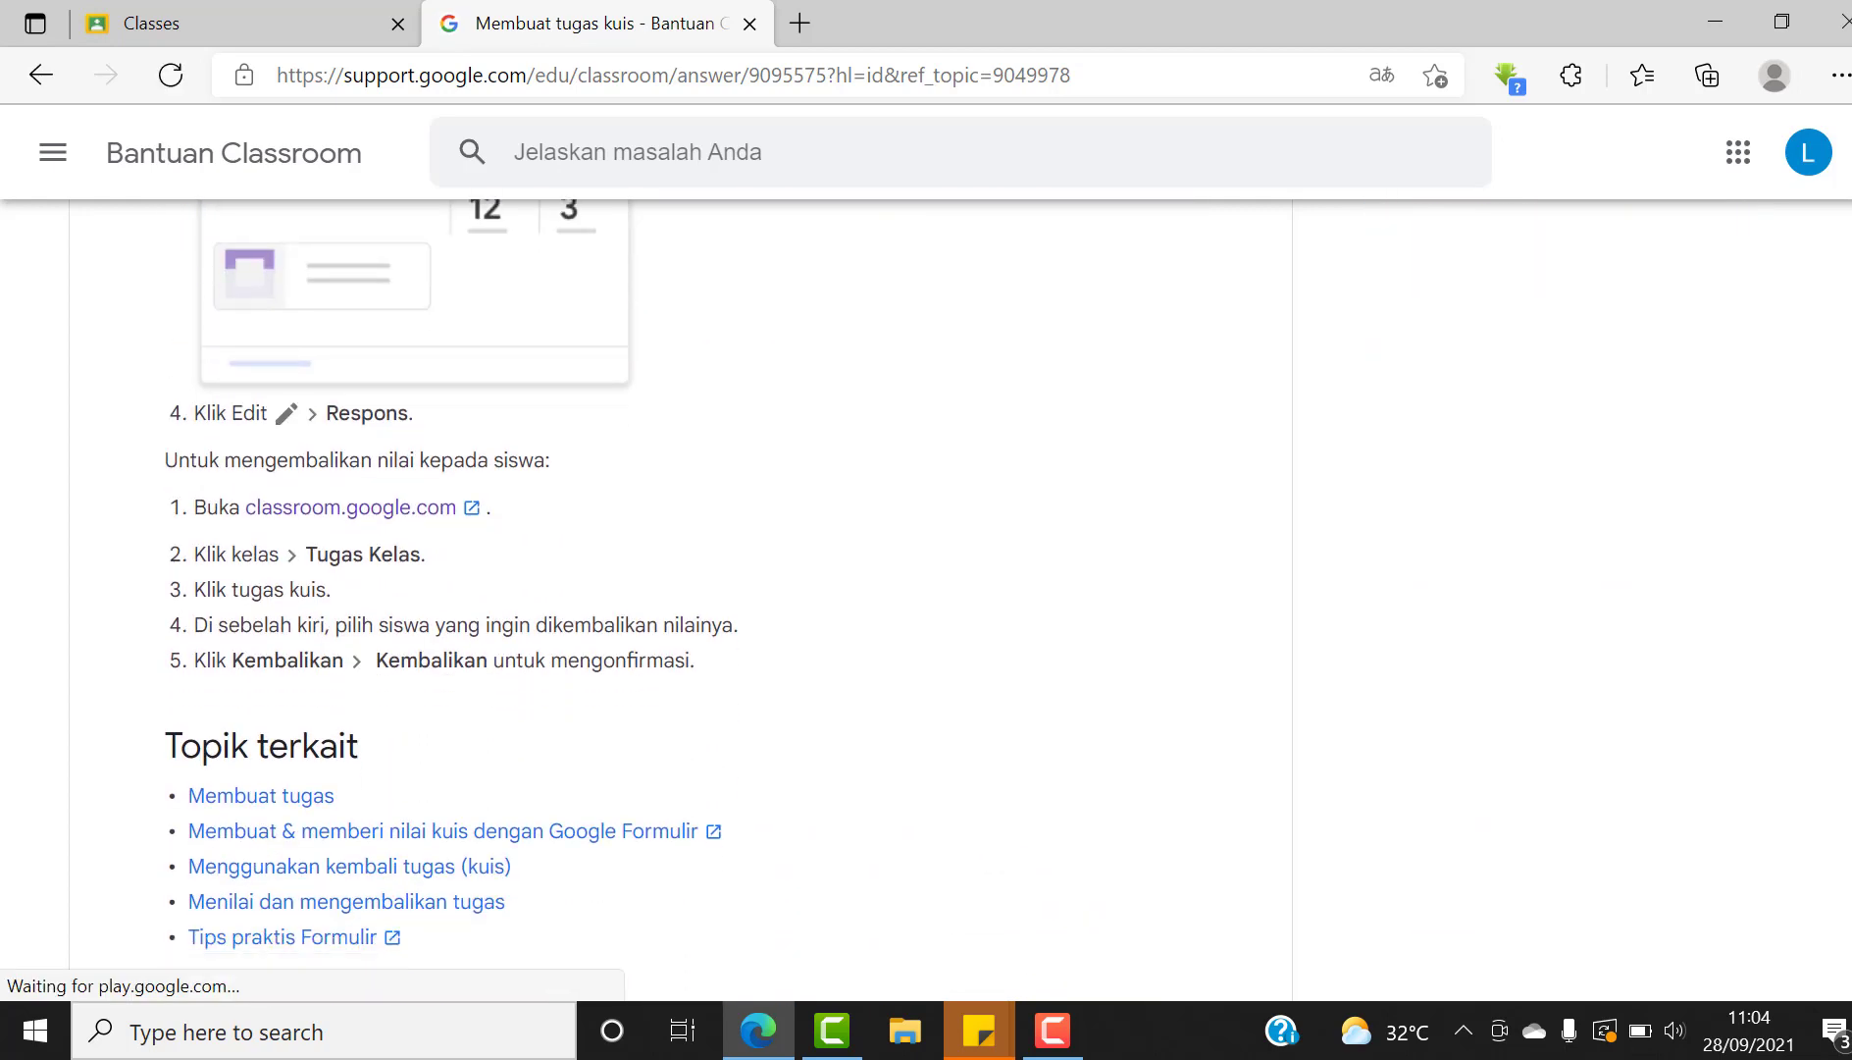
scroll(677, 588, down, 4)
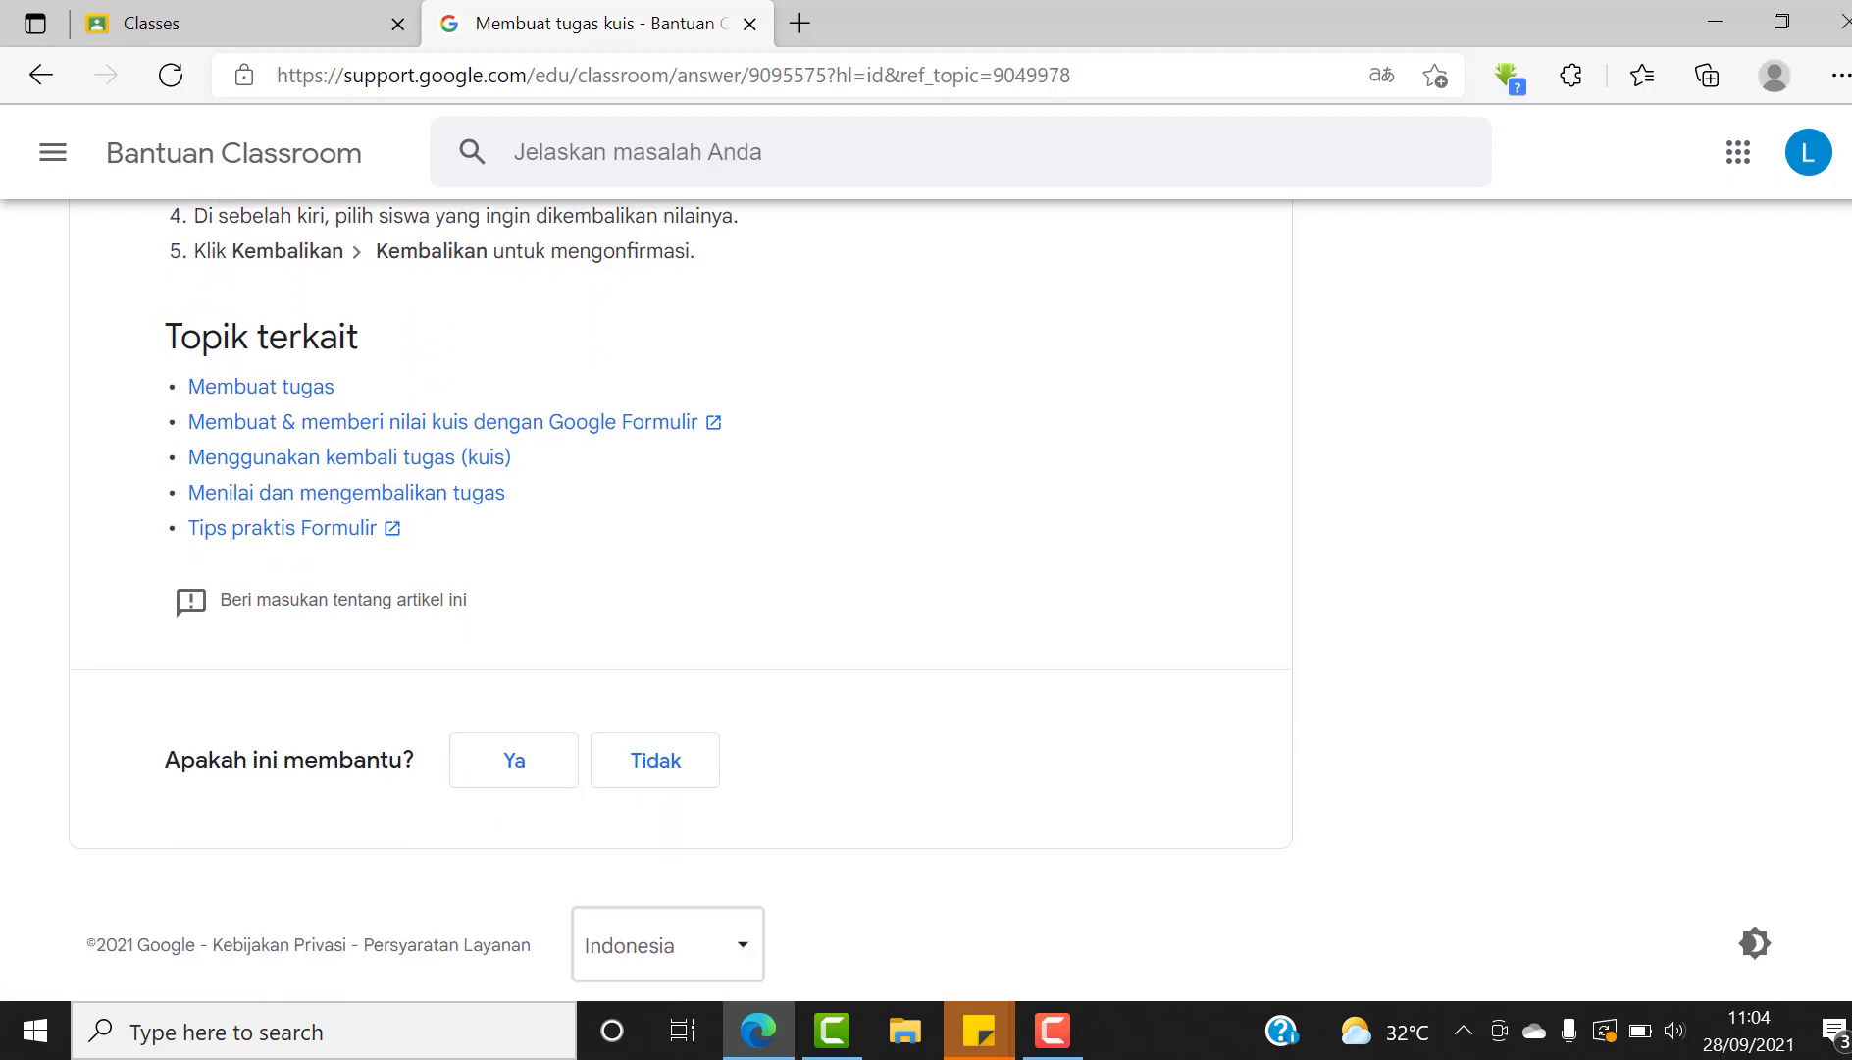
scroll(1832, 695, up, 20)
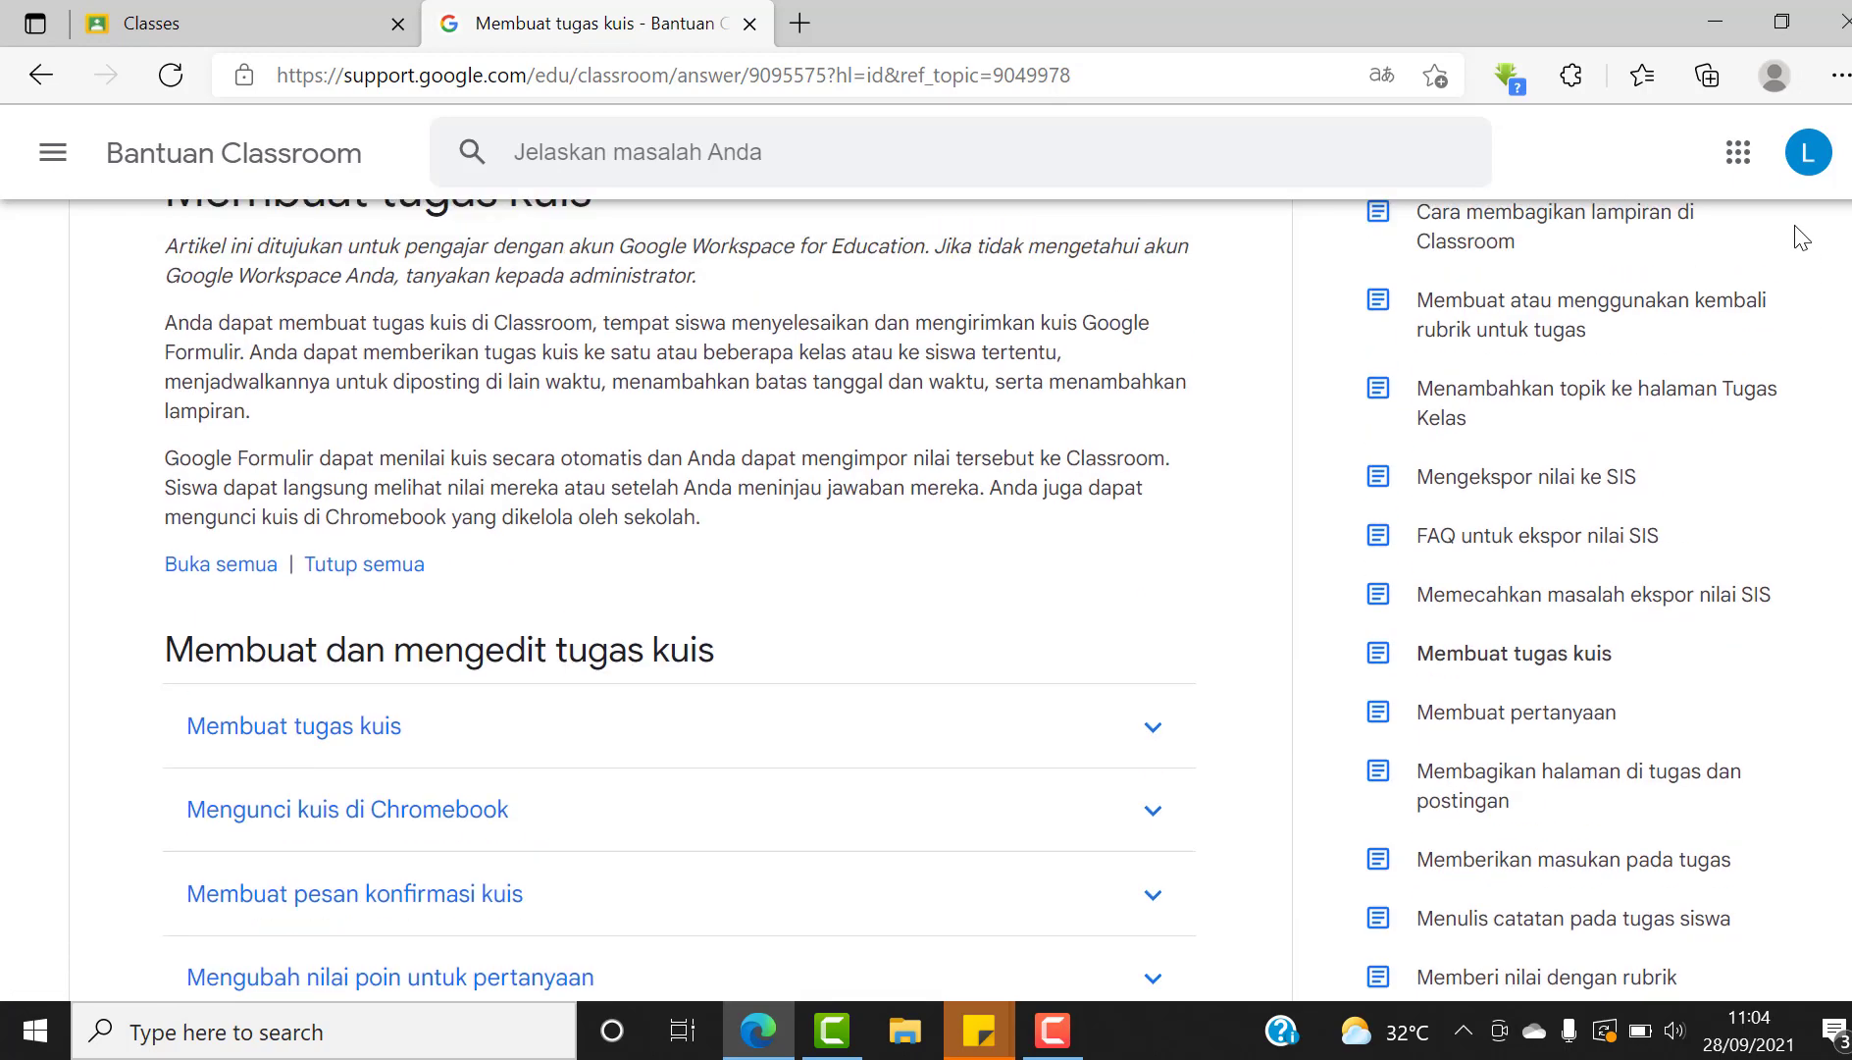
click(751, 23)
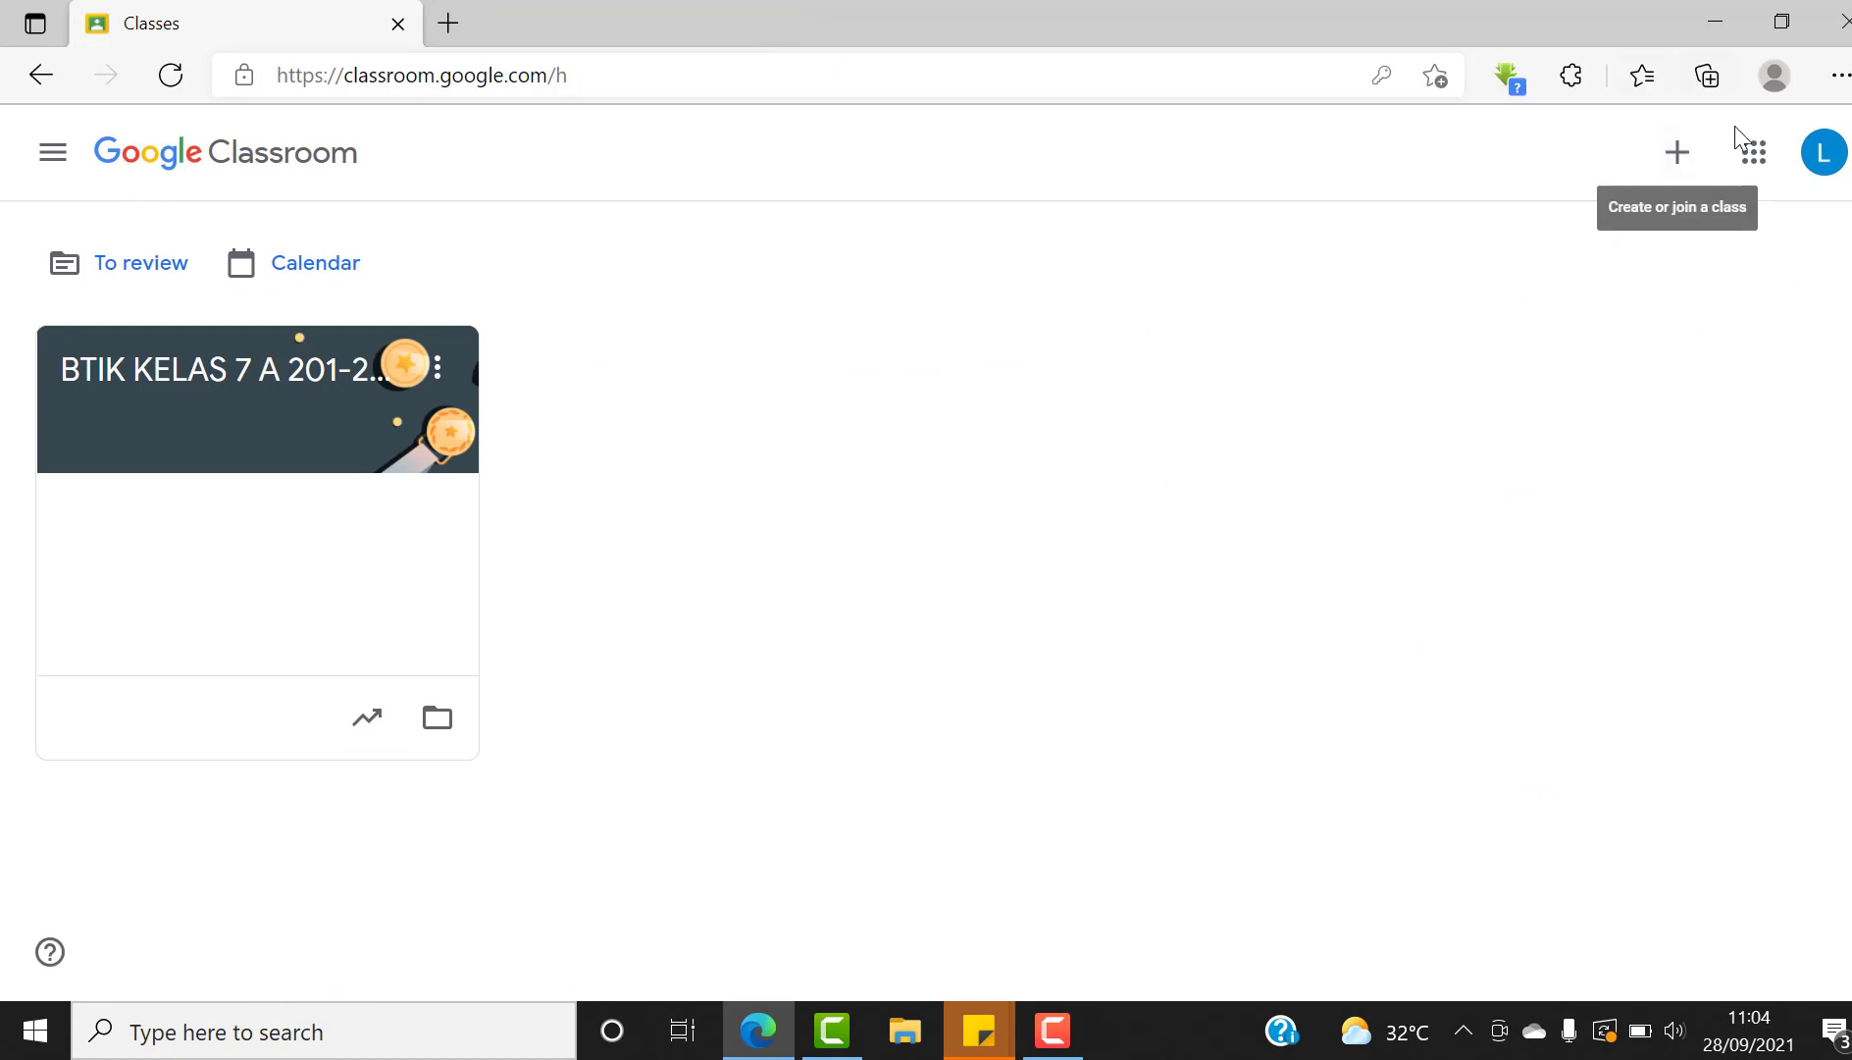
Start creating a new class and name it "BTIK KELAS 7 B 2021-2022"
click(1677, 151)
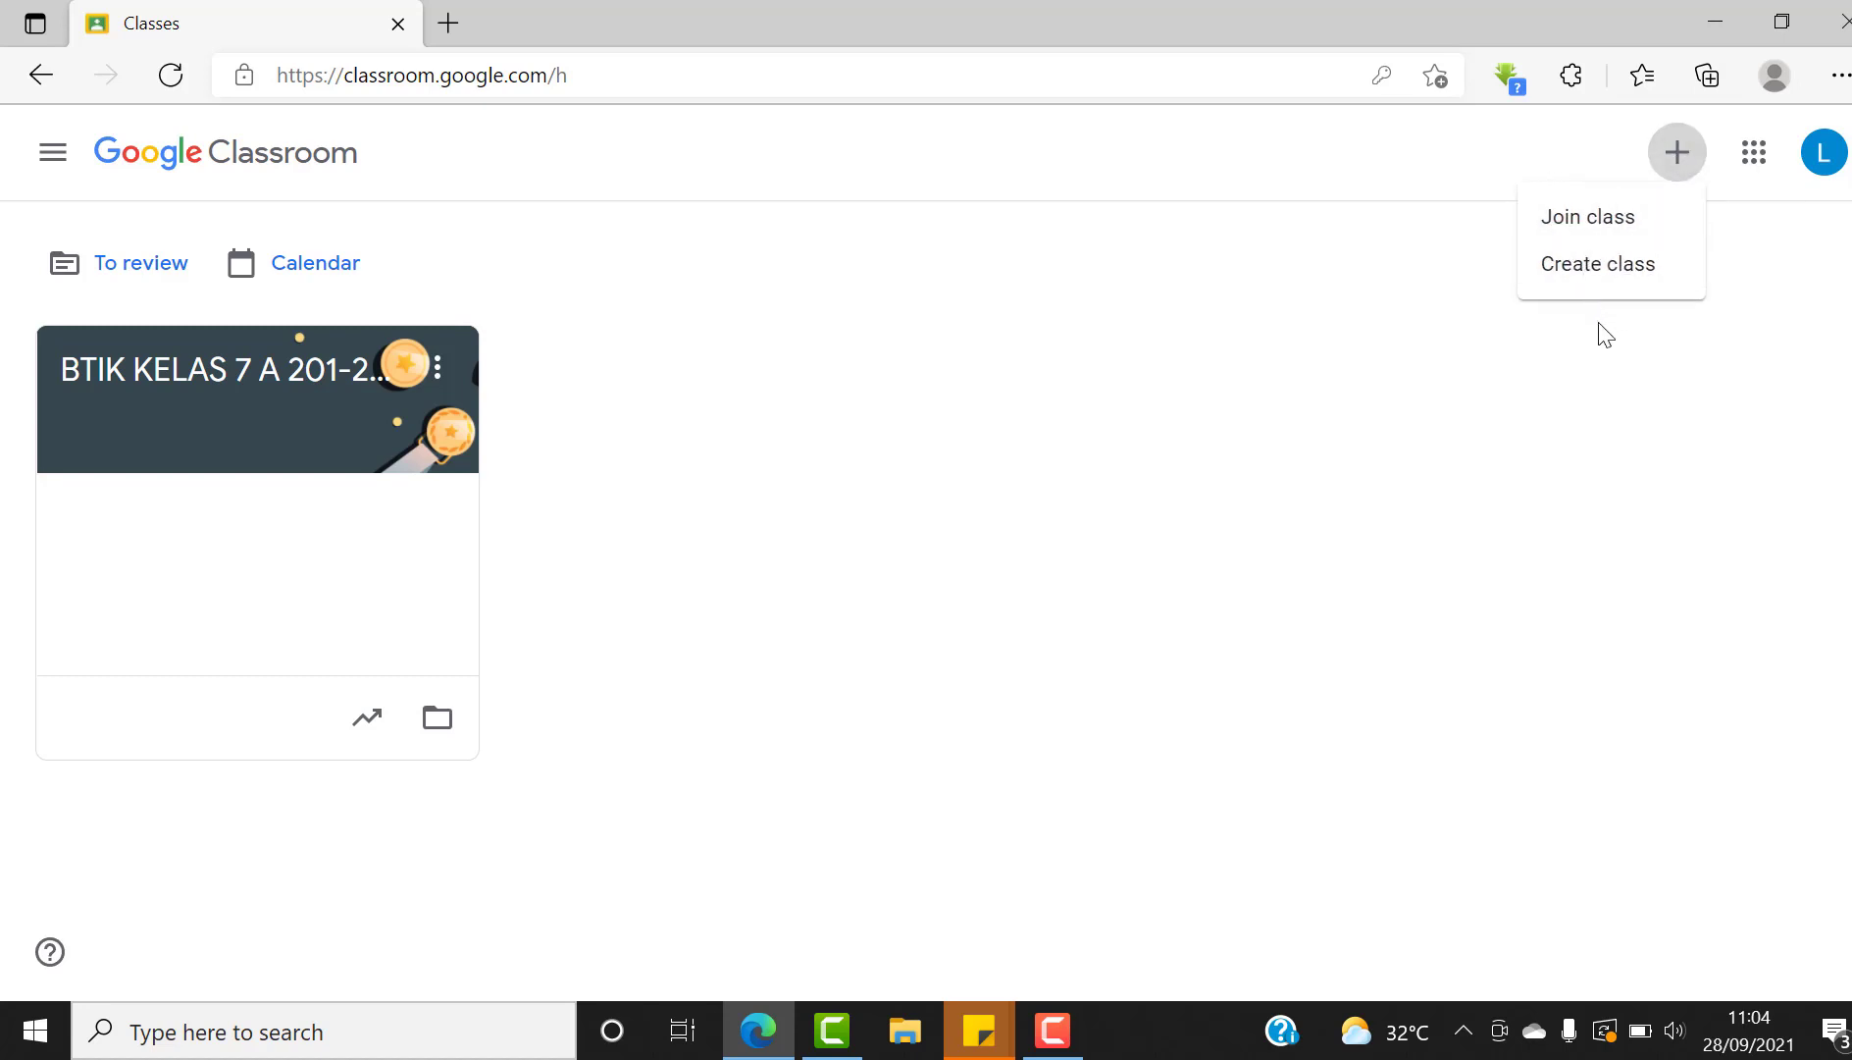
click(1599, 276)
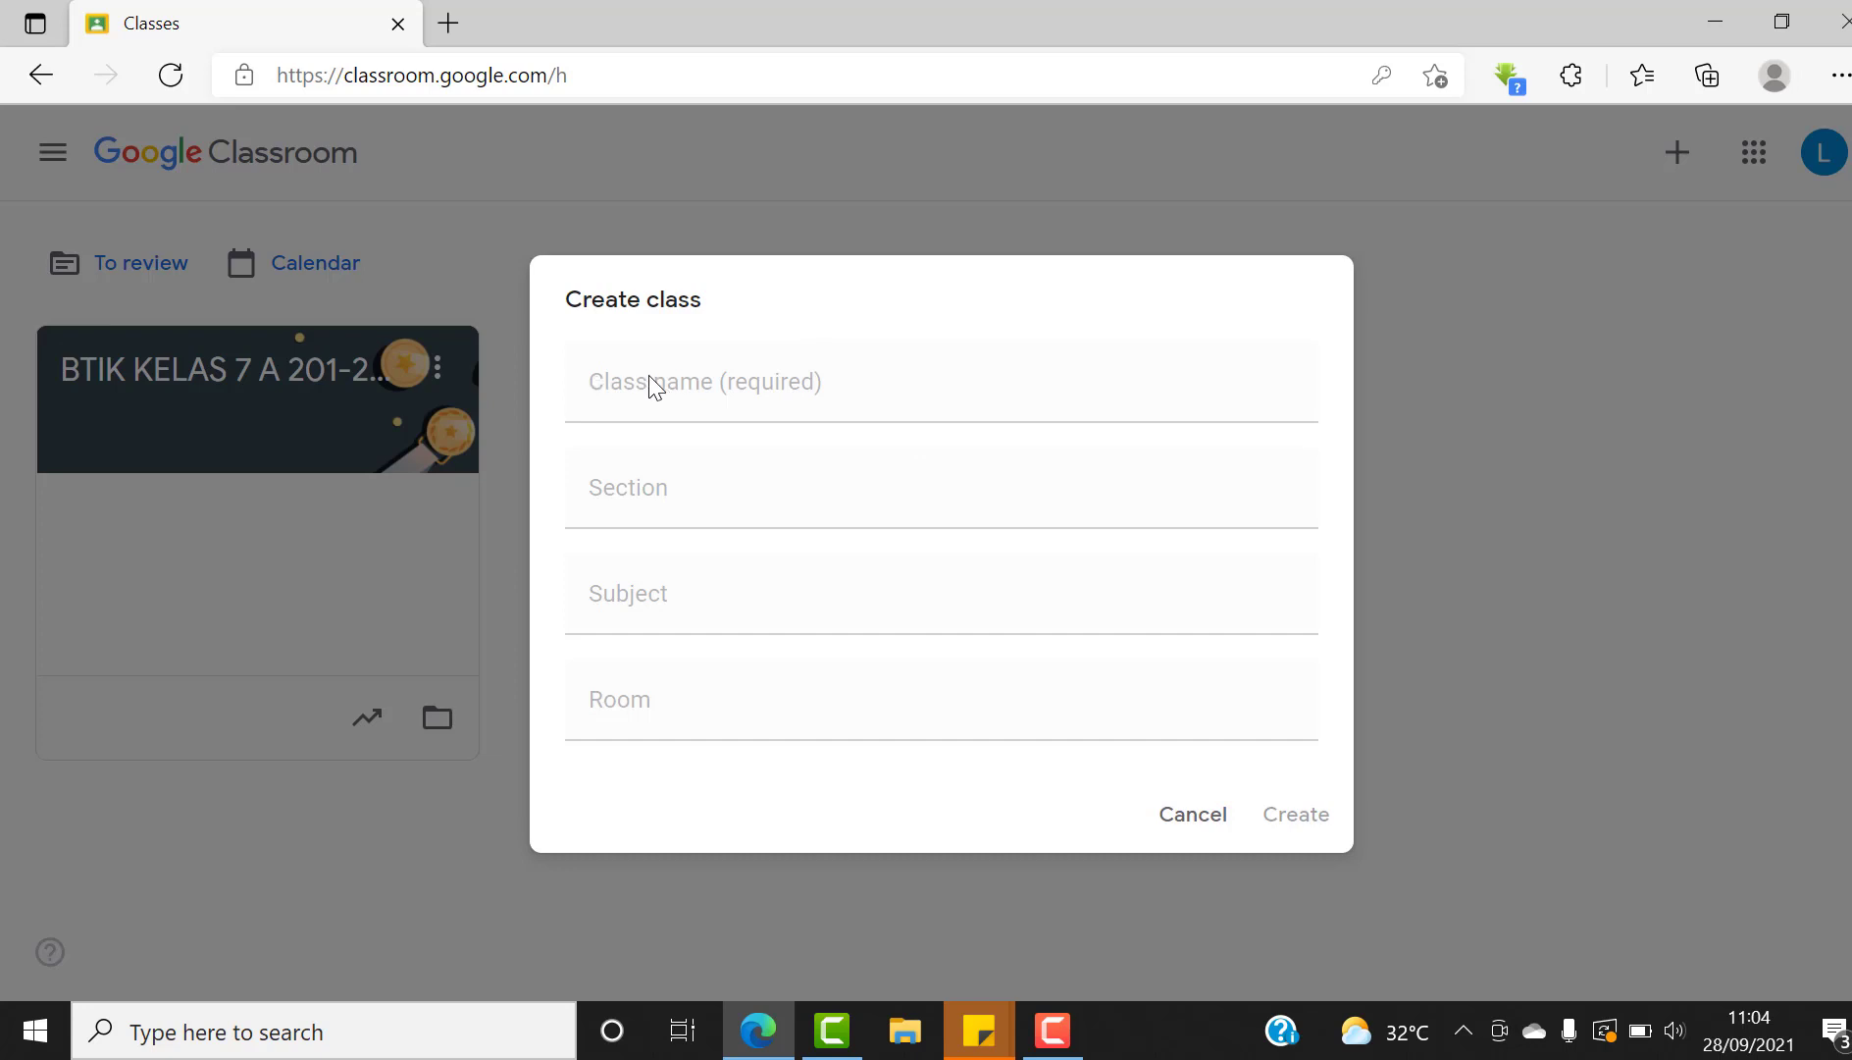
click(804, 378)
click(1463, 1030)
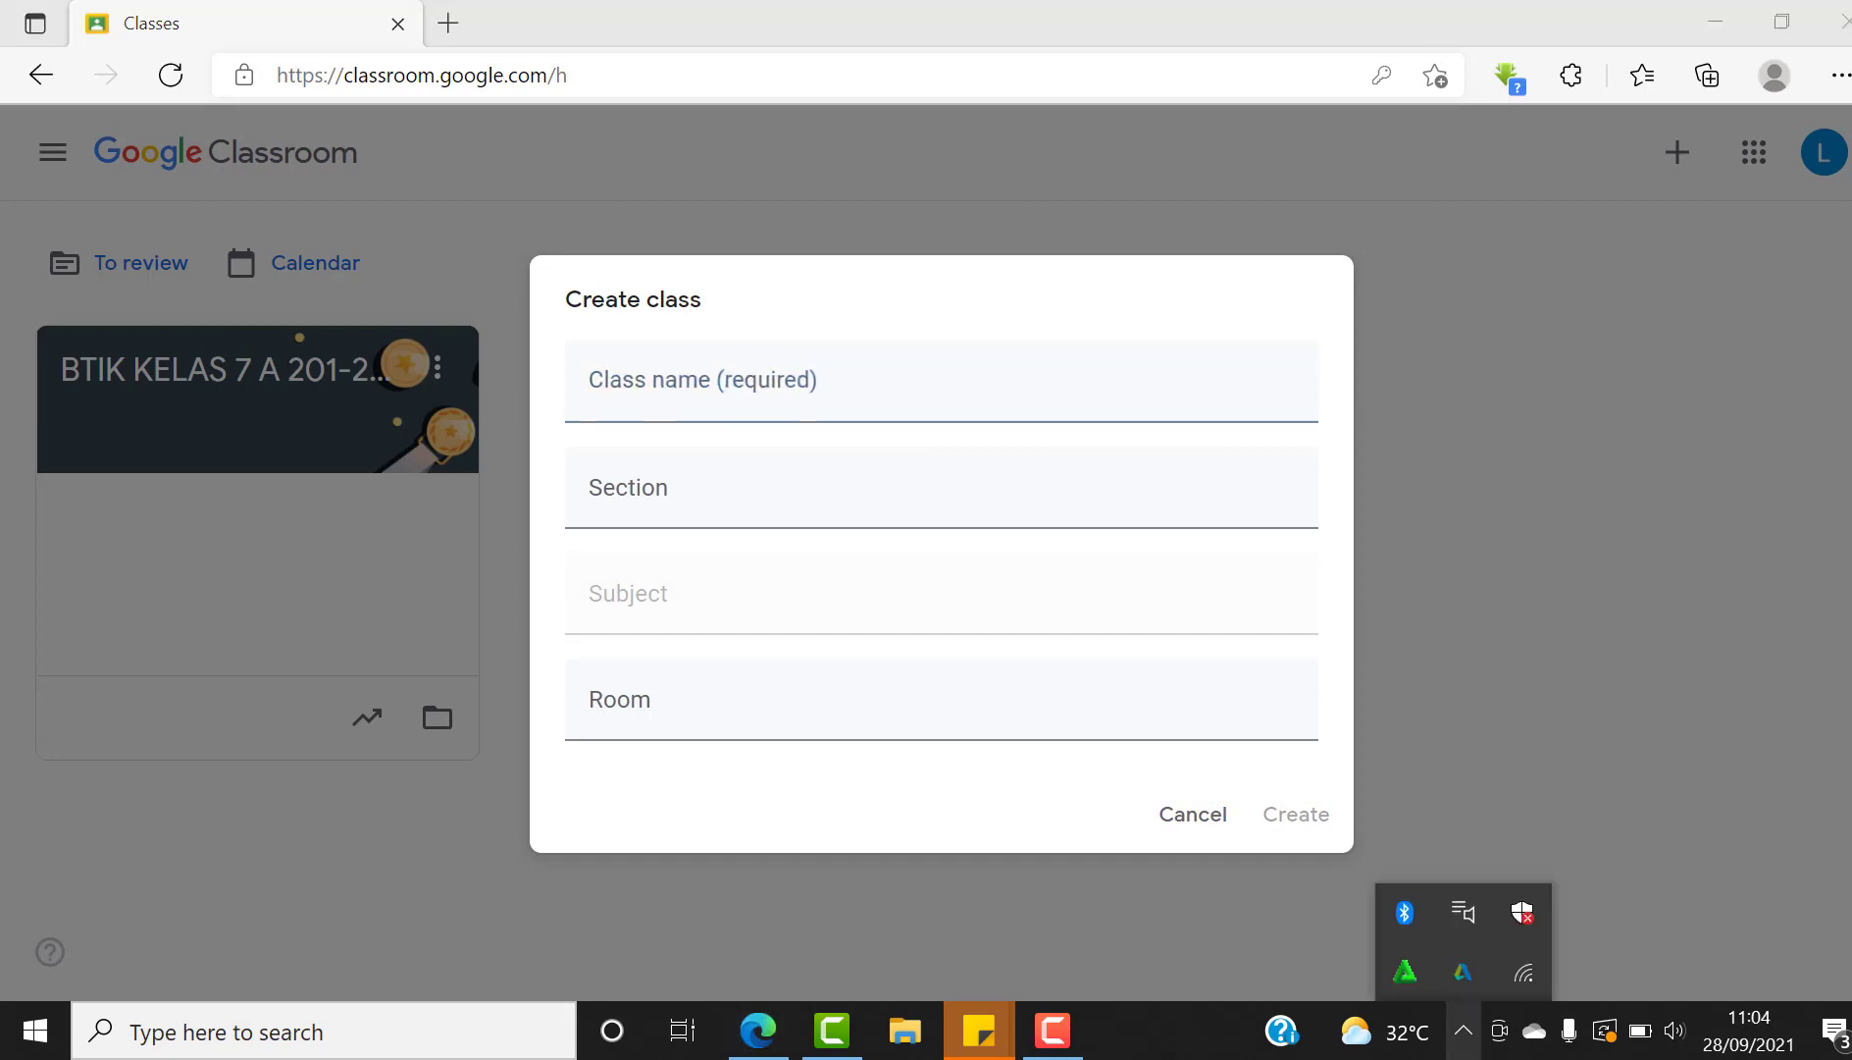
click(1035, 371)
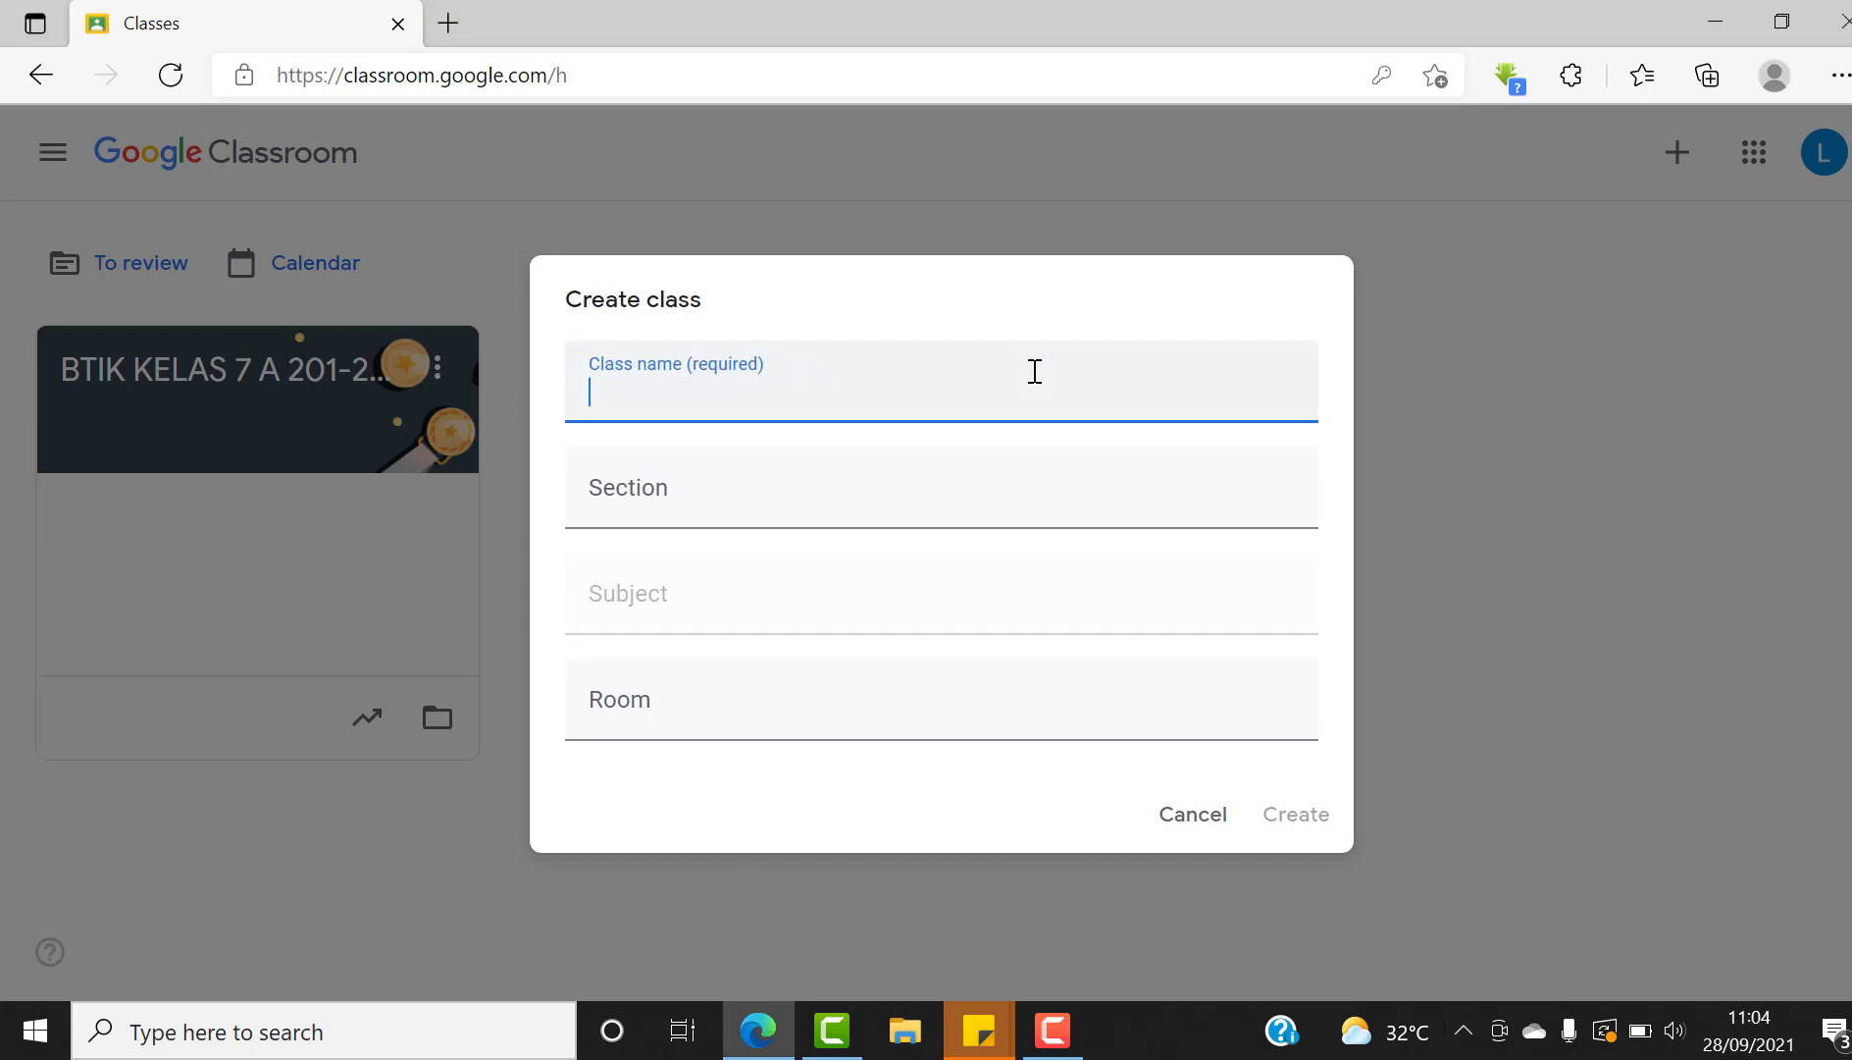
text(BTIK KELAS 7)
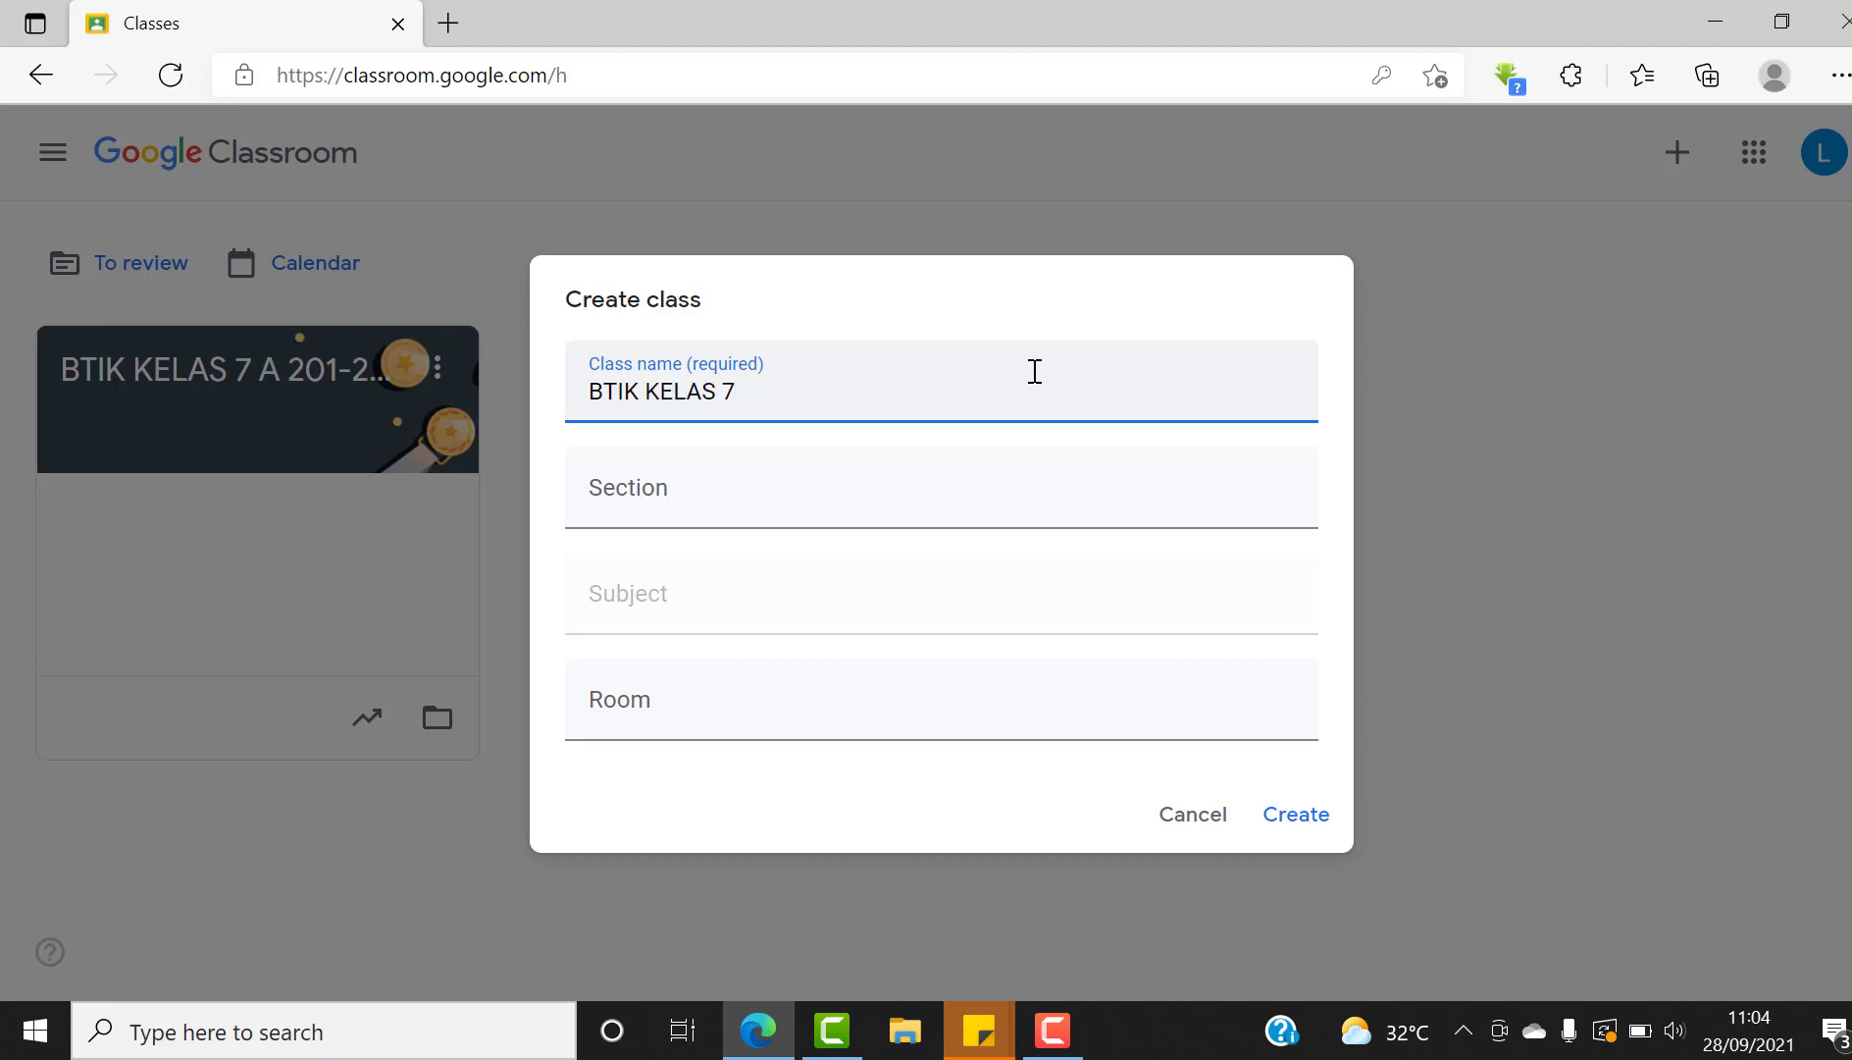
text( B @021-2022)
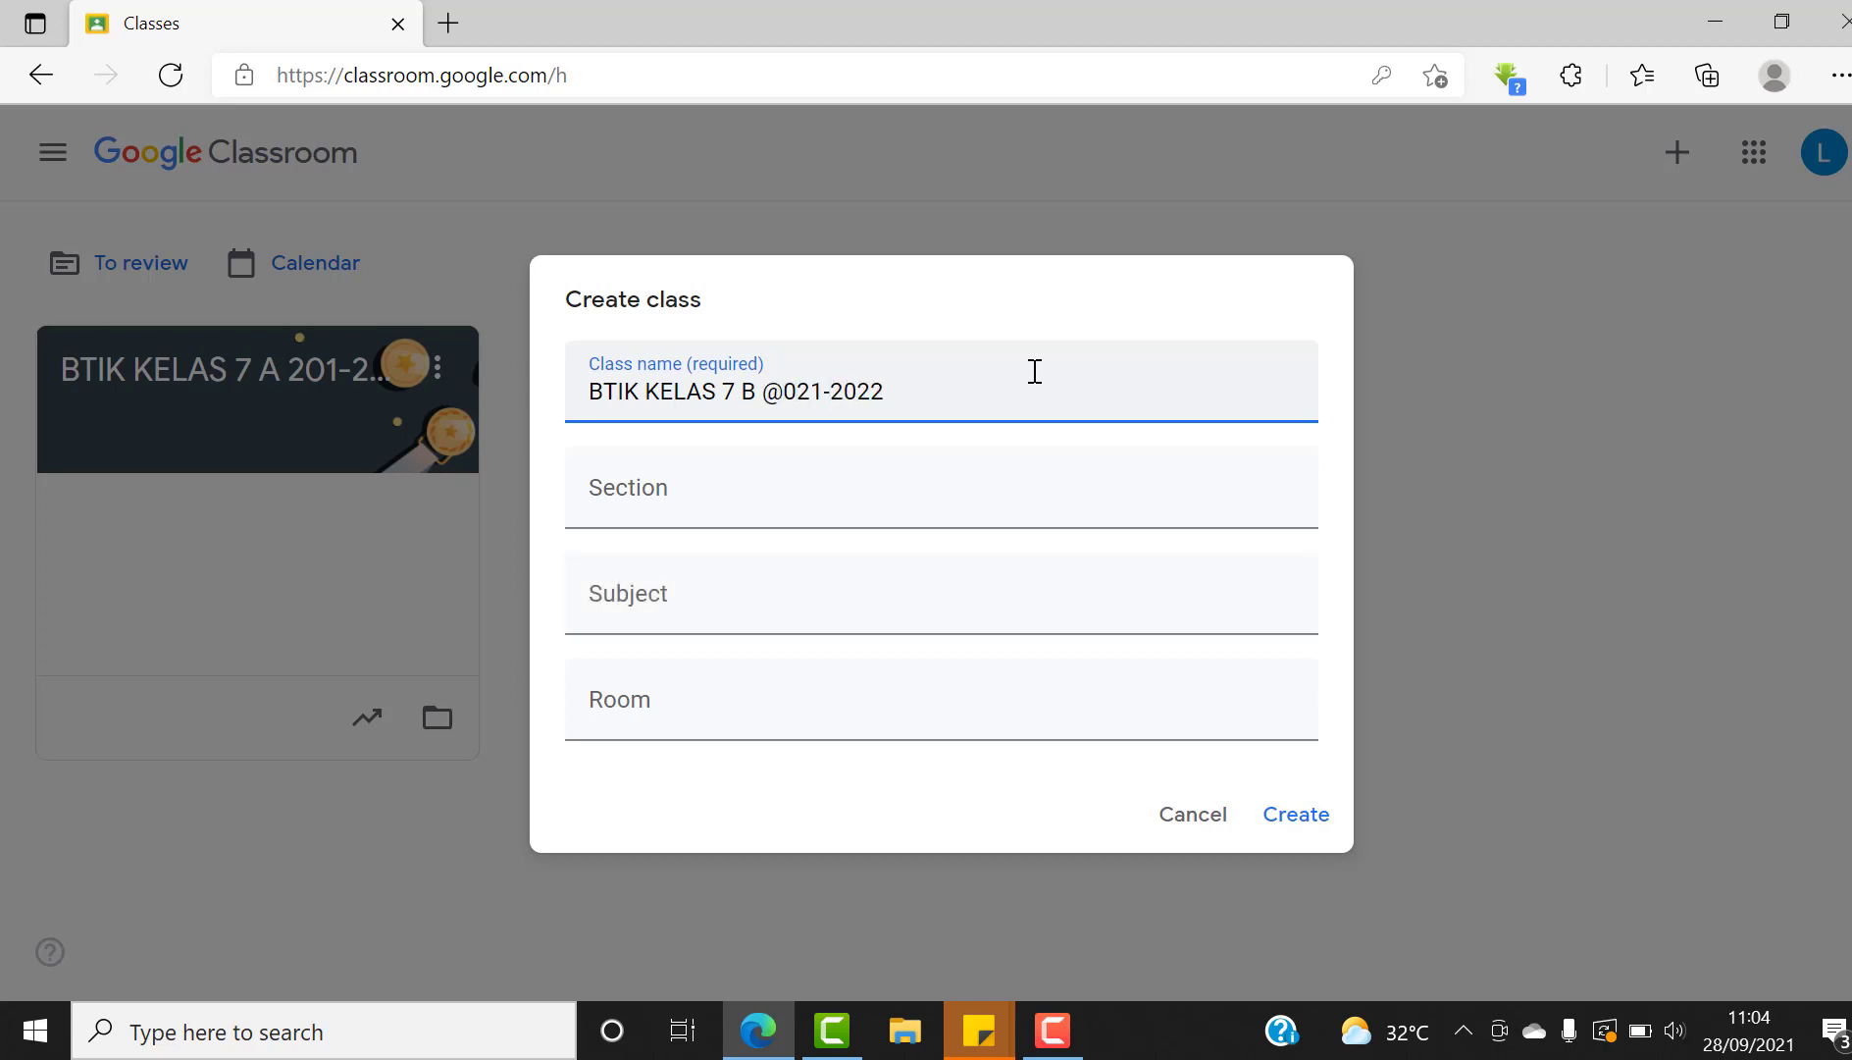
click(780, 392)
key(BackSpace)
text(2)
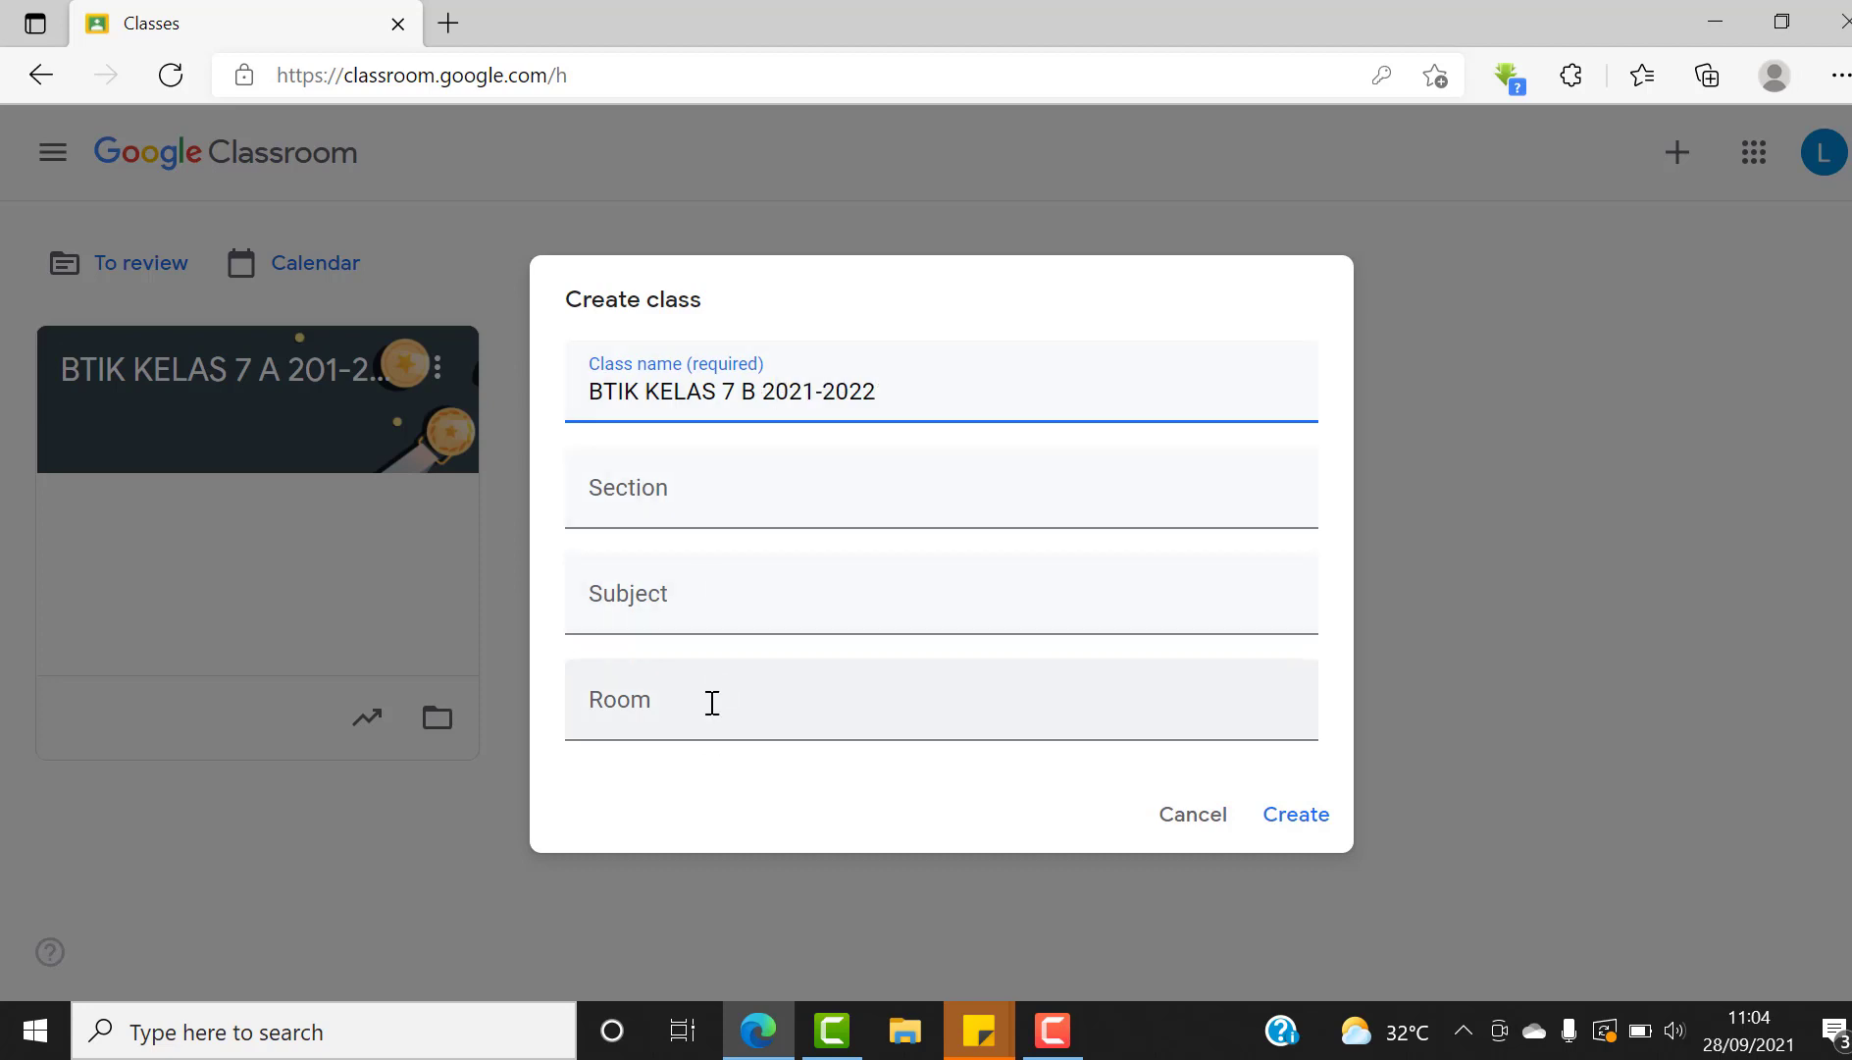
Set the class subject to BTIK and try to create the class
click(704, 599)
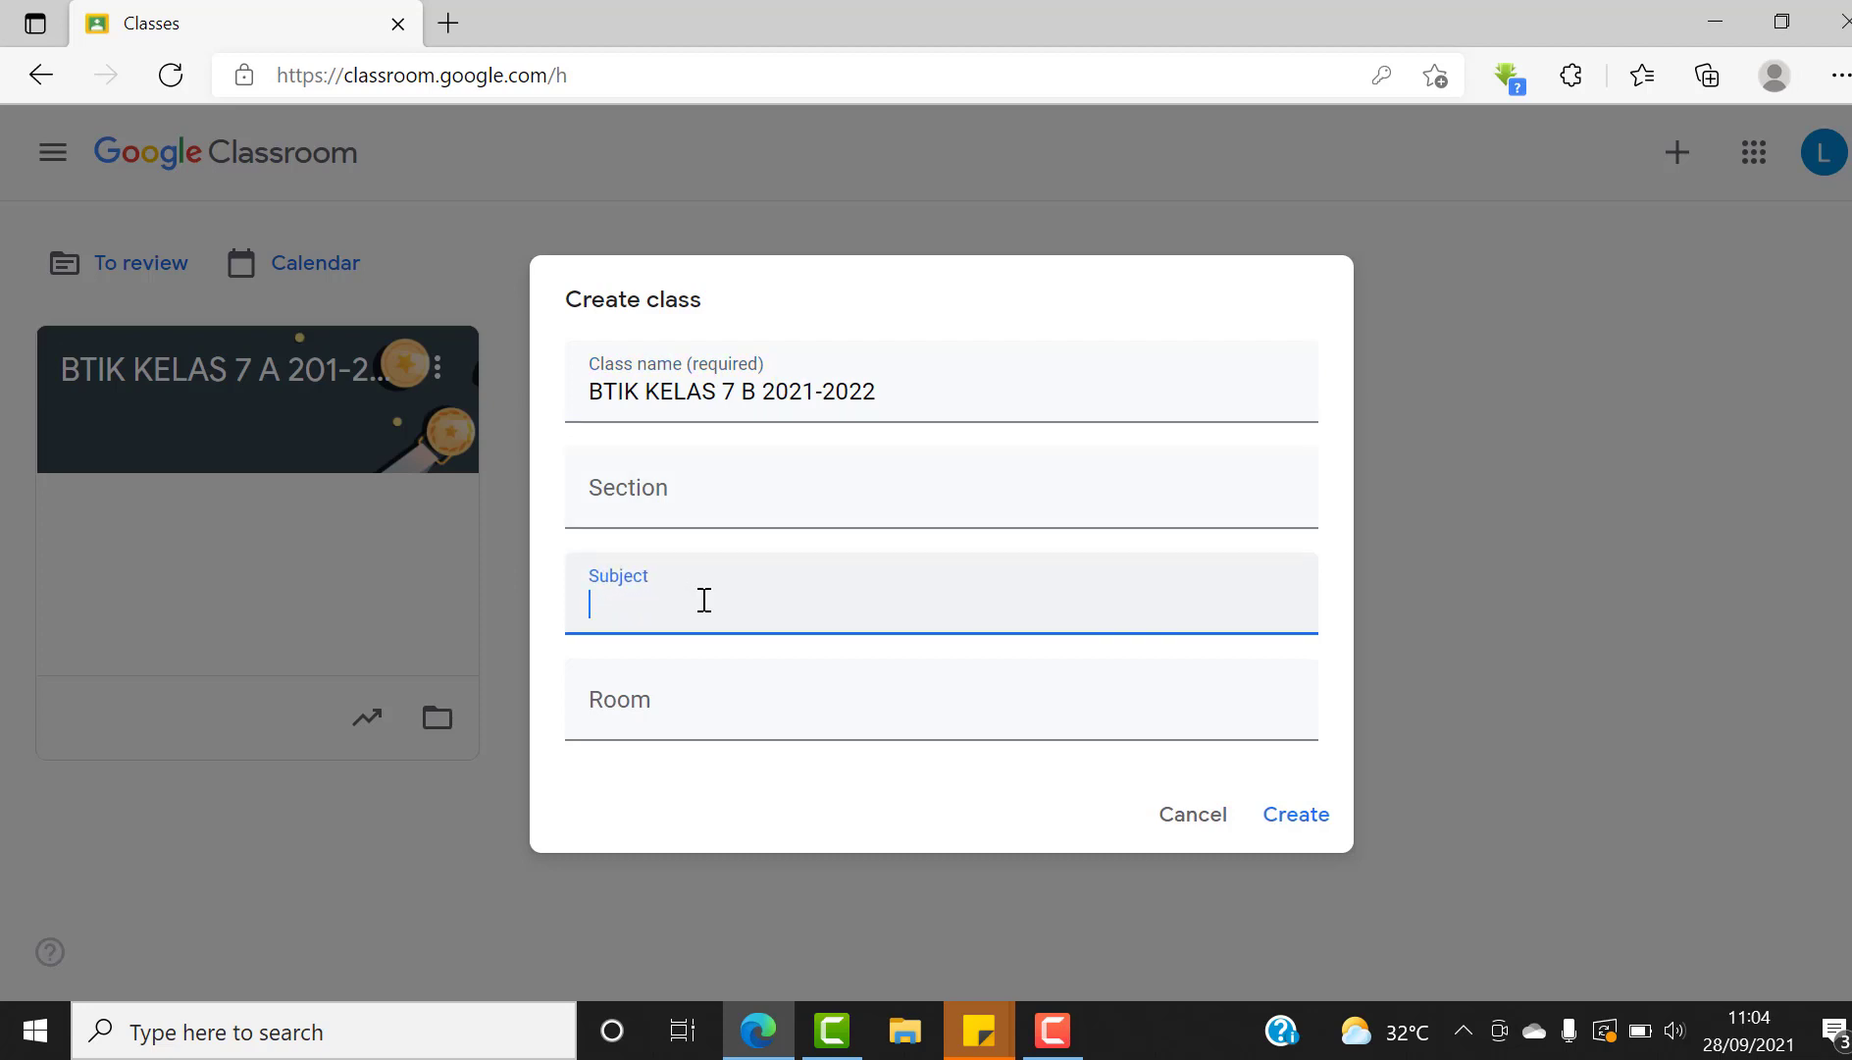
text(BTIK)
click(1280, 813)
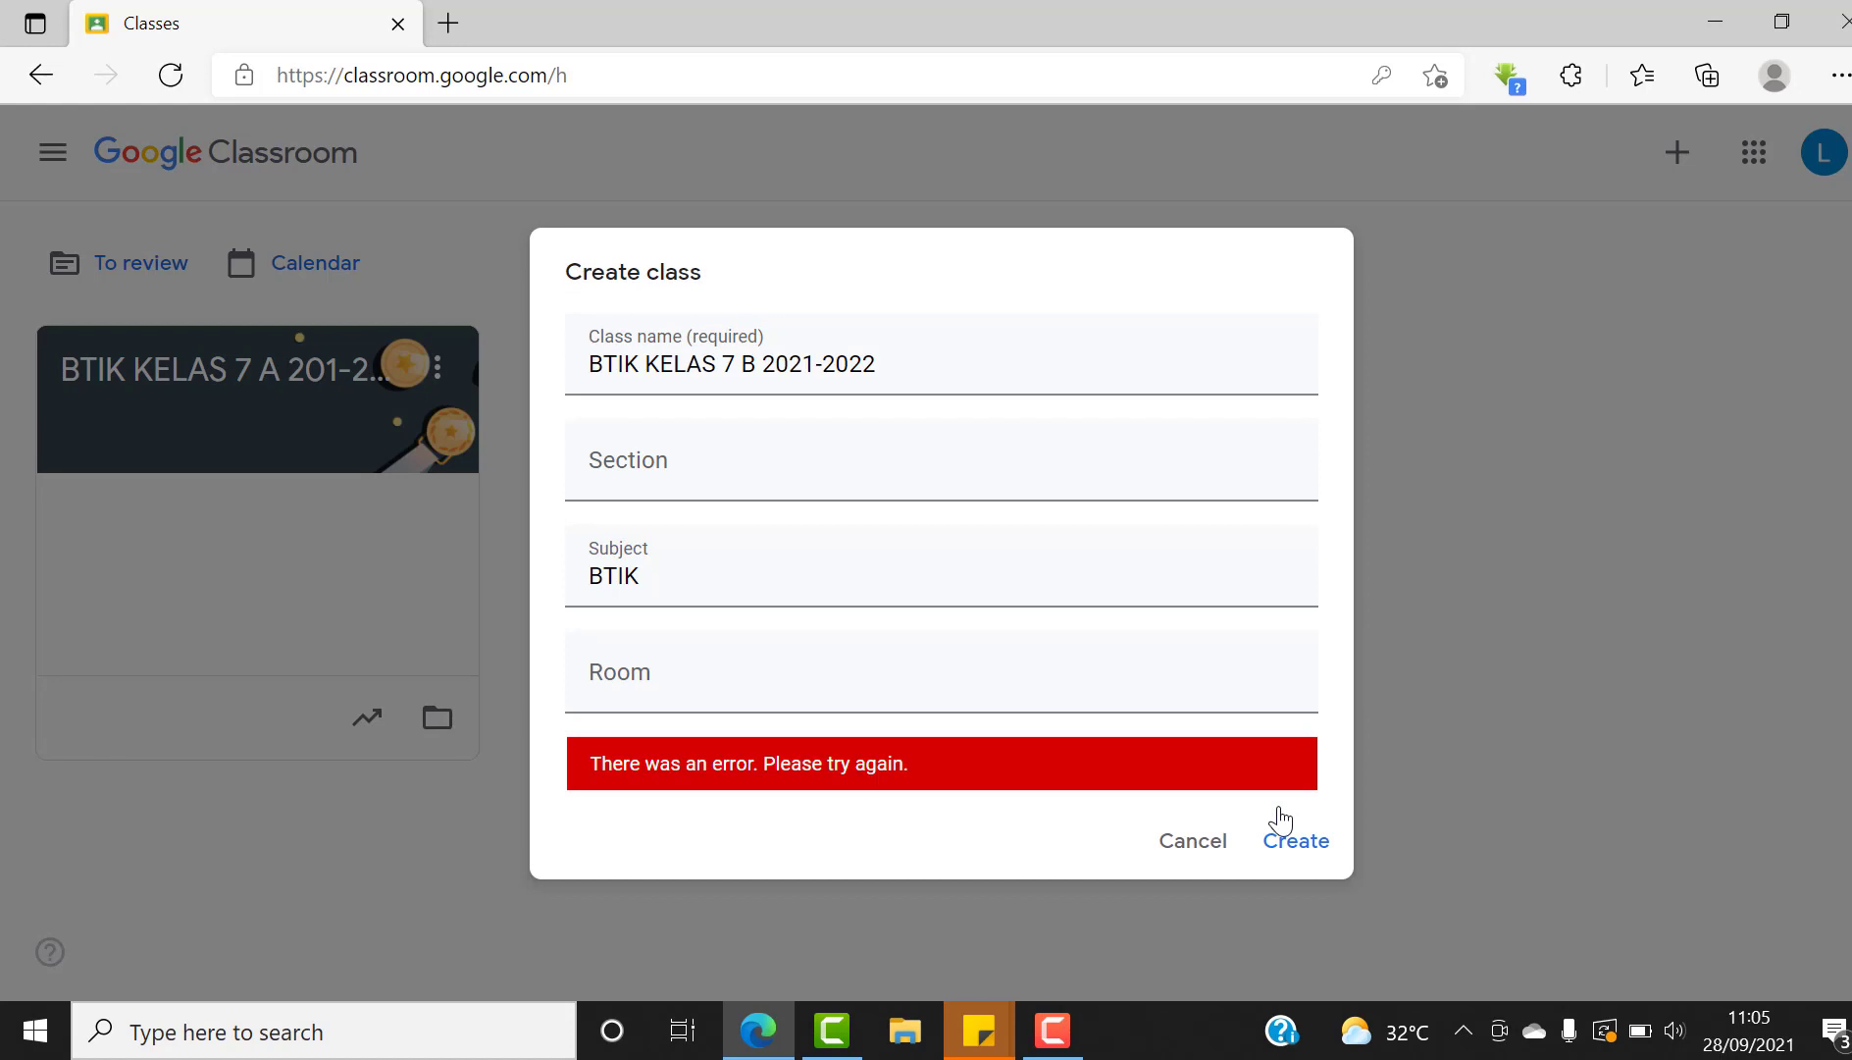
Change the class name to "BTIK KELAS 7B 2021-2022" and submit the class for creation again
click(750, 369)
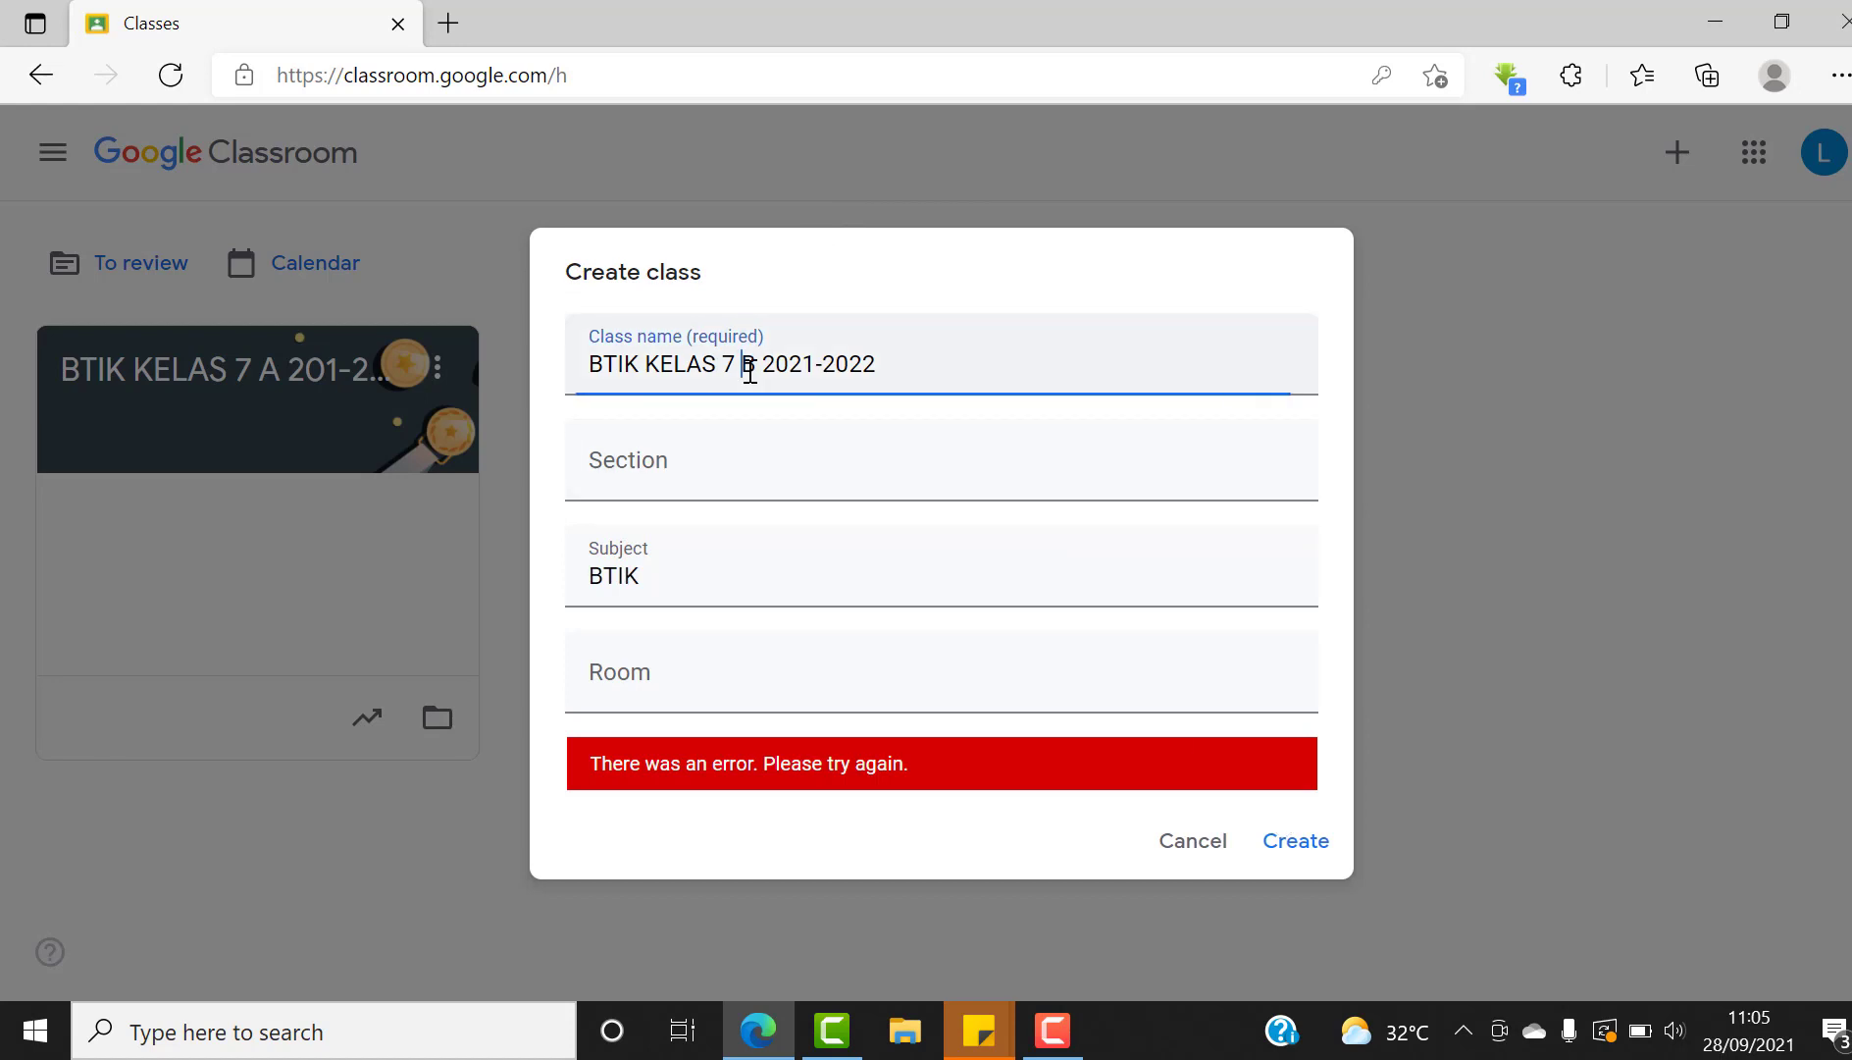
key(BackSpace)
click(1301, 843)
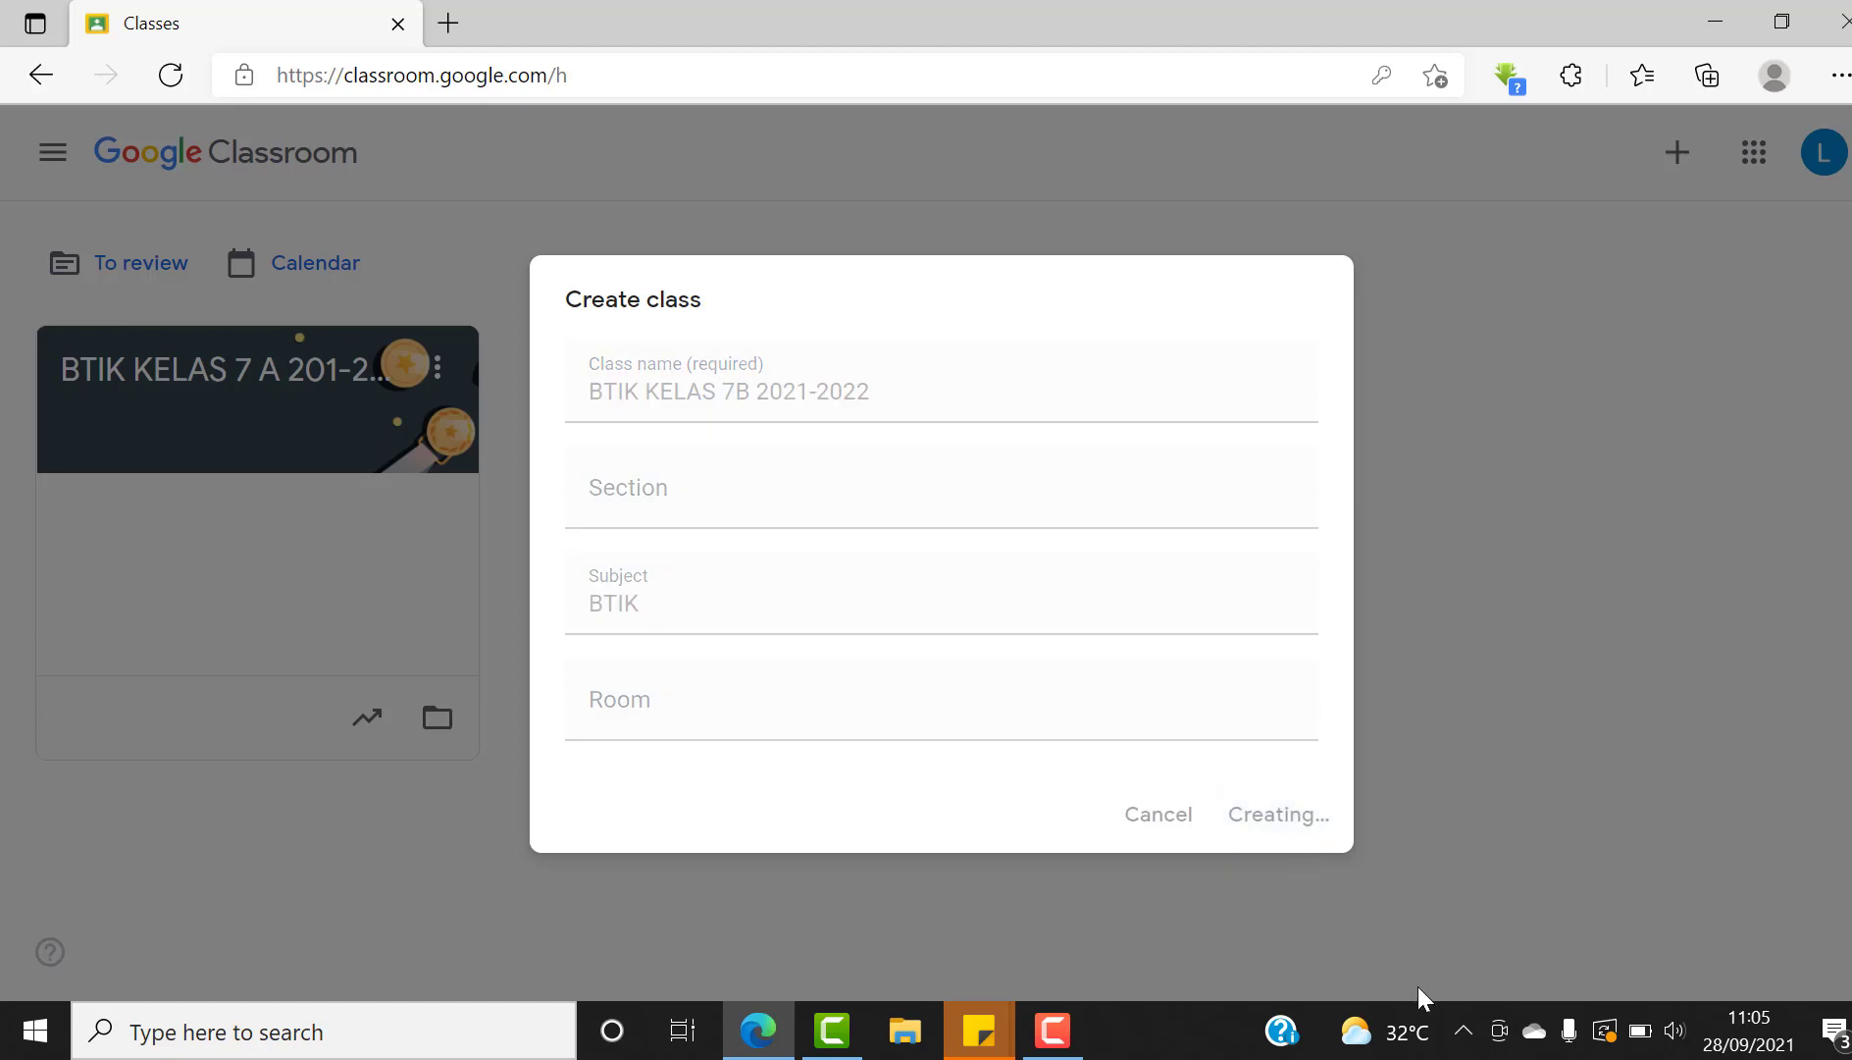
Check the computer's Wi-Fi connection and return to the class page
click(1463, 1032)
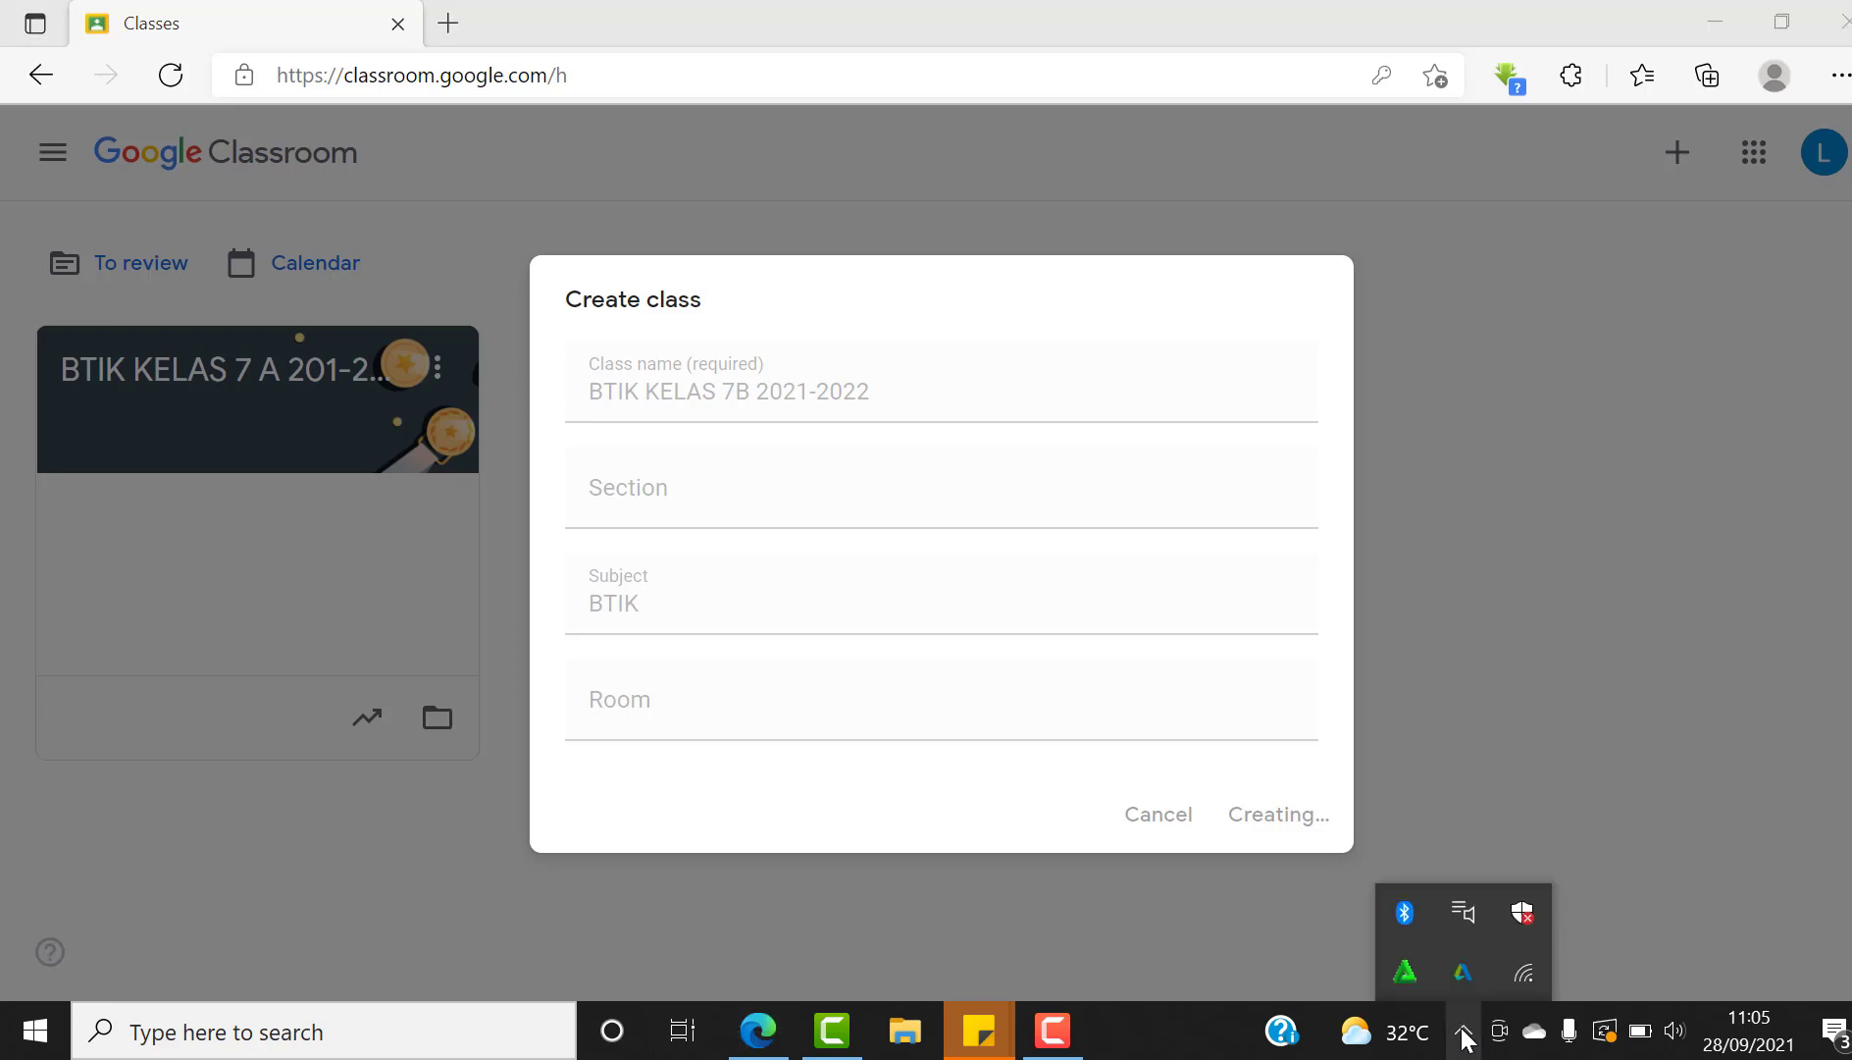
click(1530, 978)
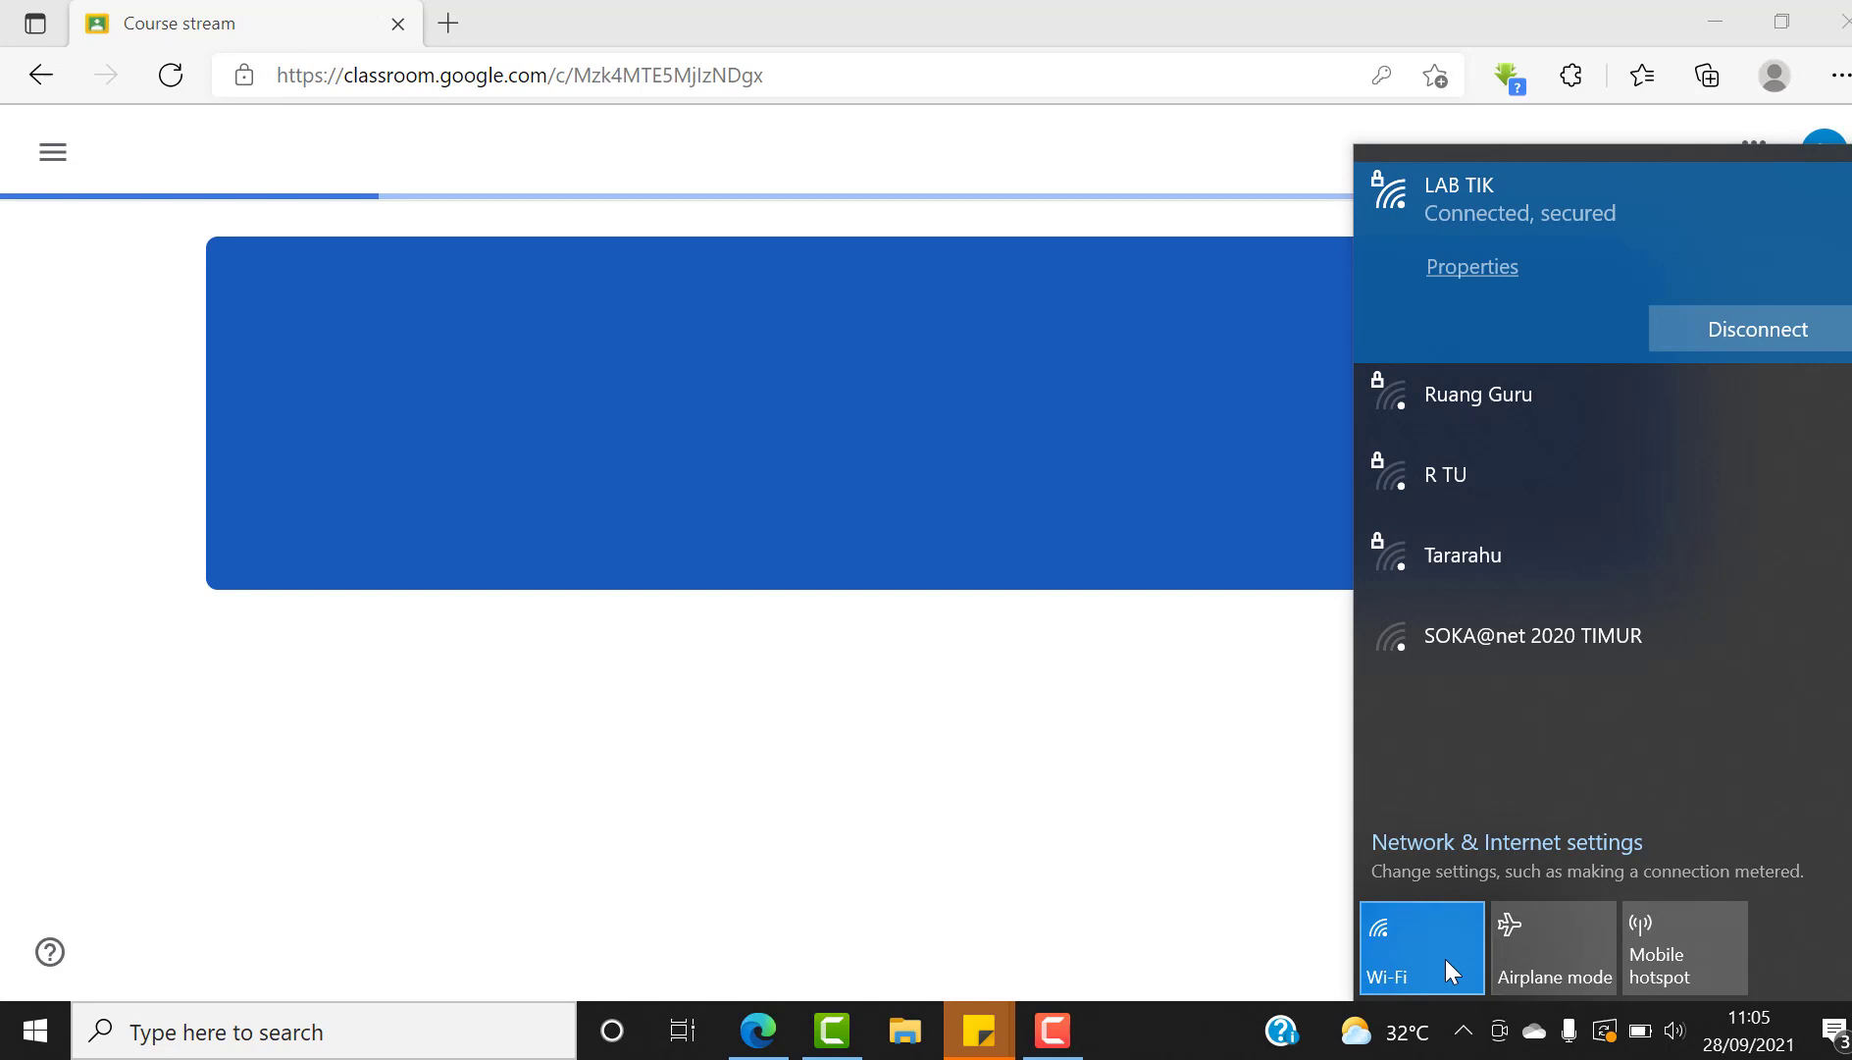
click(1209, 736)
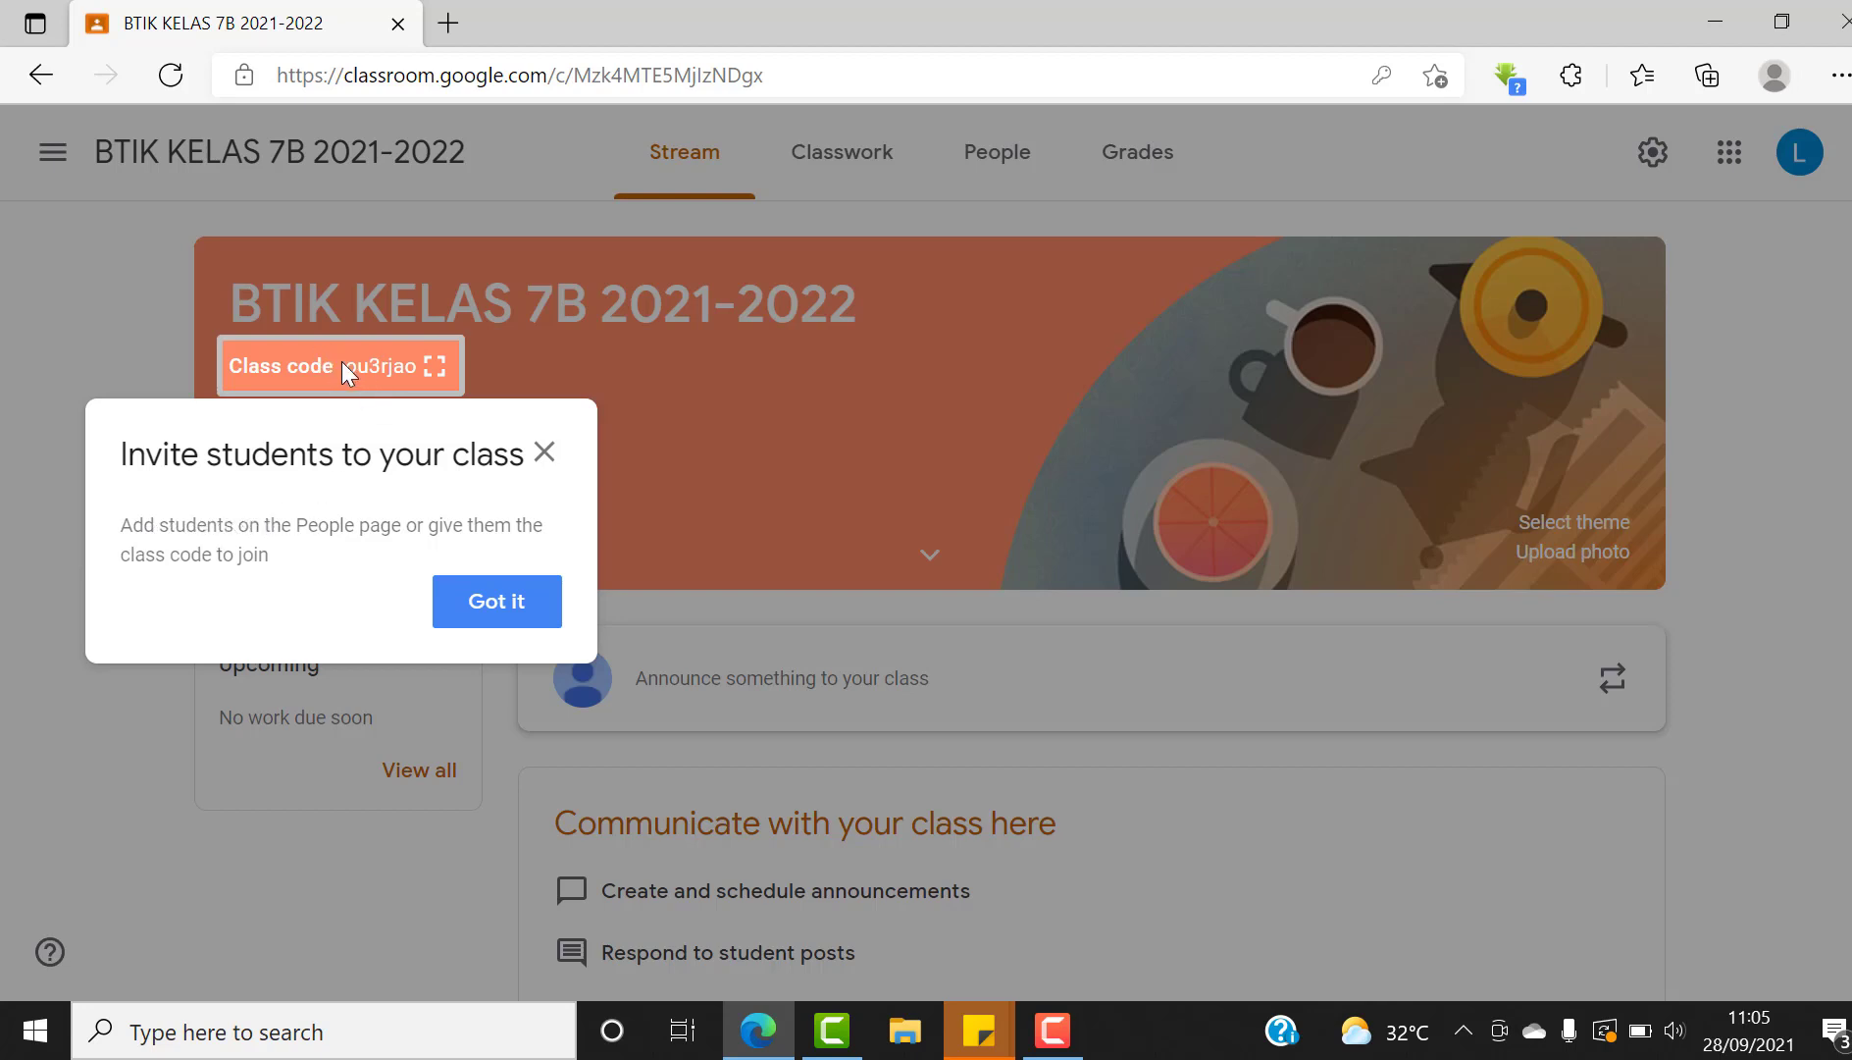
Dismiss the student invitation tip and generate a Meet link for the class, copying the link and saving it as visible to students
drag(346, 365, 449, 390)
click(530, 608)
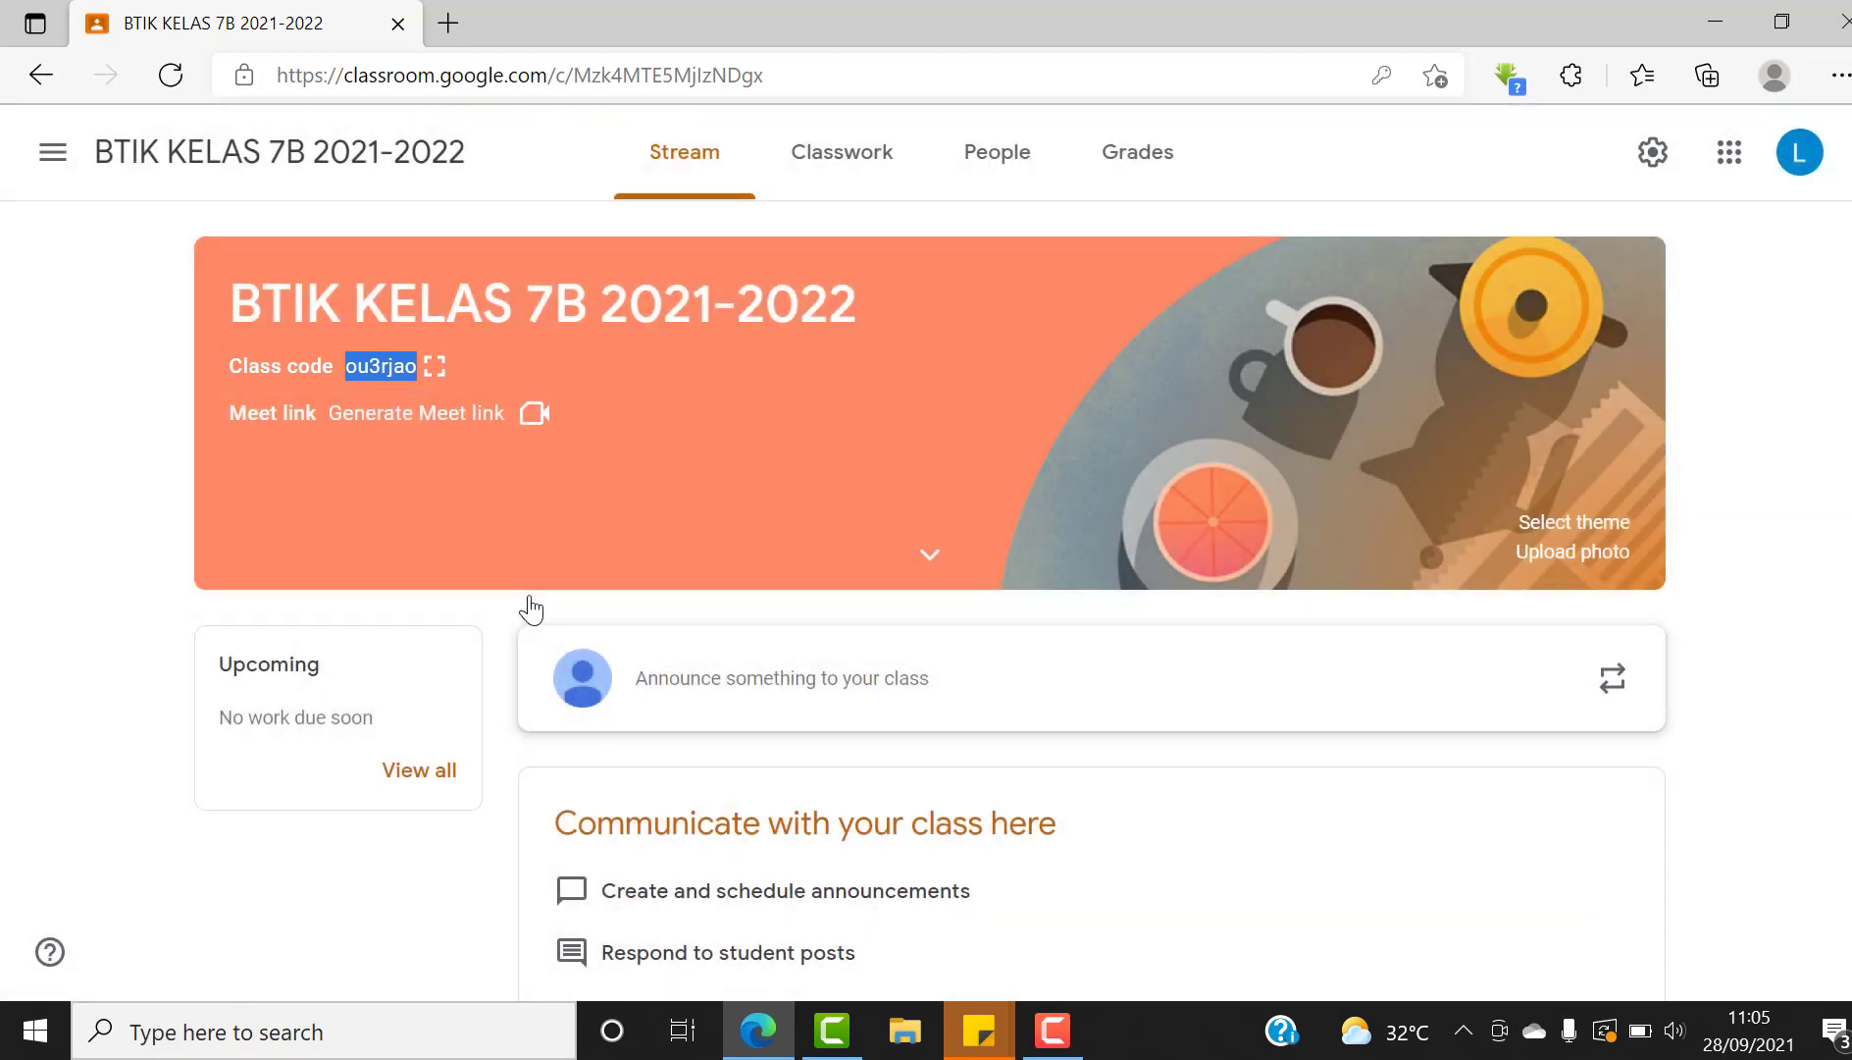
click(409, 418)
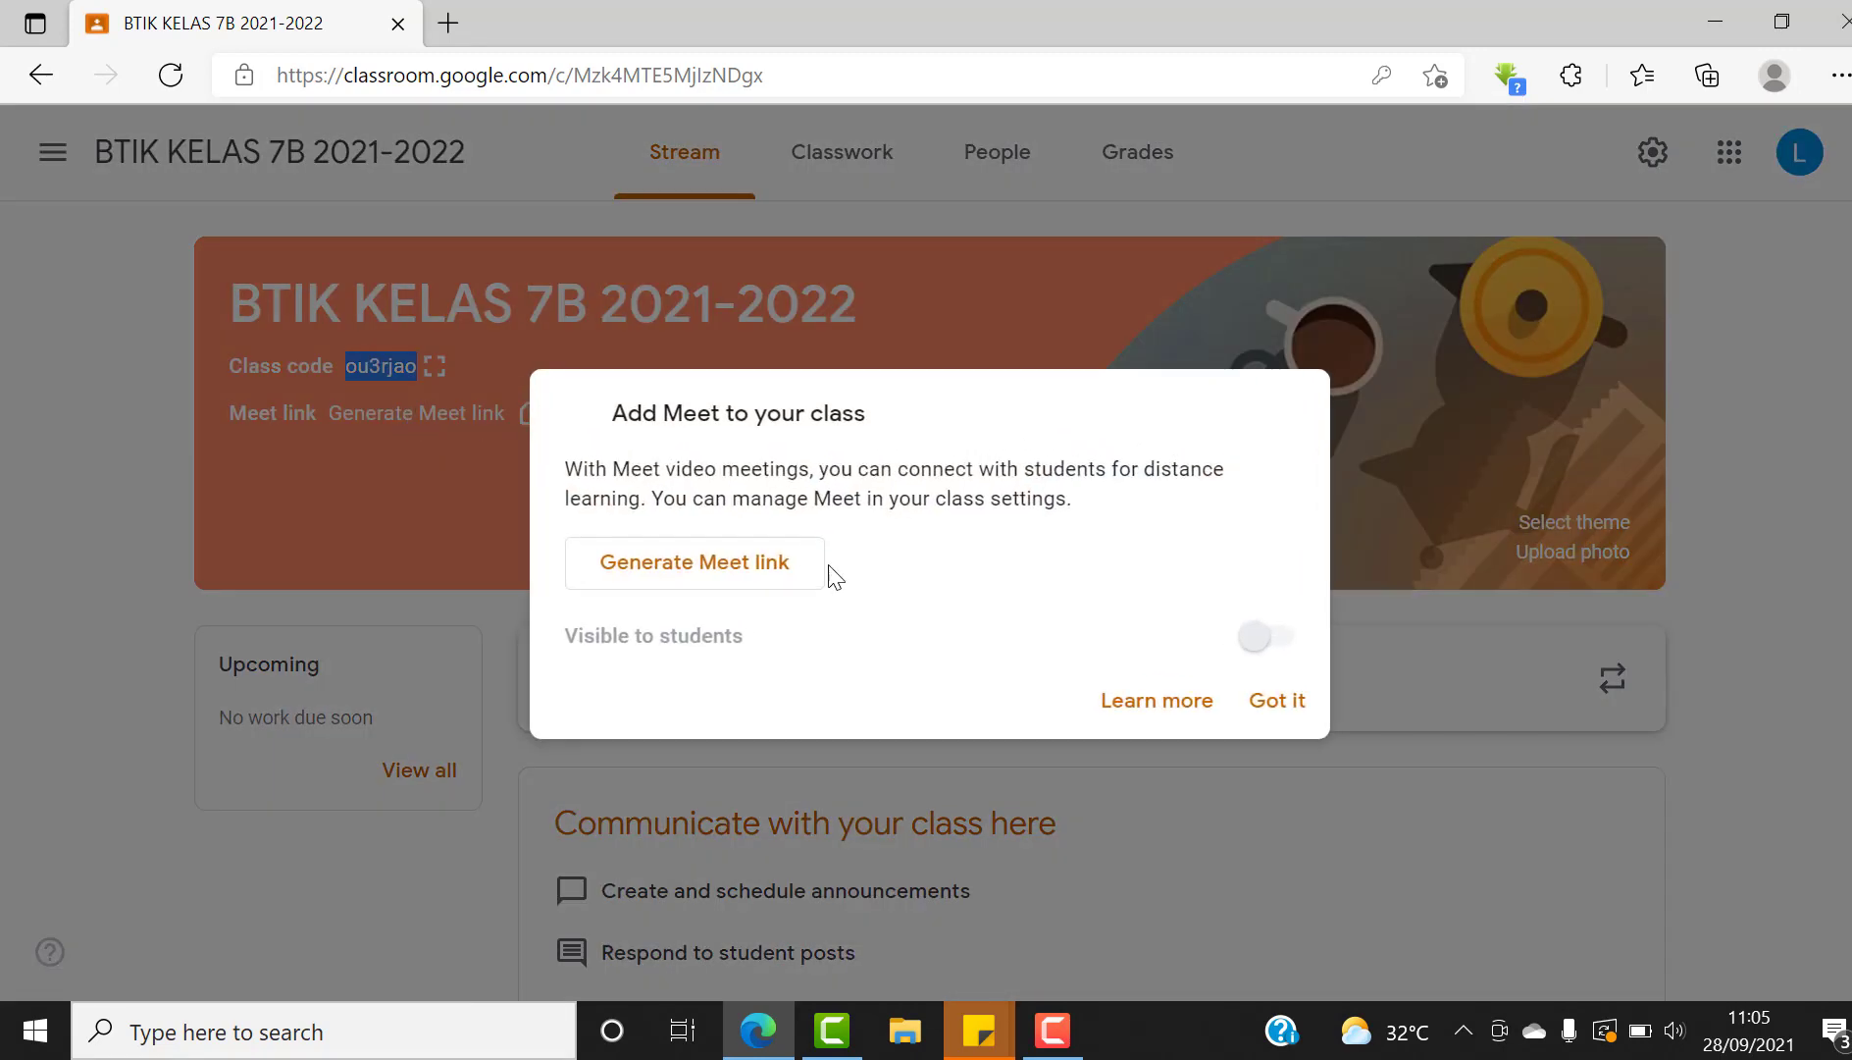
click(772, 567)
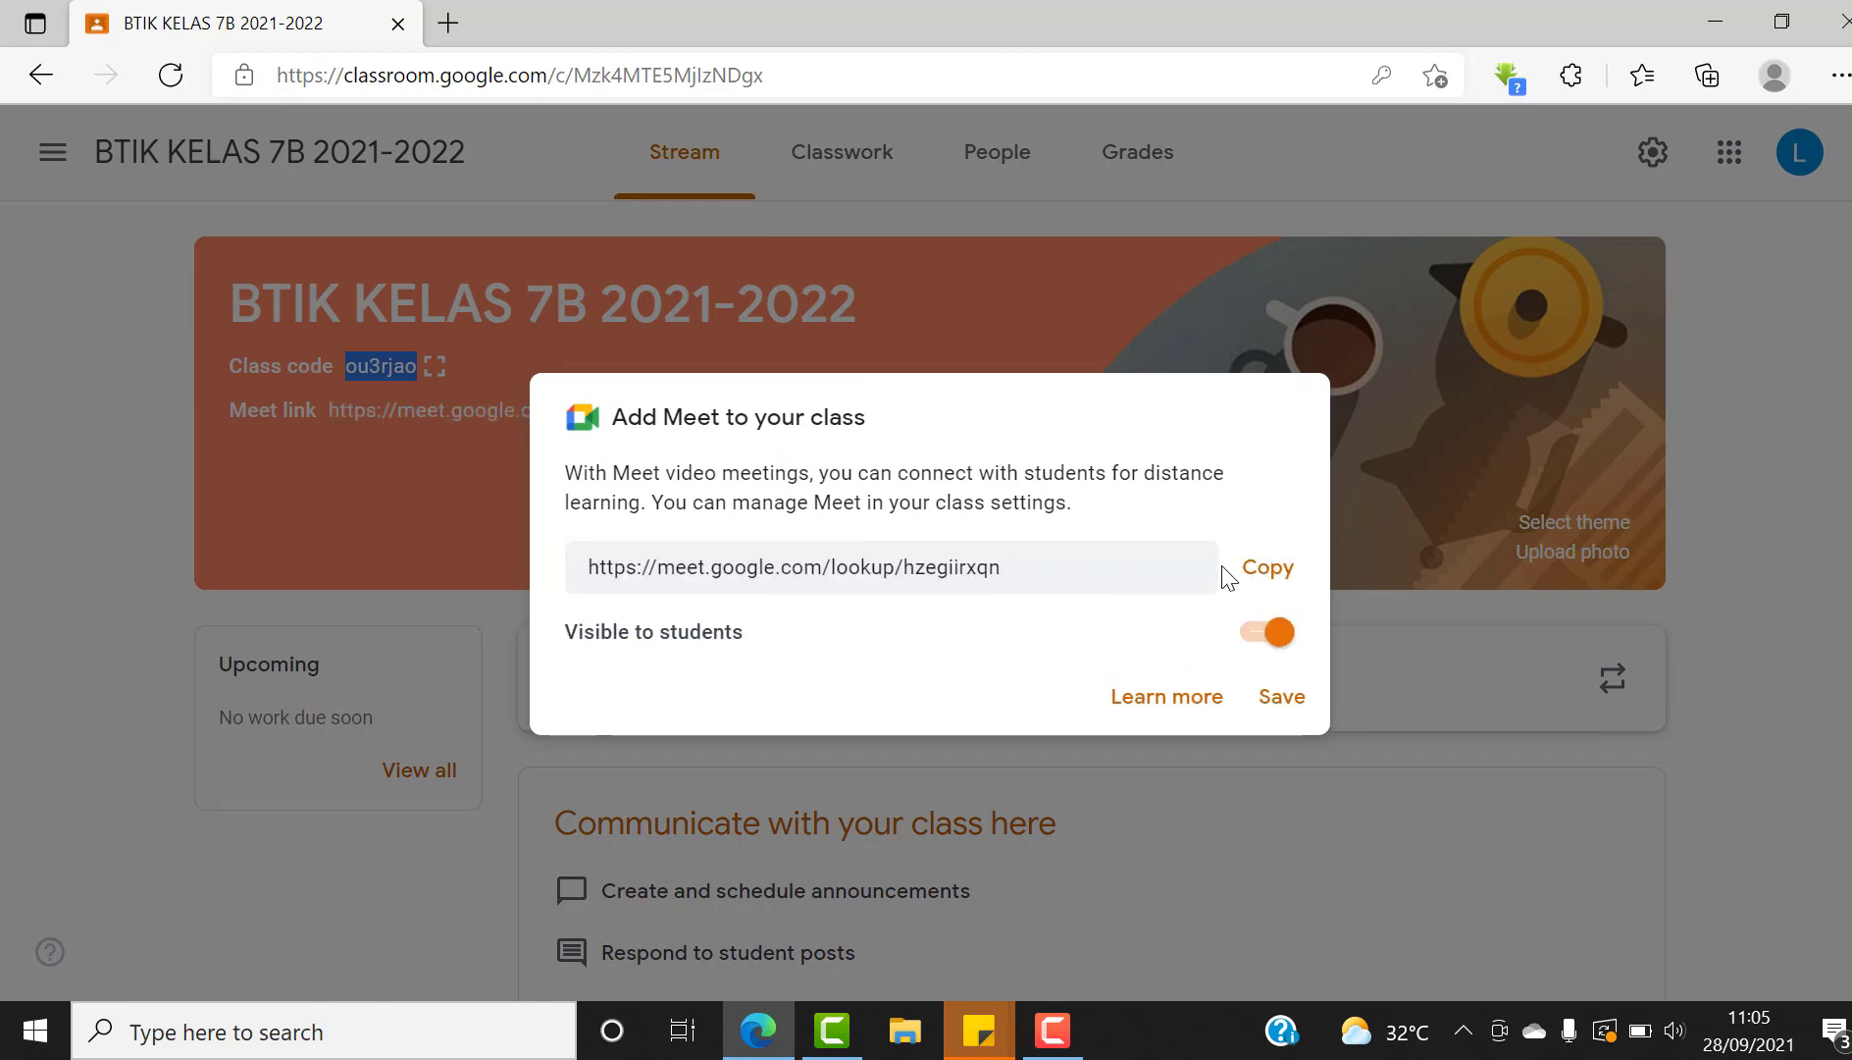
click(1253, 573)
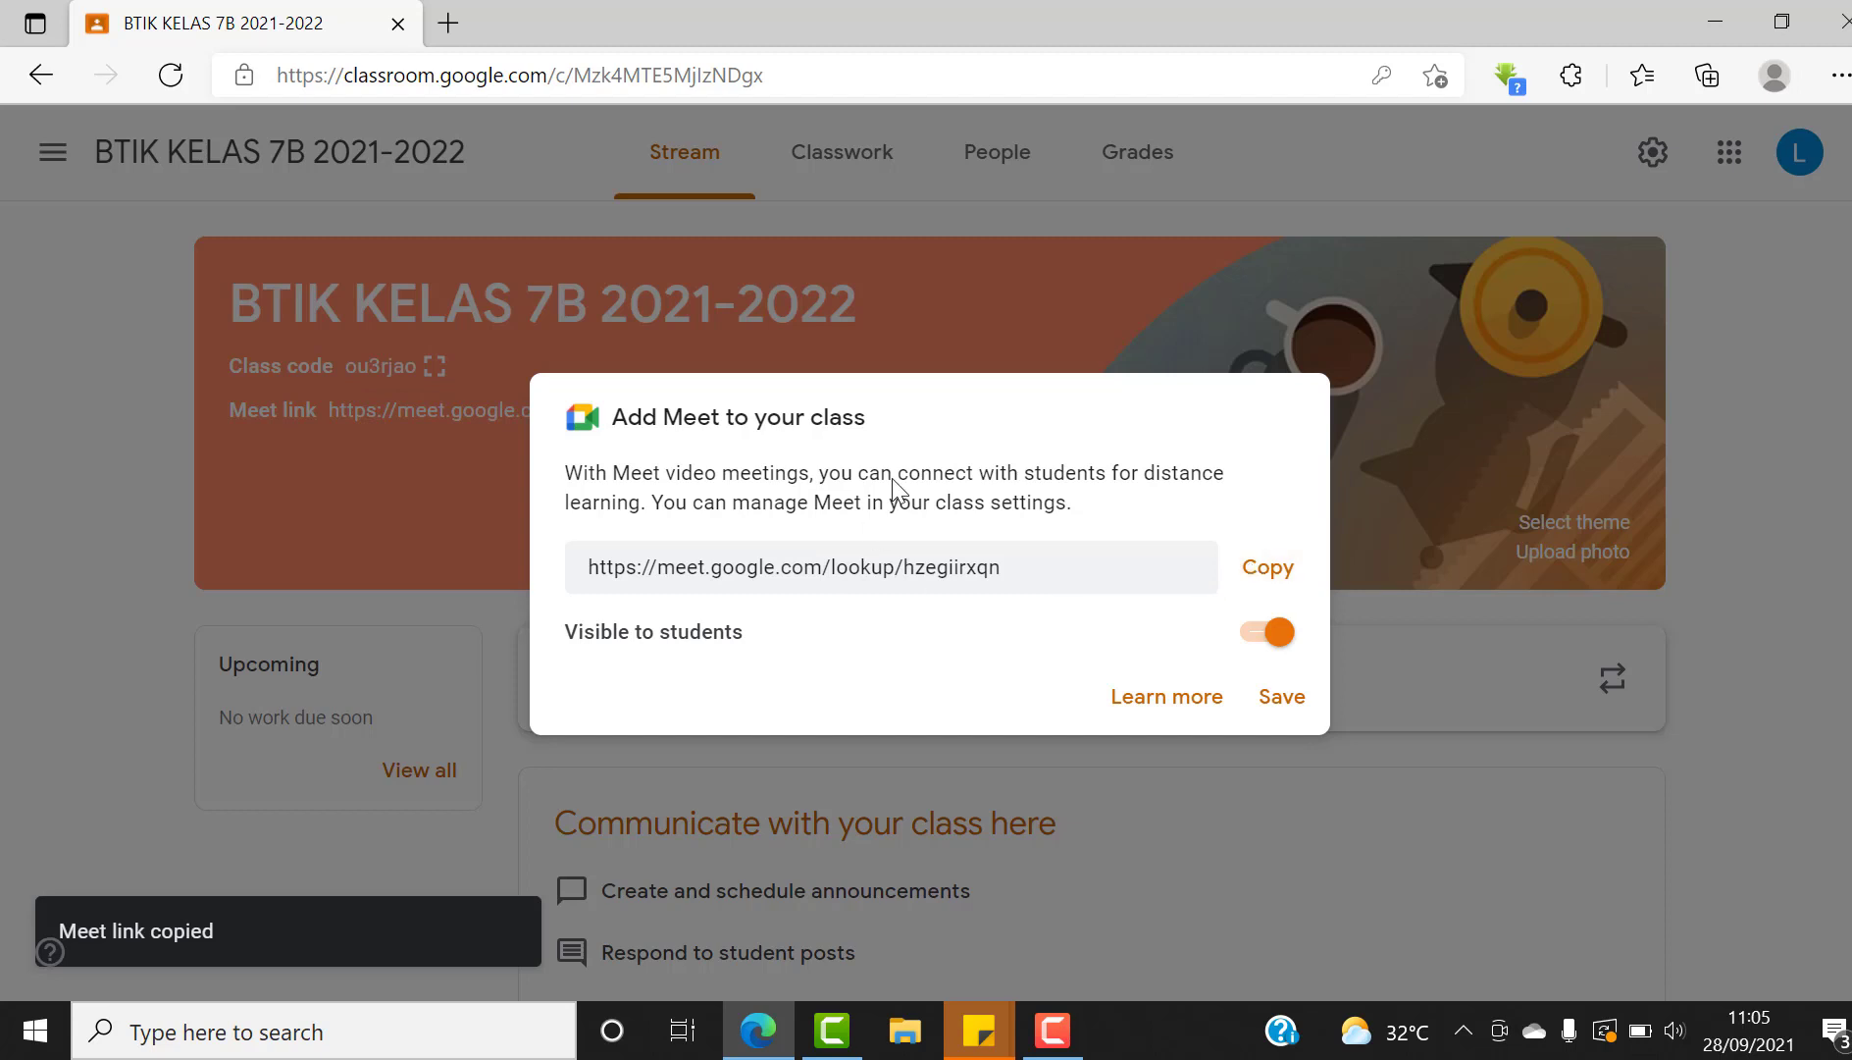
click(1271, 700)
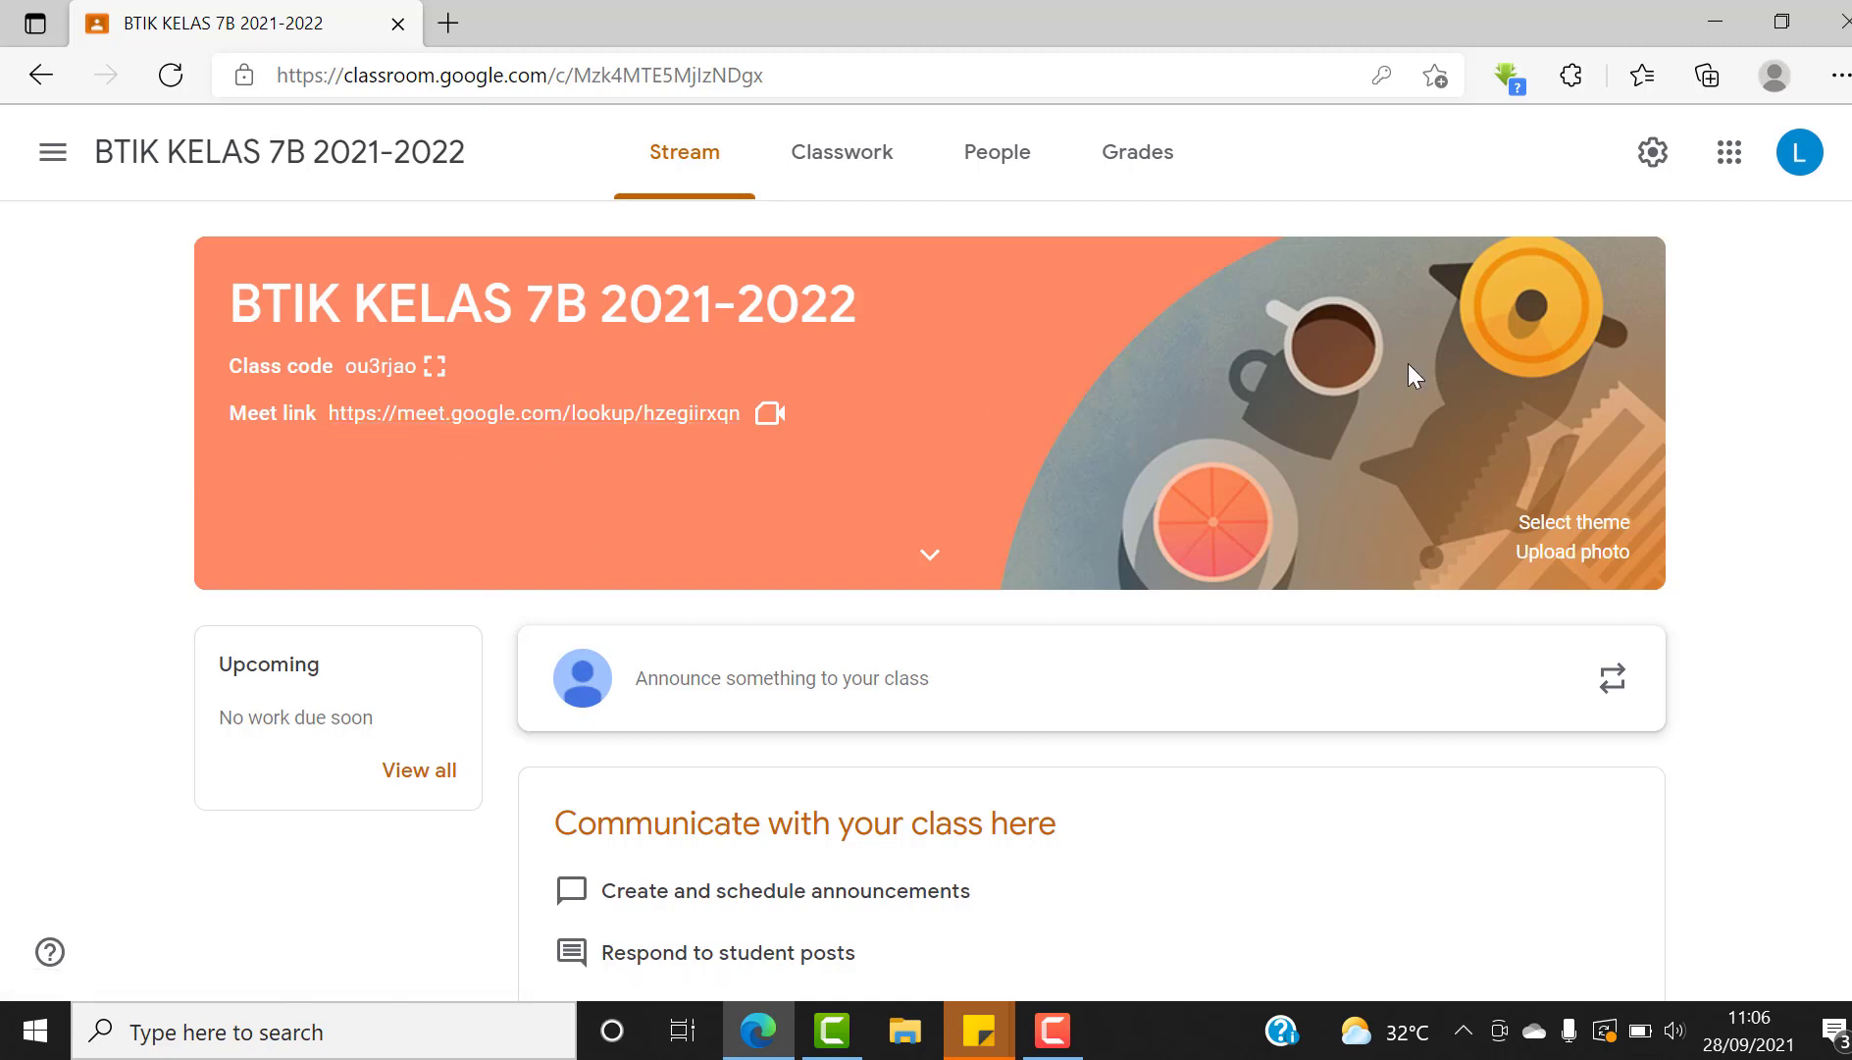
Start a class announcement in the stream and review its class and student recipient options, keeping all students selected
scroll(926, 600, down, 1)
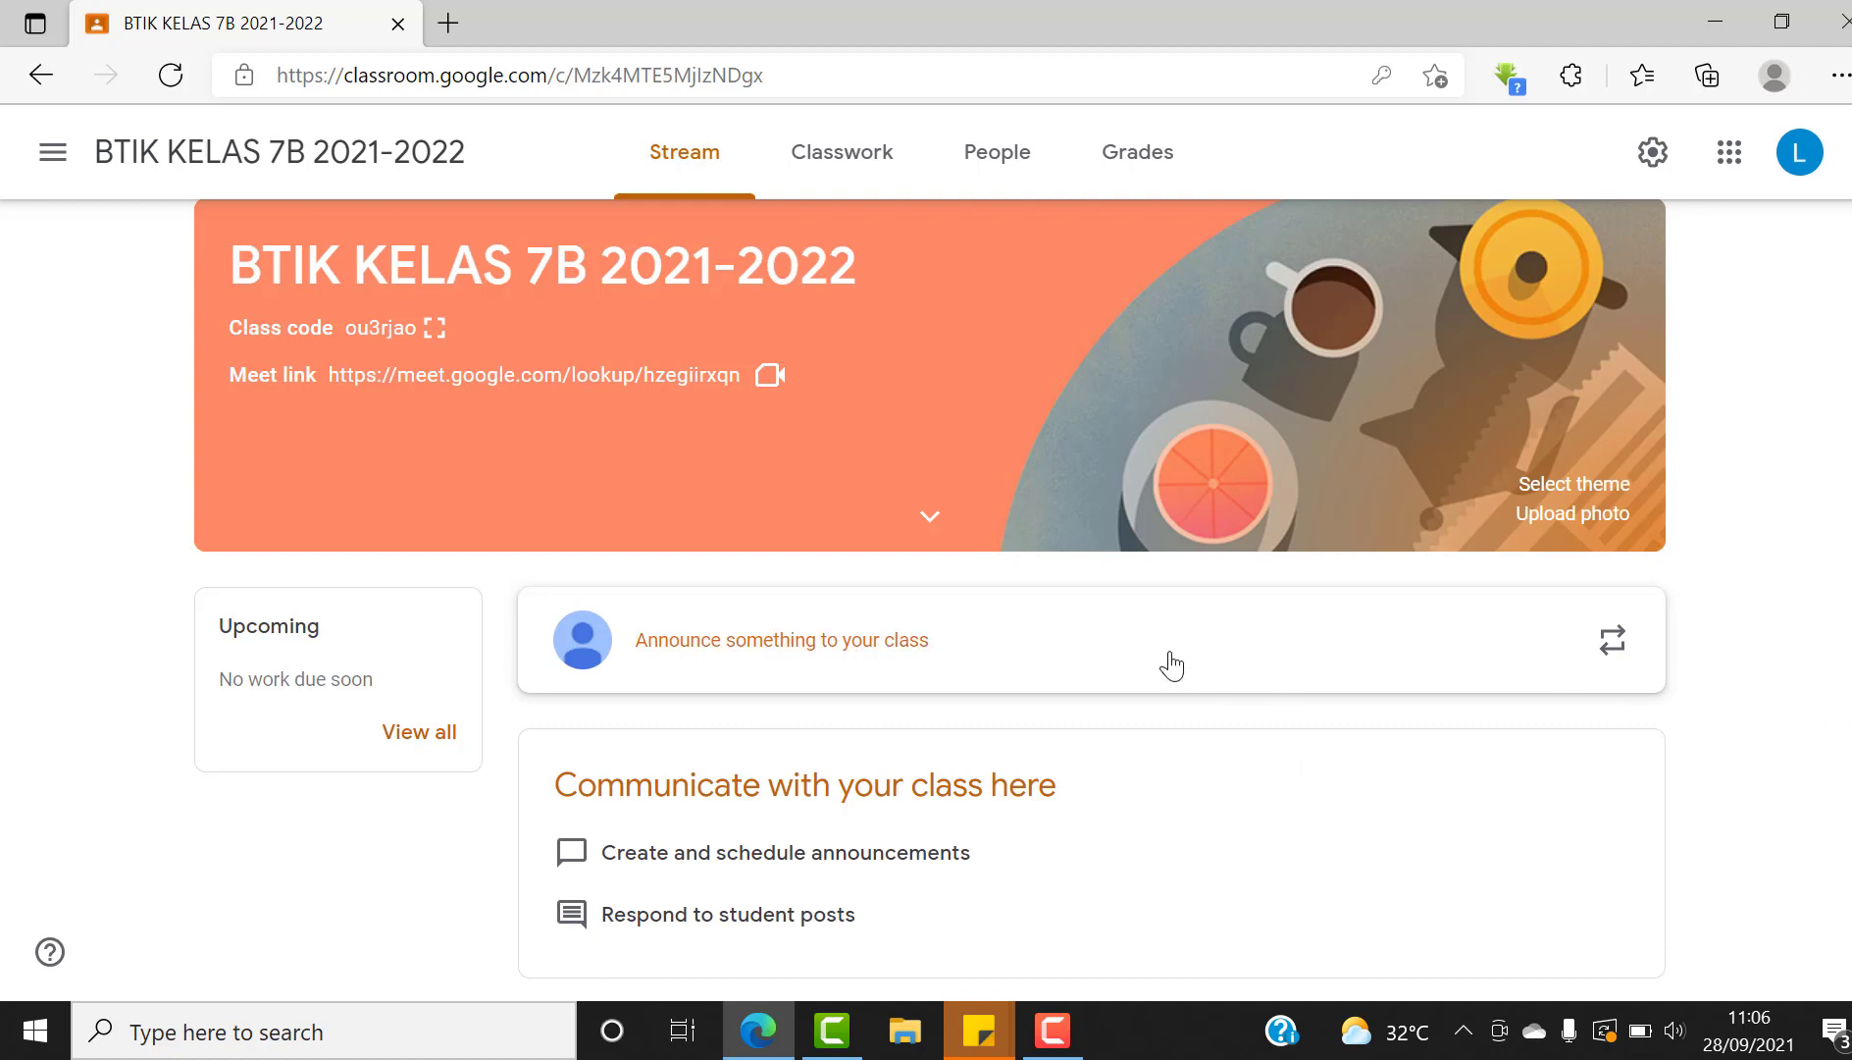
click(775, 655)
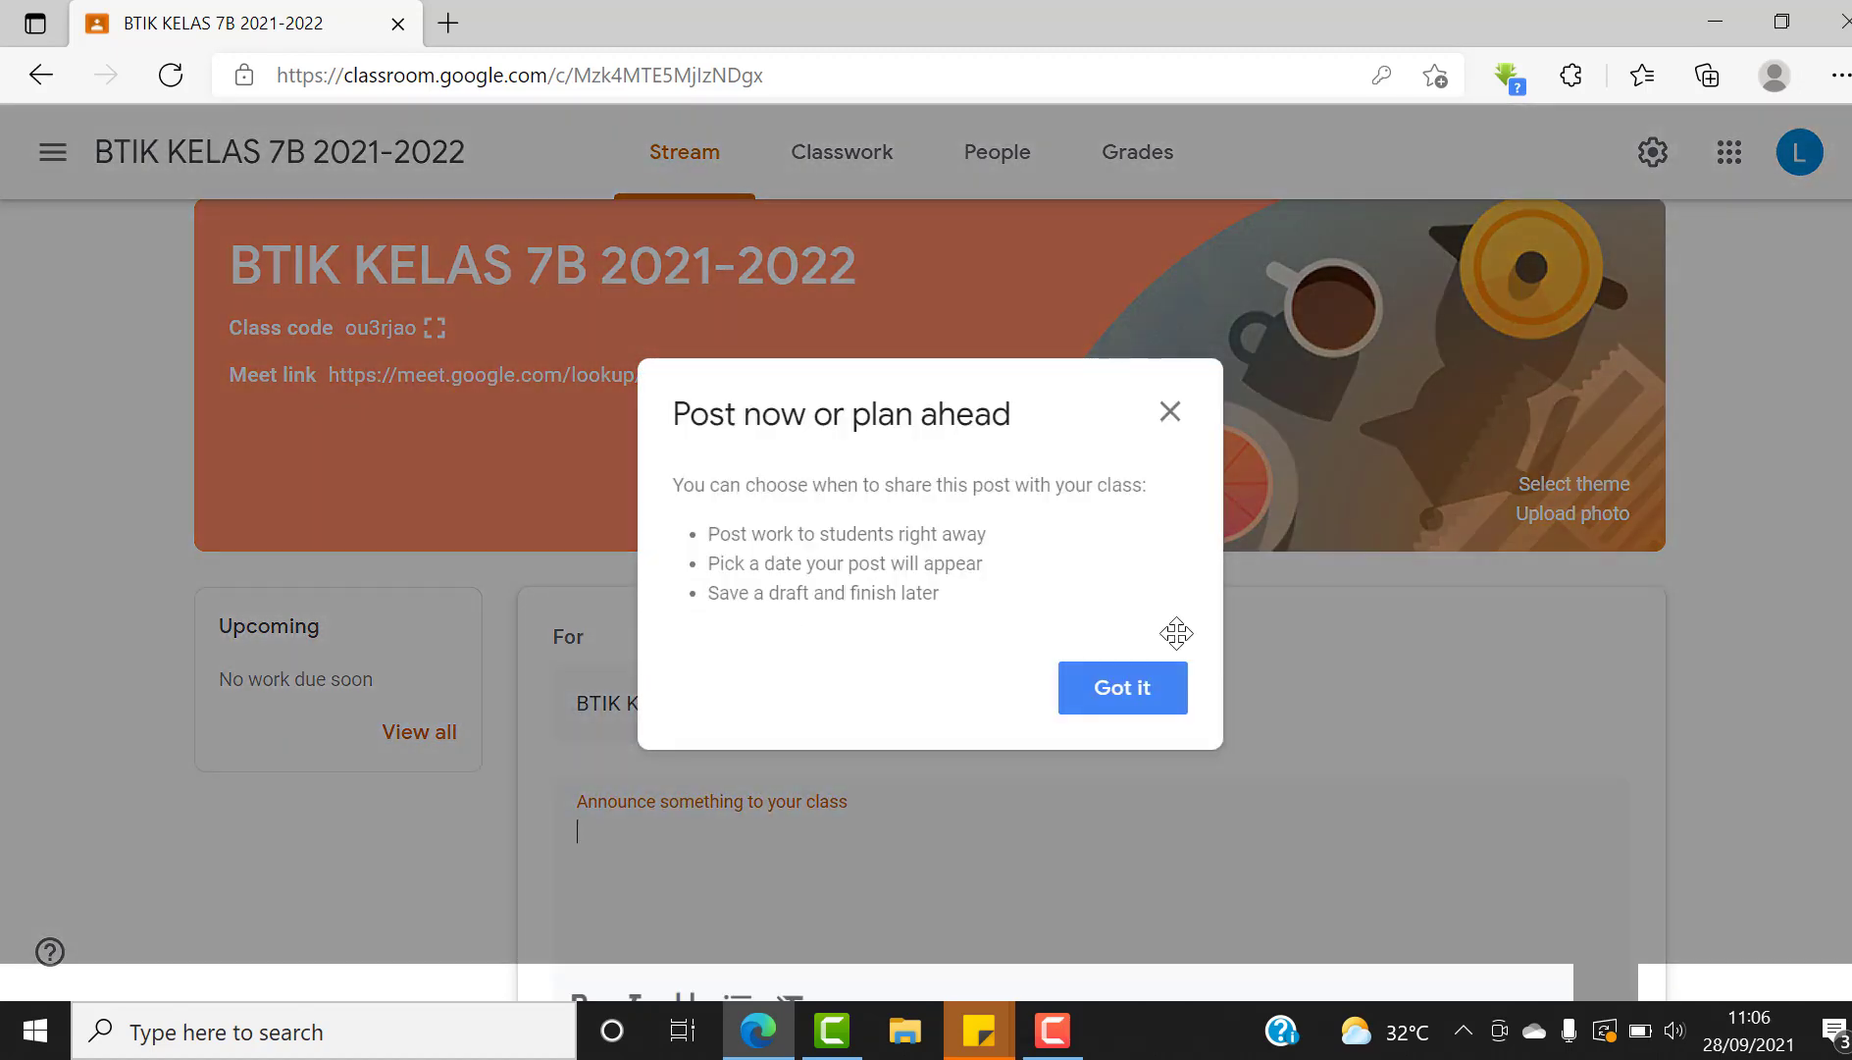
click(1139, 702)
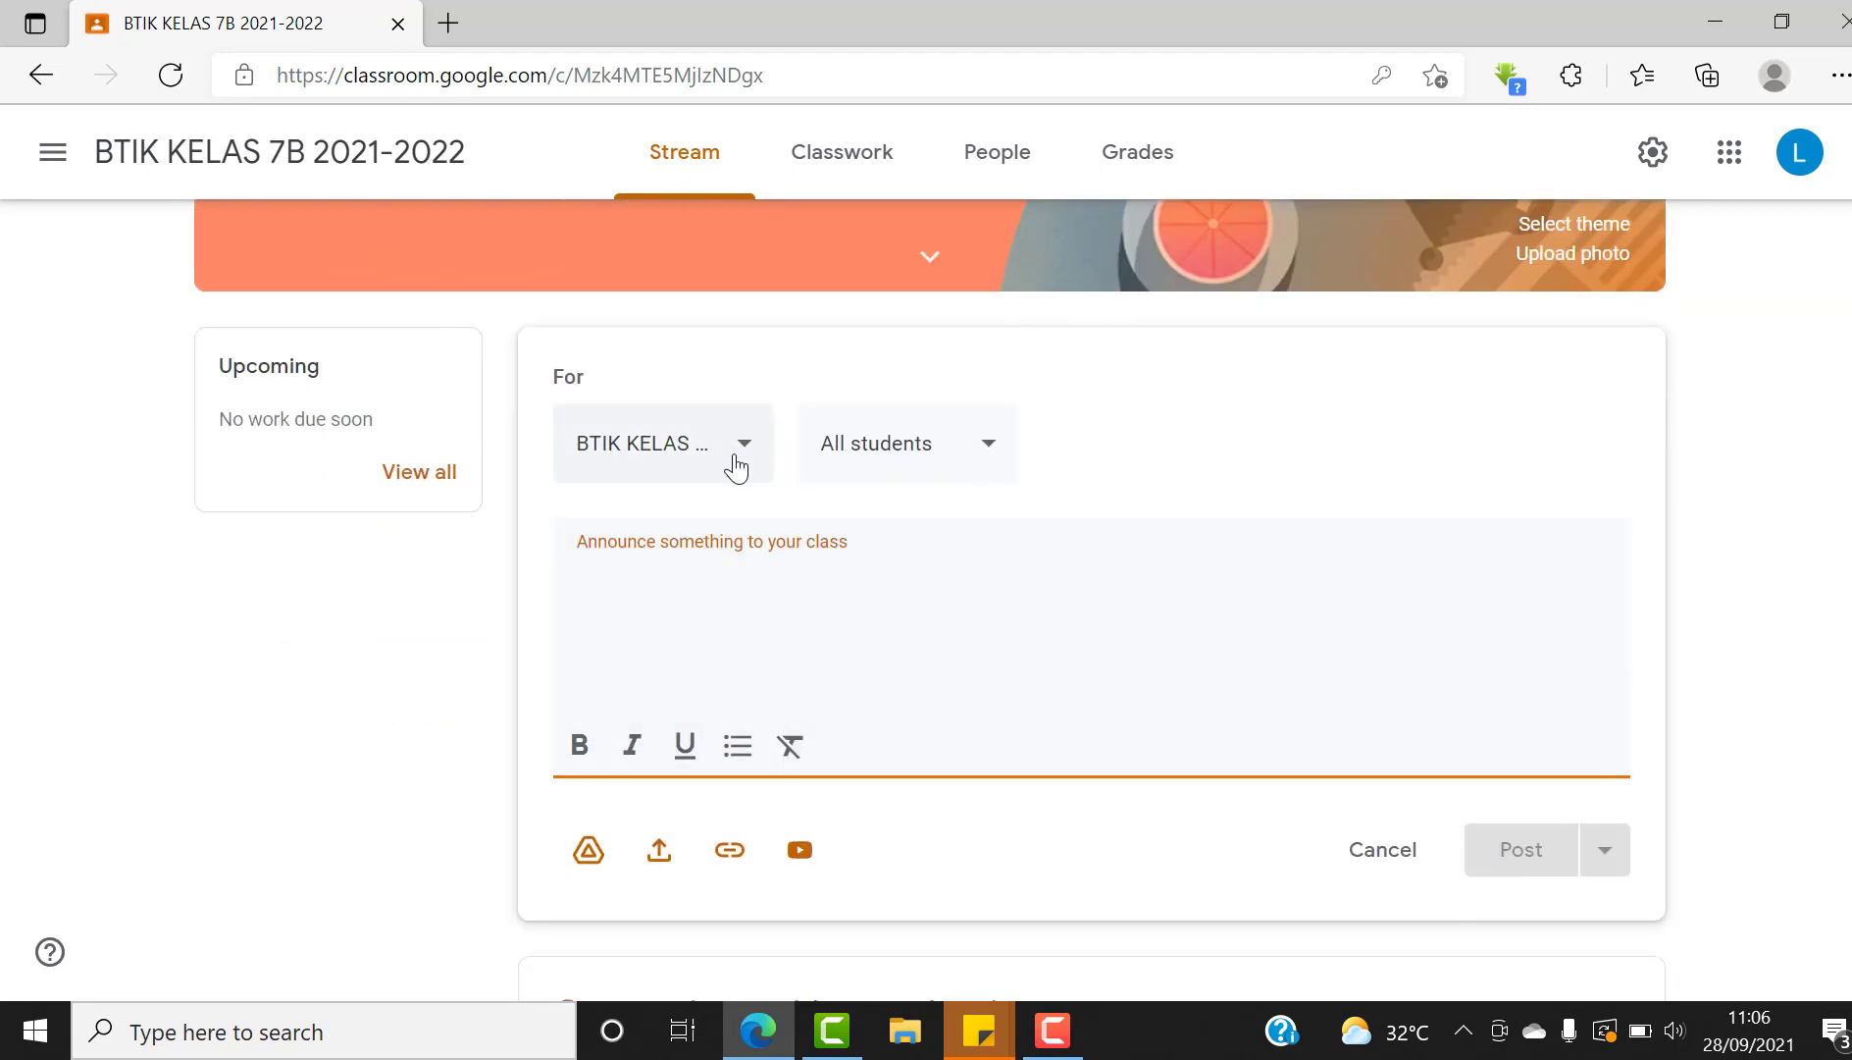
click(736, 461)
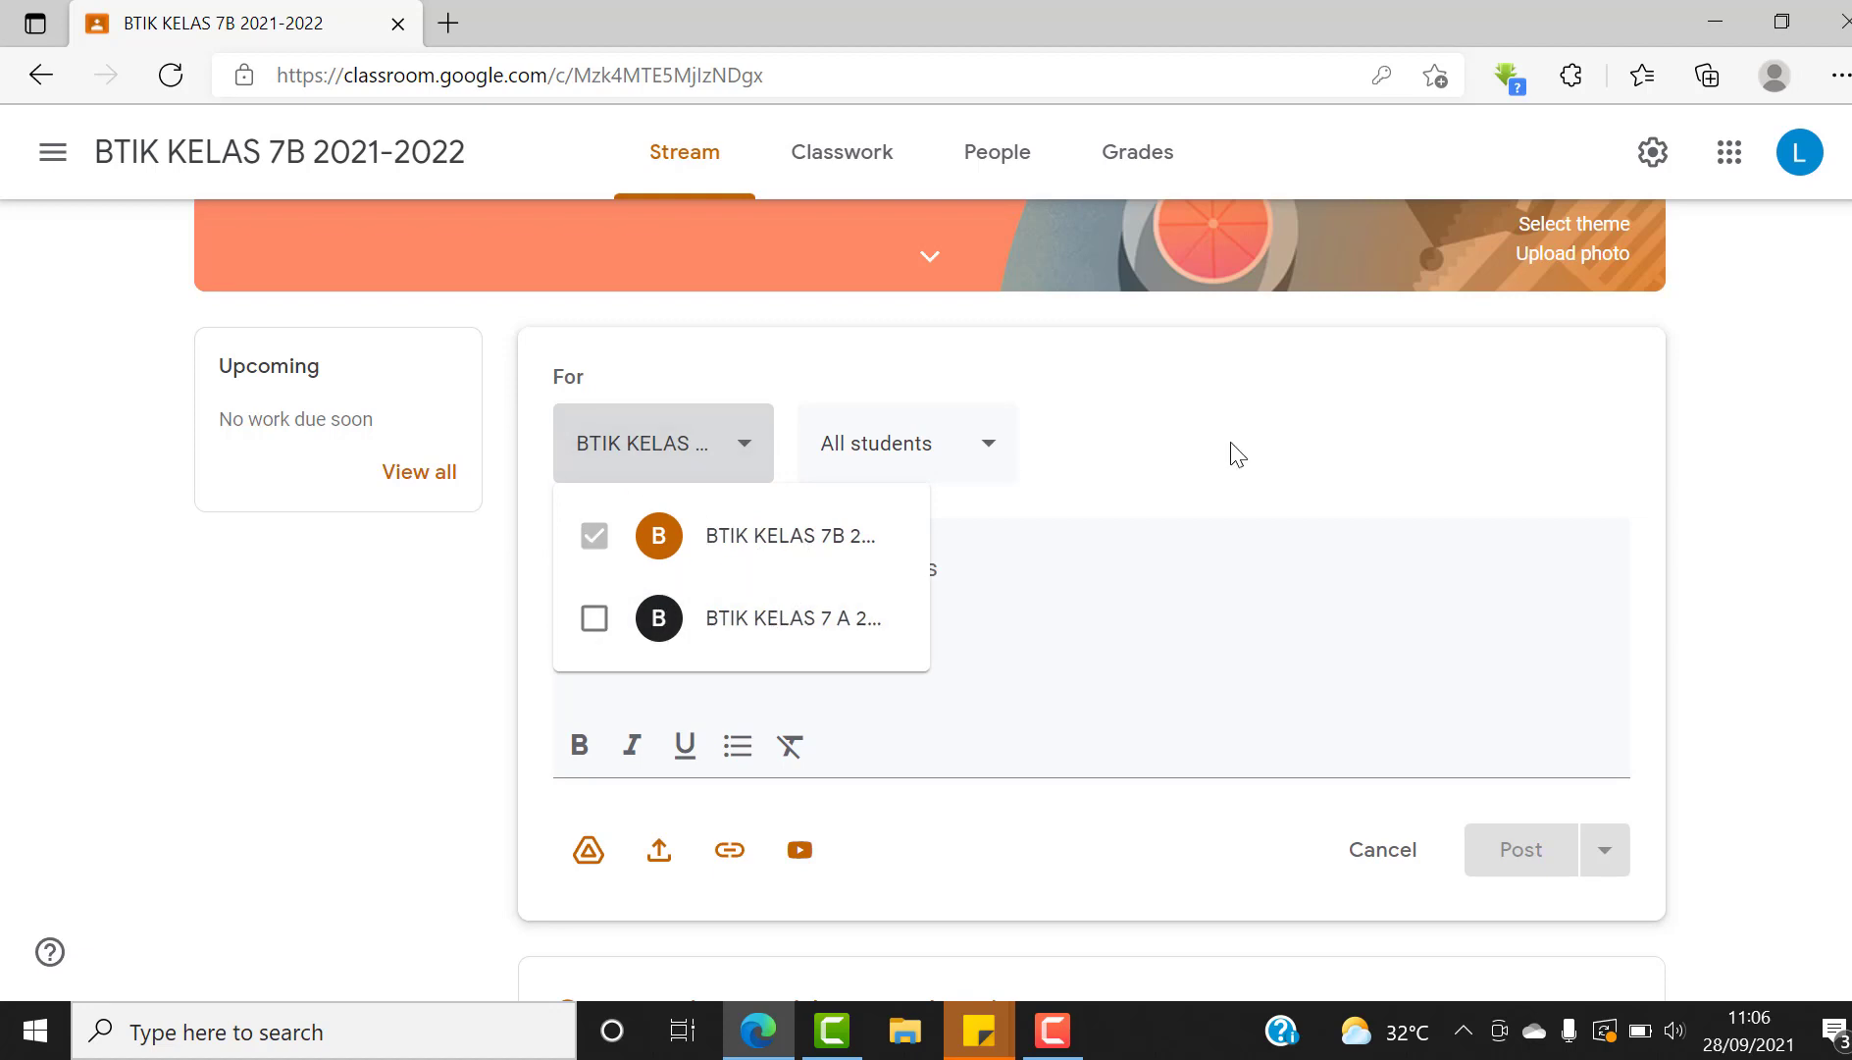
click(984, 456)
click(983, 455)
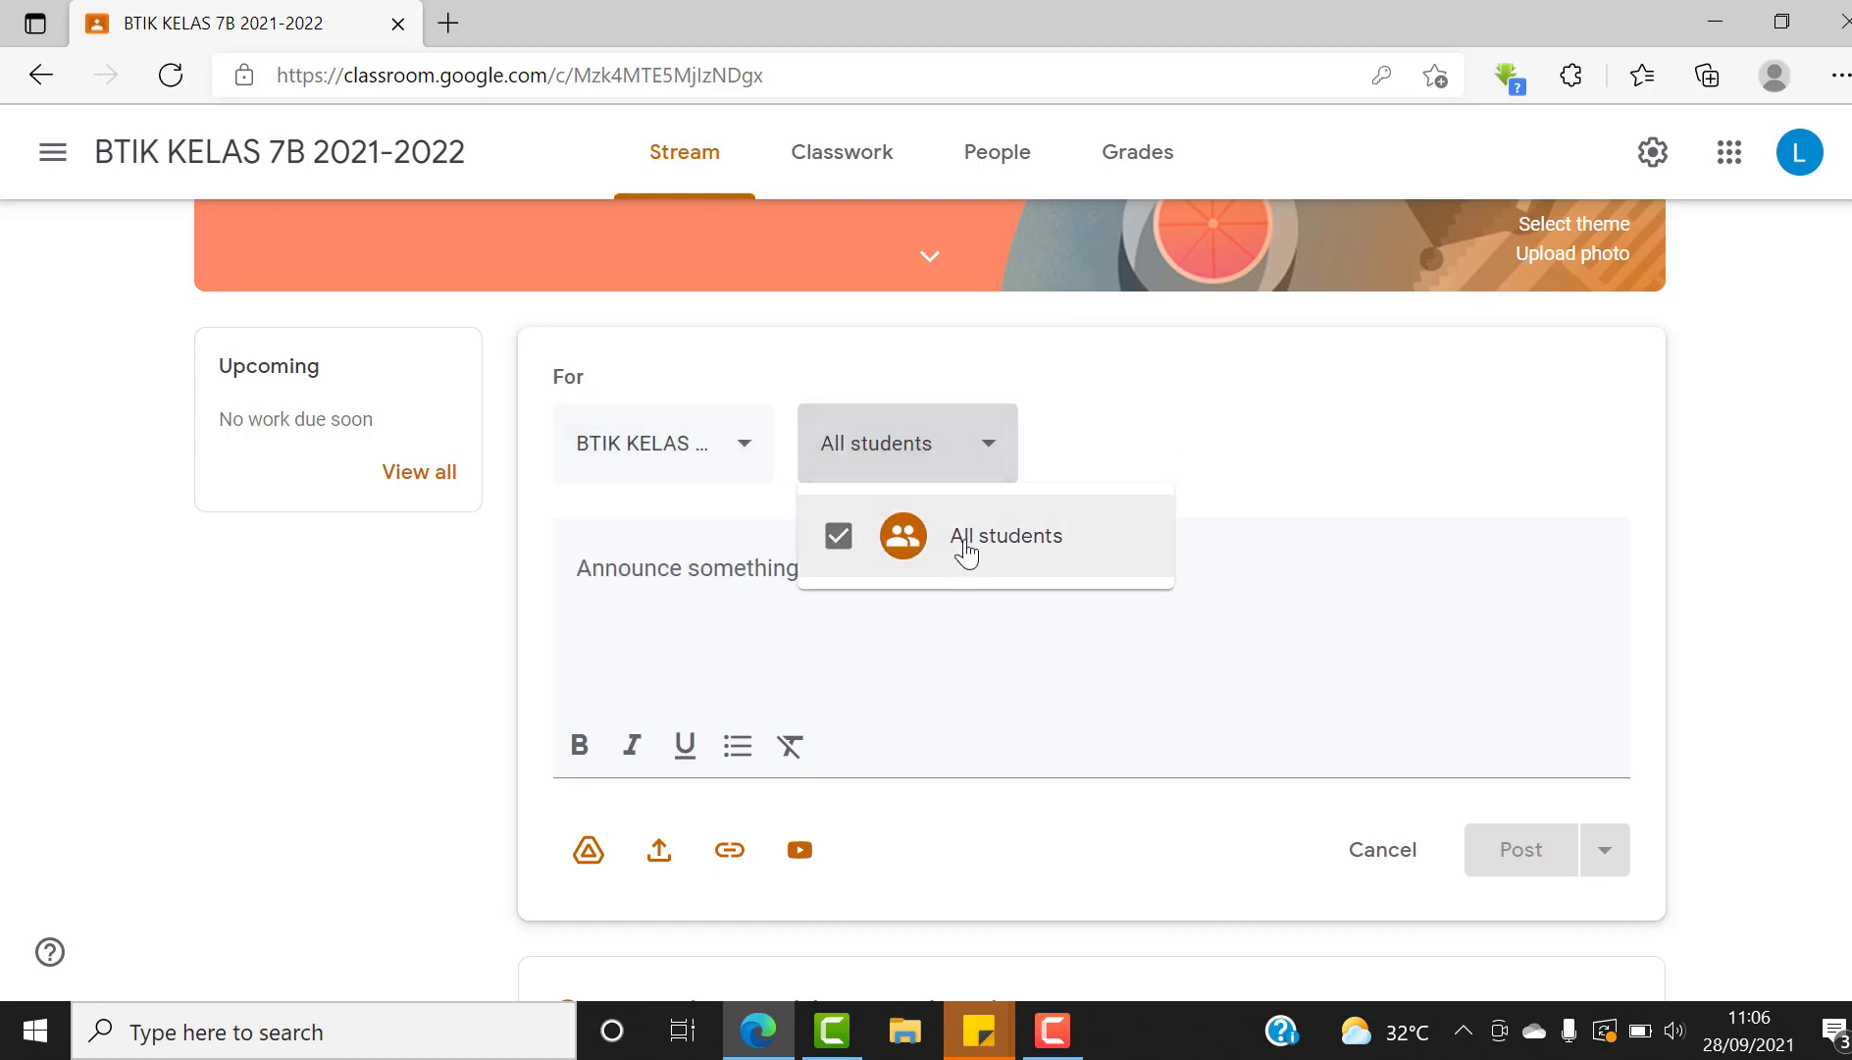
click(896, 617)
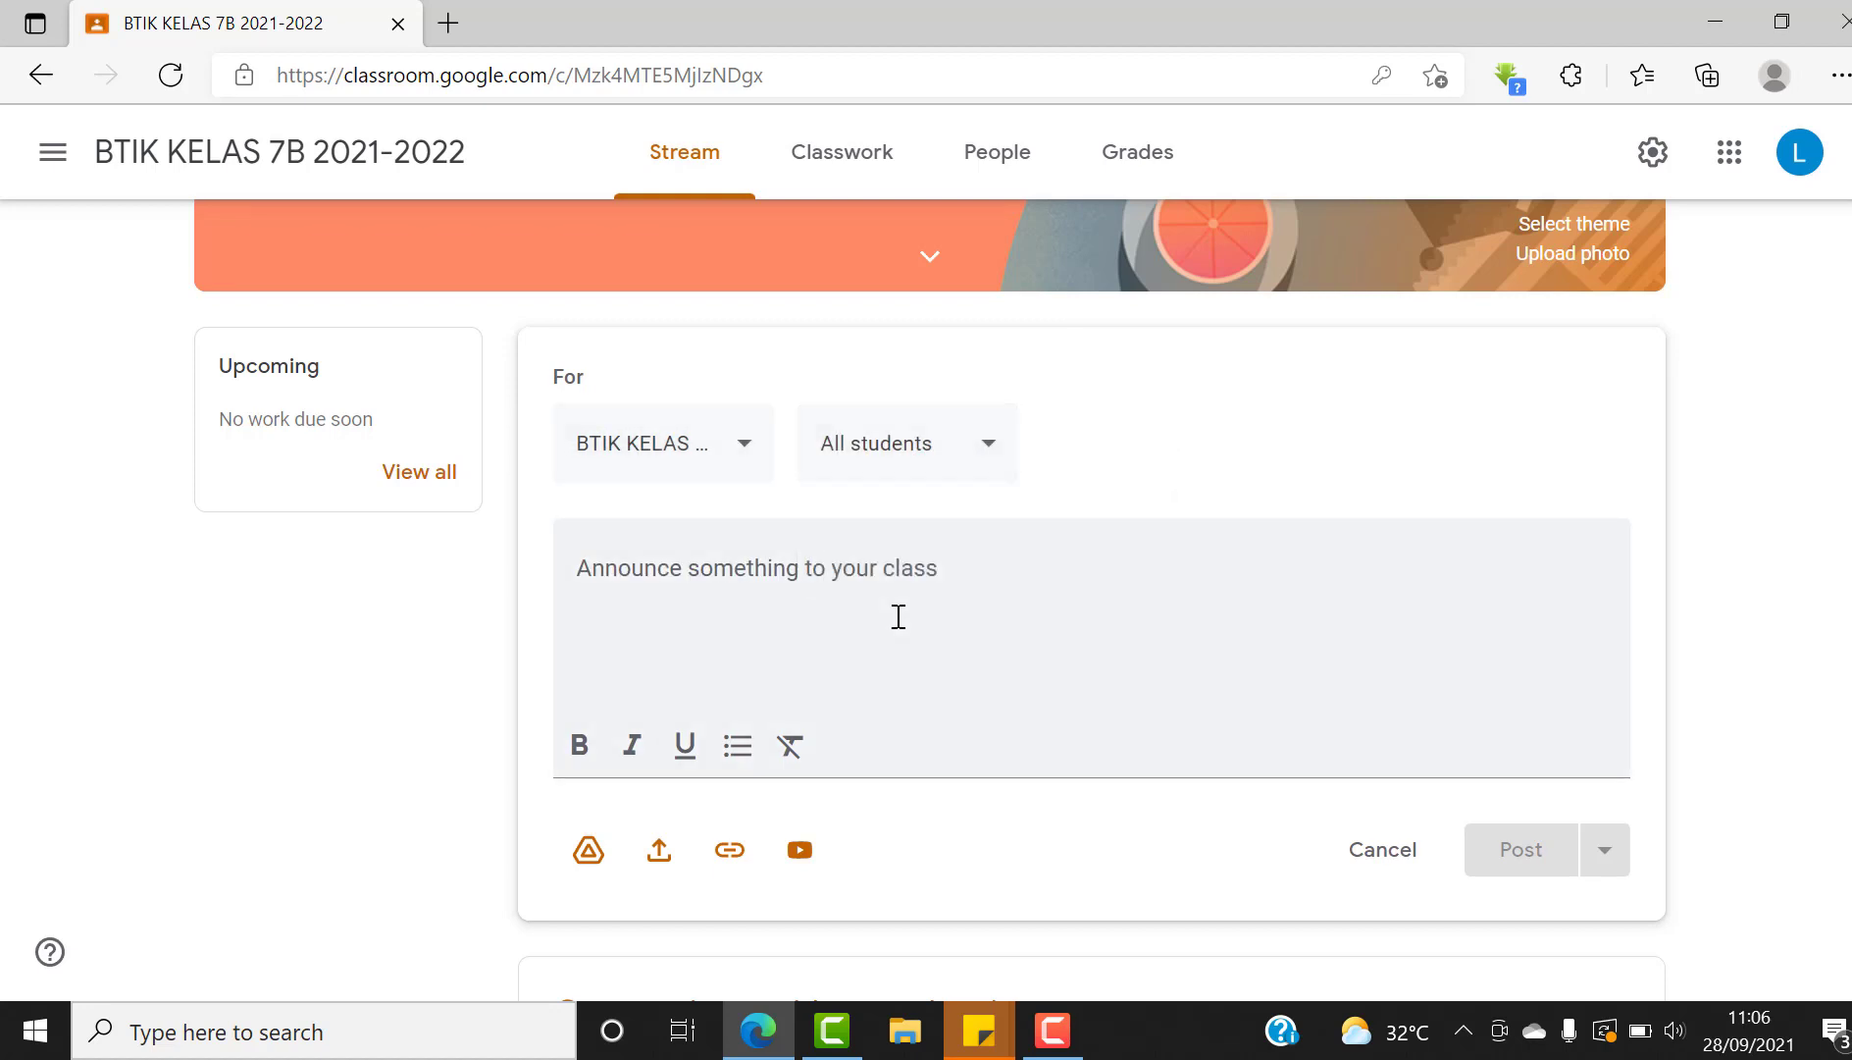
Write the announcement text "Minggu depan tgl 6 Oktober Ulangan Harian"
click(801, 591)
text(Ming)
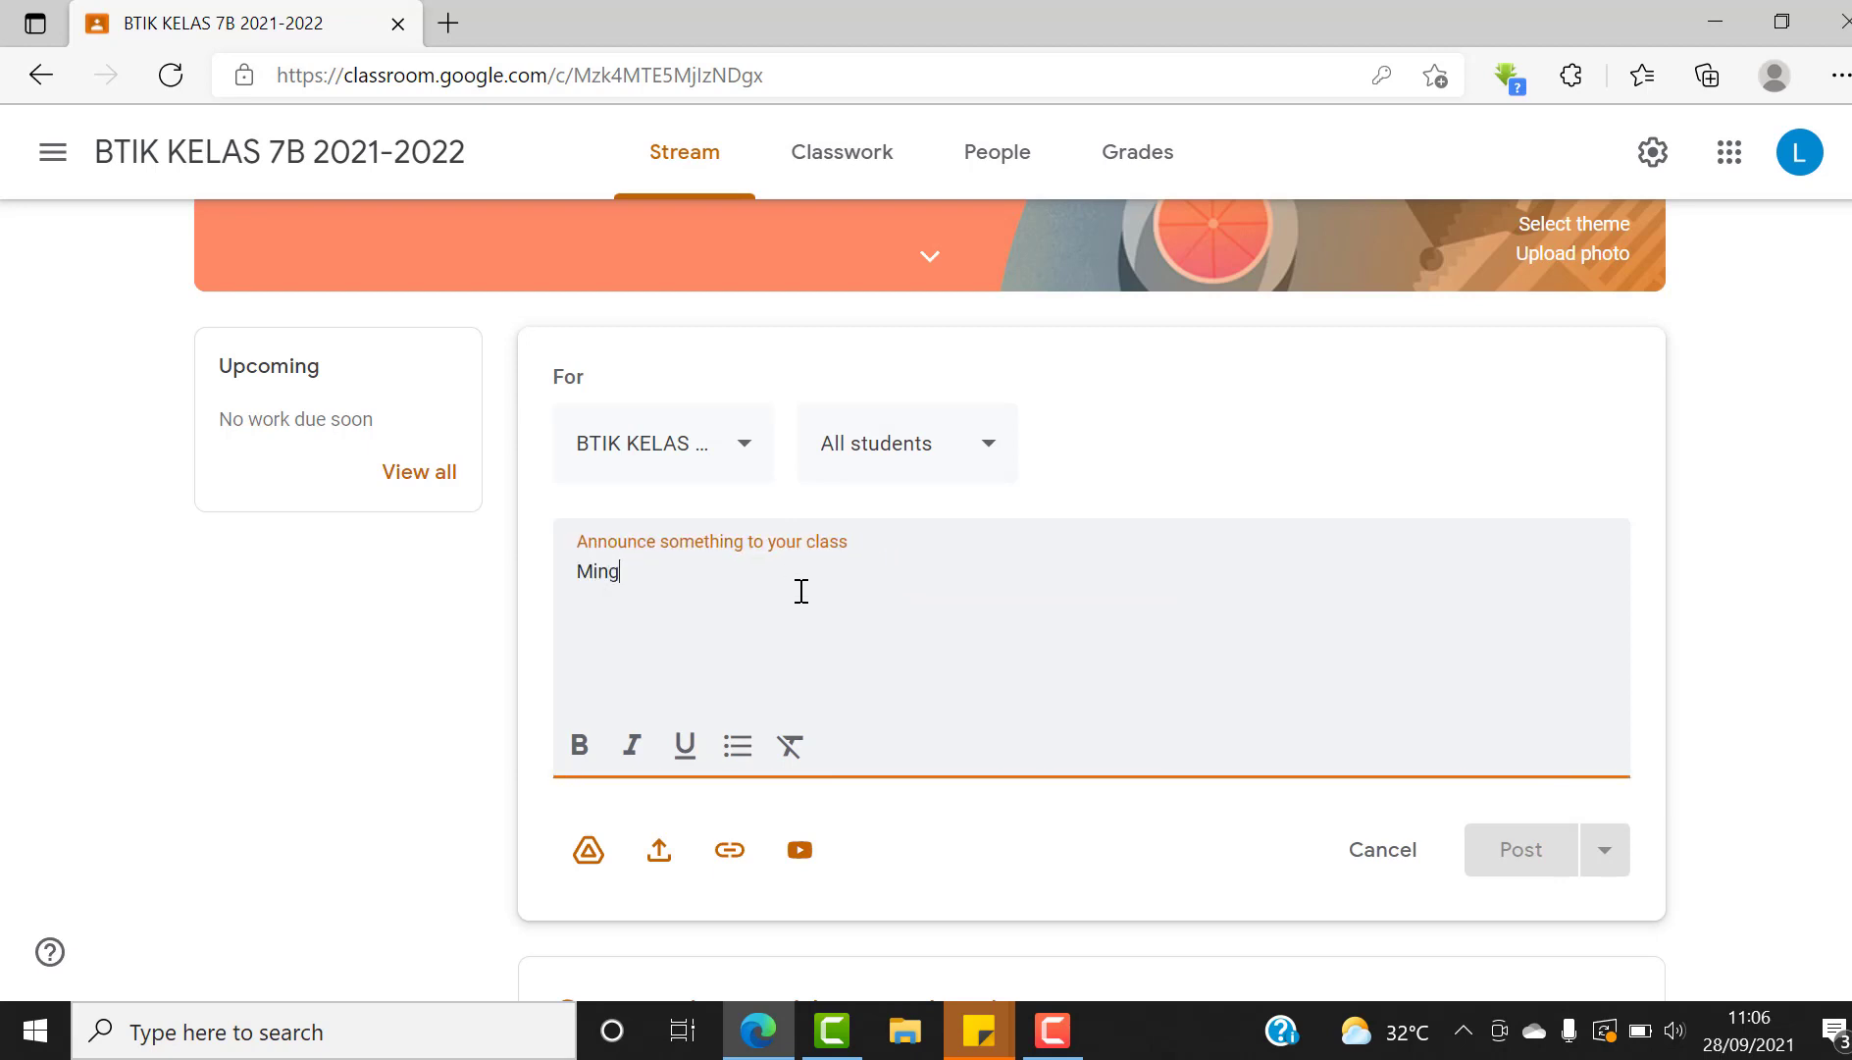
text(gu depan)
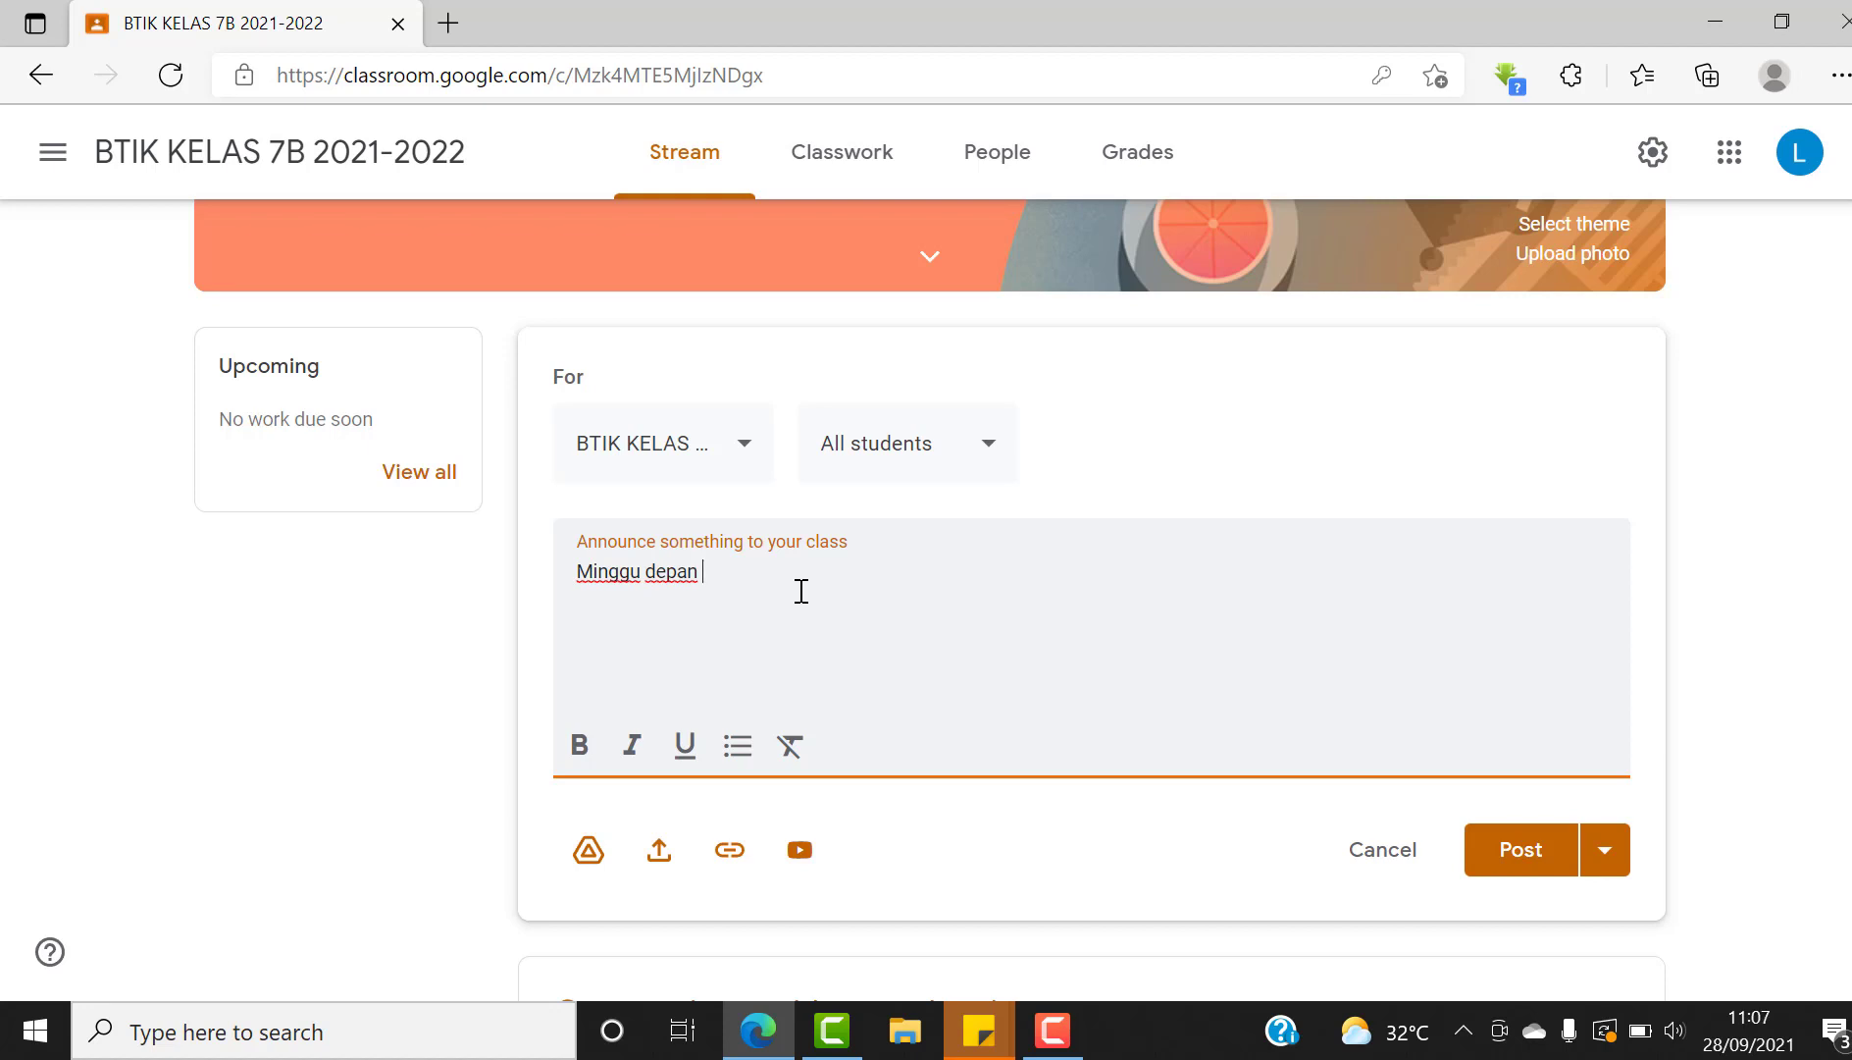
text(tgl 6 Oktober Ulangan Harian)
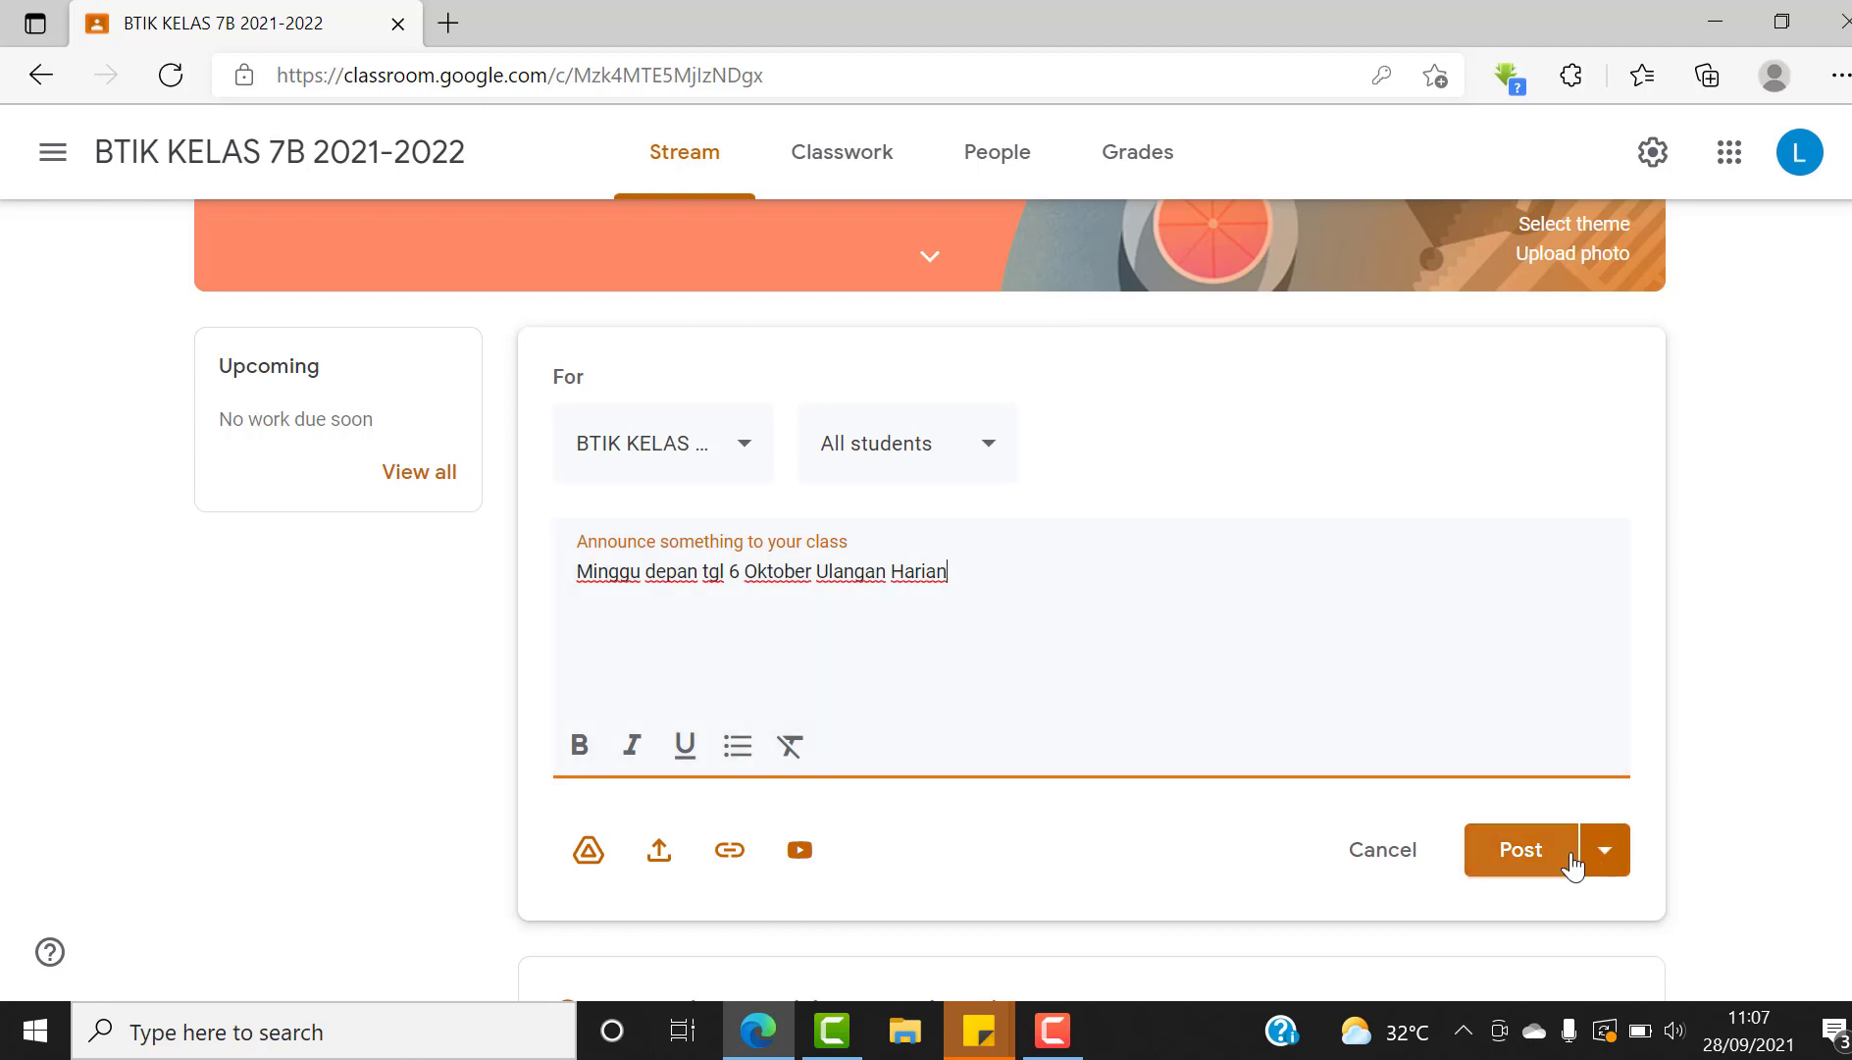
Examine the announcement's scheduling date and time settings and leave them without scheduling
click(1603, 859)
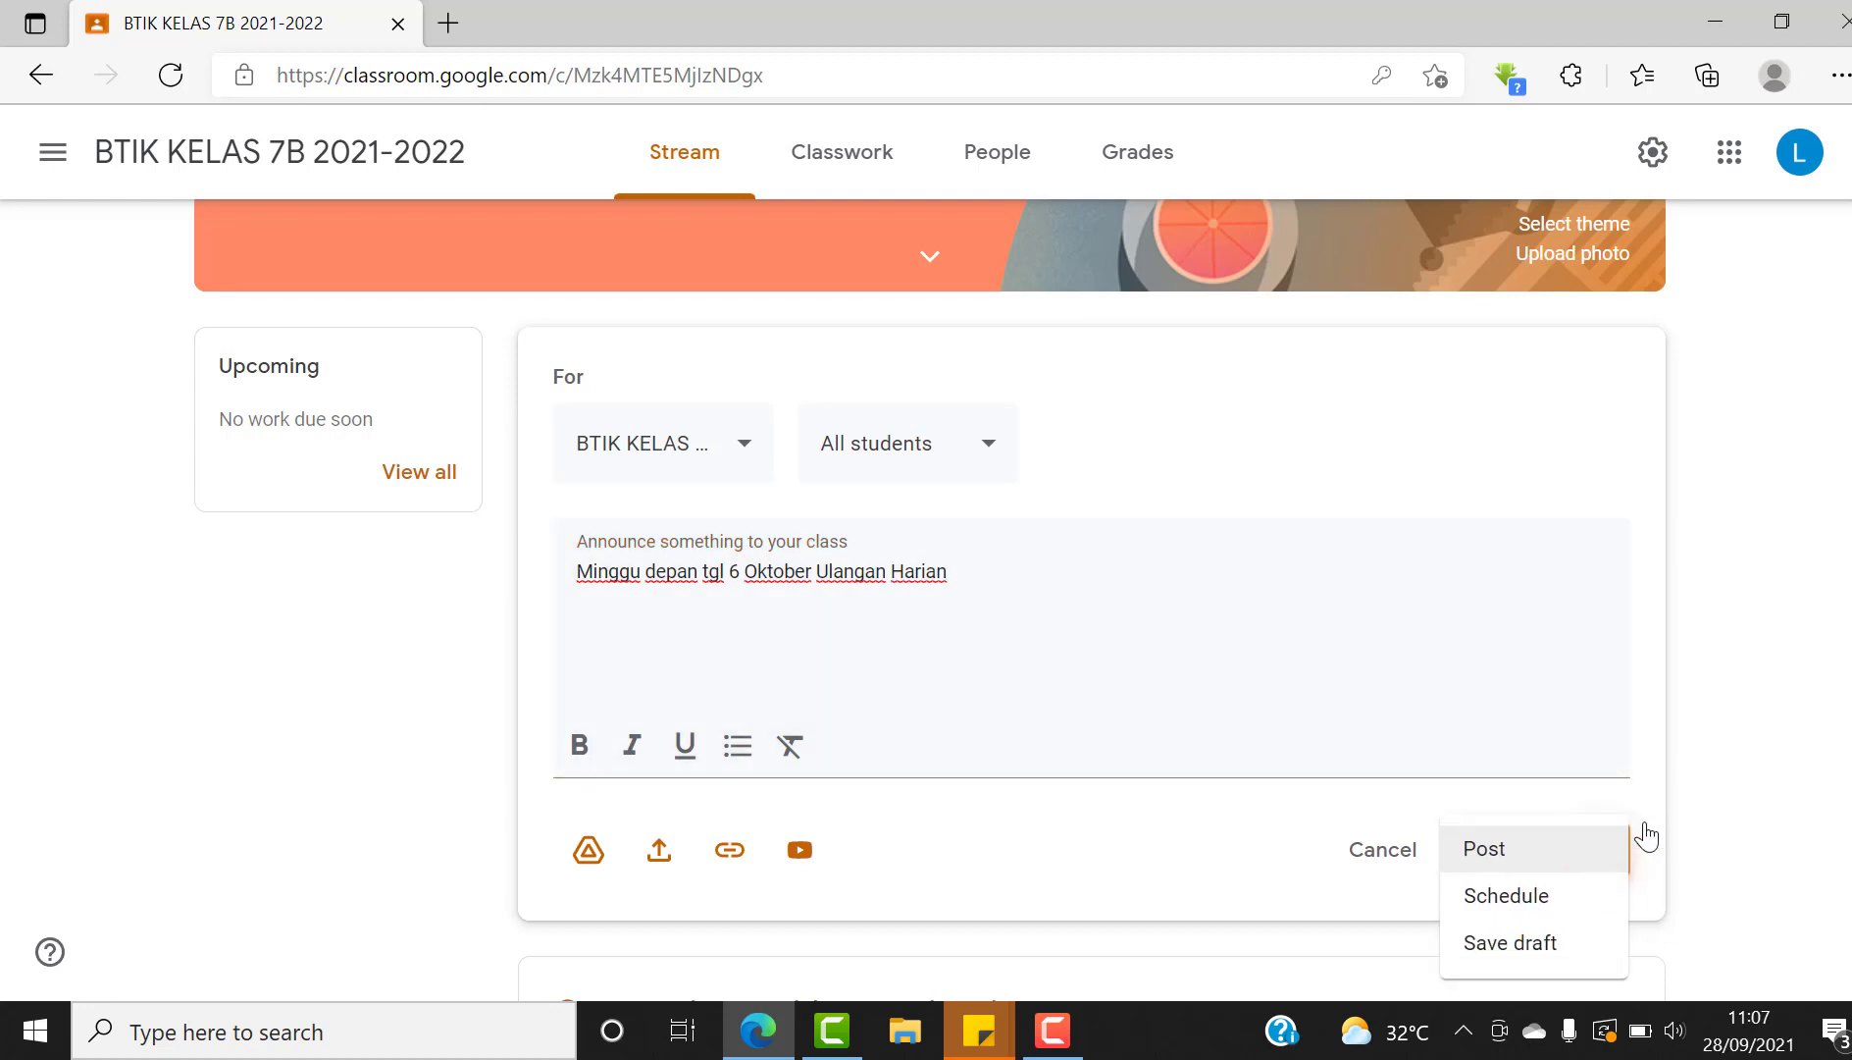
scroll(1518, 626, down, 2)
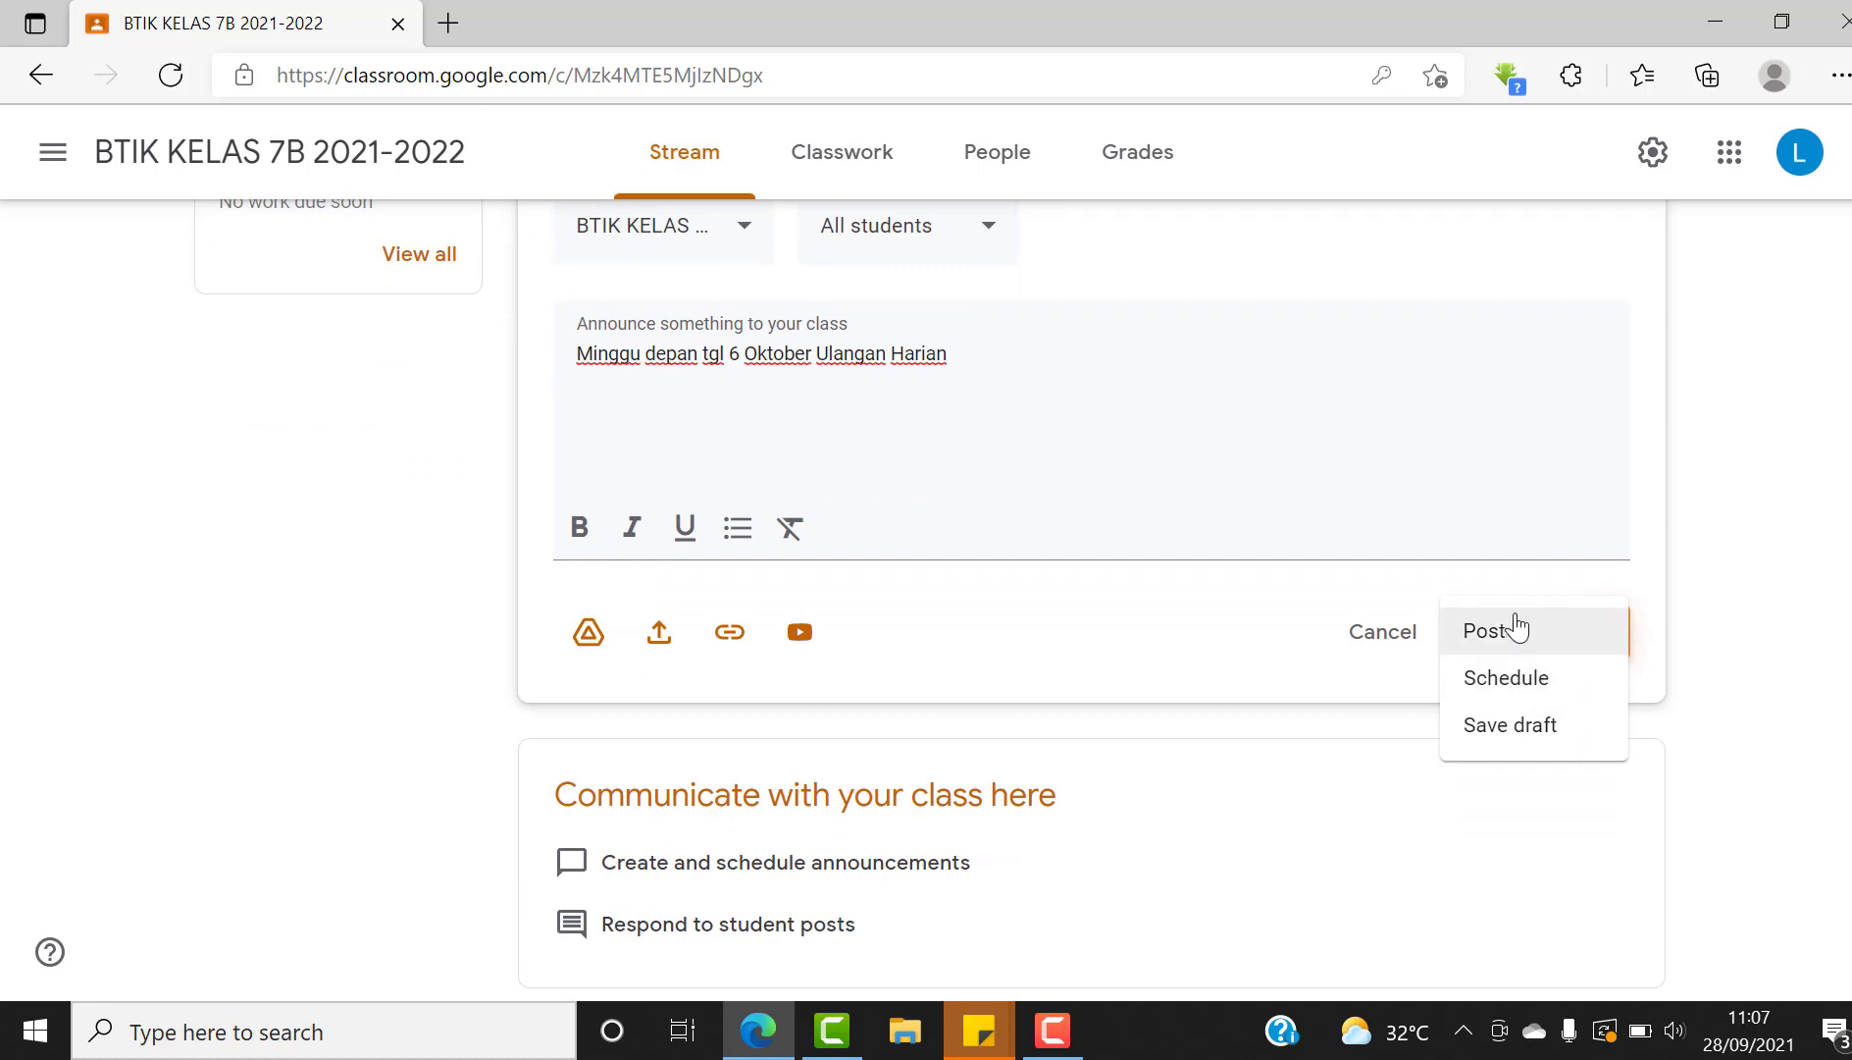
click(1504, 698)
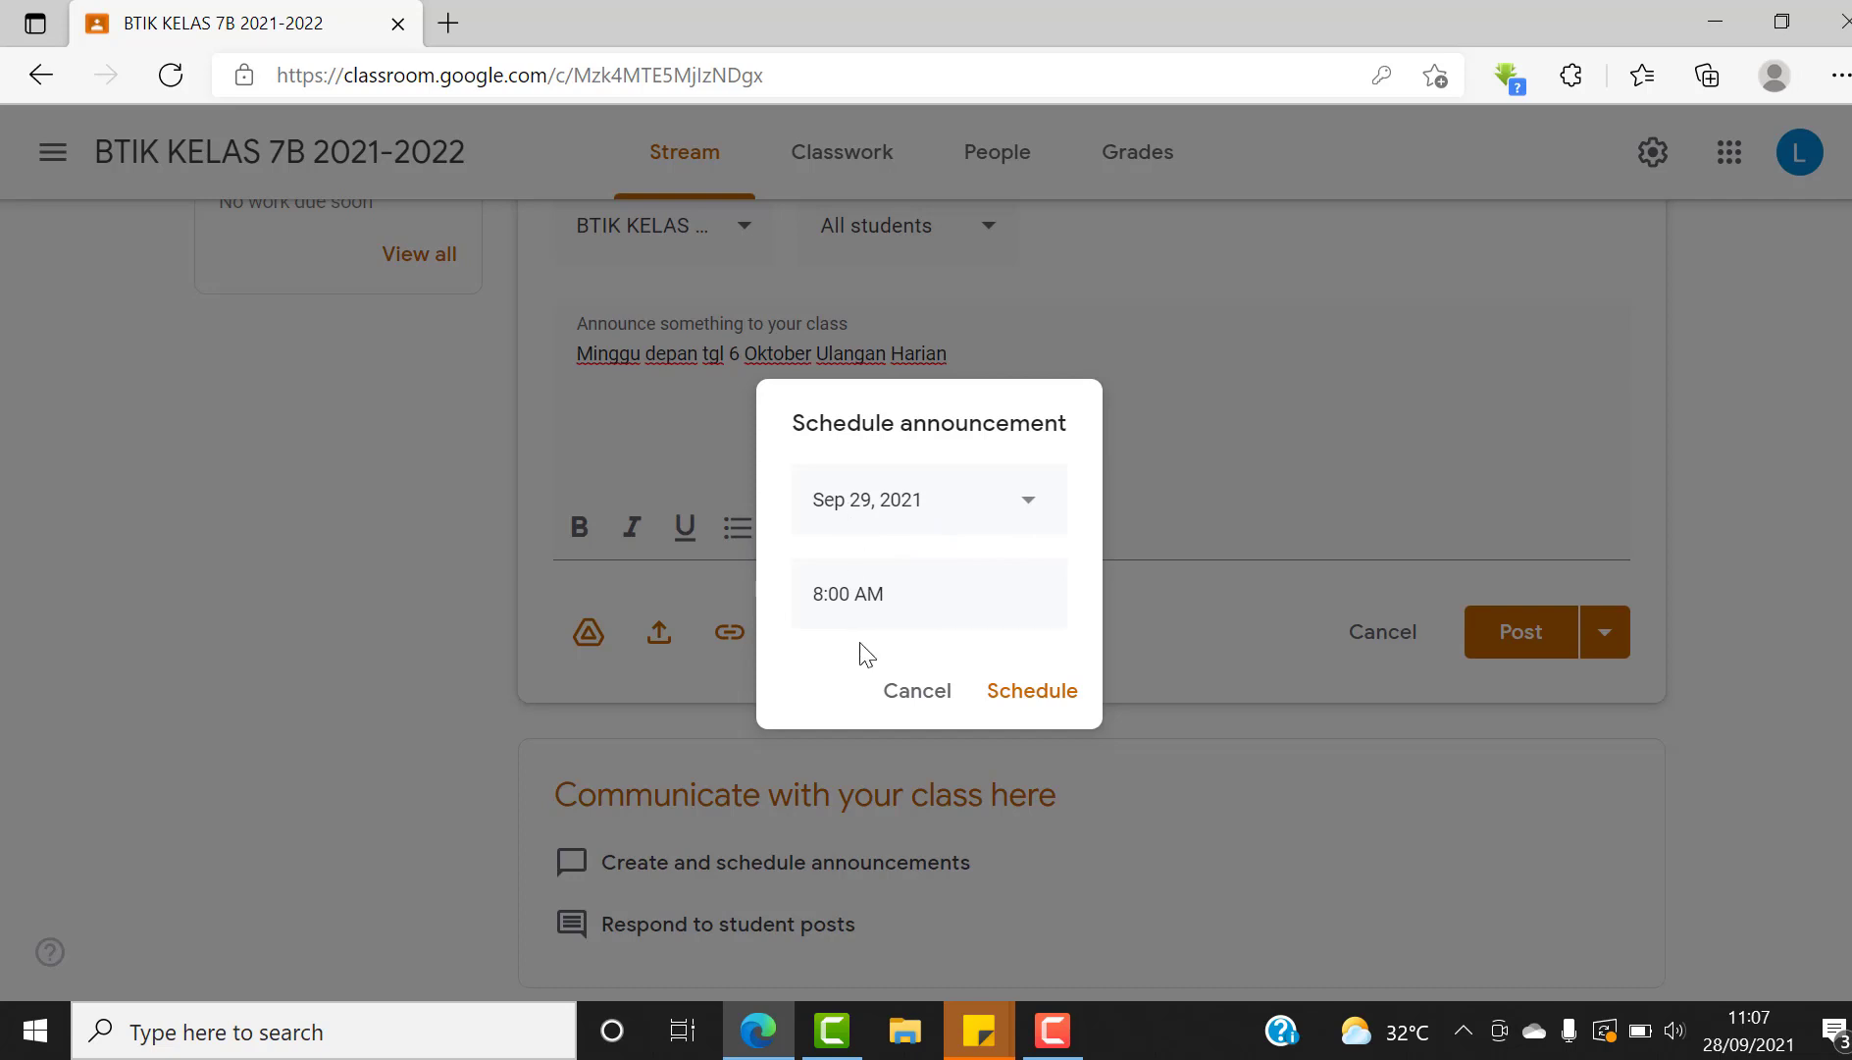
click(910, 699)
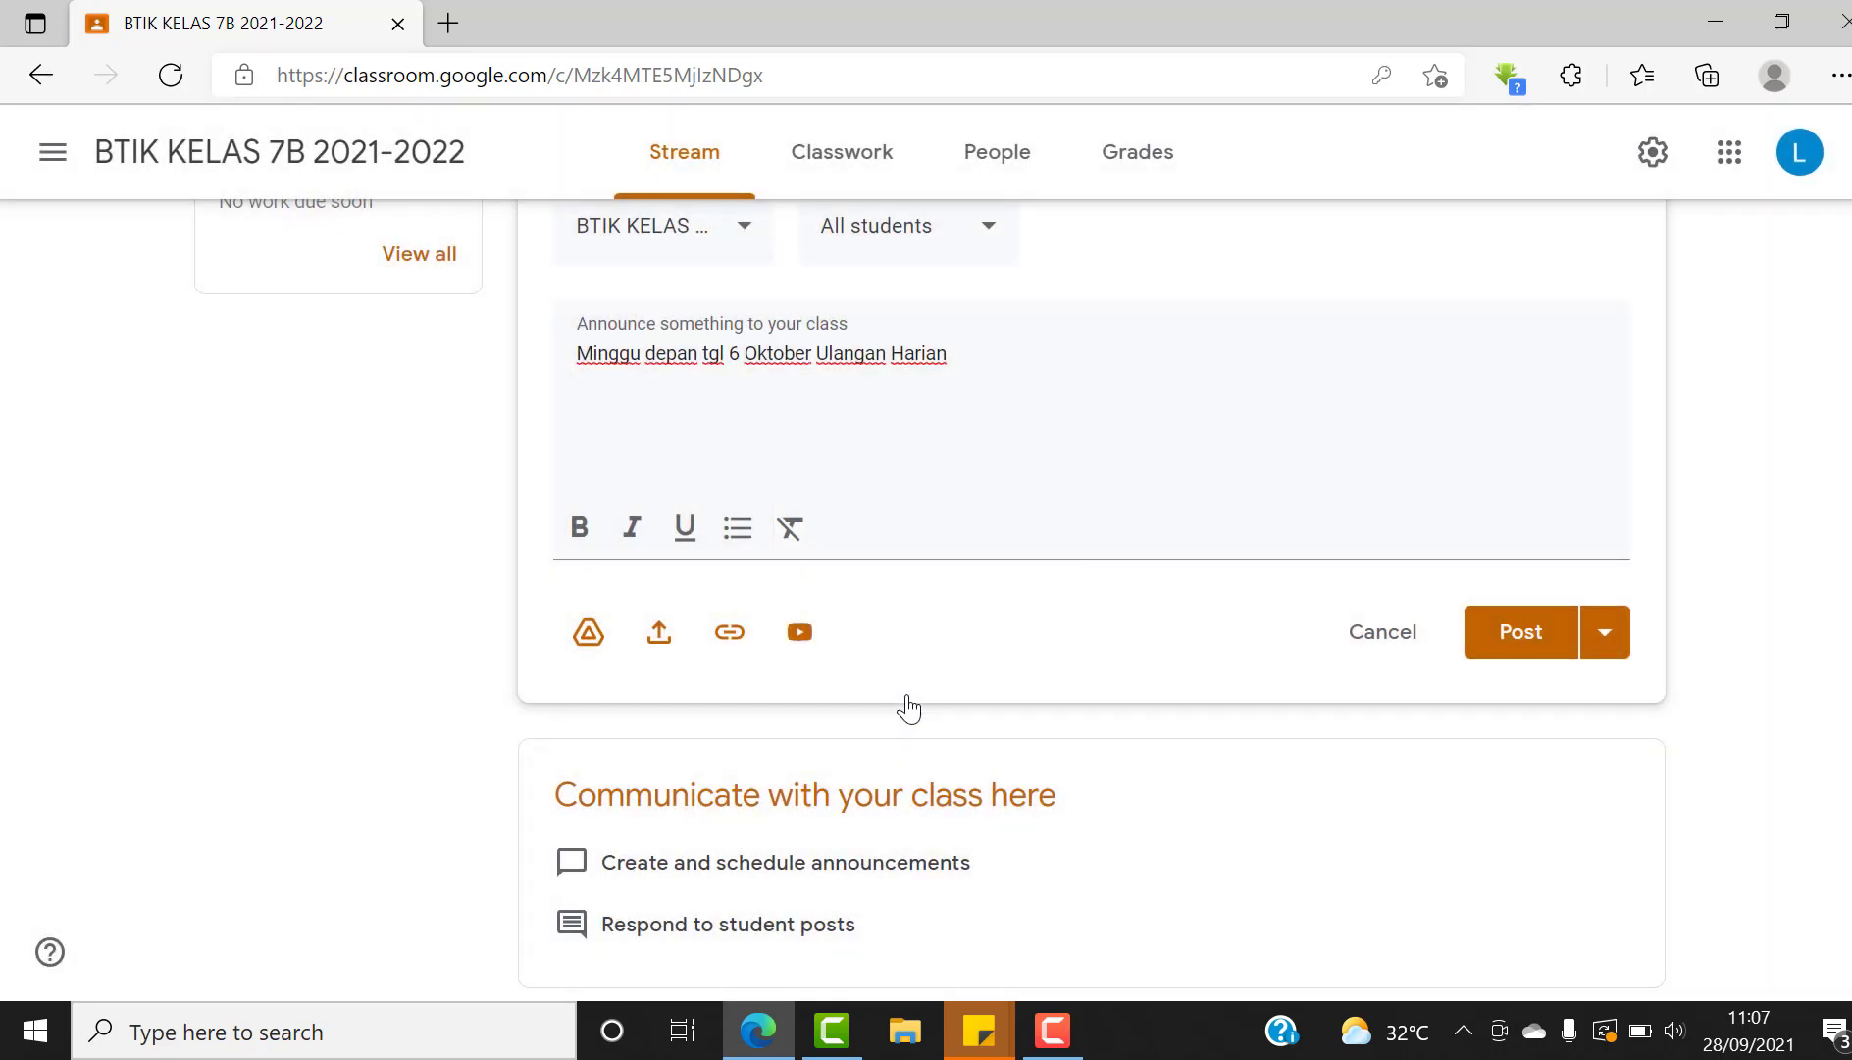
Review the posting choices once more and post the announcement to the class immediately
click(1605, 659)
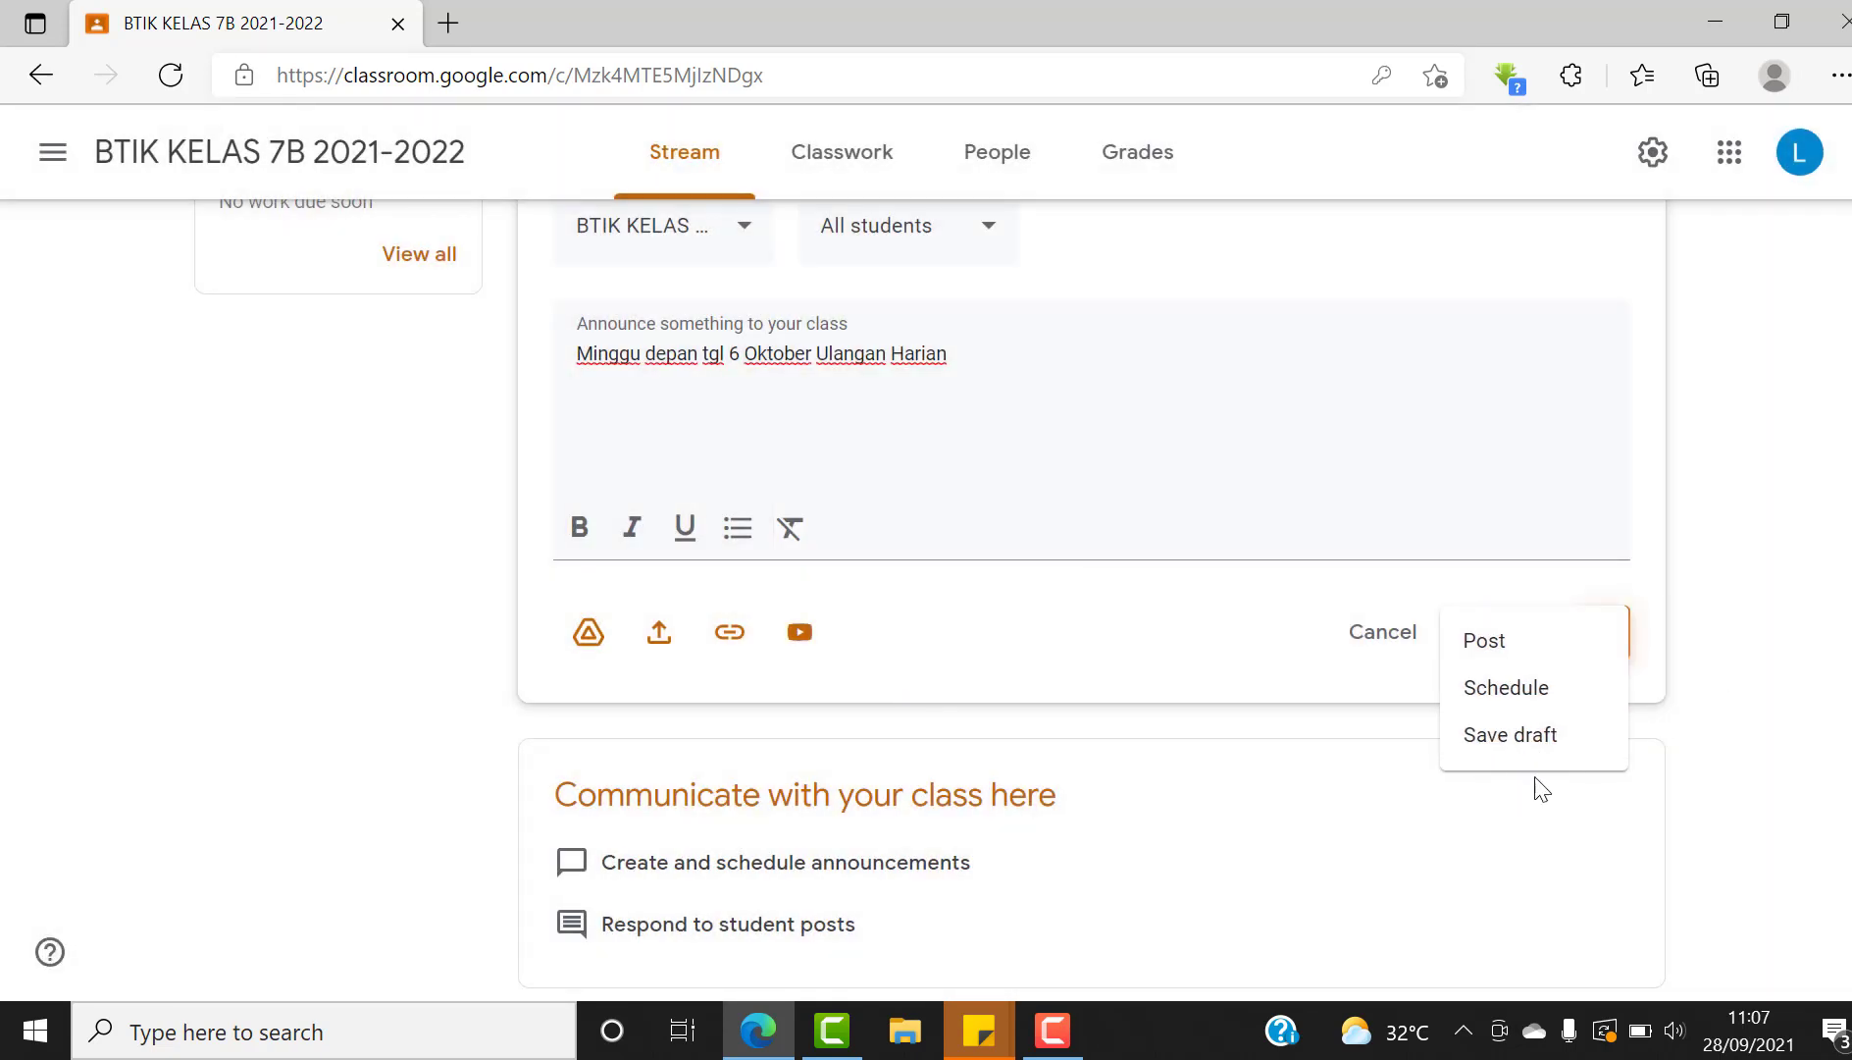
click(1362, 747)
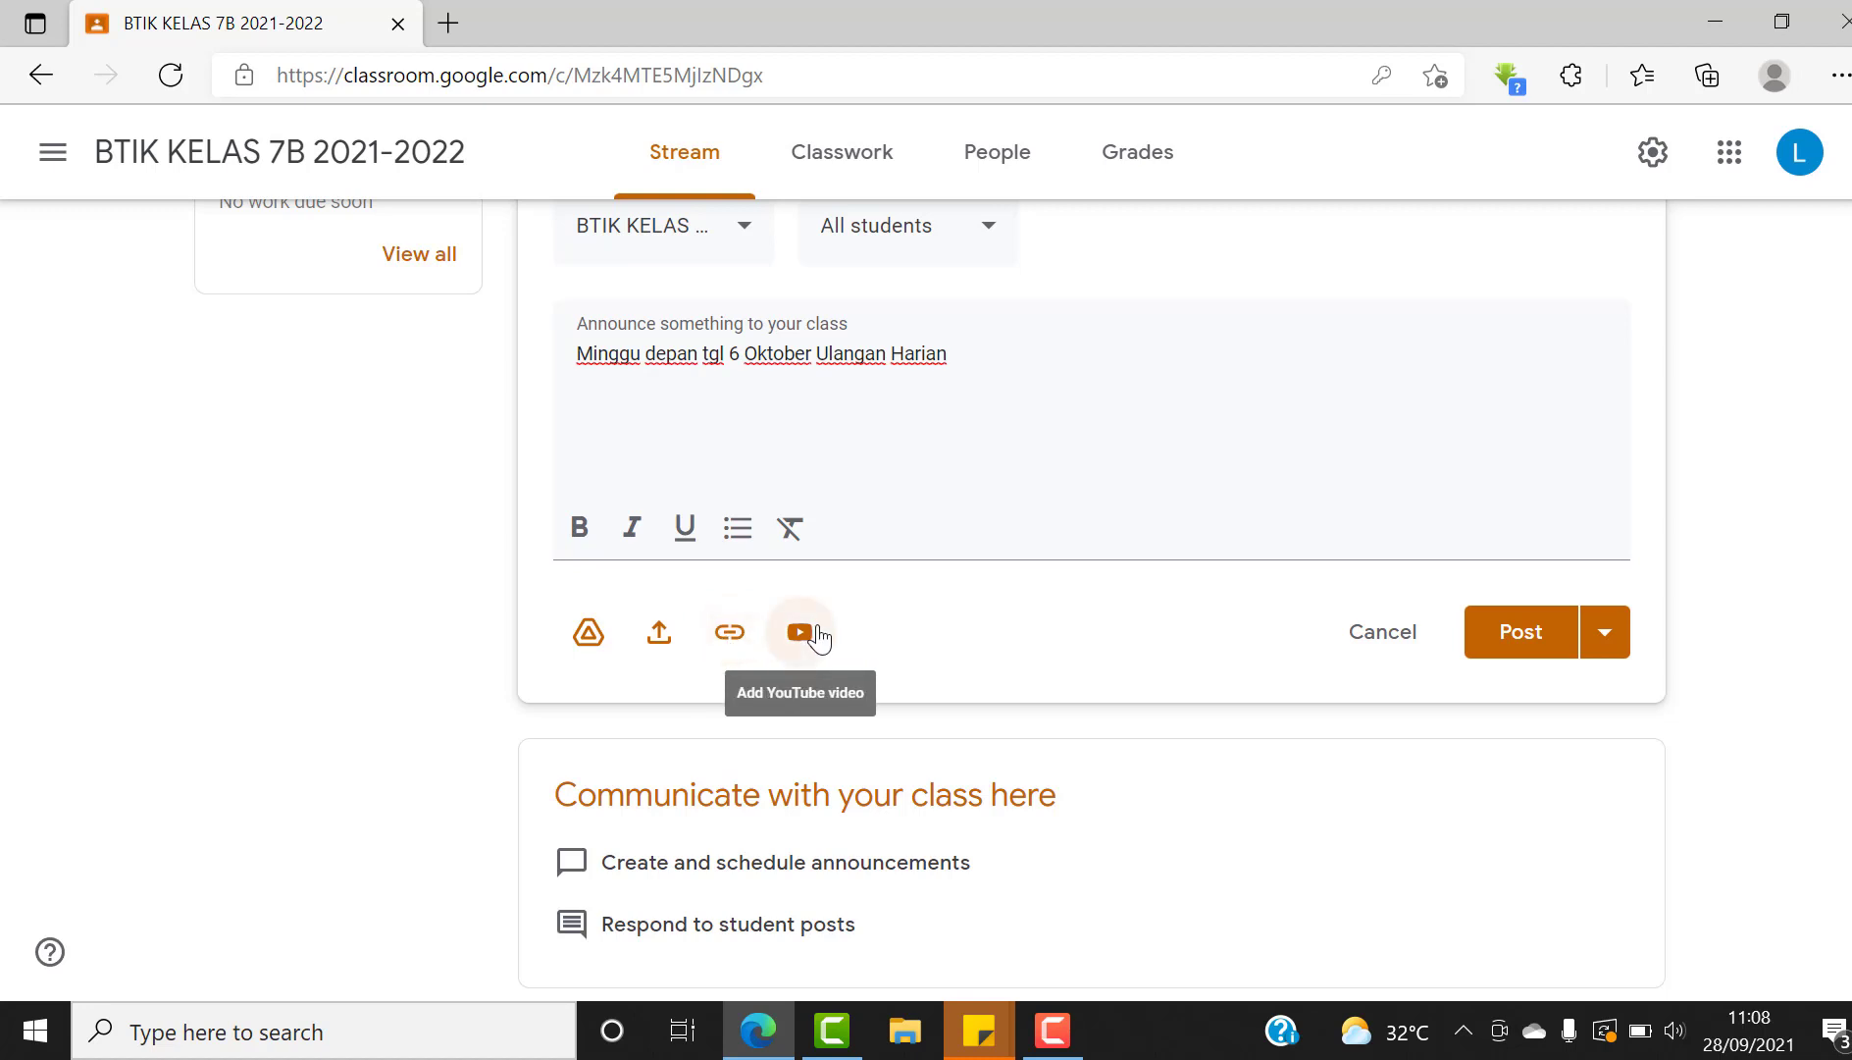
click(1541, 642)
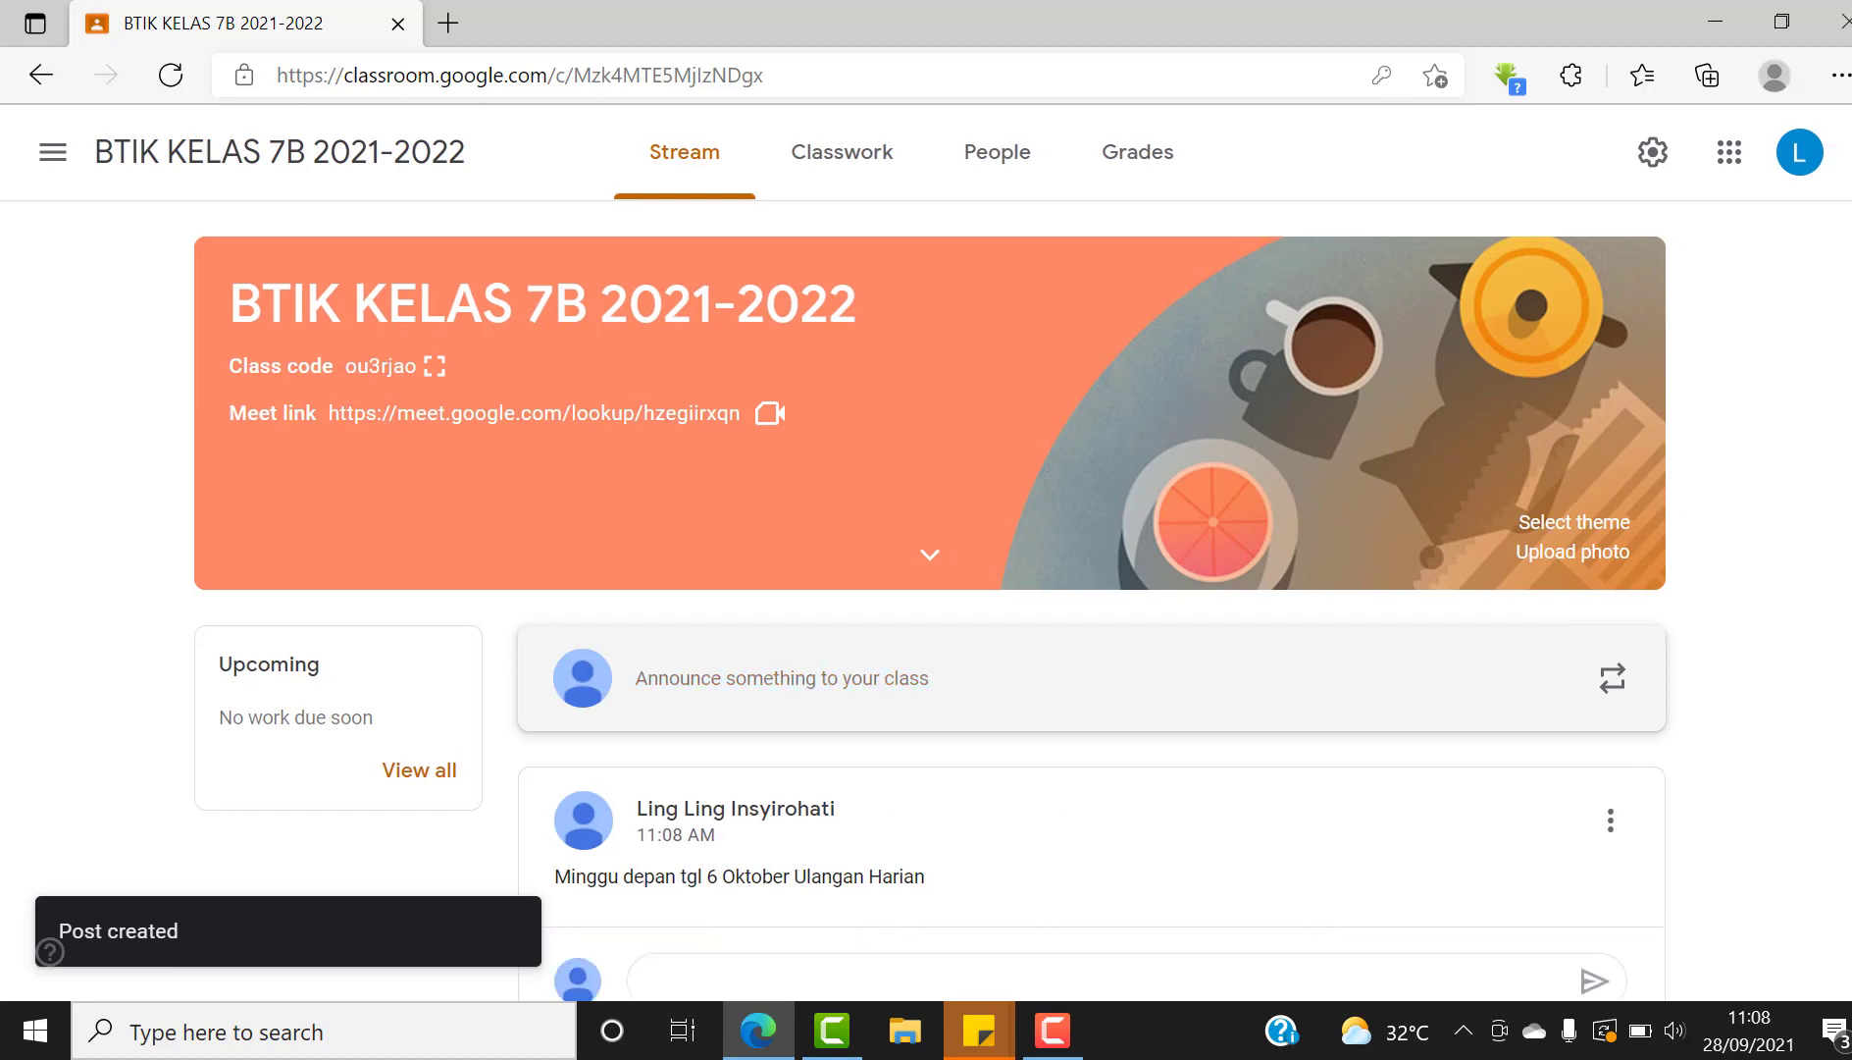
Change the class header theme to the green books image img_bookclub.jpg from the General gallery
scroll(1842, 600, down, 1)
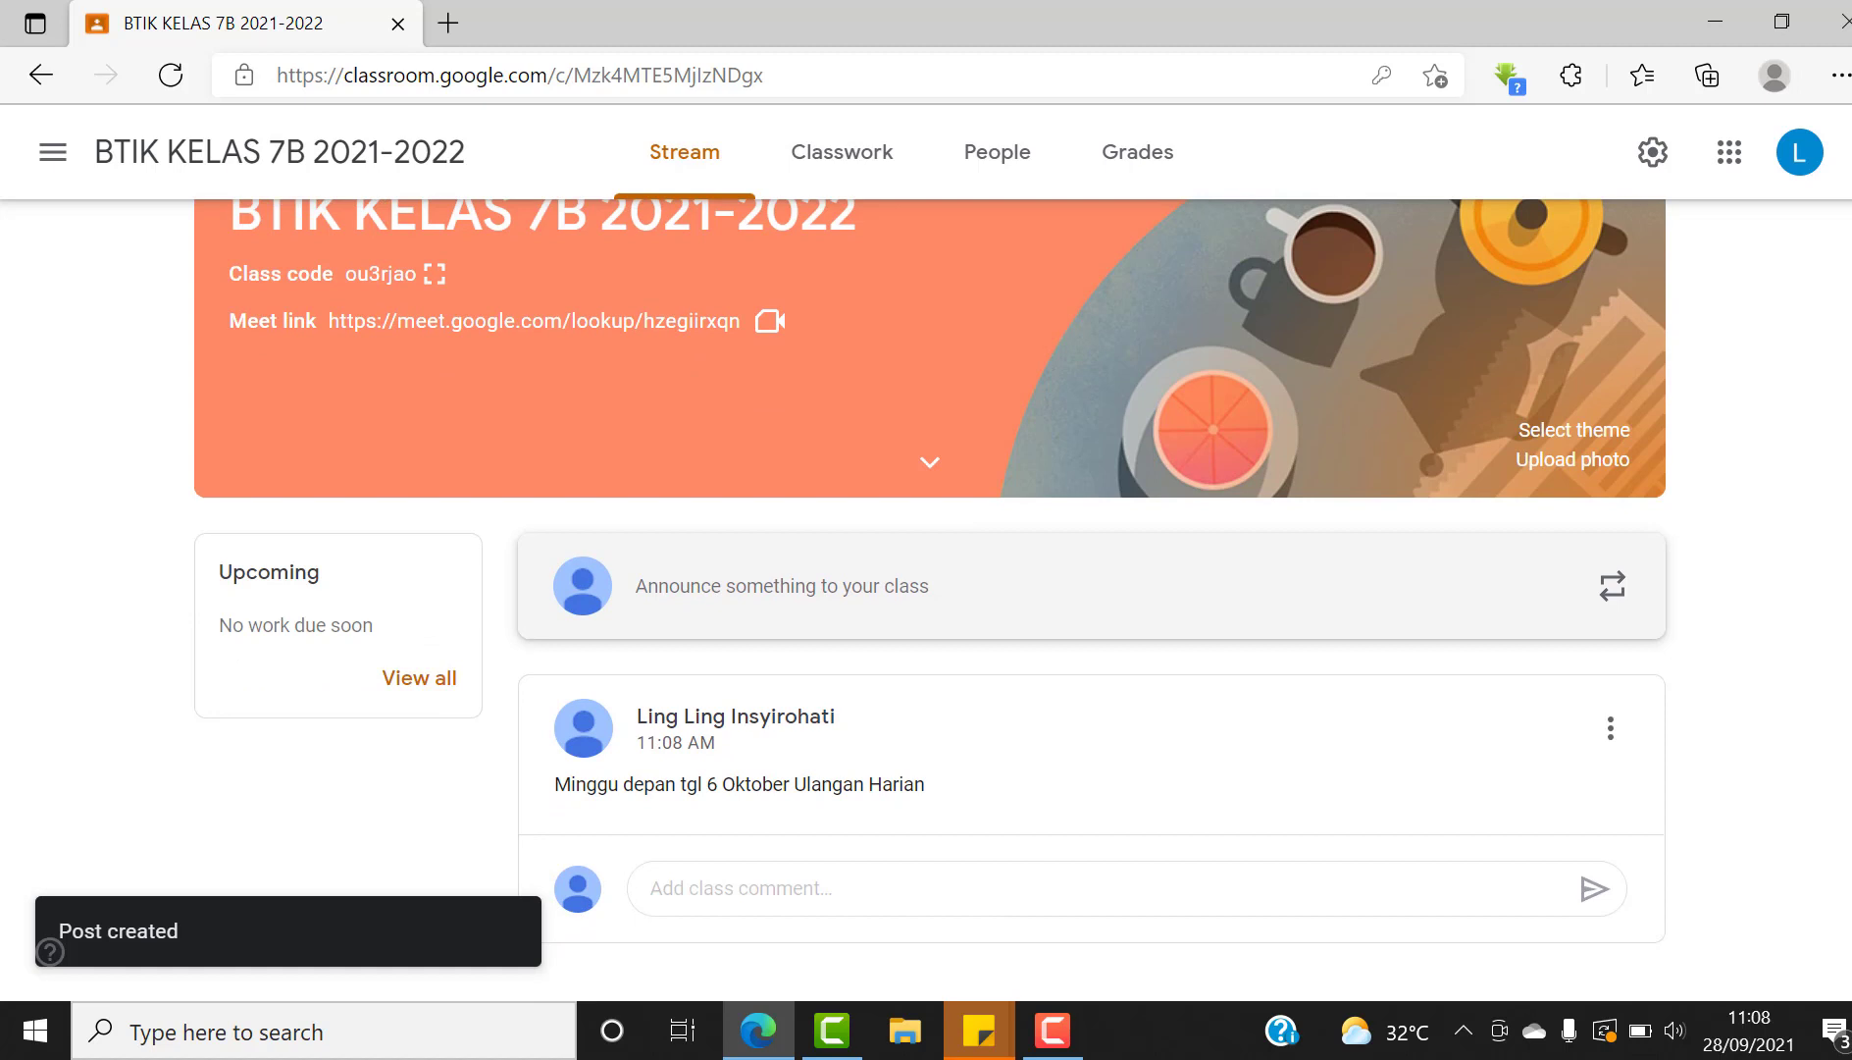
scroll(1849, 633, up, 1)
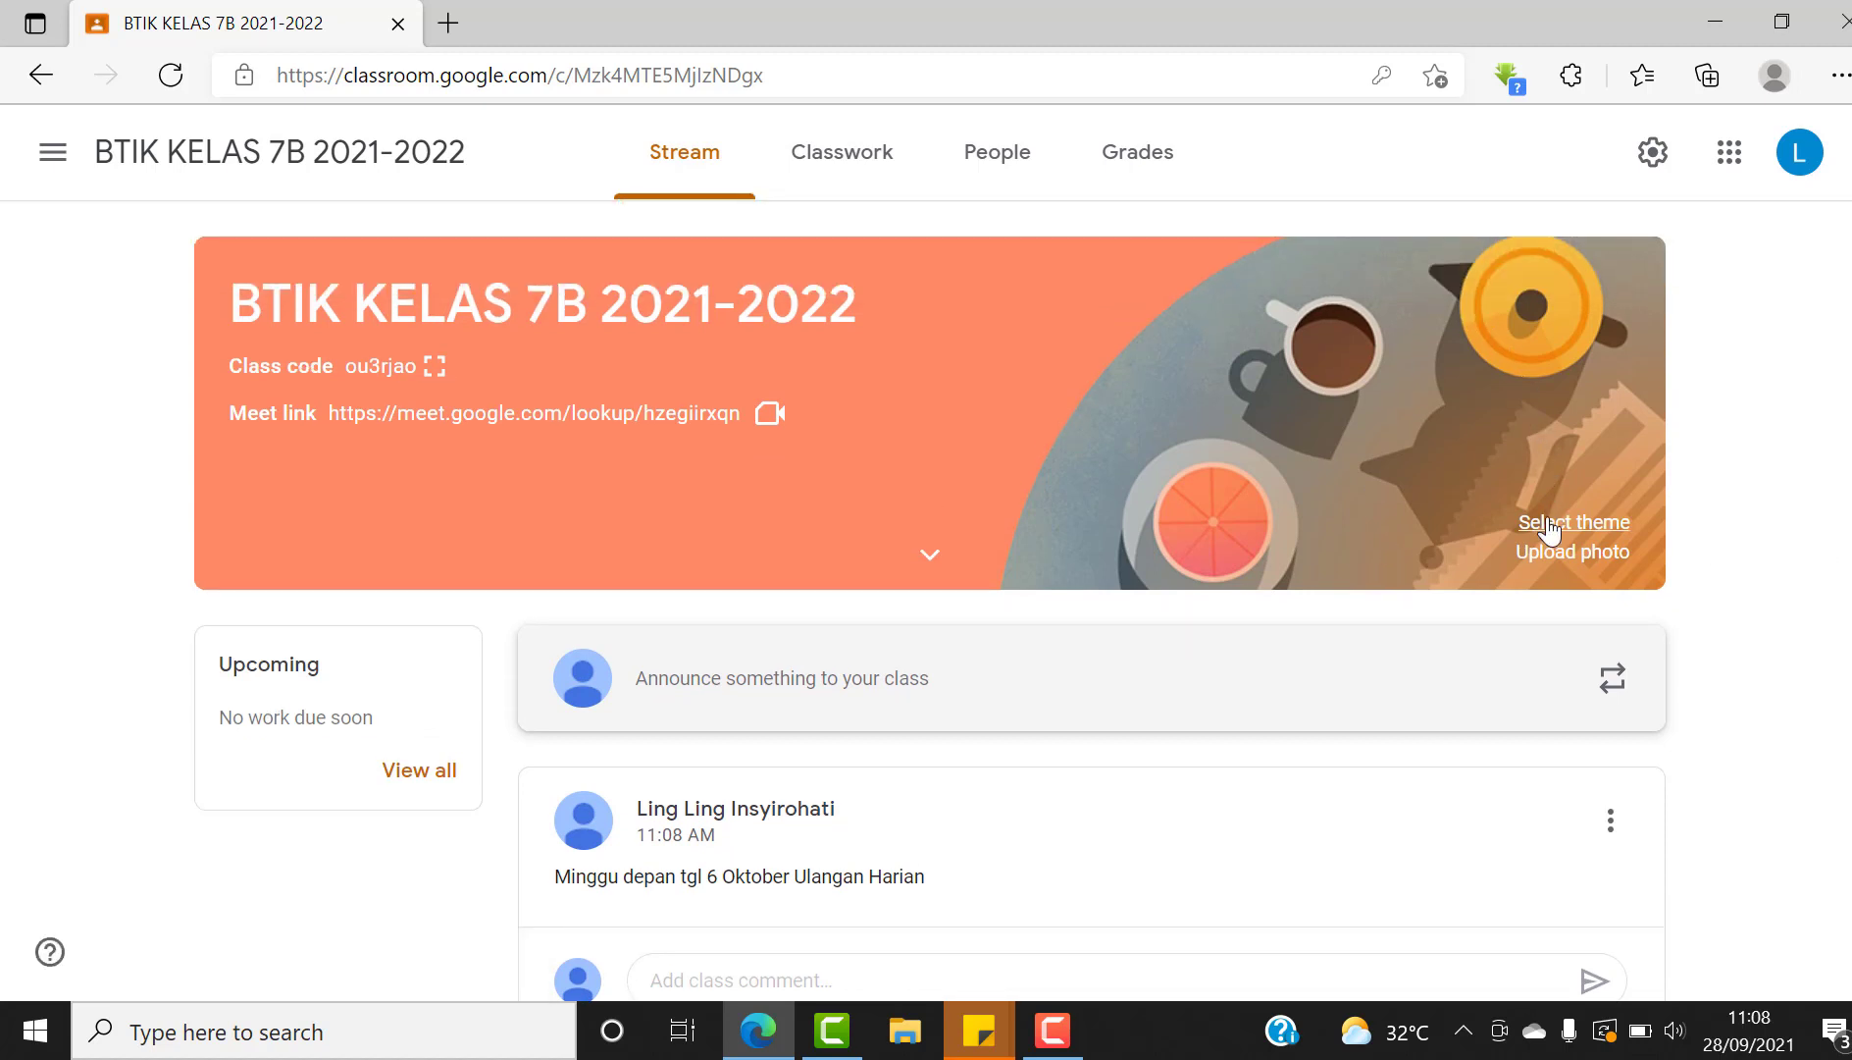
click(1584, 528)
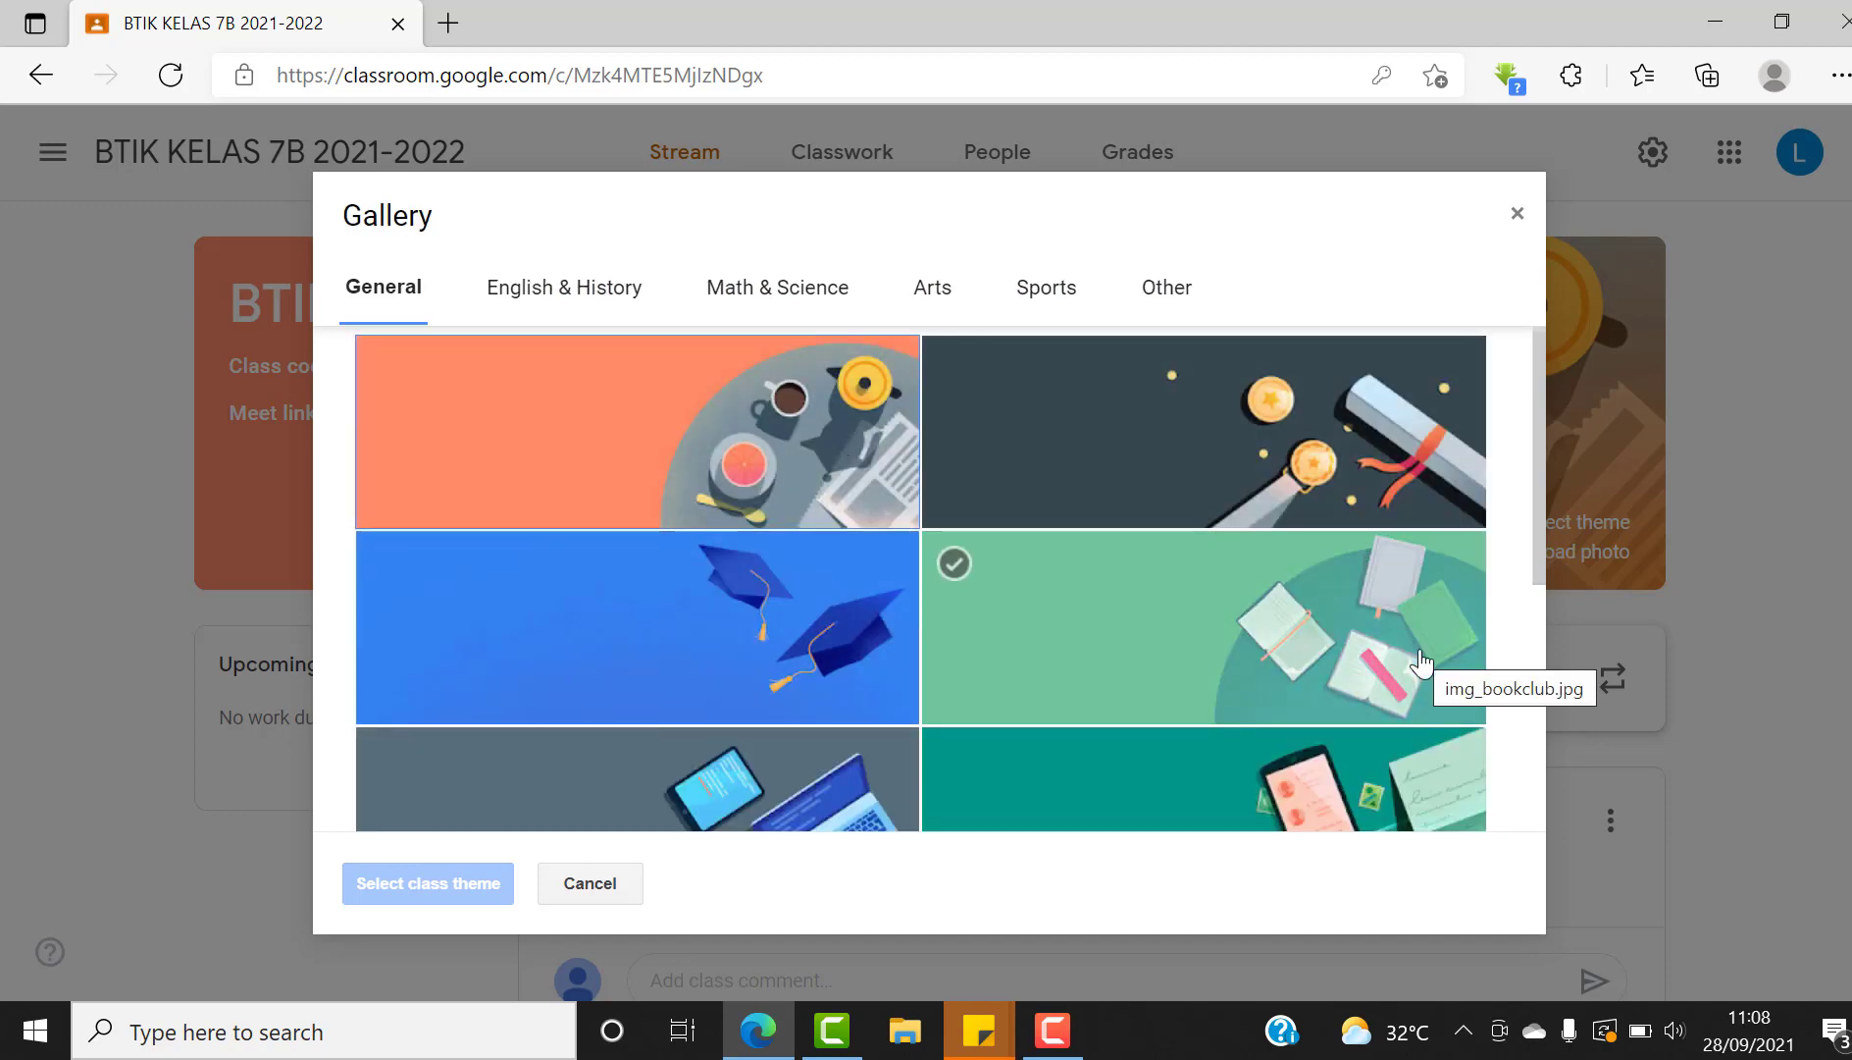
click(1224, 614)
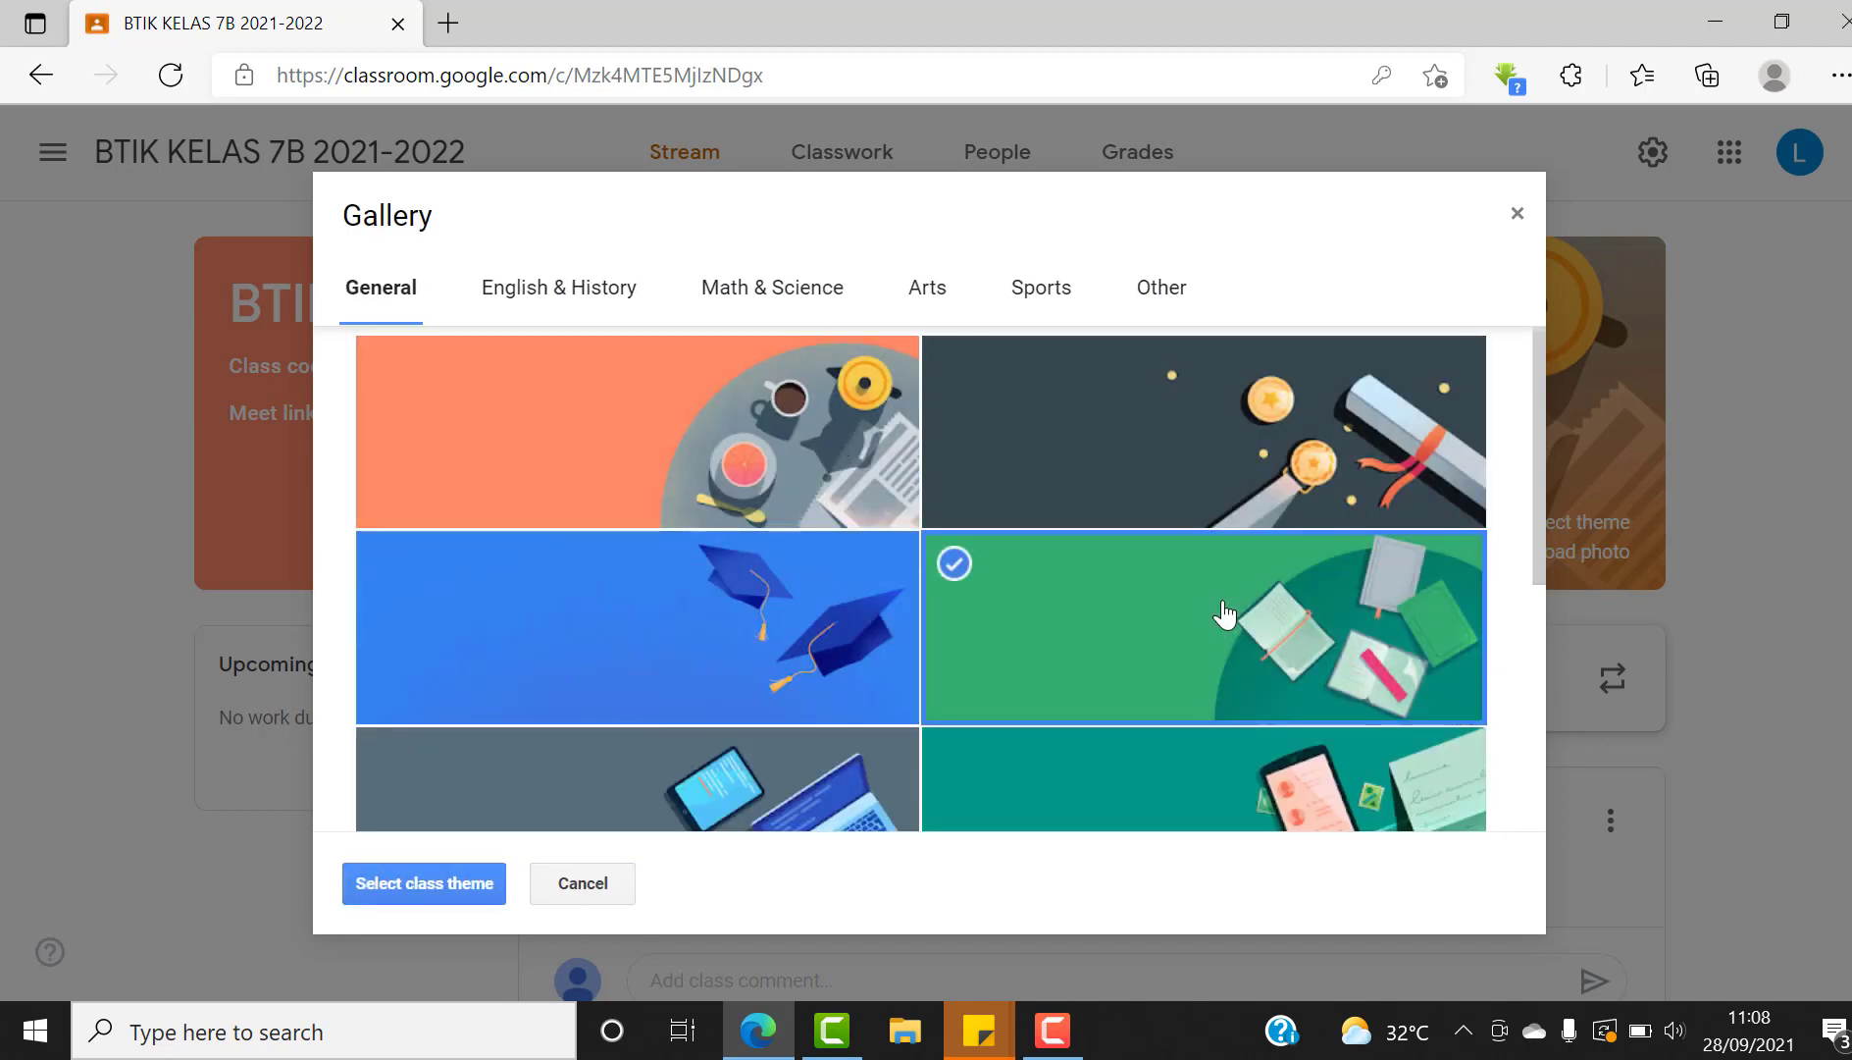
click(409, 883)
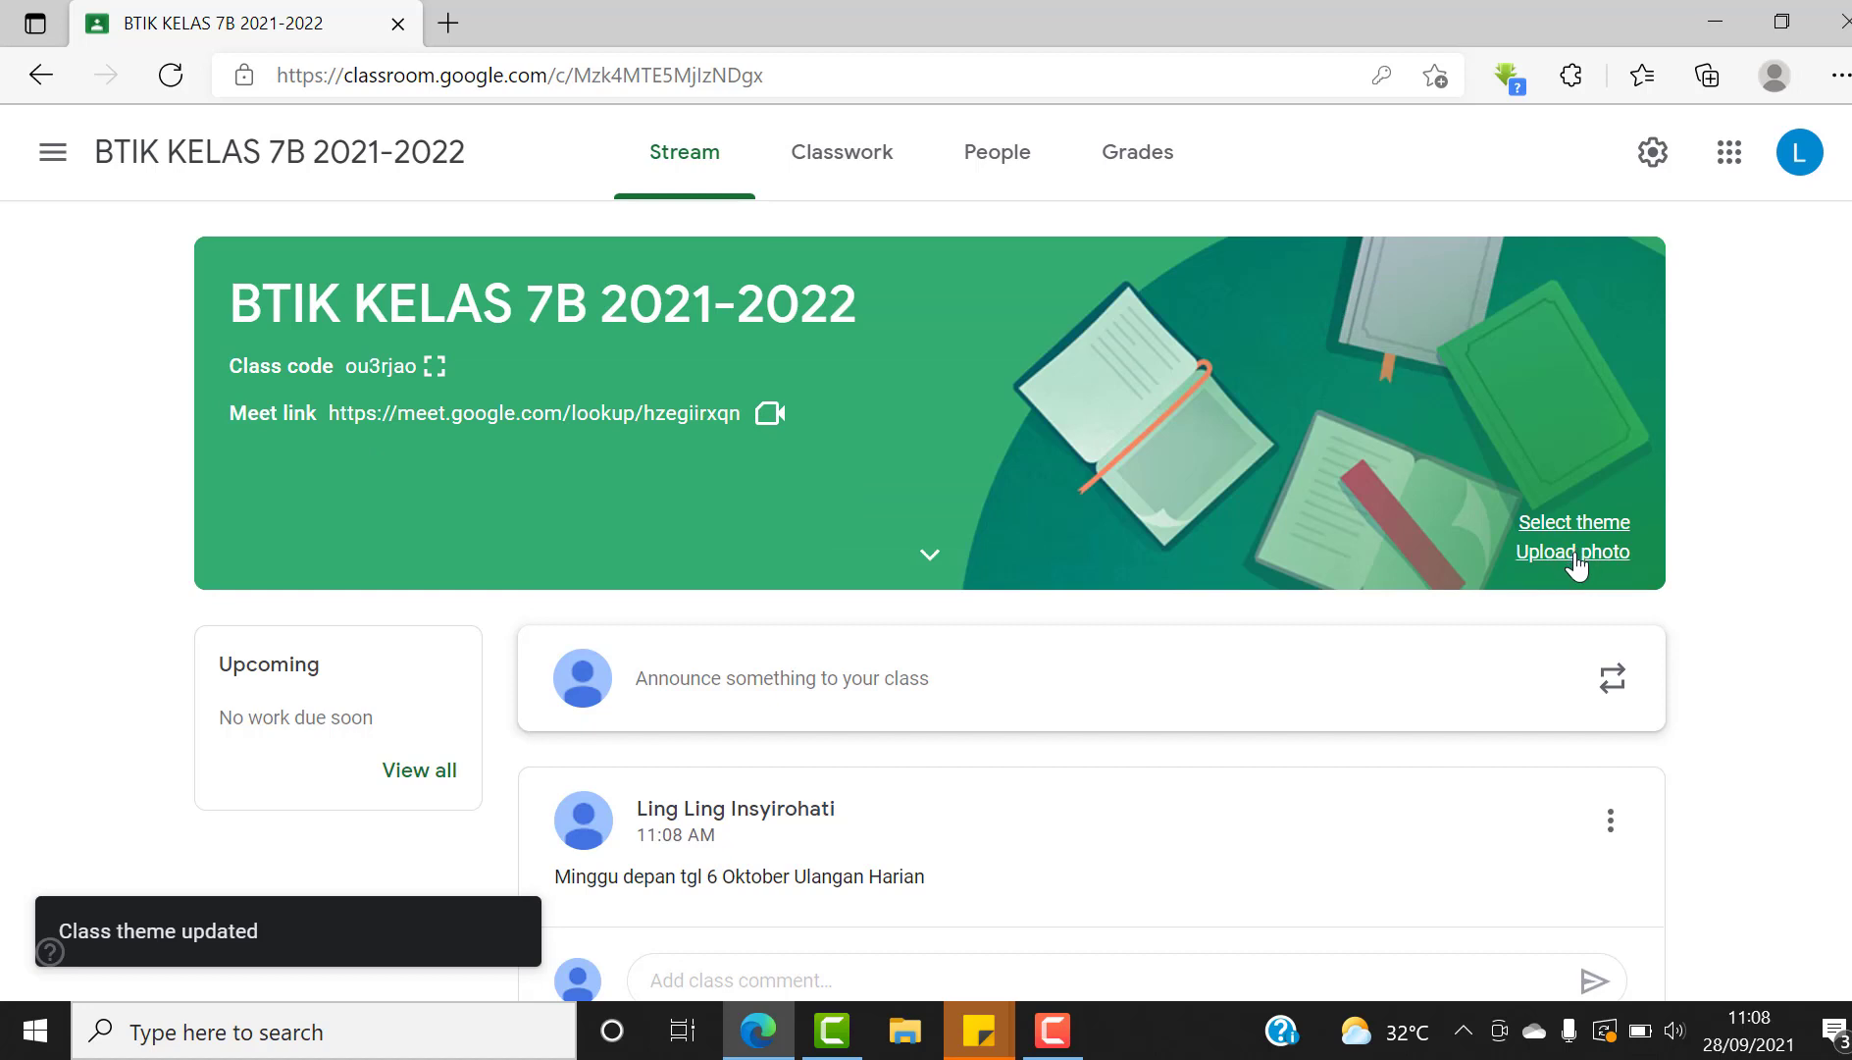
scroll(775, 574, down, 1)
scroll(775, 574, up, 1)
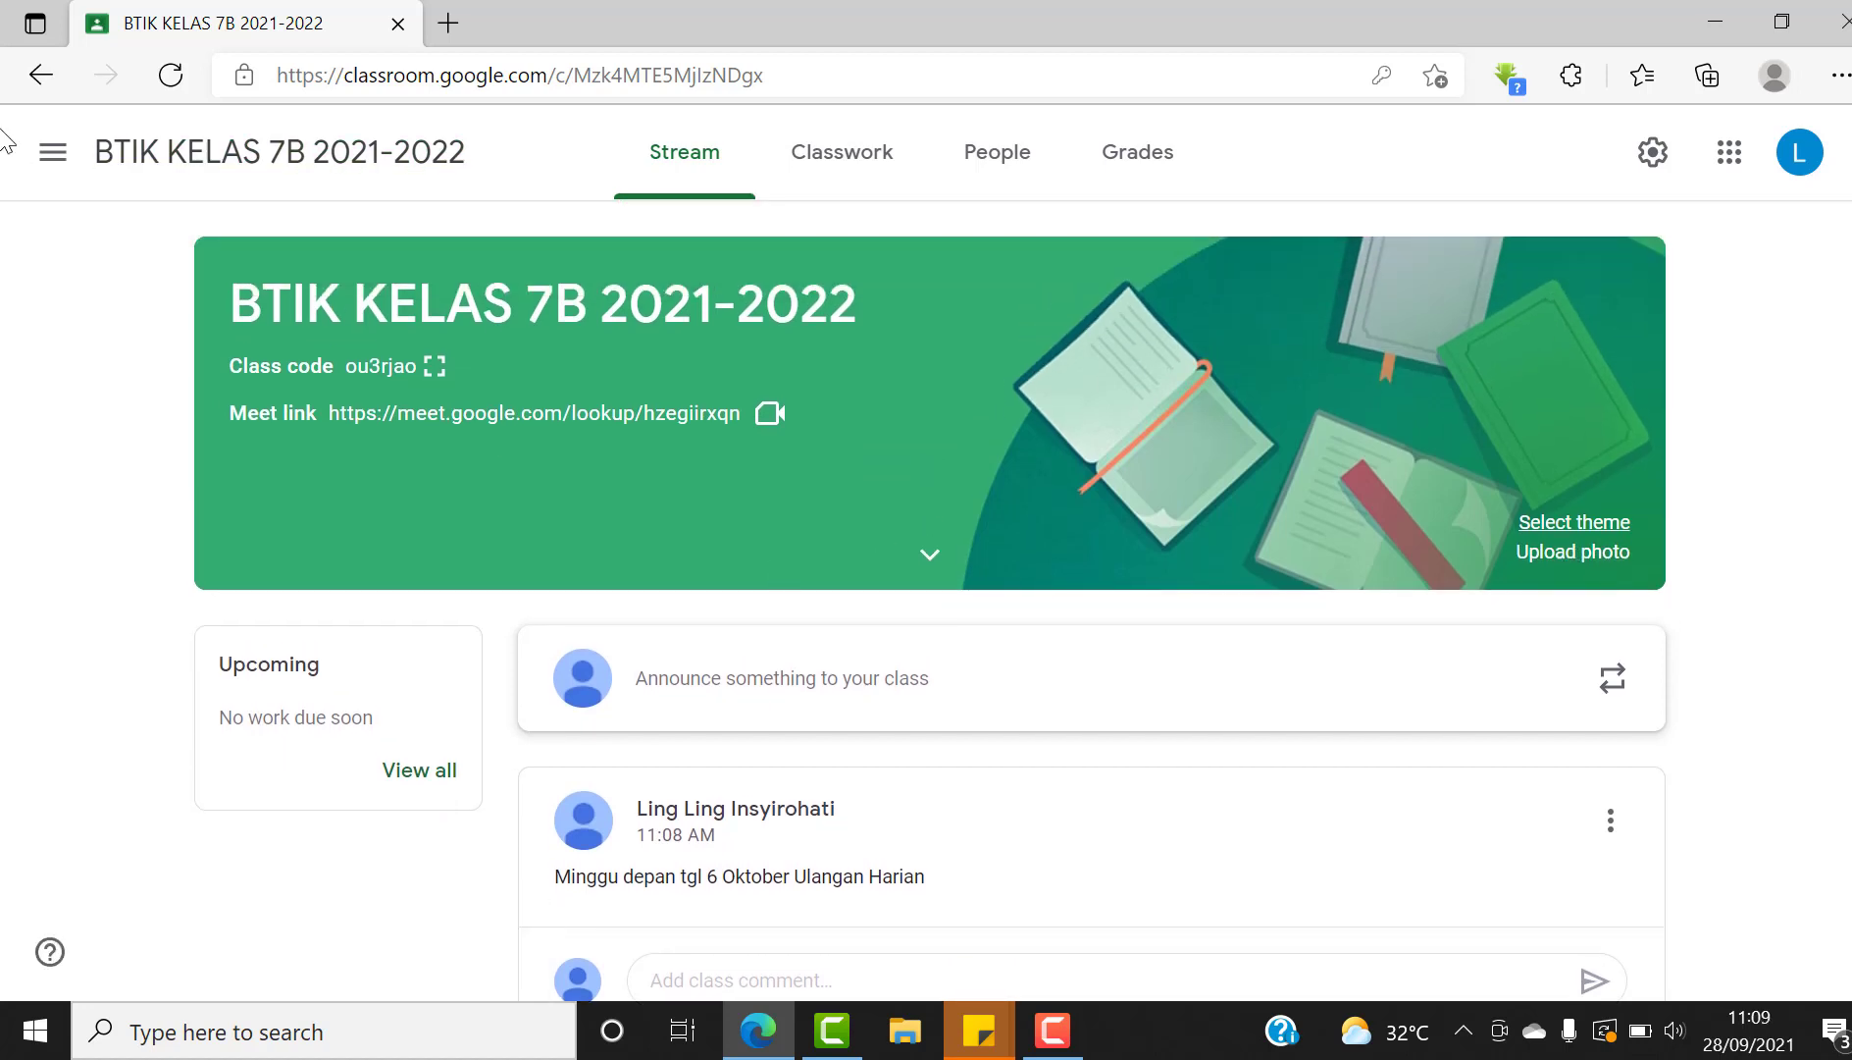
Open the classwork page, look into the class Drive folder, and return to the classwork page
click(856, 167)
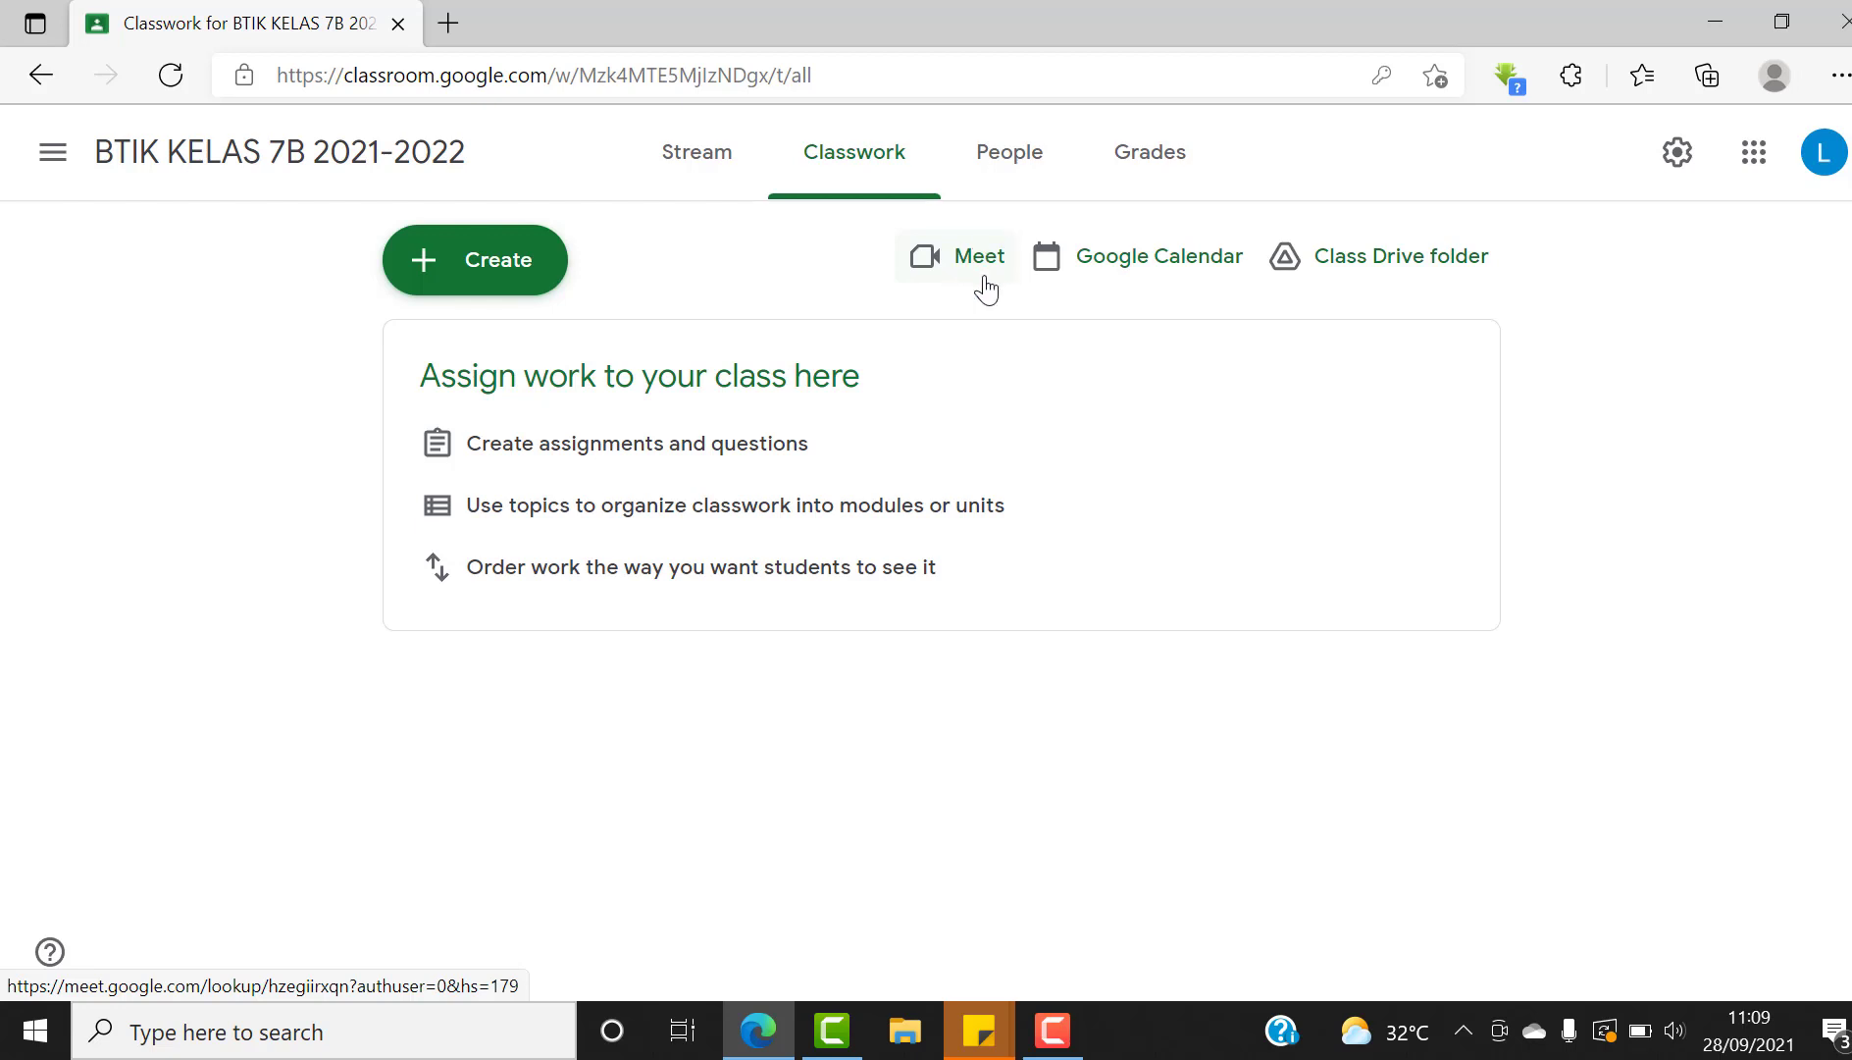
click(1375, 263)
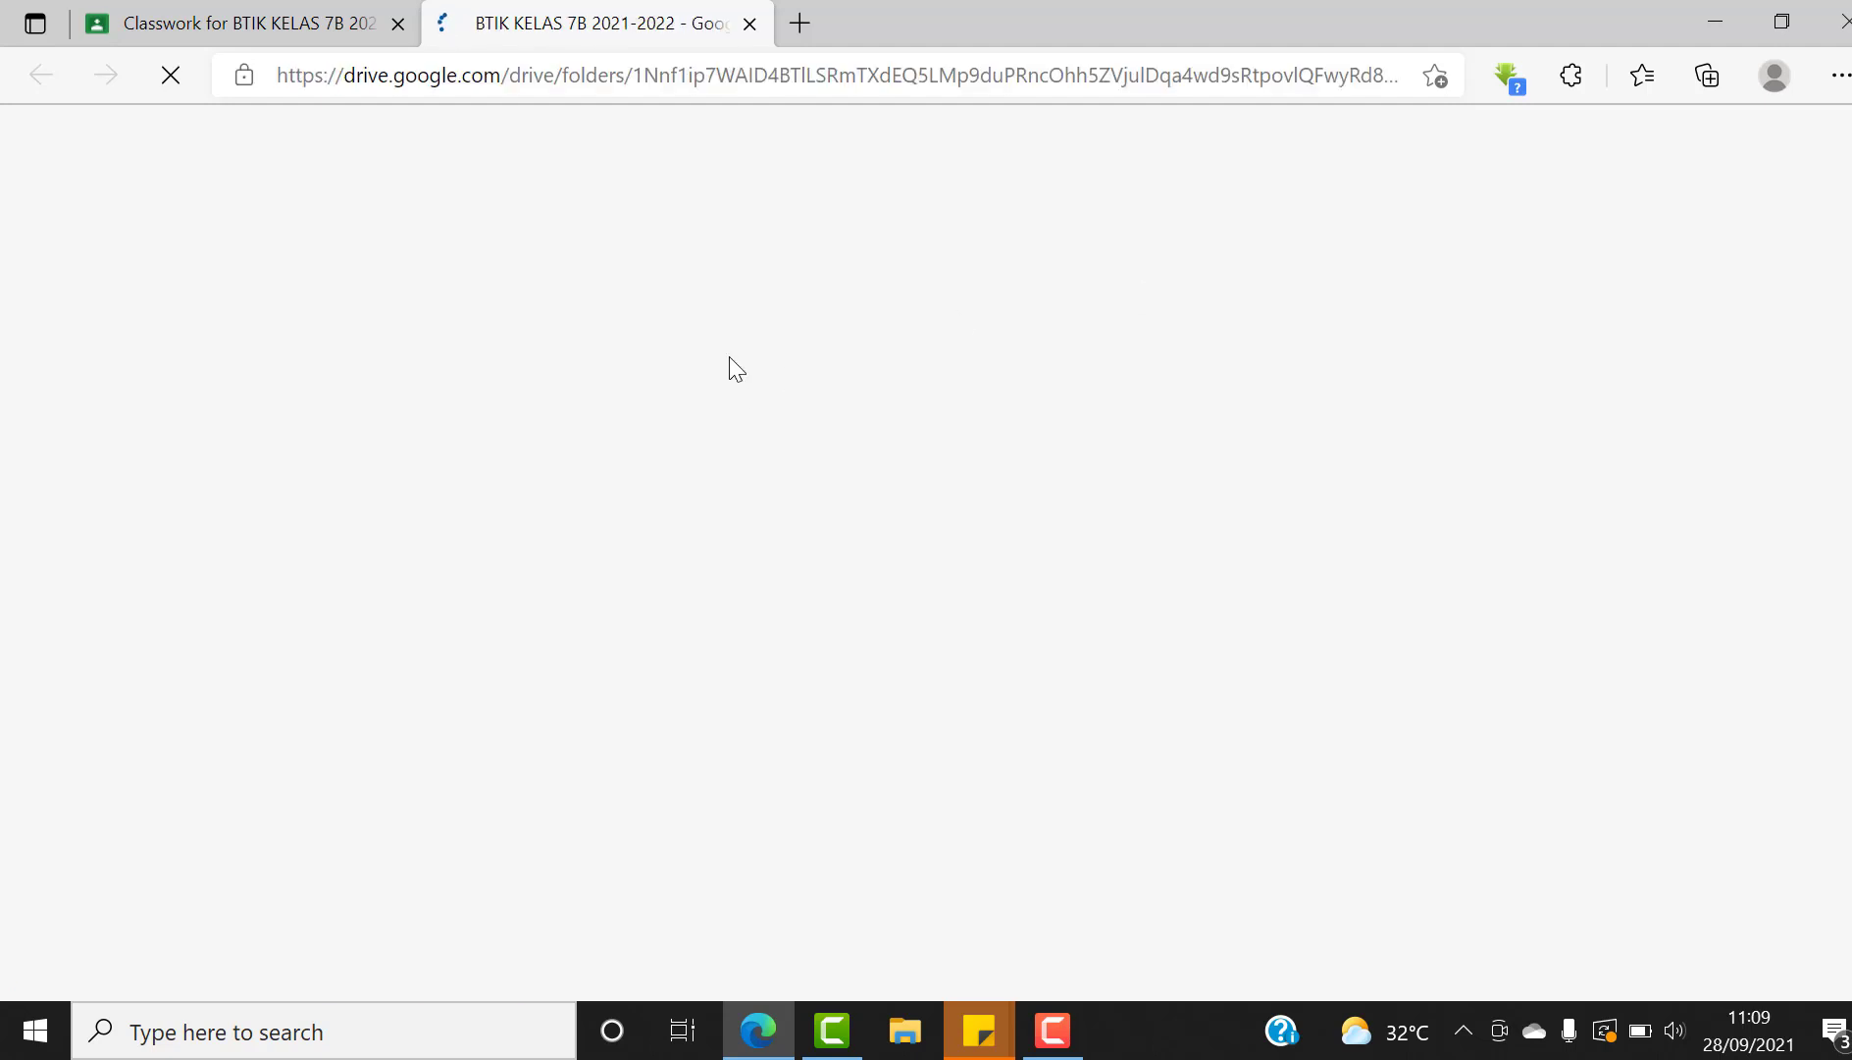
click(231, 10)
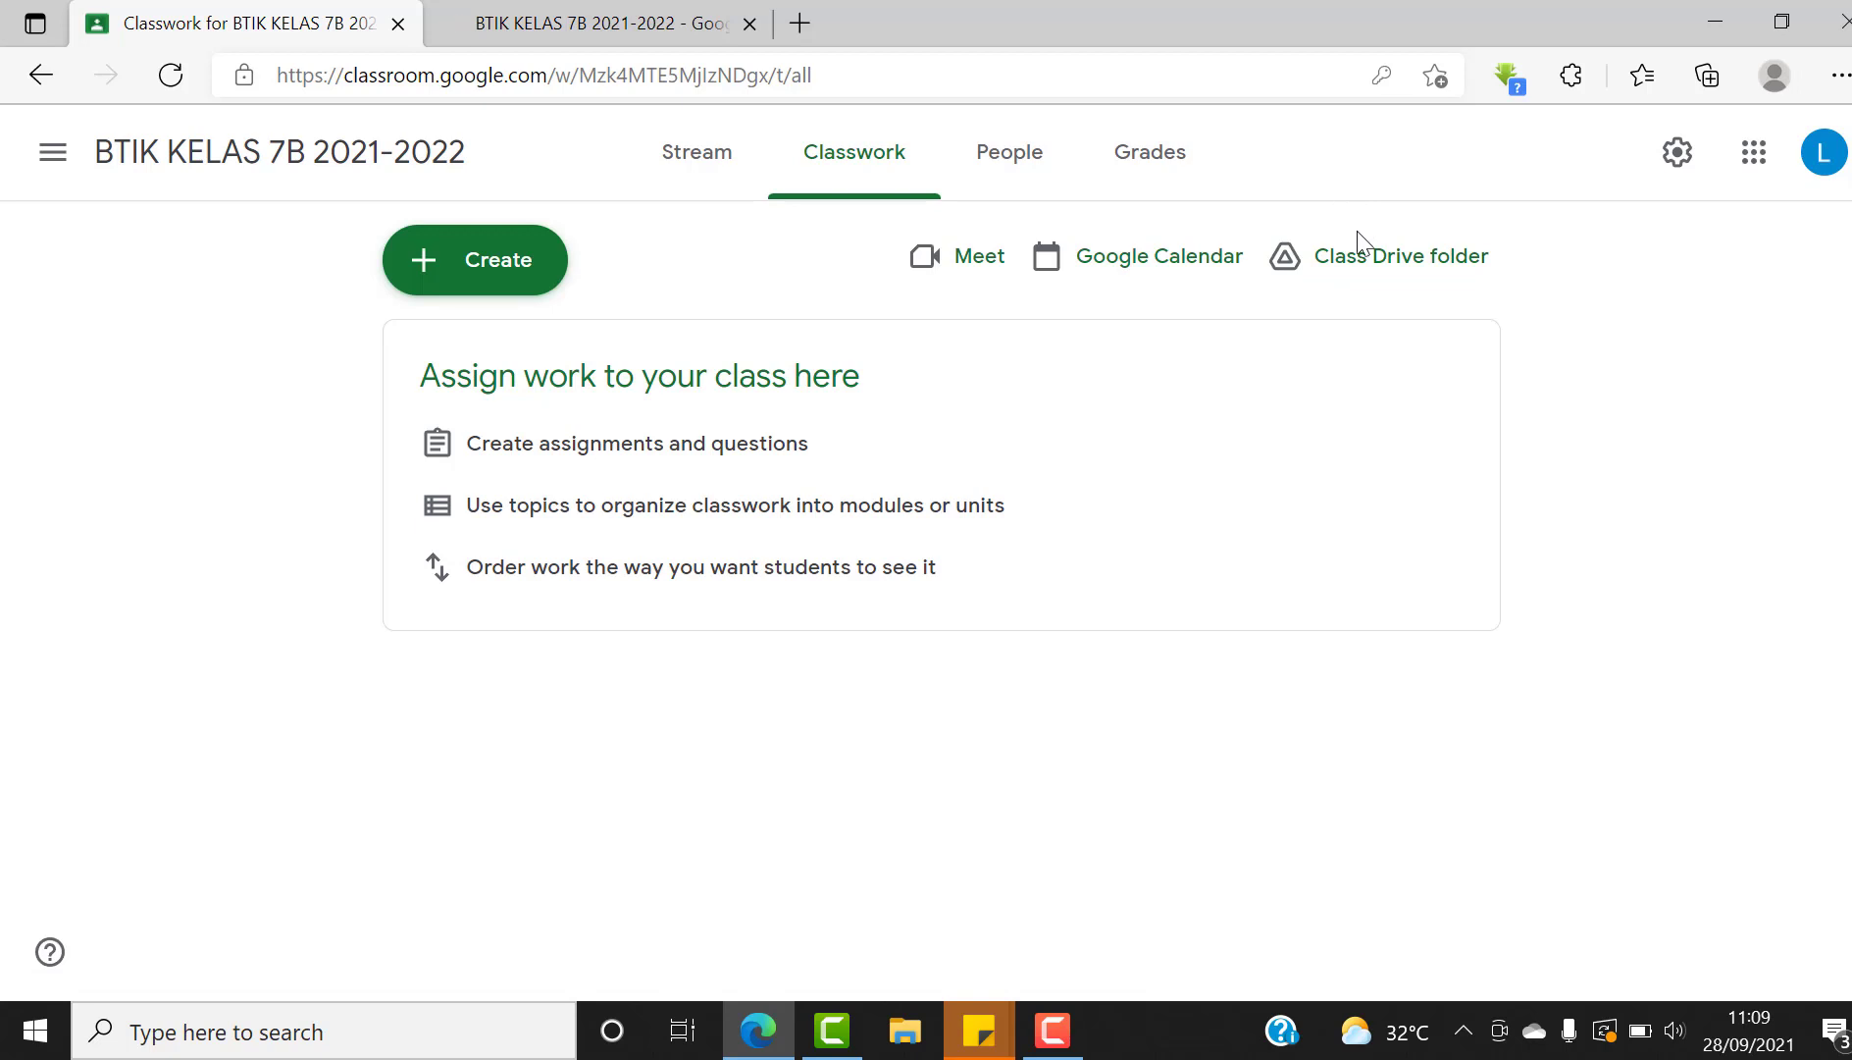
click(557, 12)
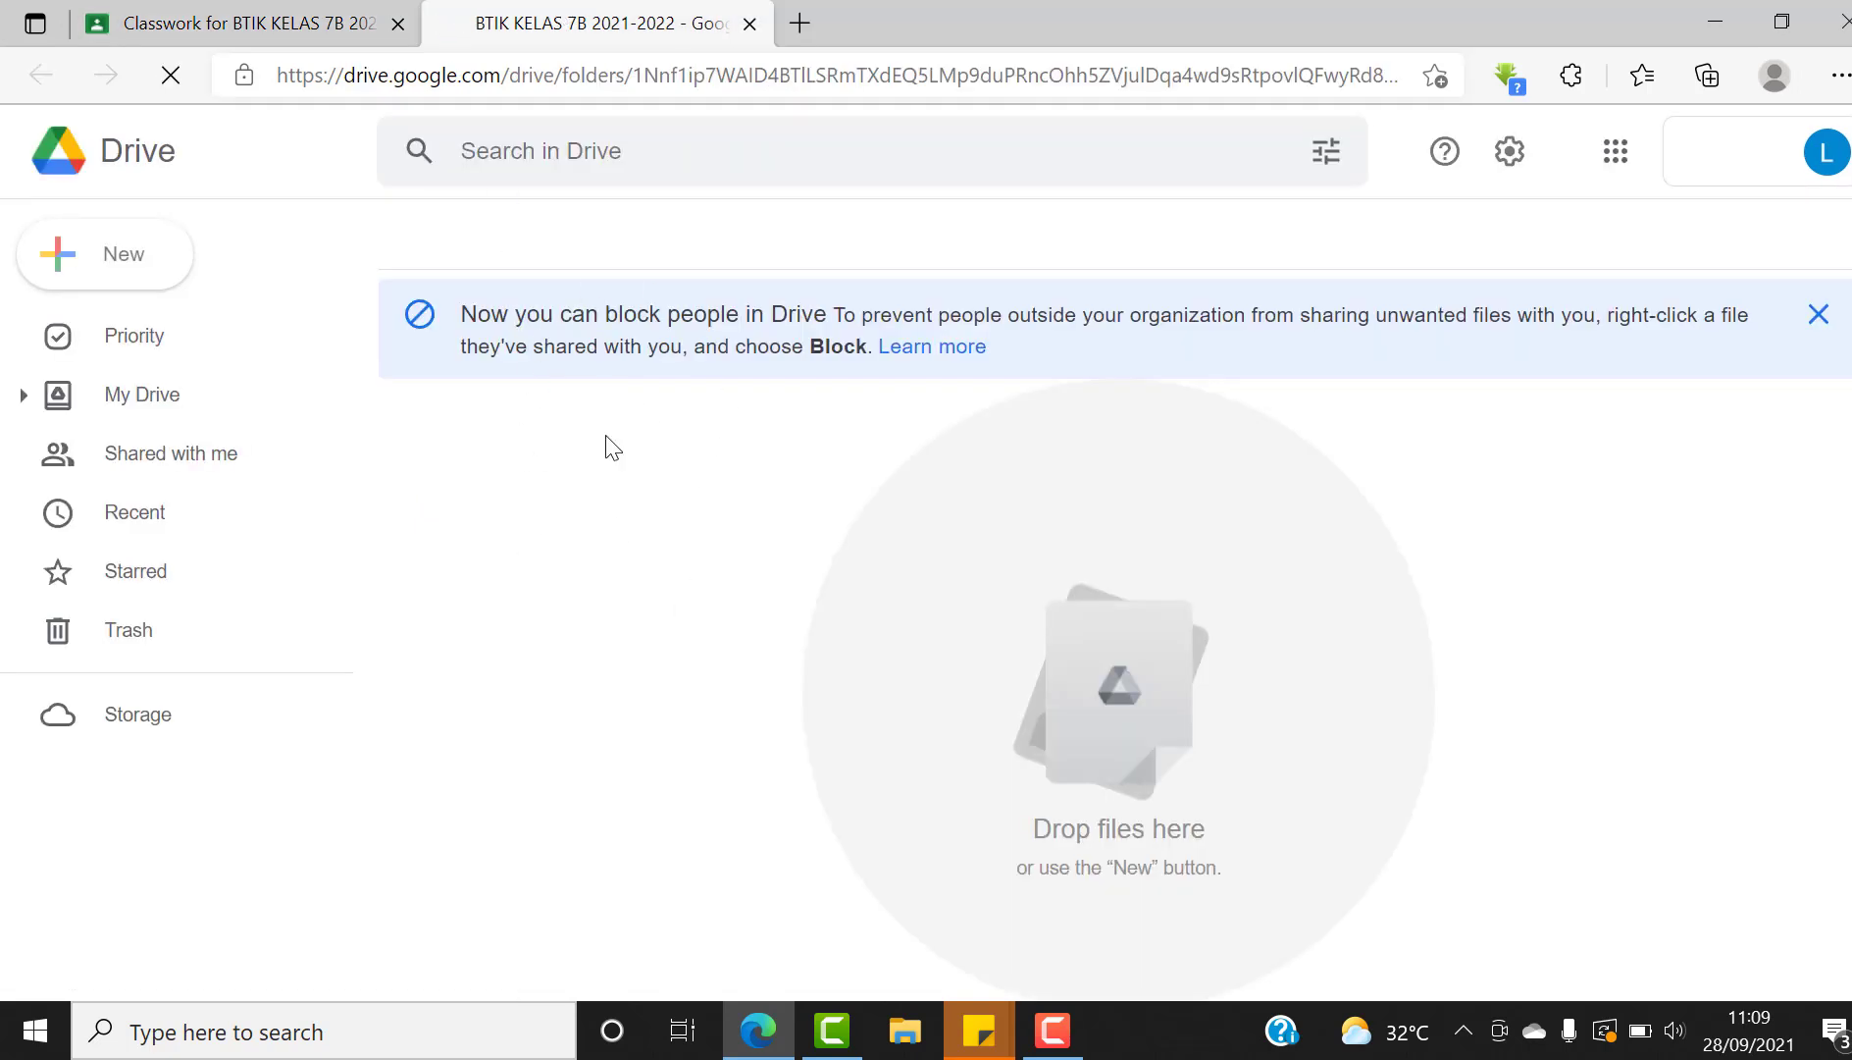
click(751, 23)
drag(1083, 455, 947, 287)
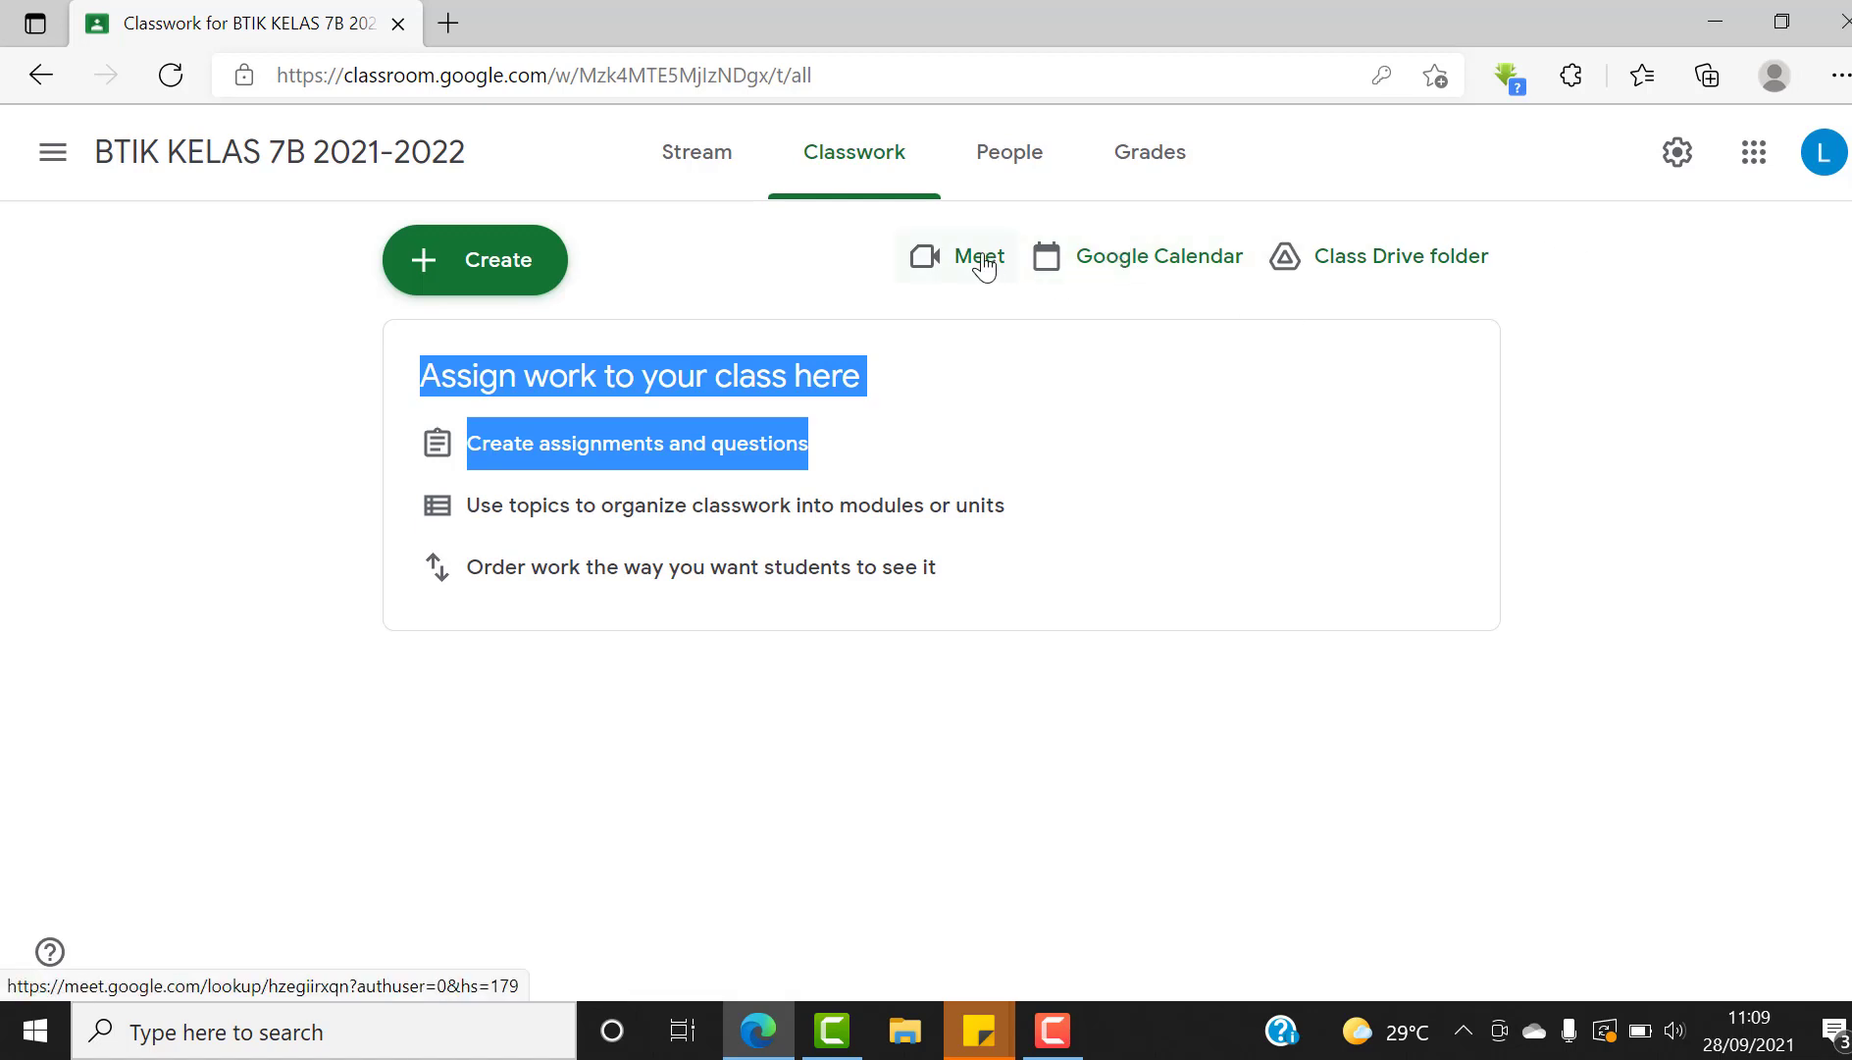
click(568, 681)
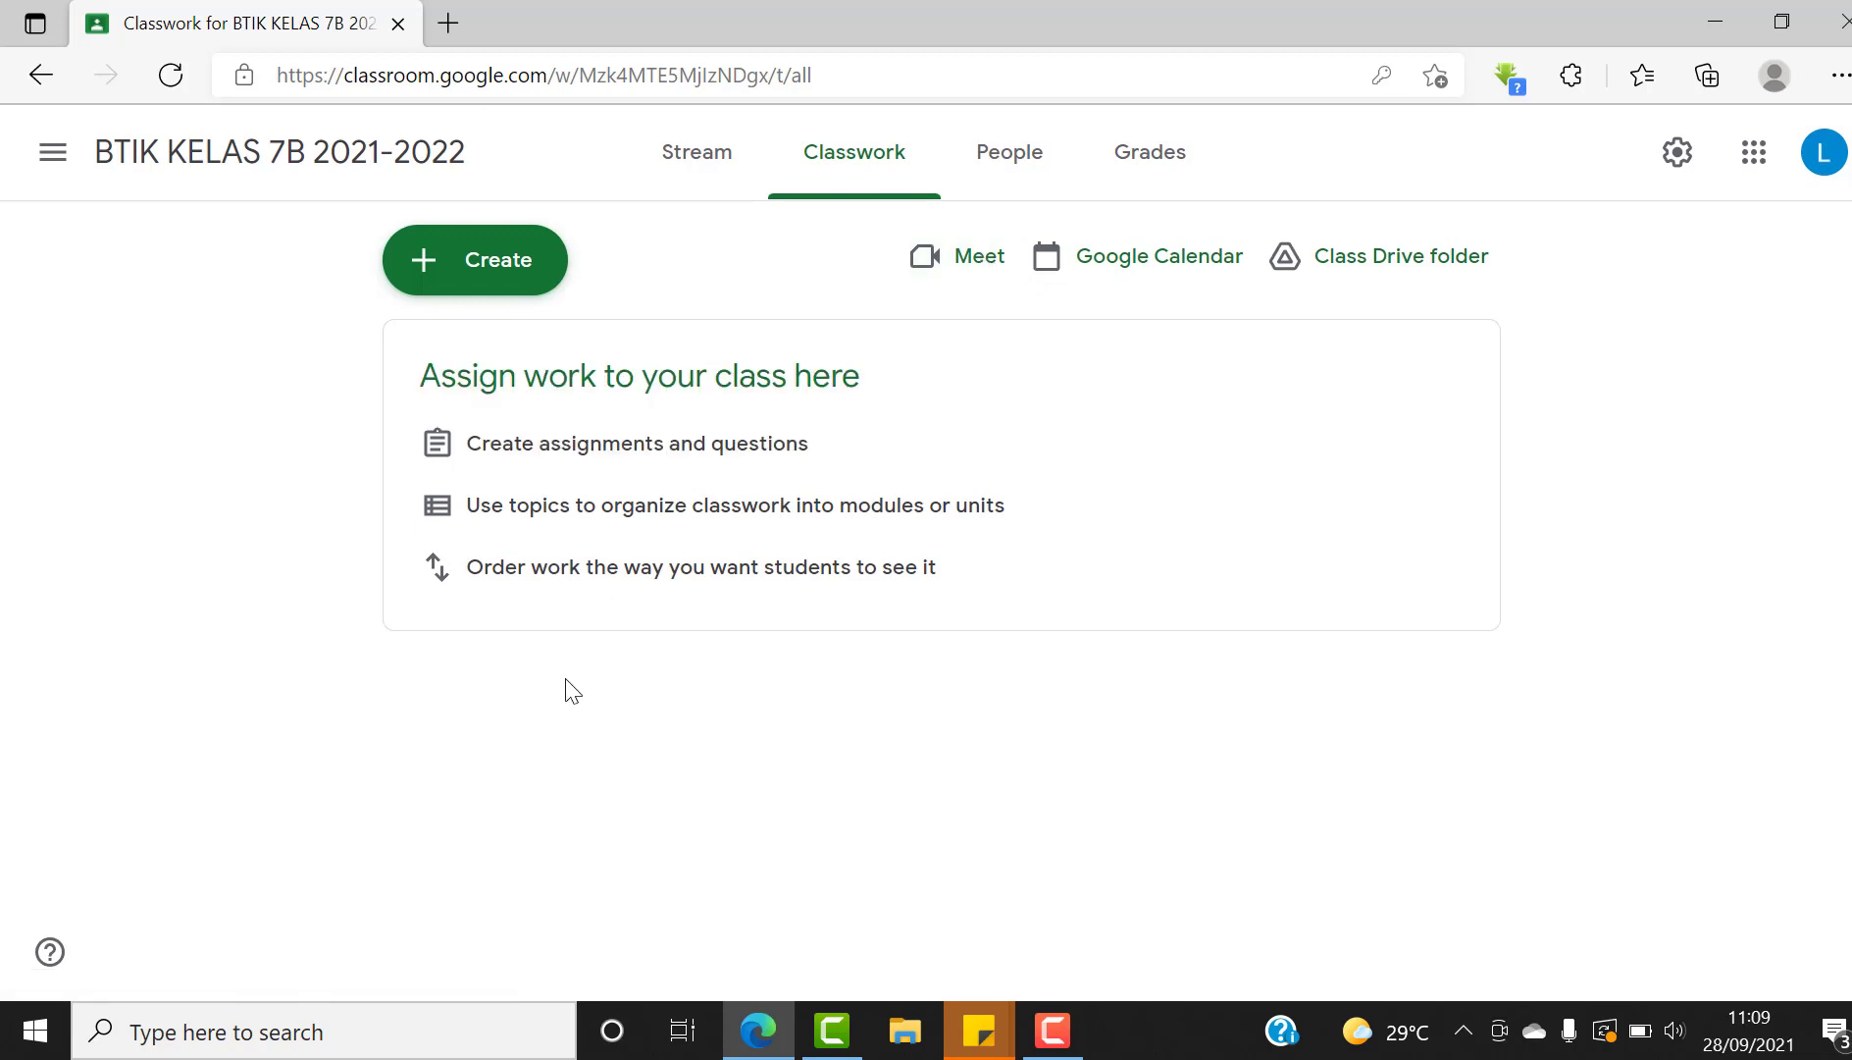
Examine the classwork creation options and the Add topic form, leaving without adding a topic
click(449, 288)
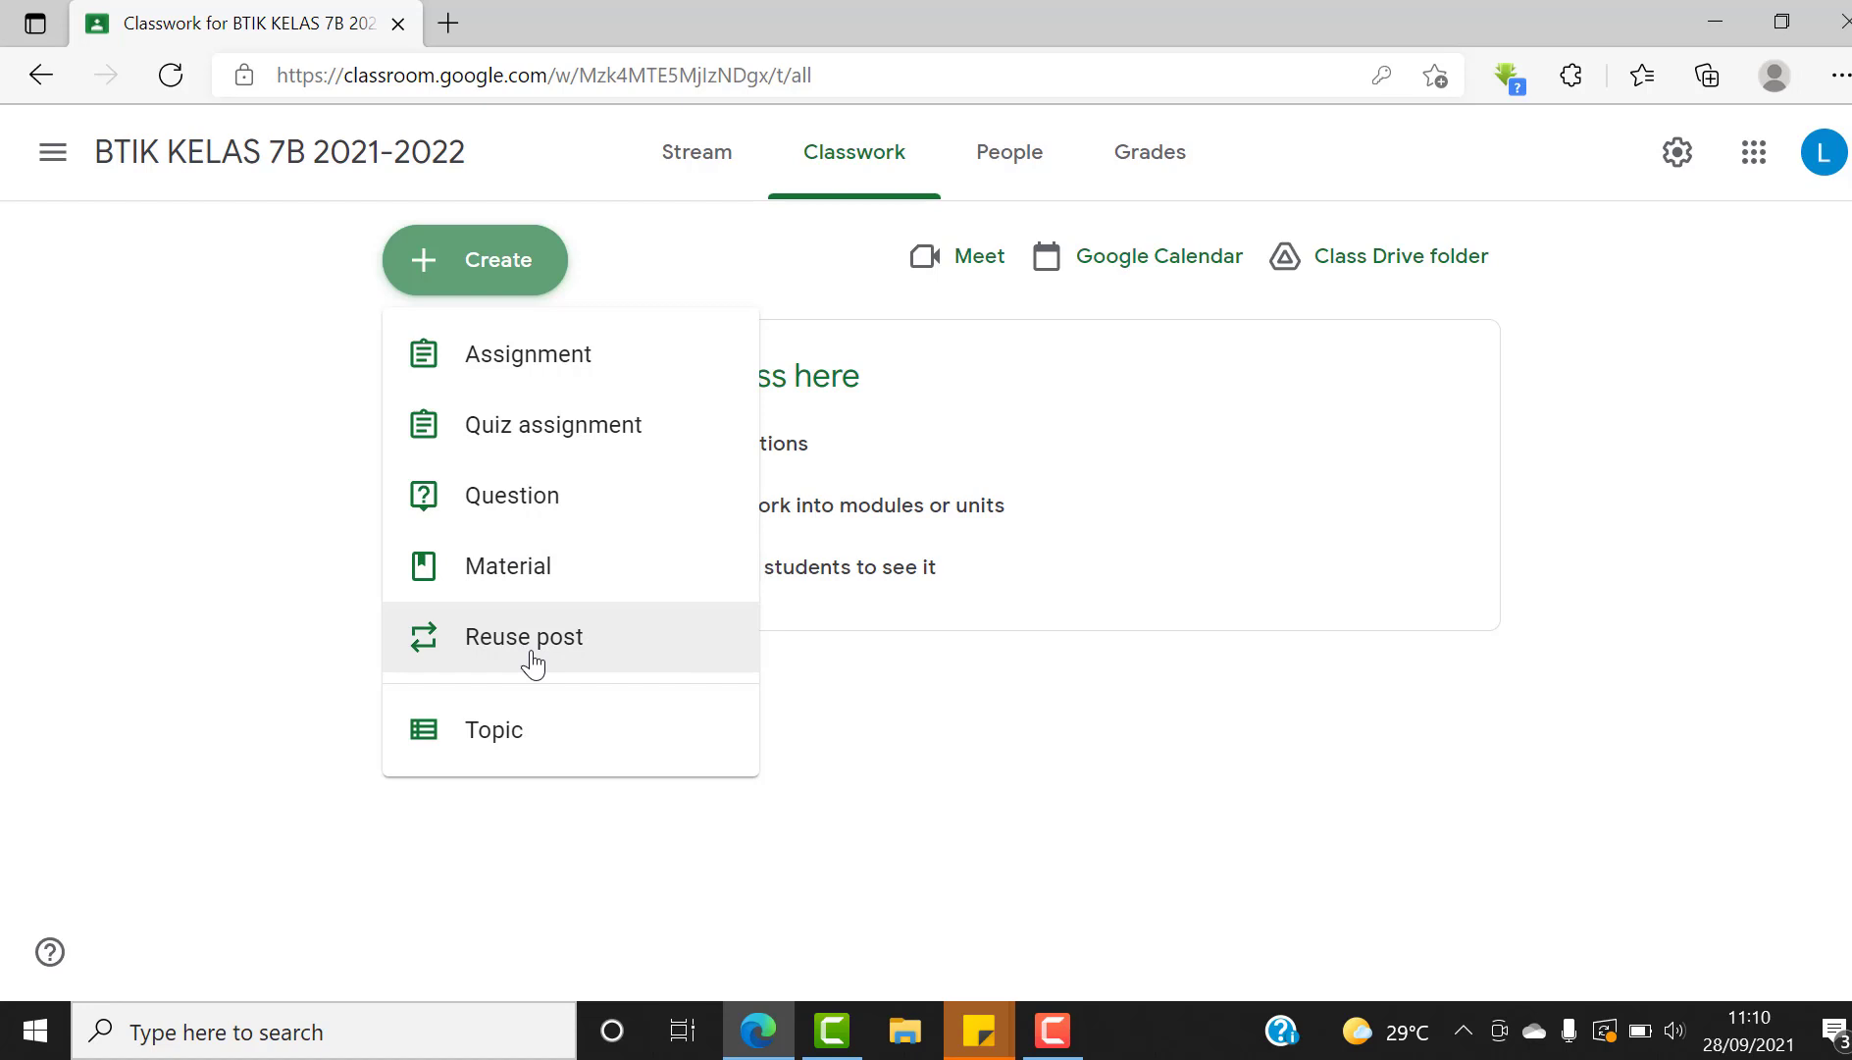
click(498, 728)
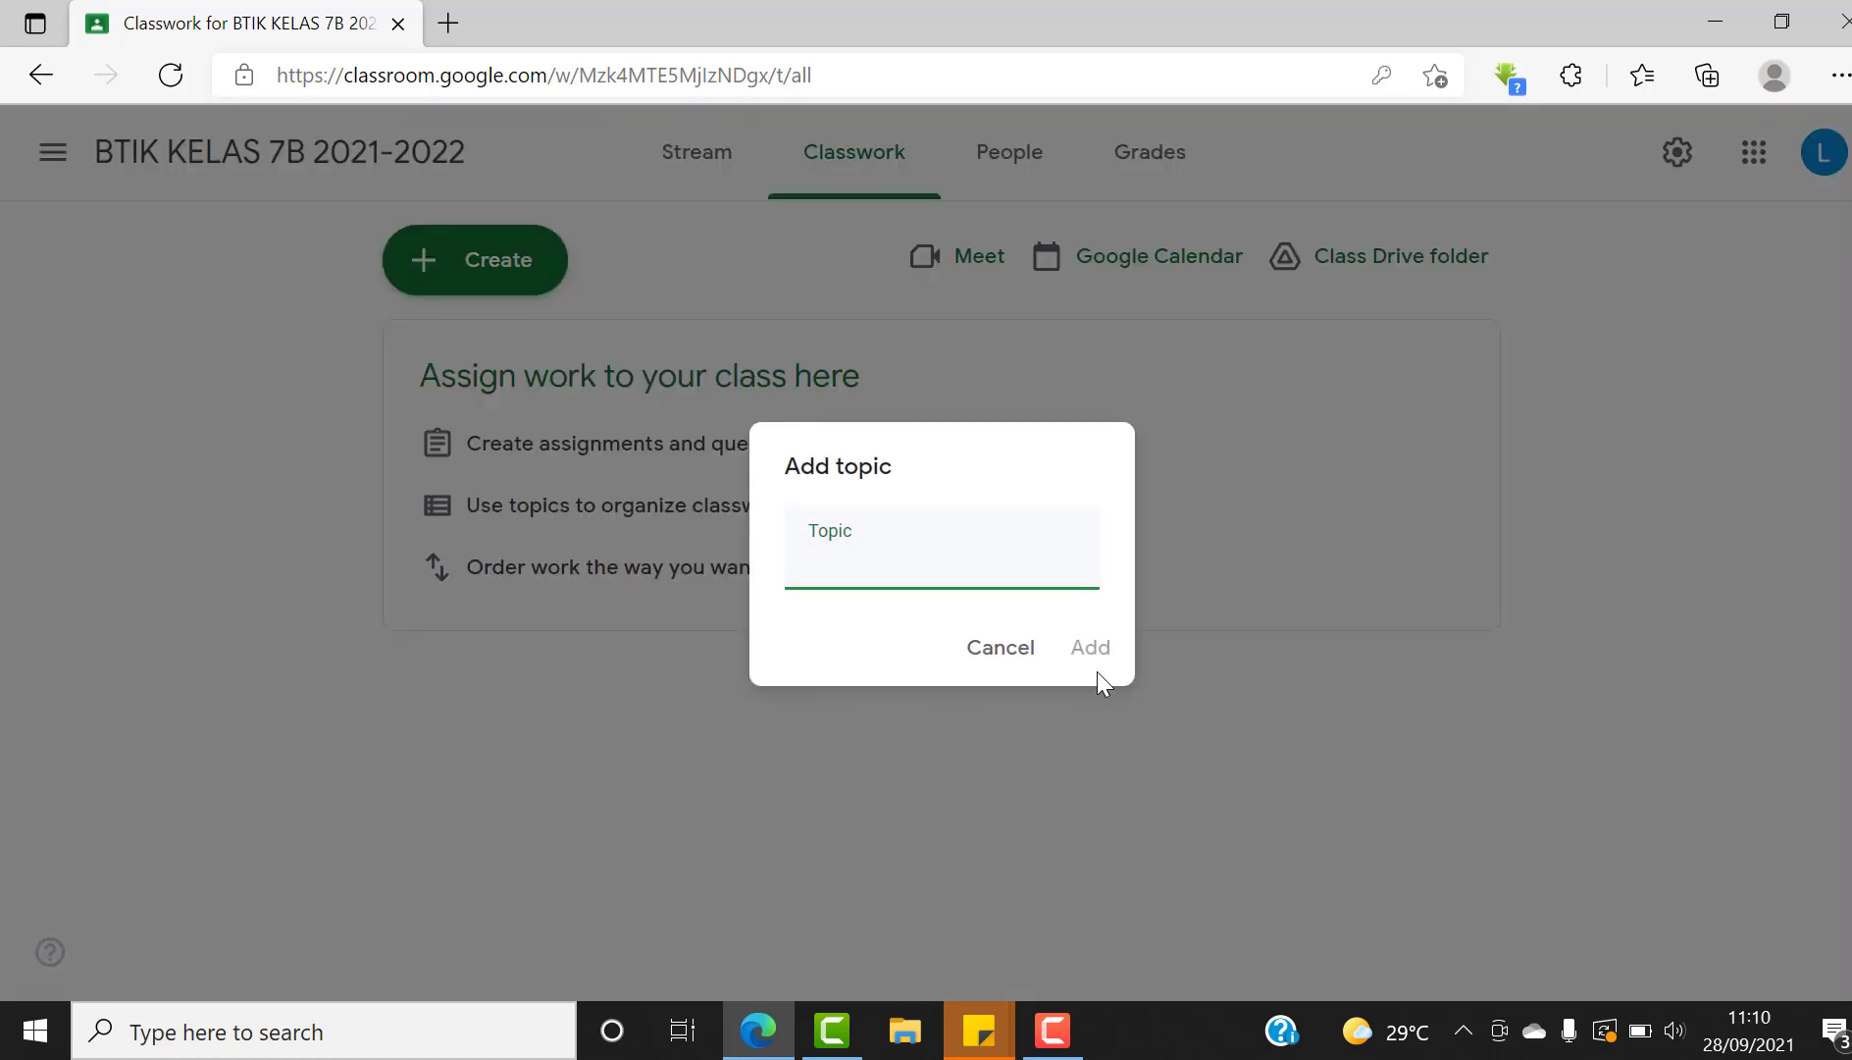
click(1006, 653)
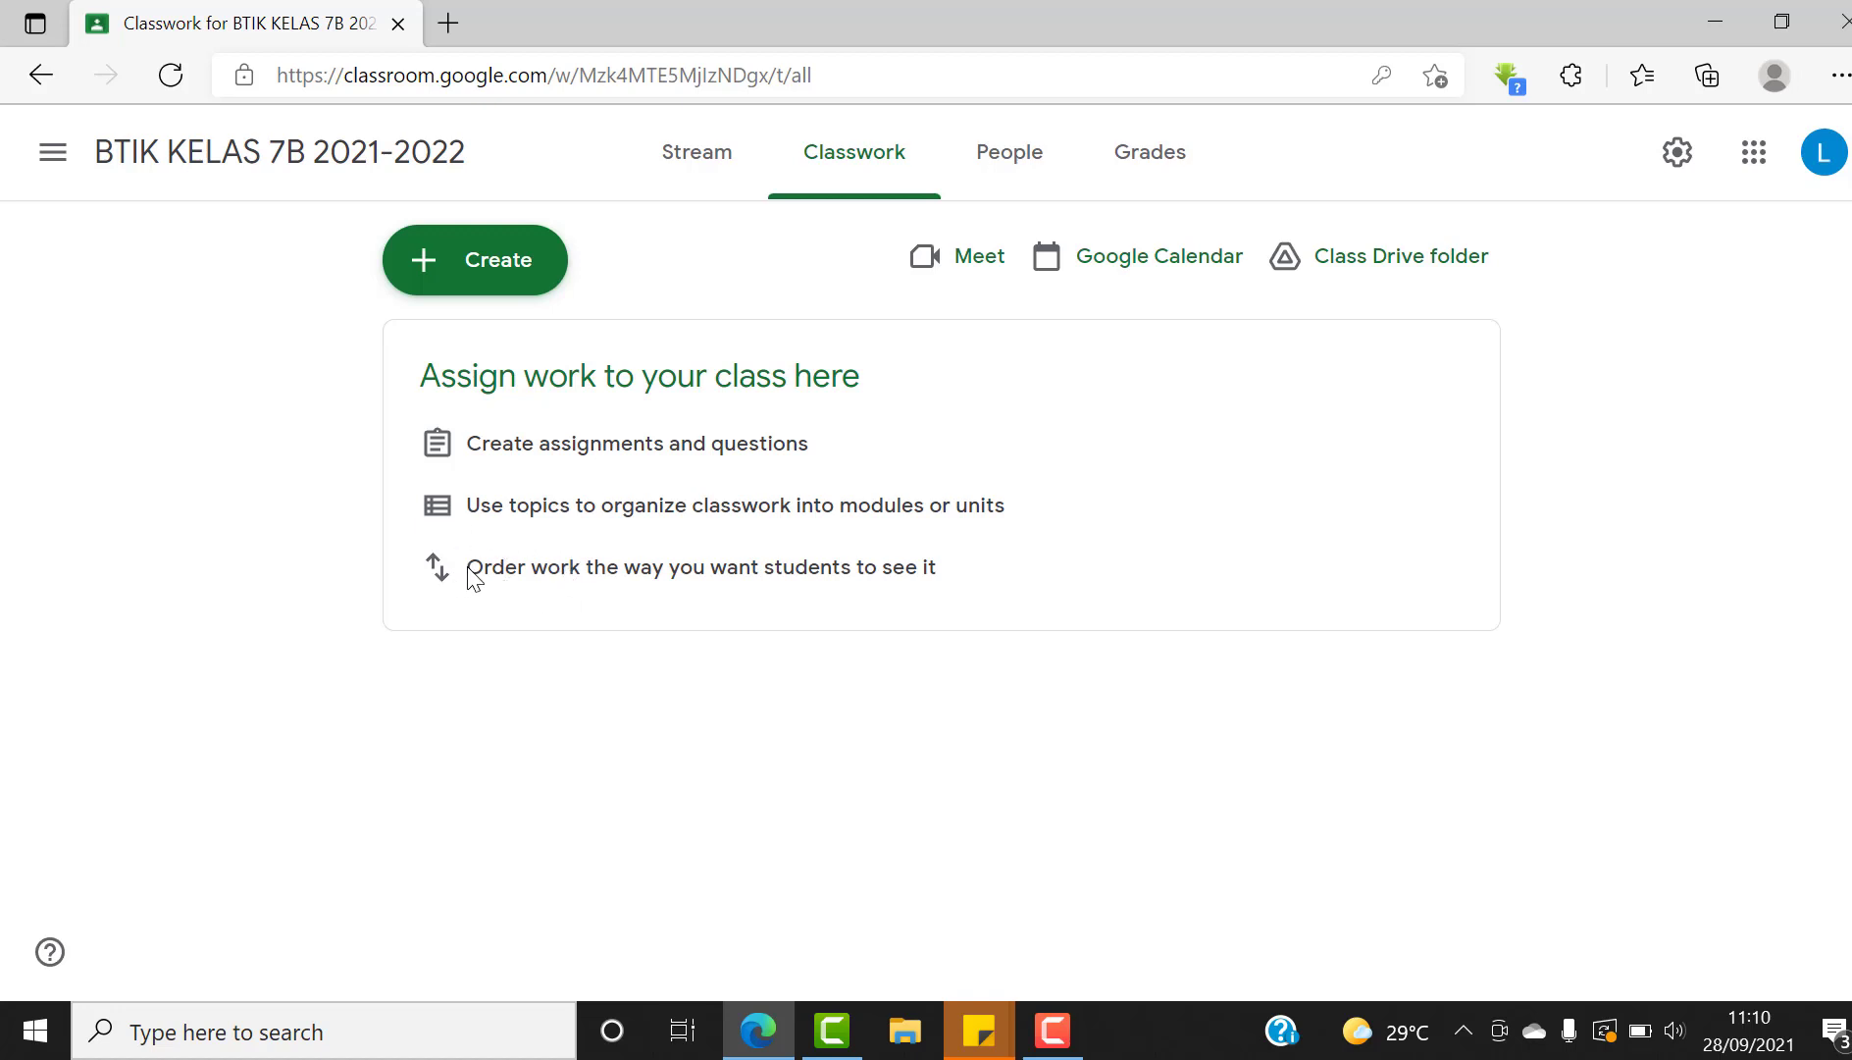
drag(471, 571, 1010, 598)
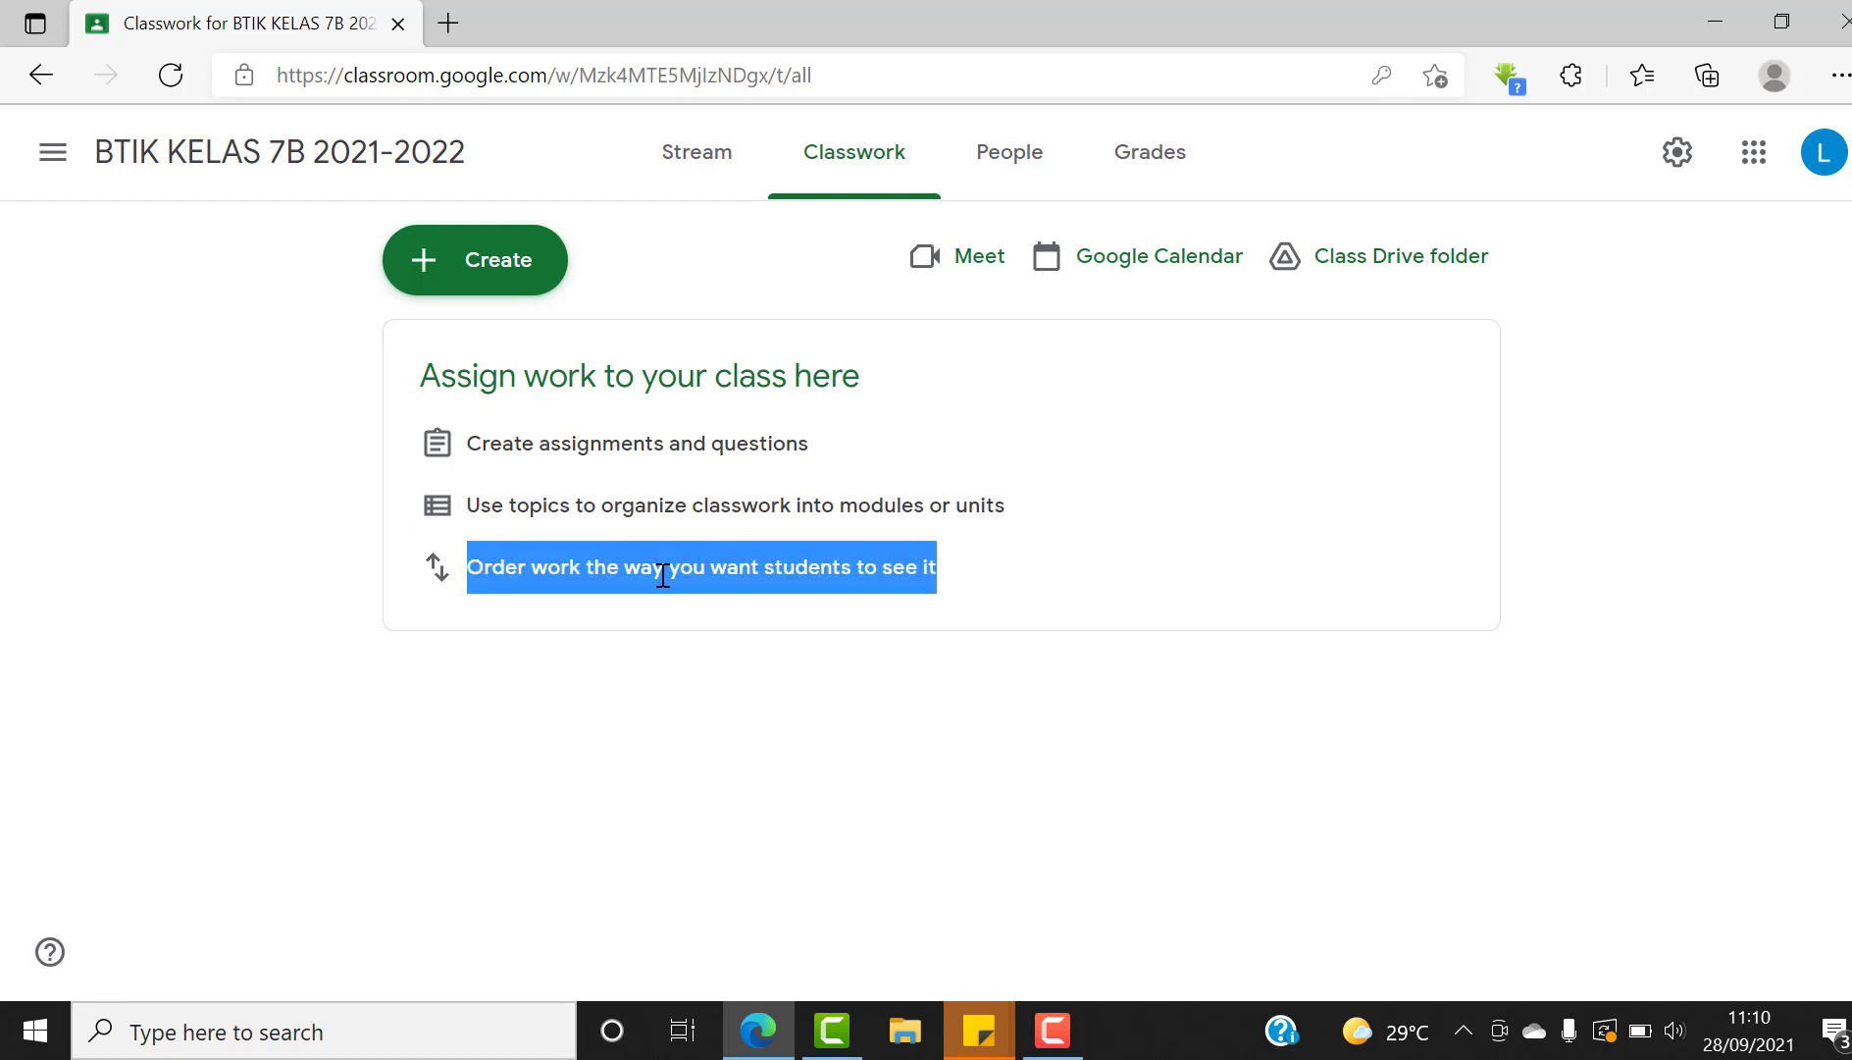
click(650, 667)
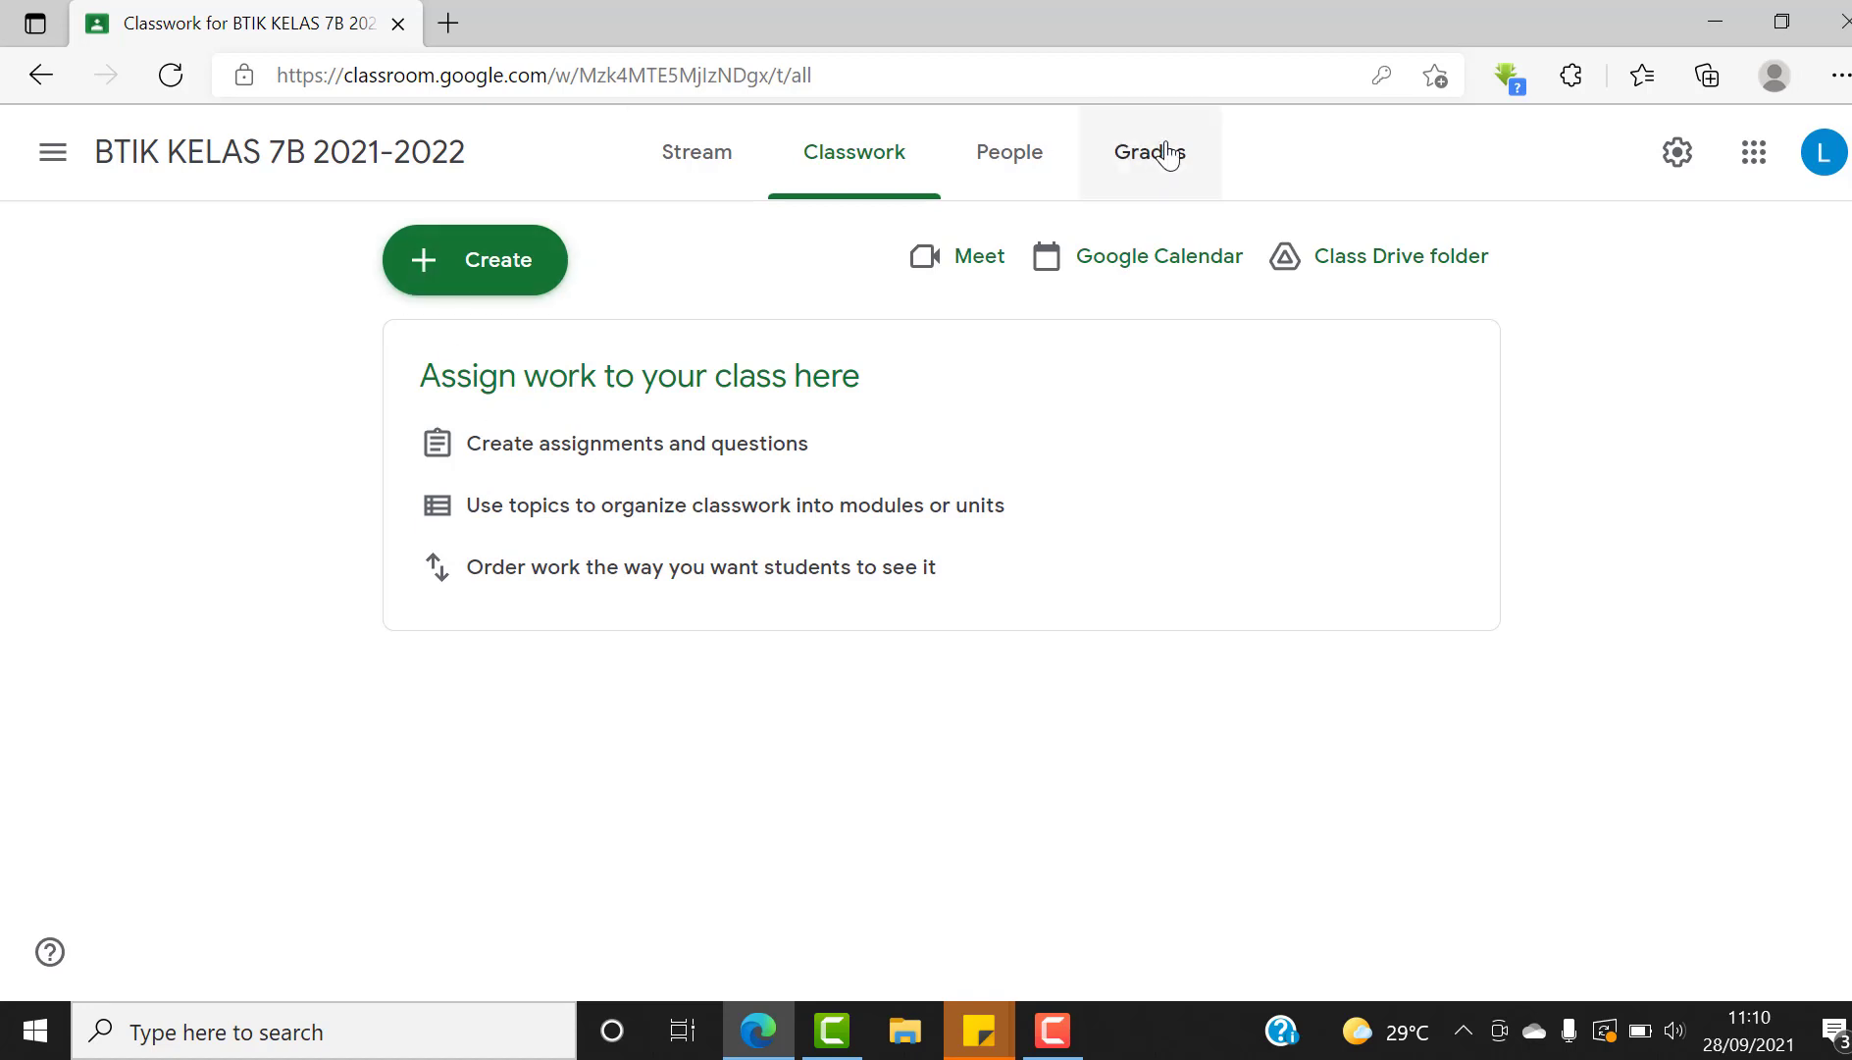
Review the class's teacher and student lists and examine the teacher invitation form without inviting anyone
click(1023, 164)
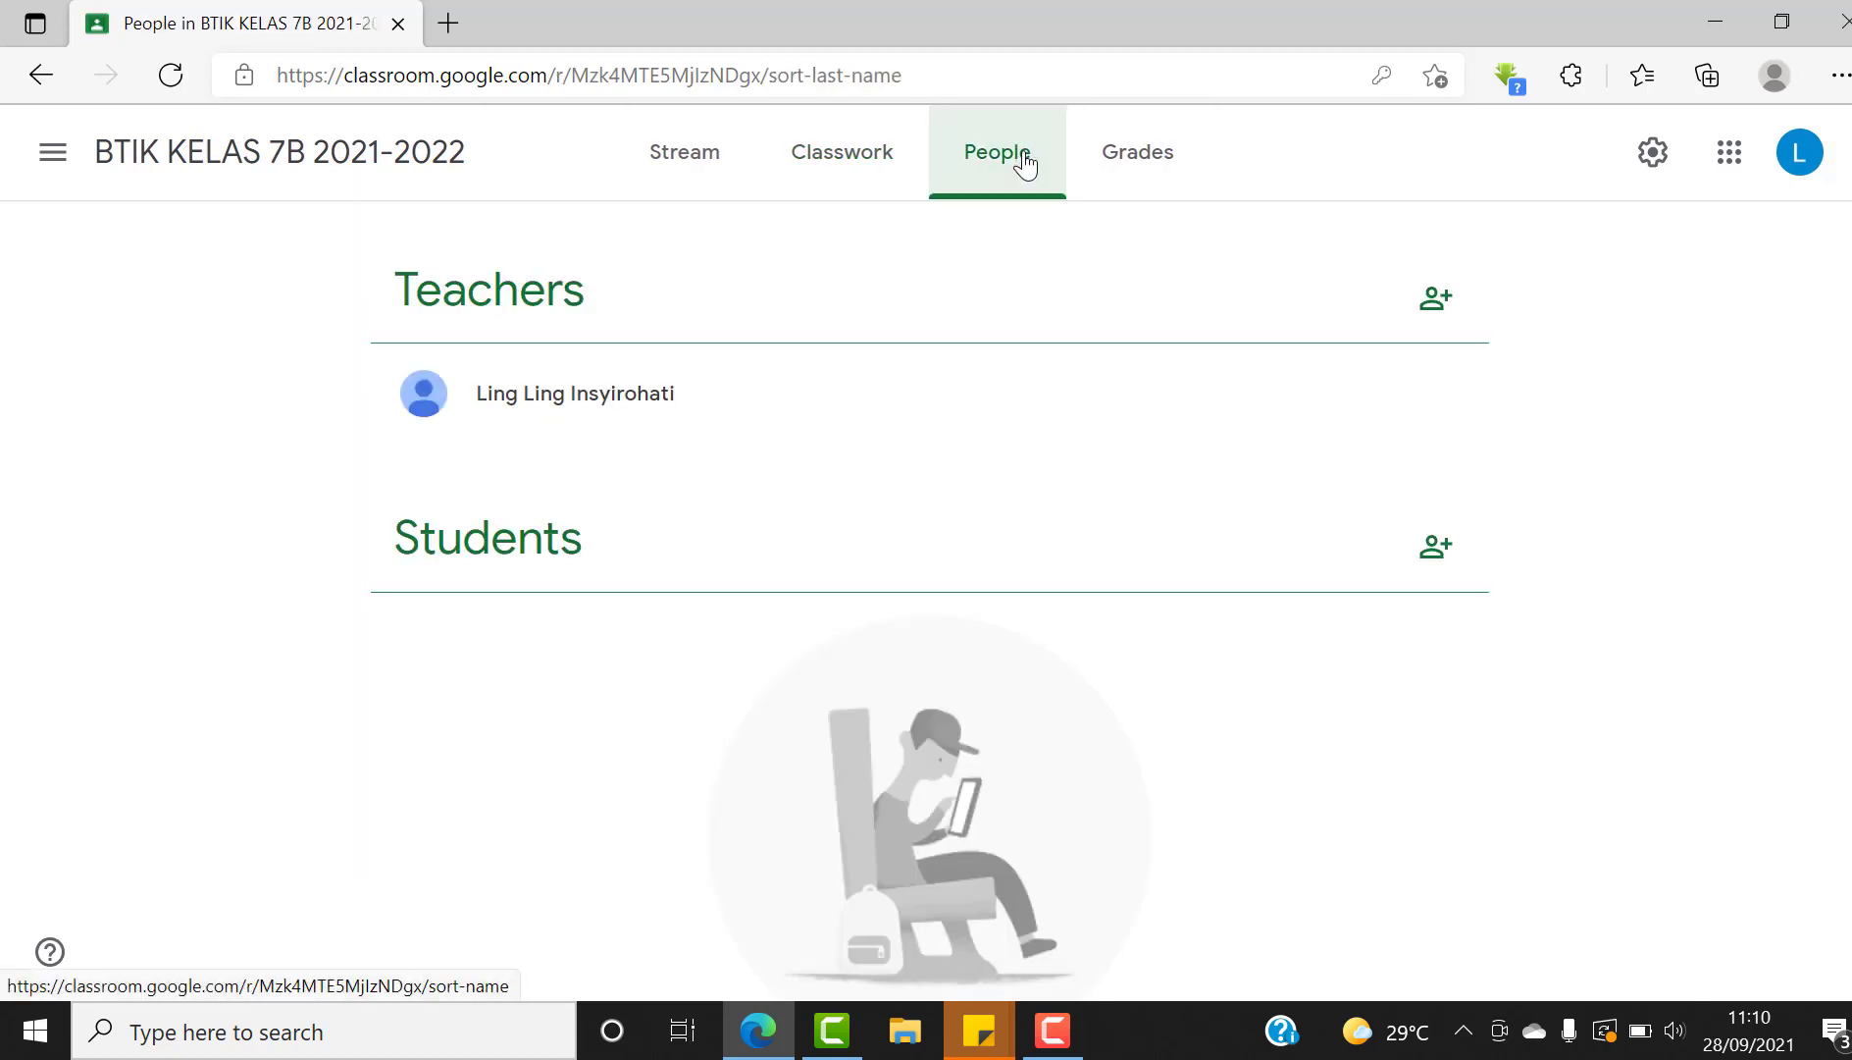
scroll(930, 628, down, 2)
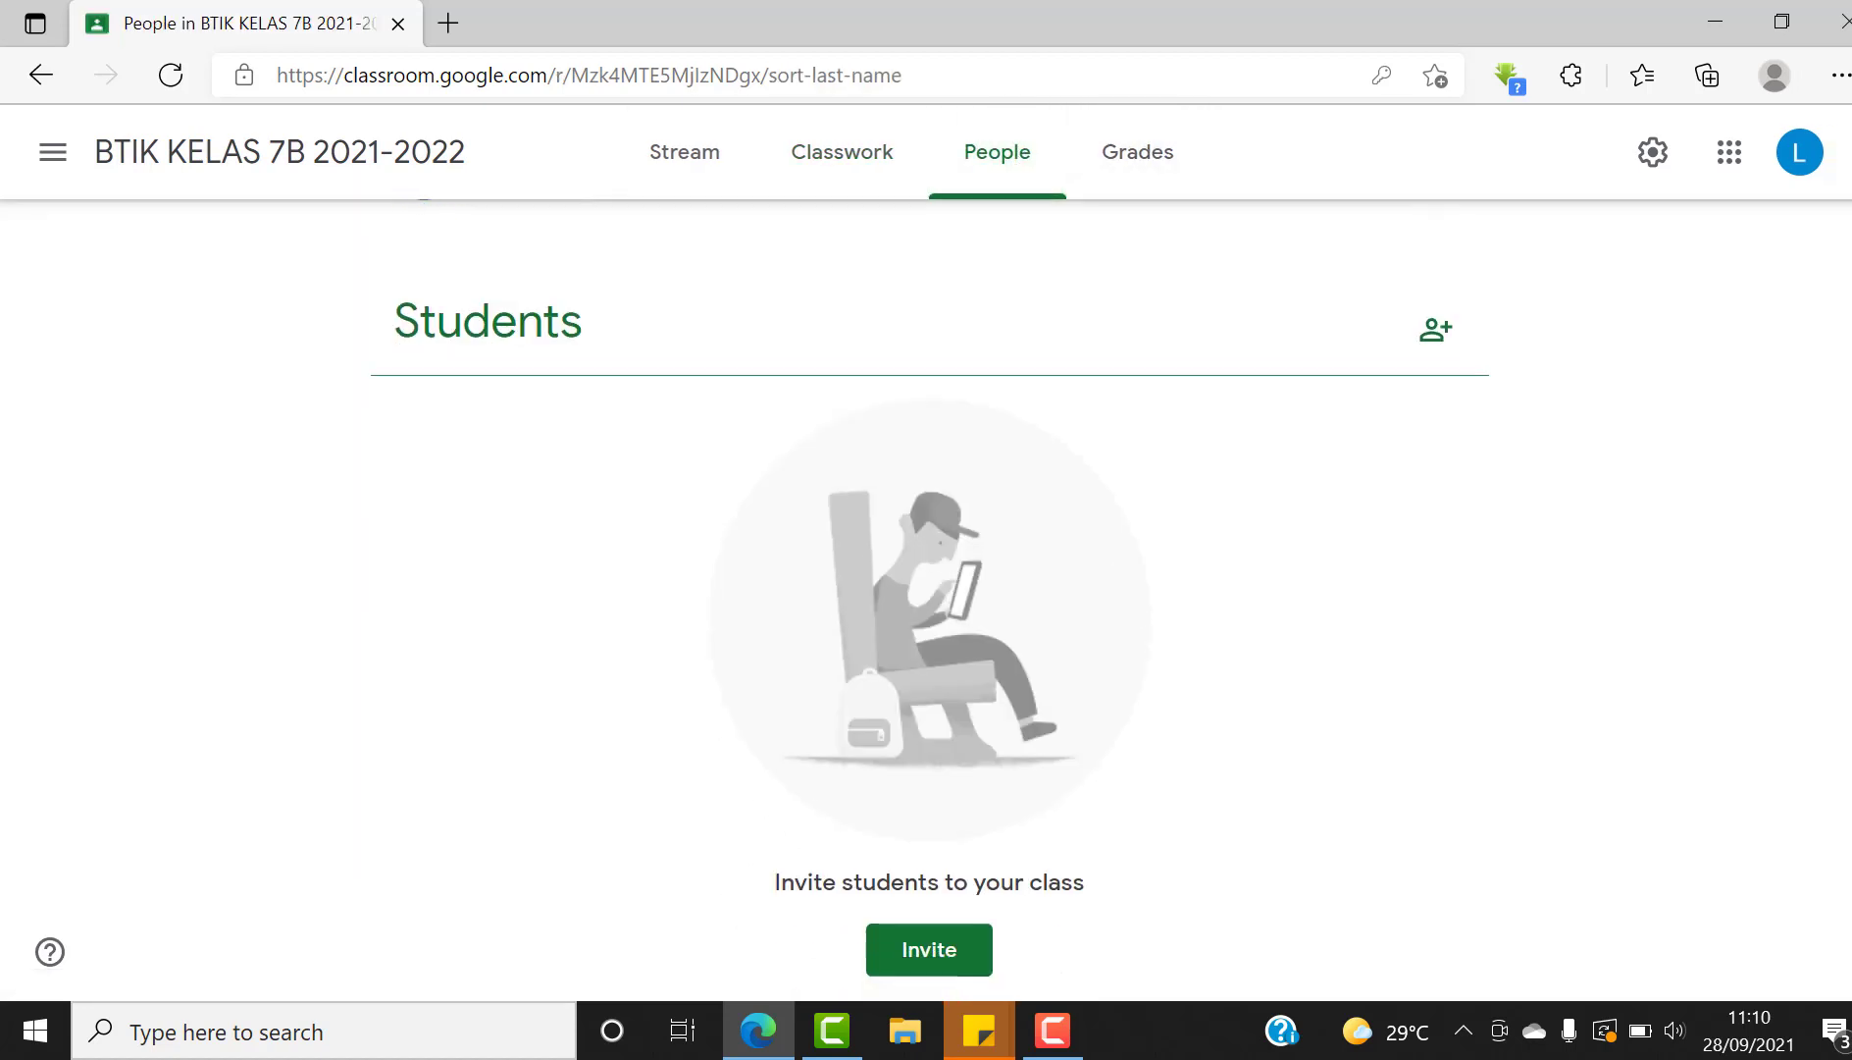
scroll(930, 628, up, 2)
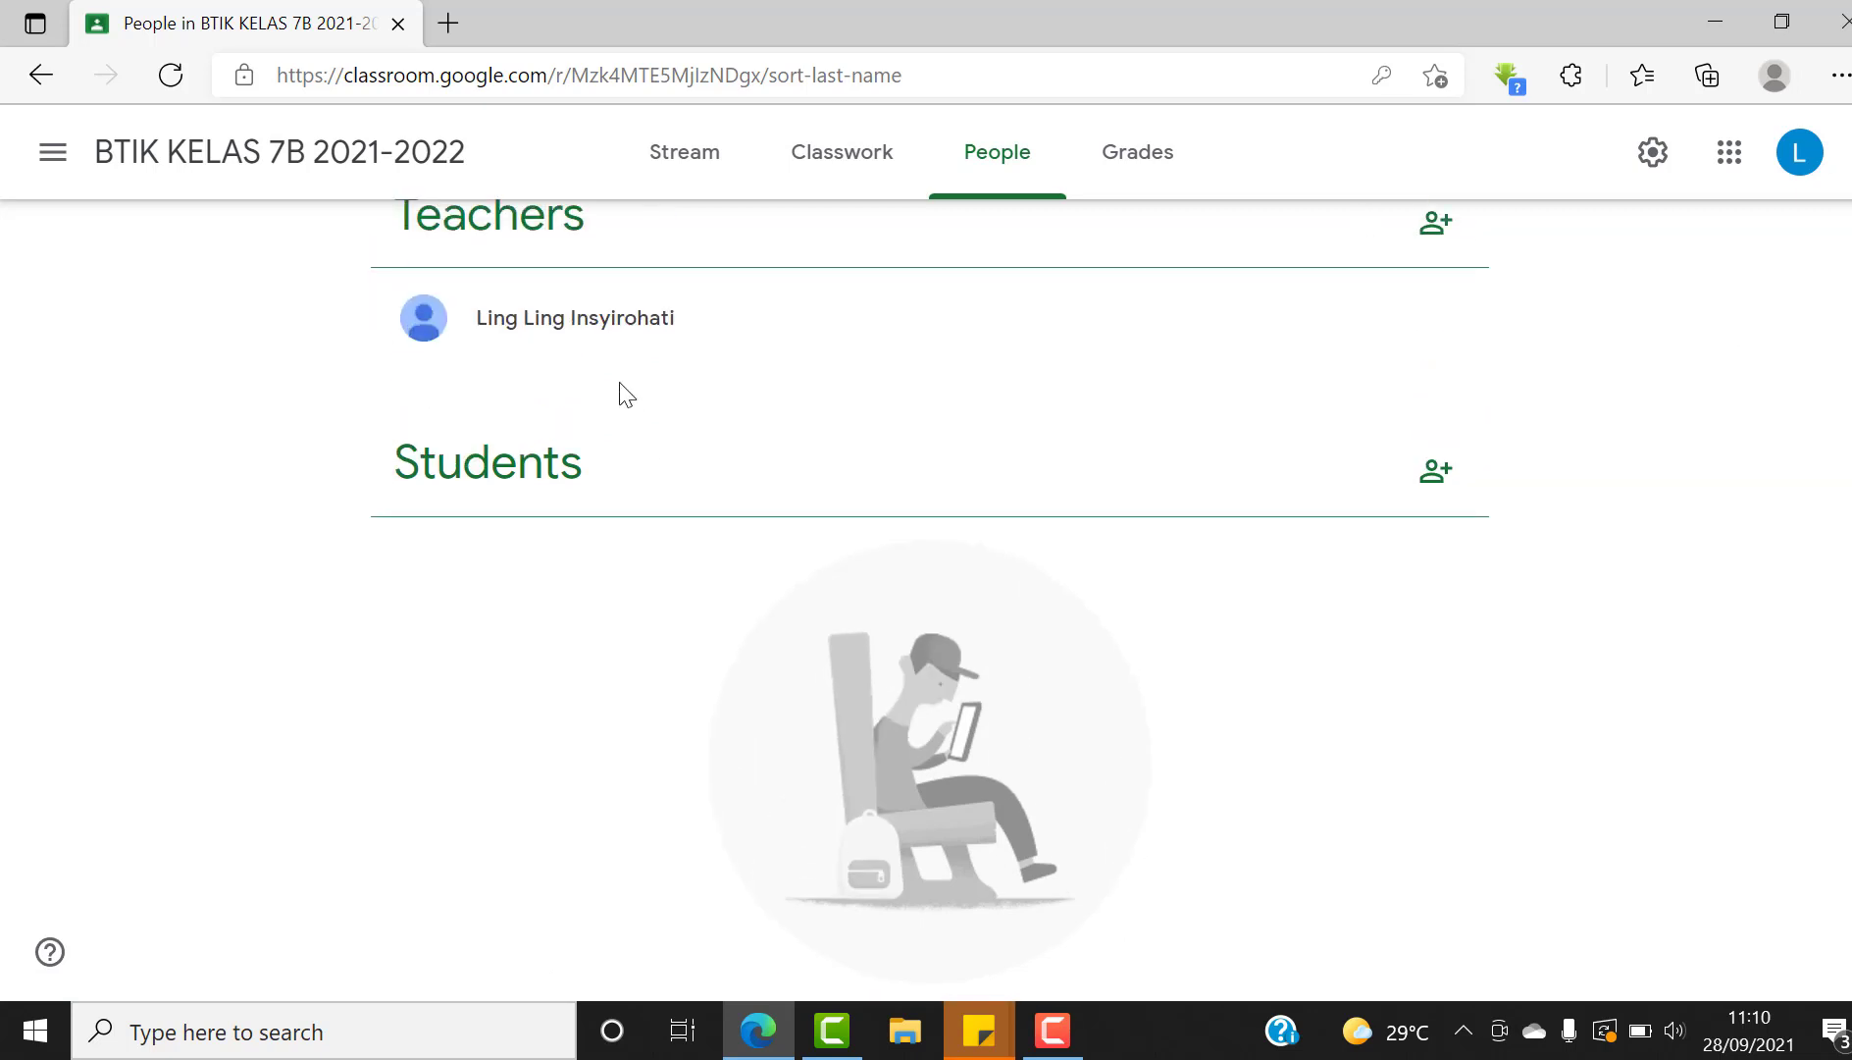
click(1423, 249)
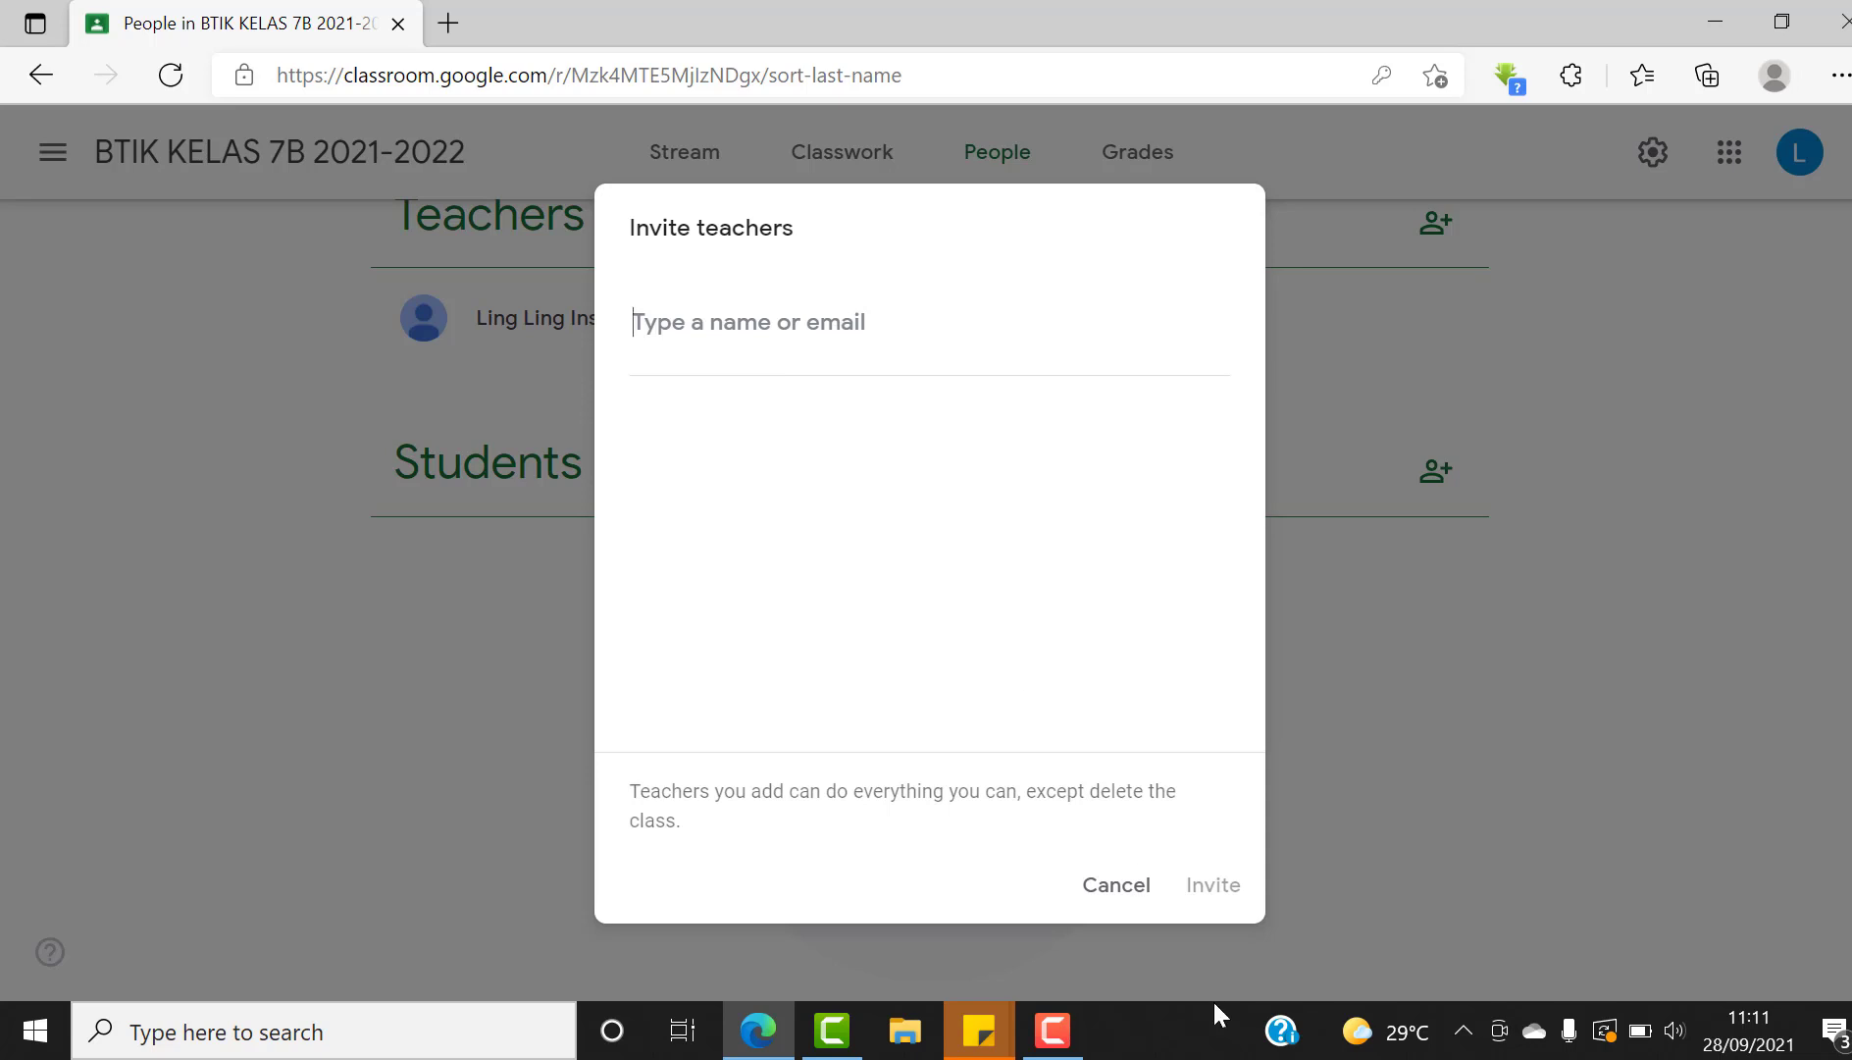
click(1126, 891)
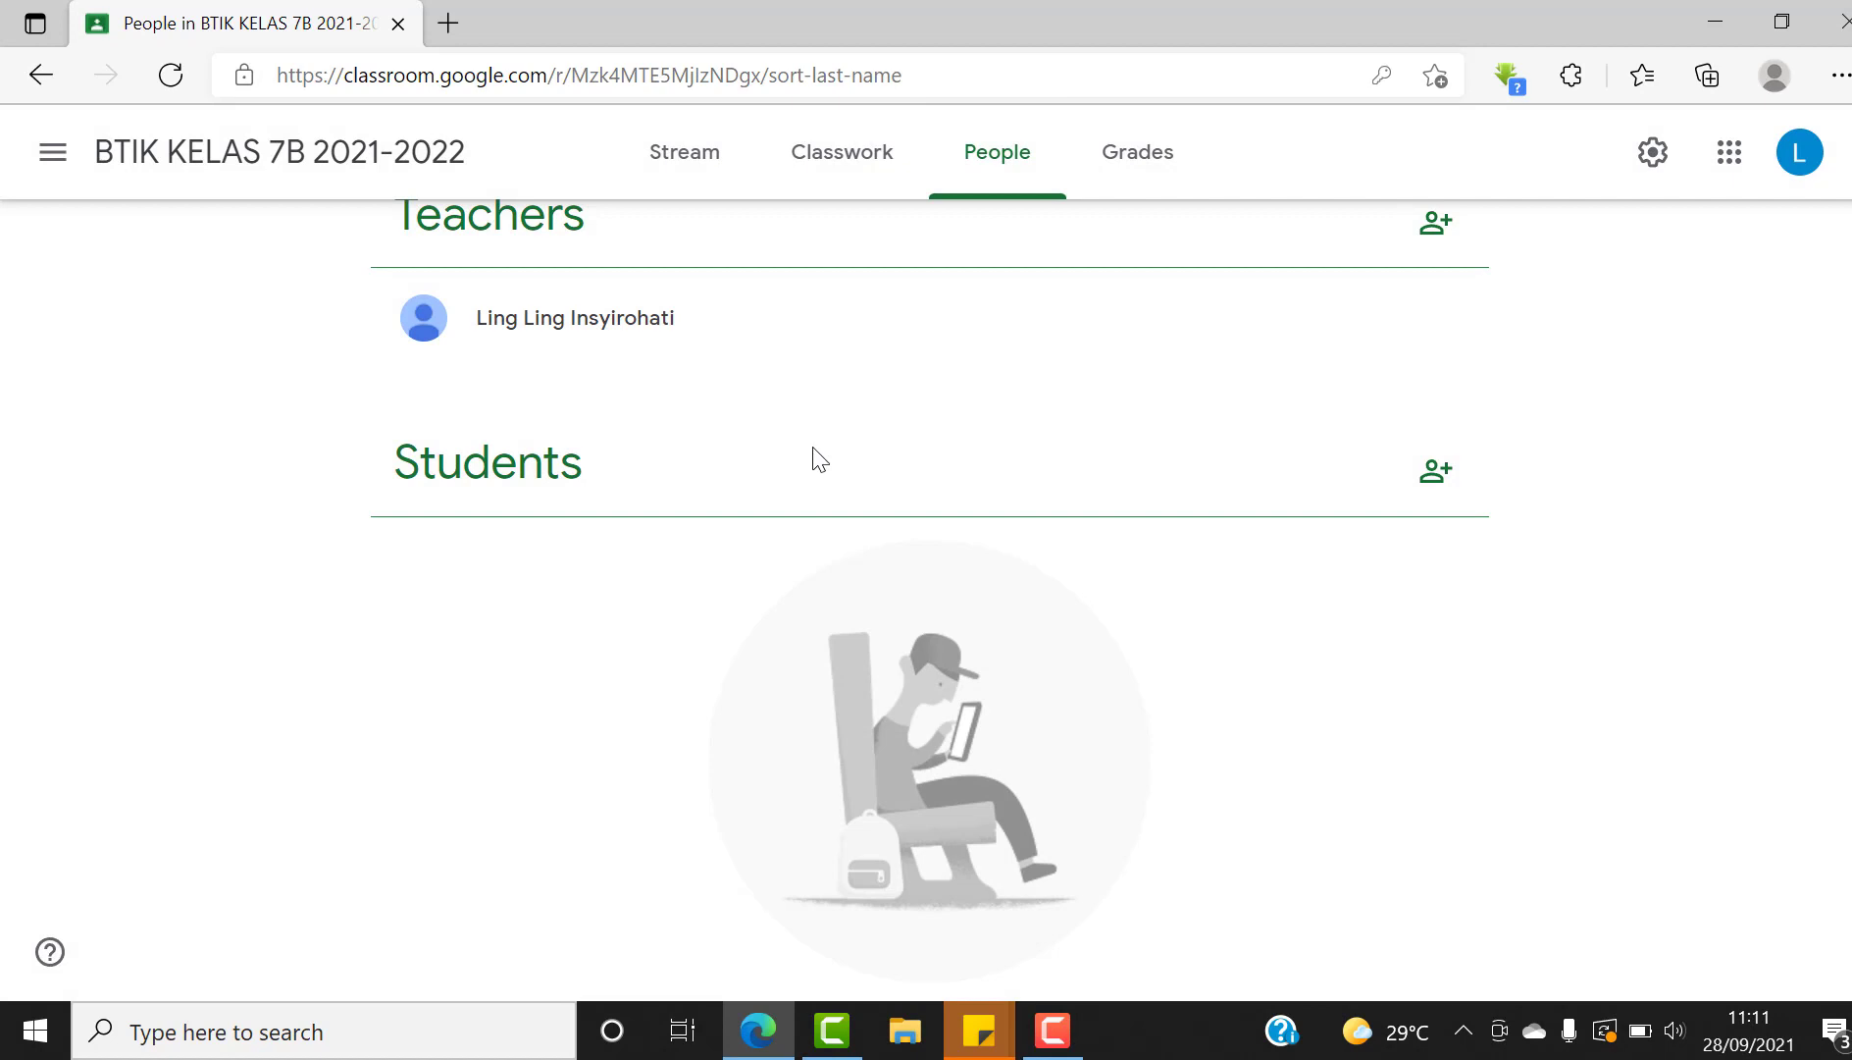
Examine the student invitation form without inviting anyone, and highlight the class code on the stream page
click(1436, 473)
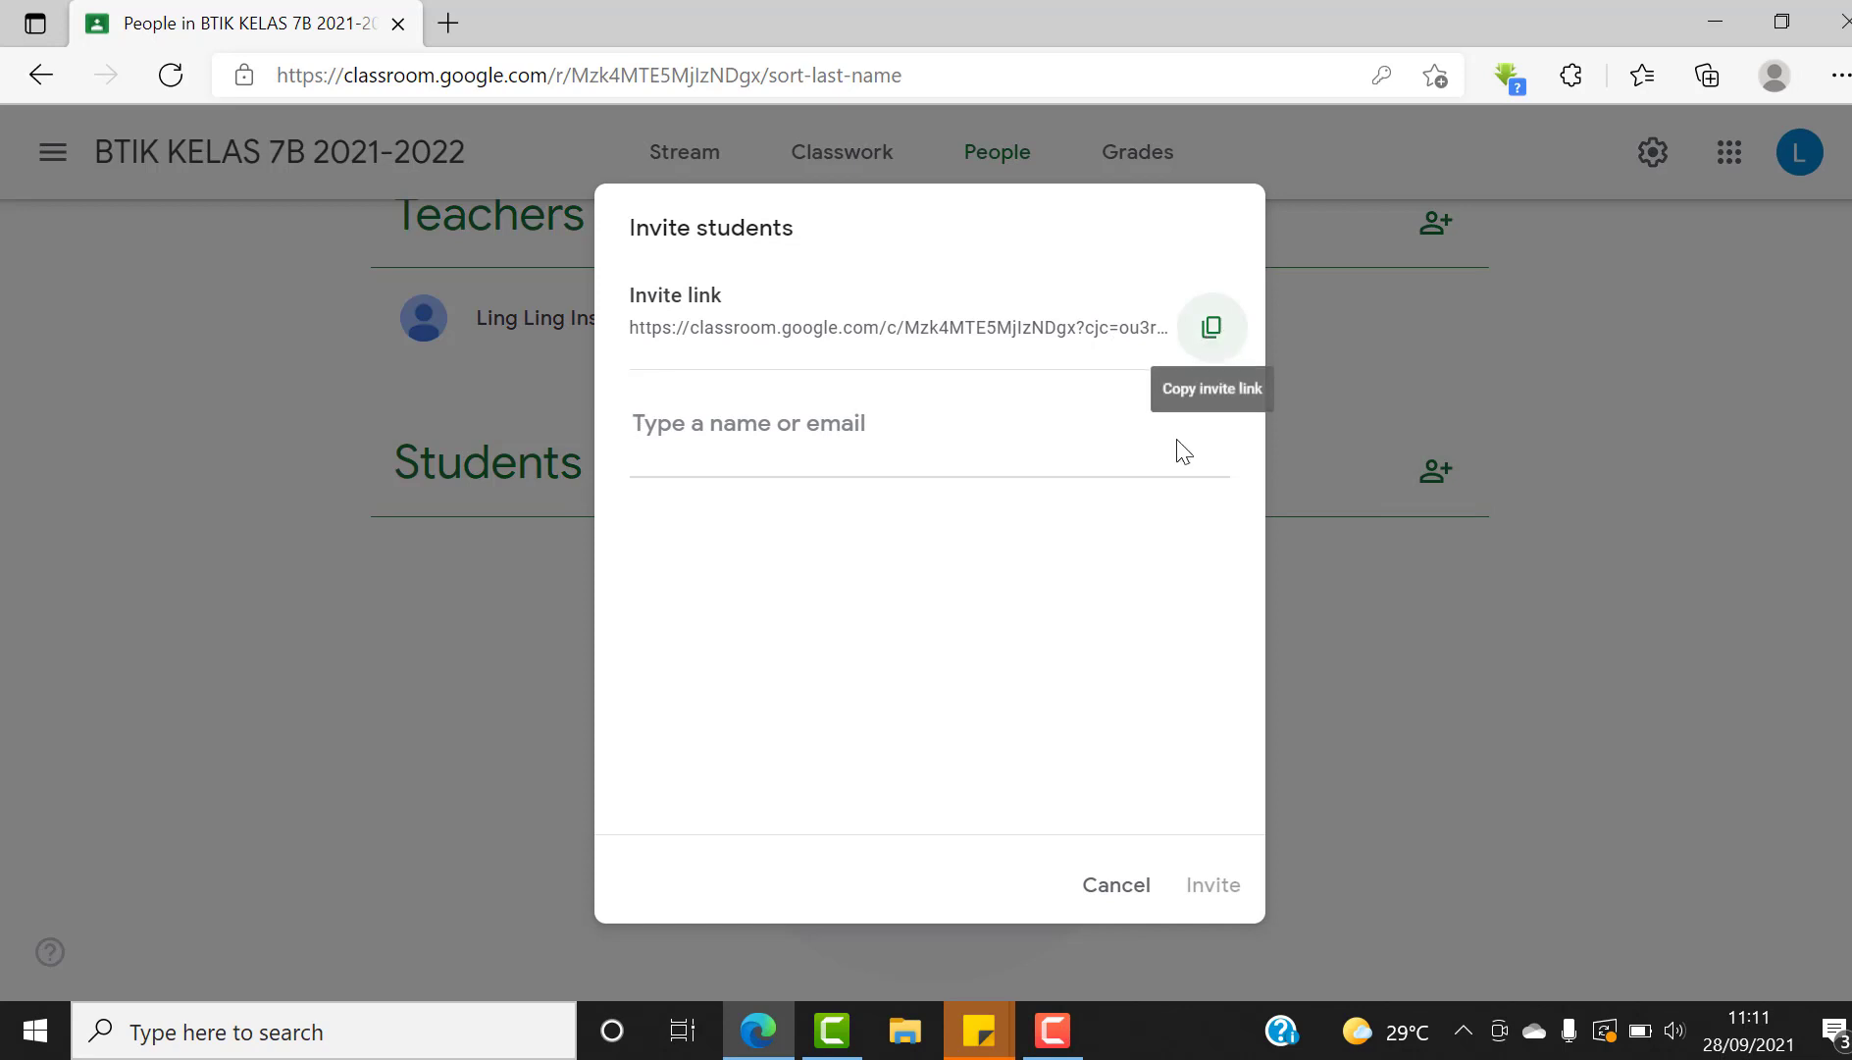
click(1120, 886)
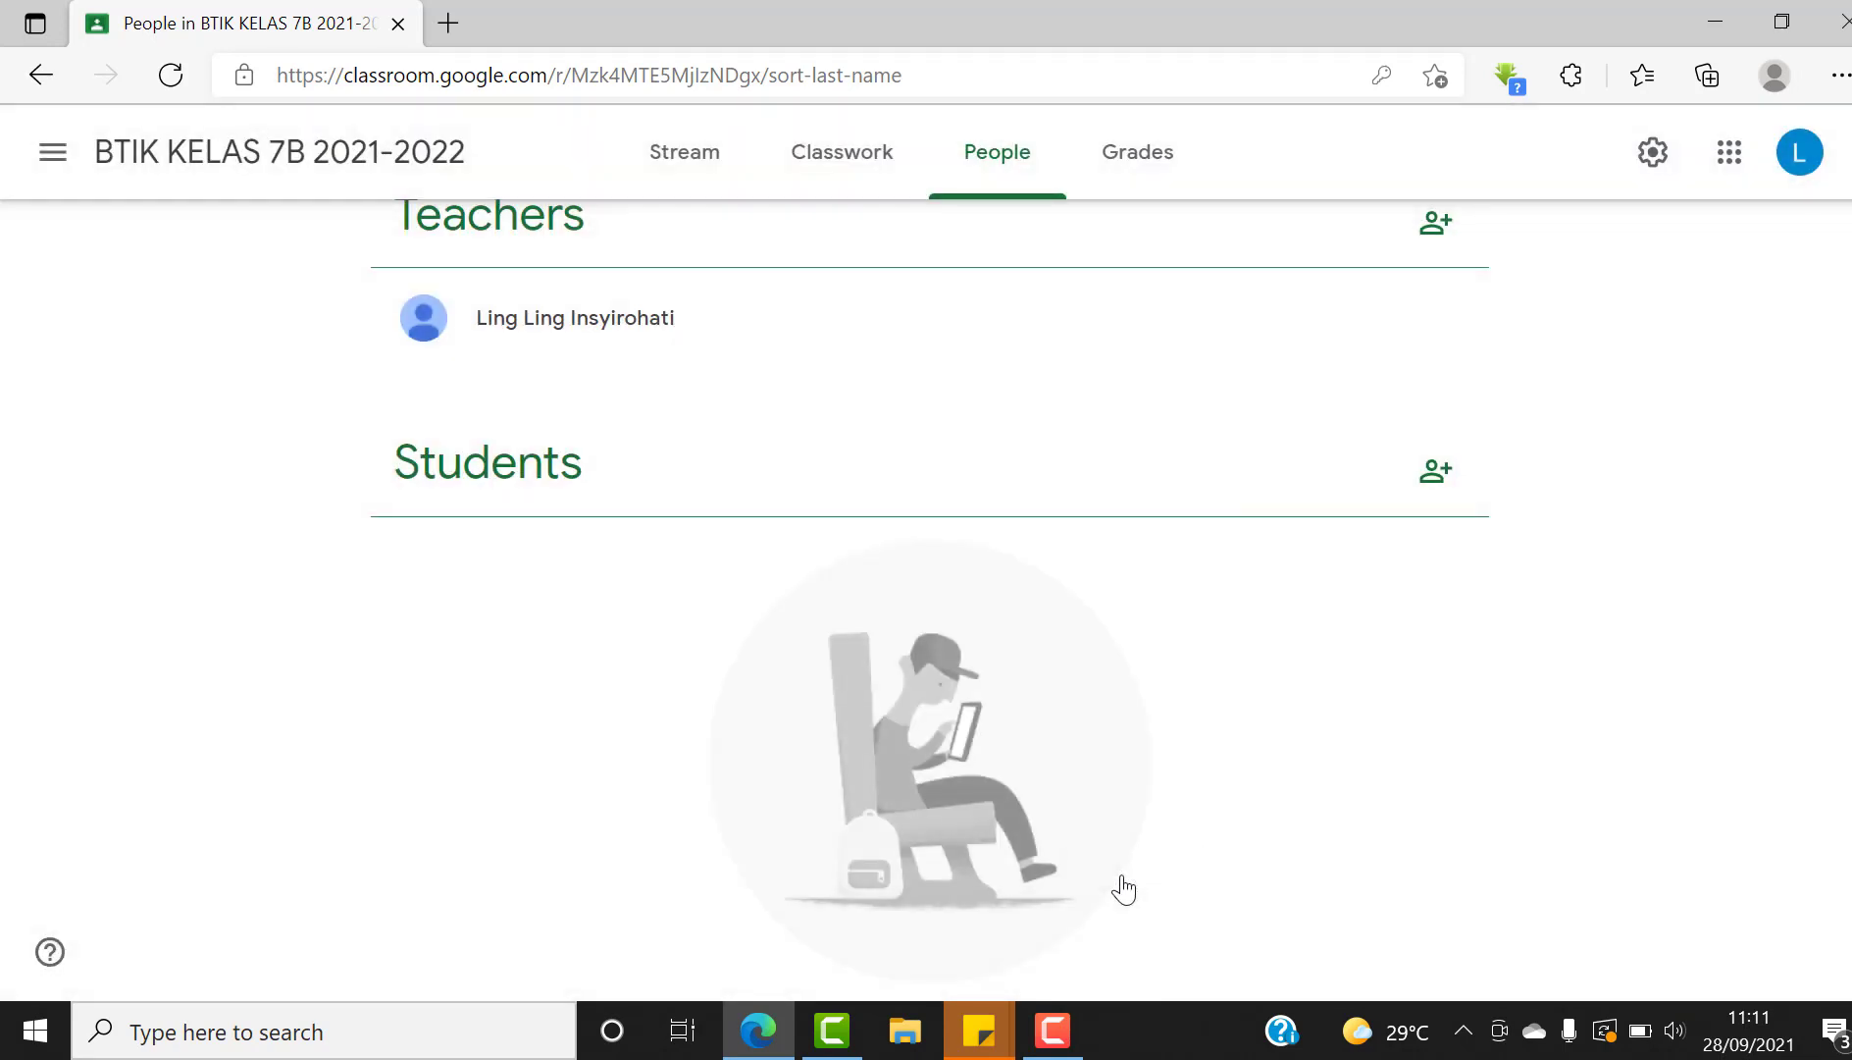
scroll(1820, 558, down, 2)
scroll(1820, 558, up, 1)
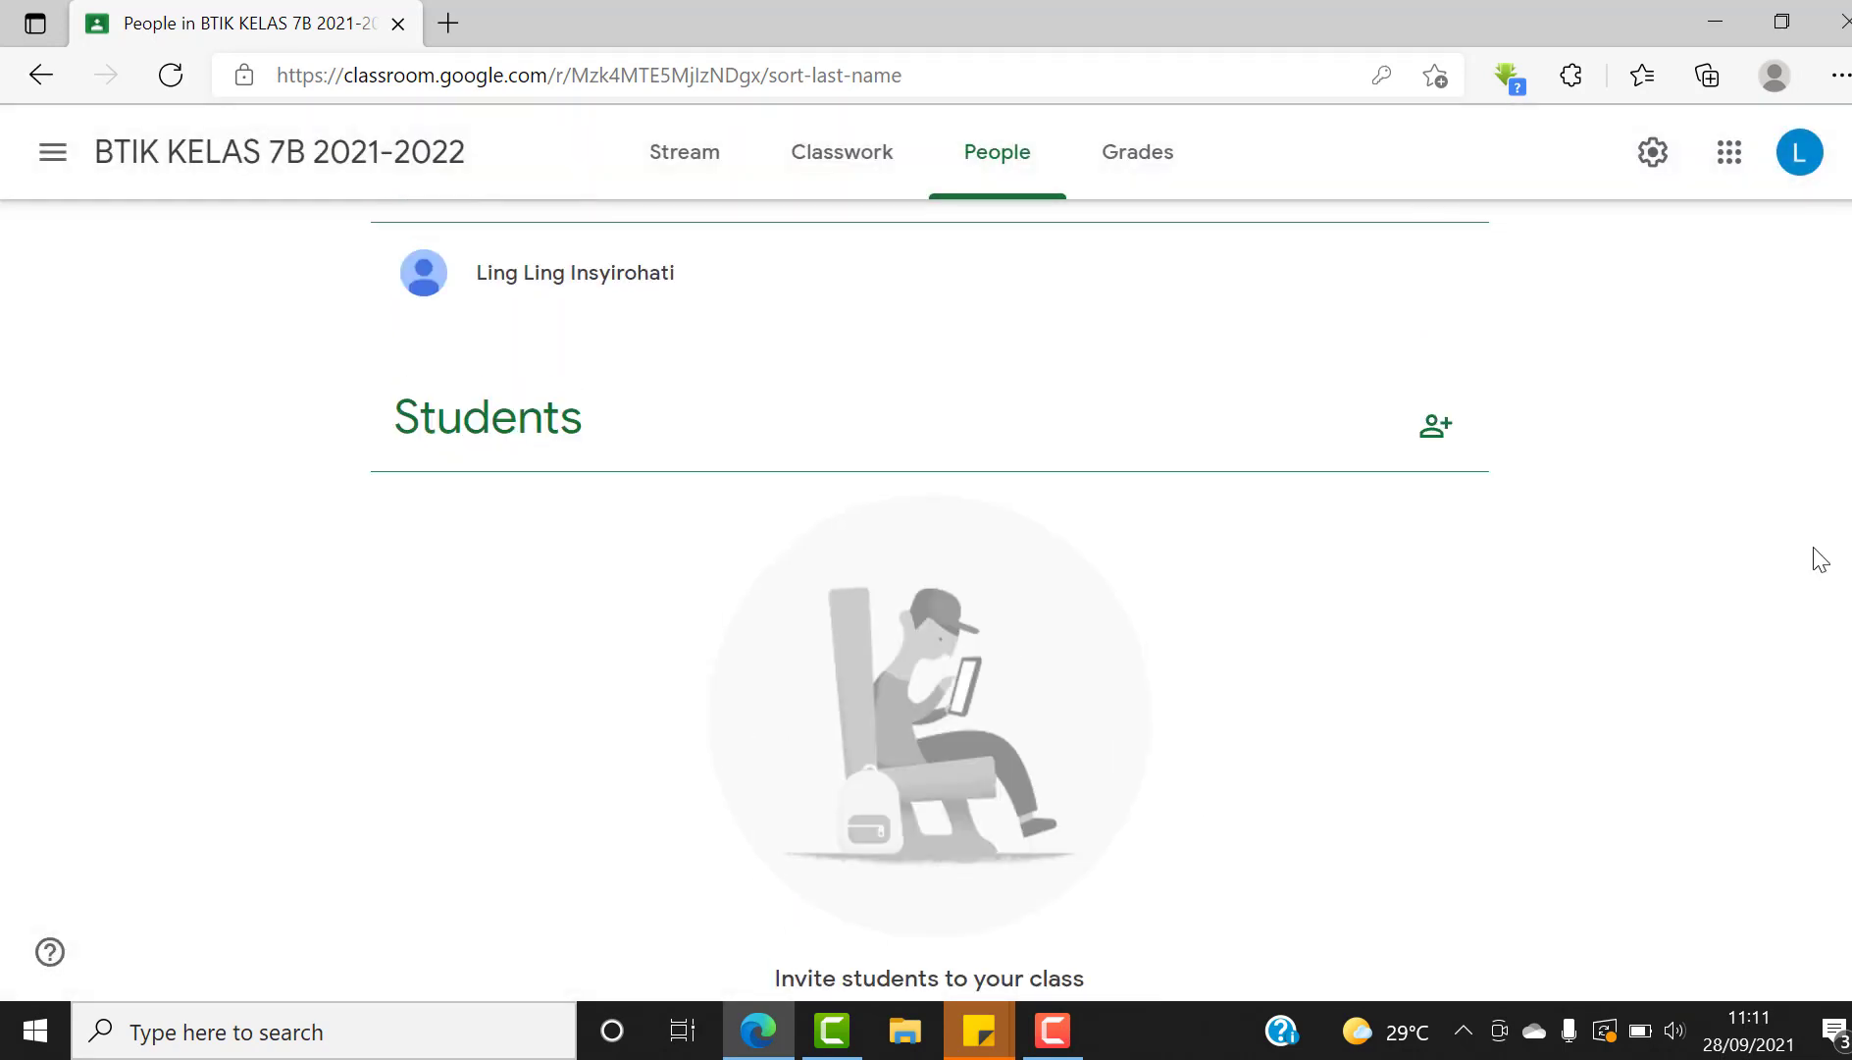
click(102, 155)
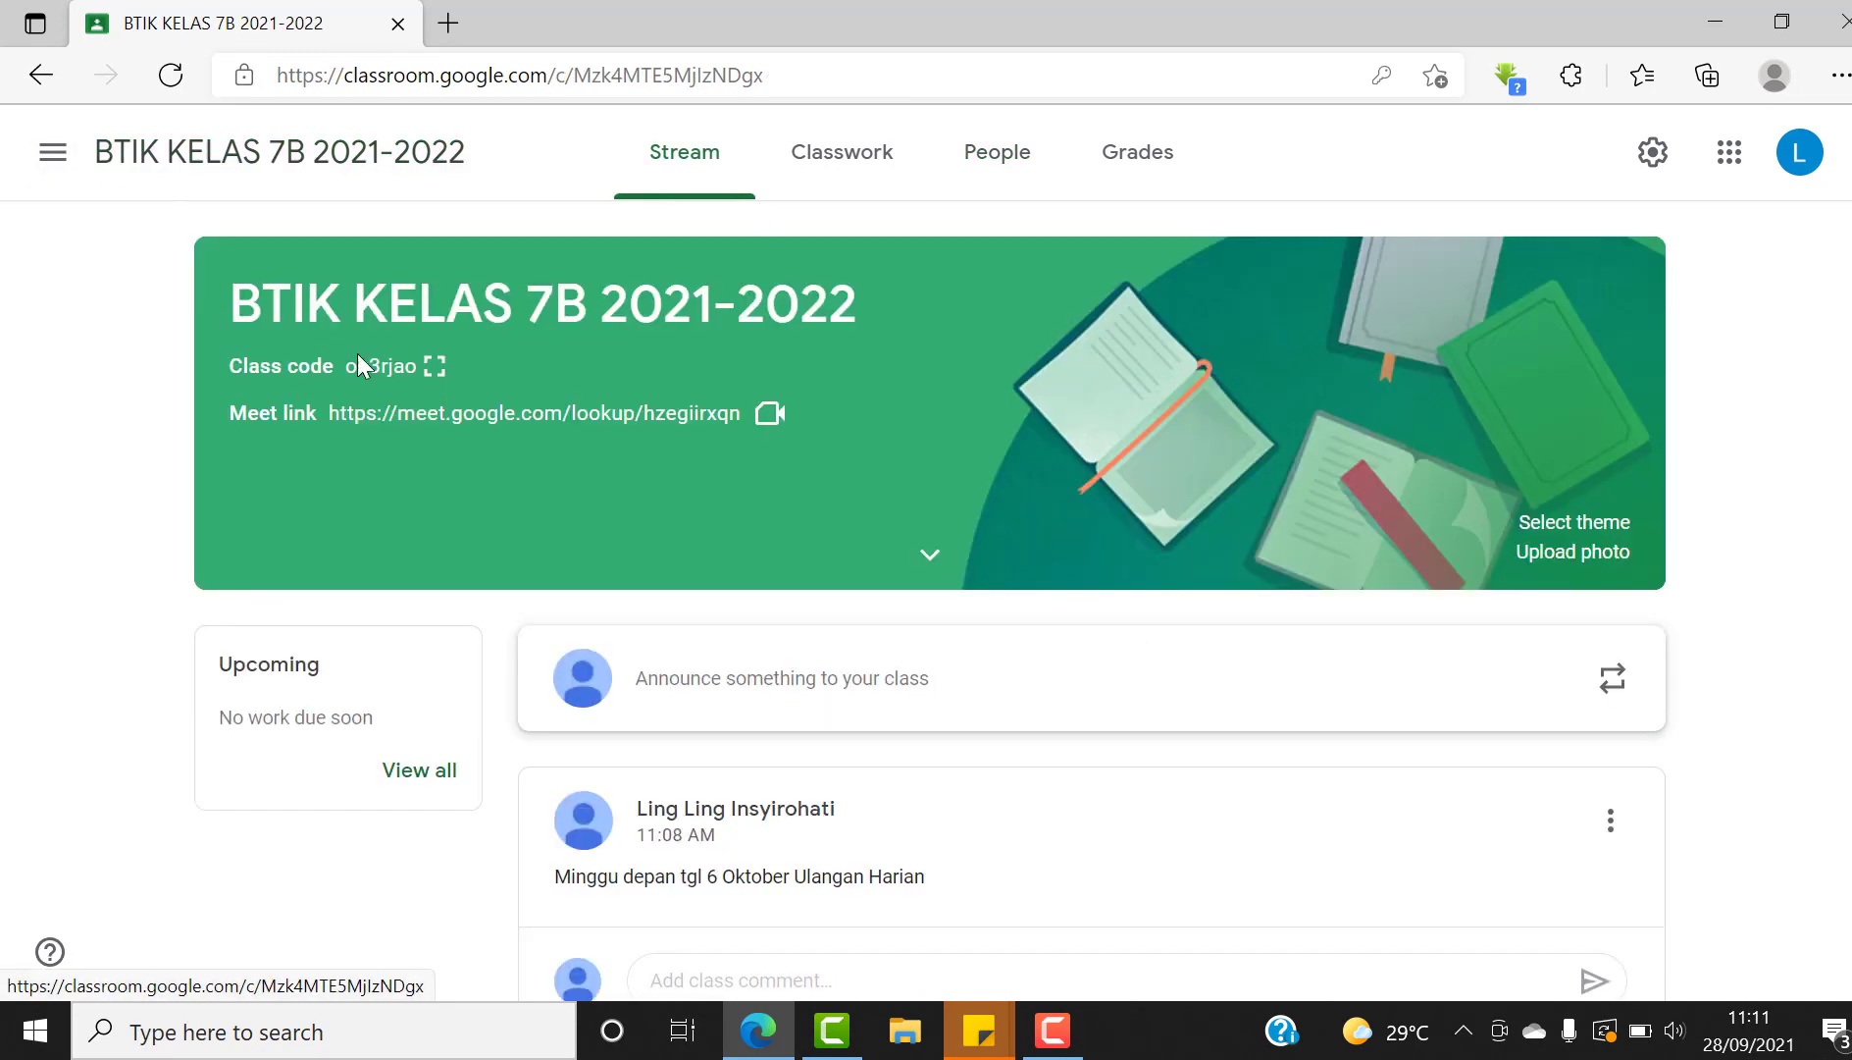
double_click(361, 367)
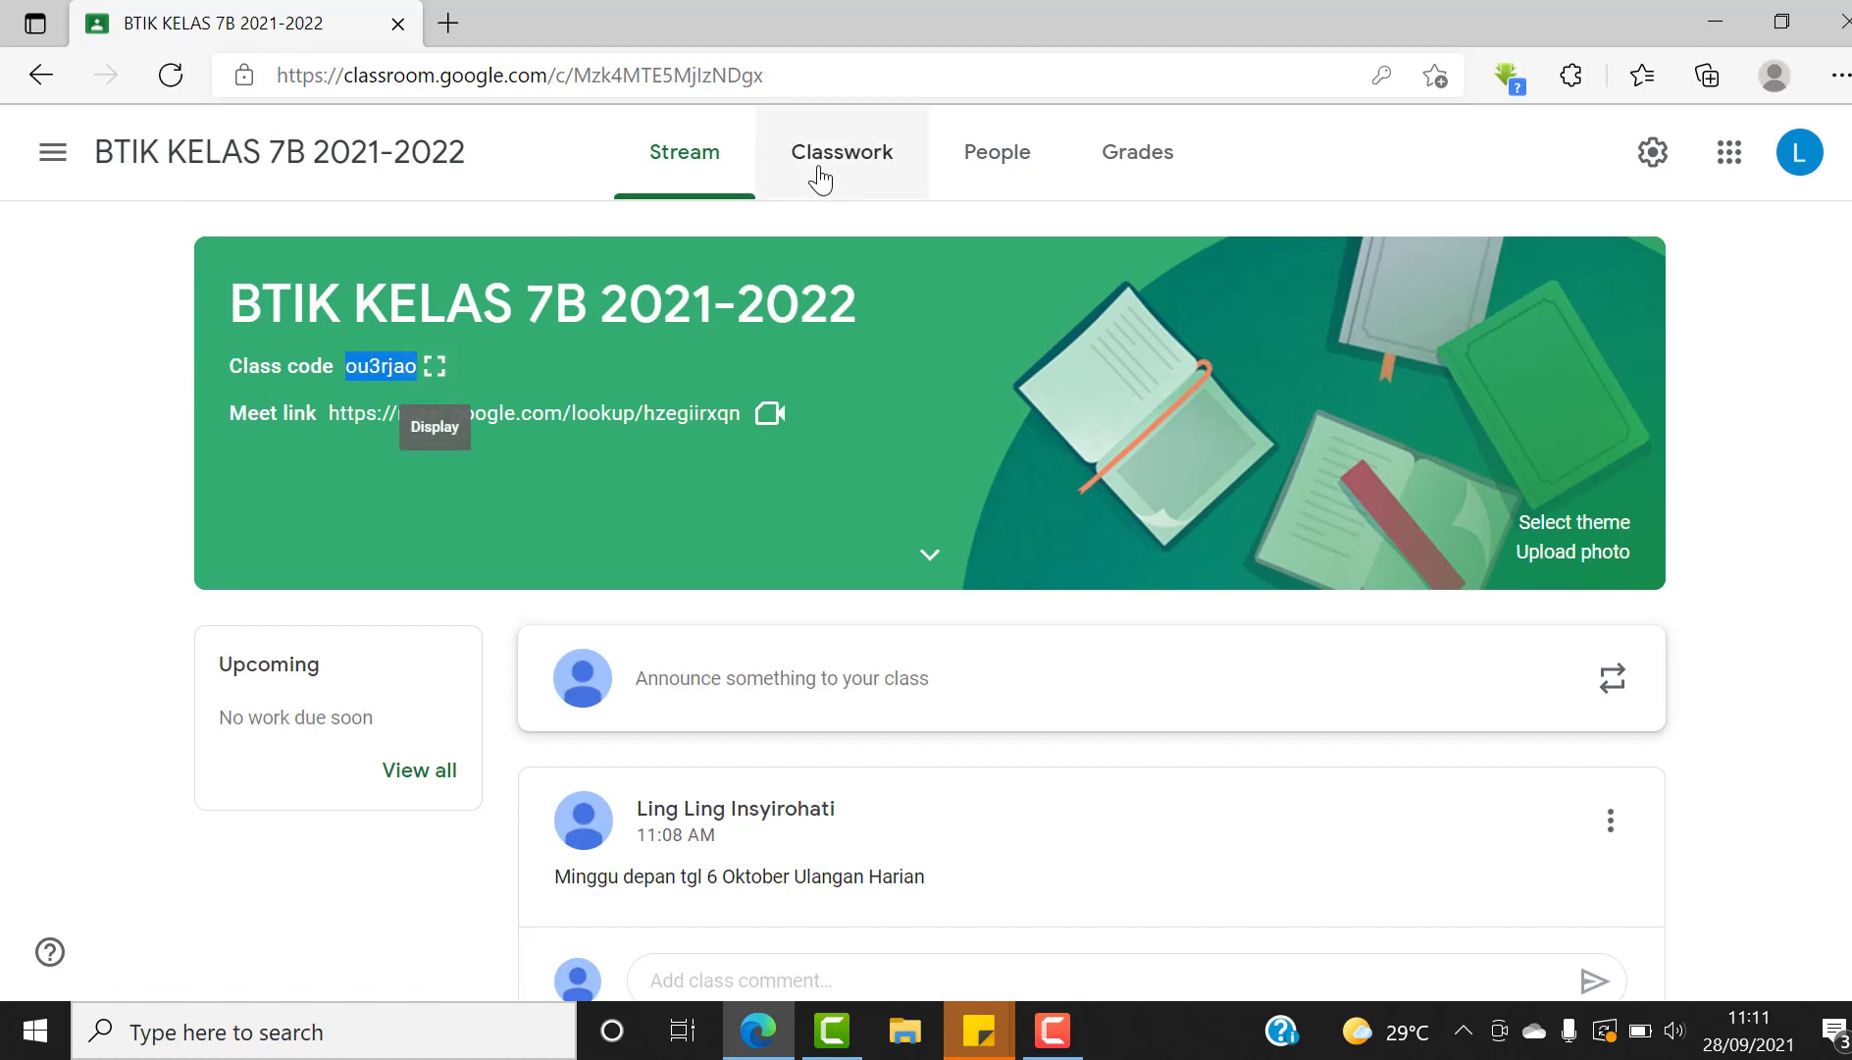
Review the class's people list once more and open its grades page
click(962, 155)
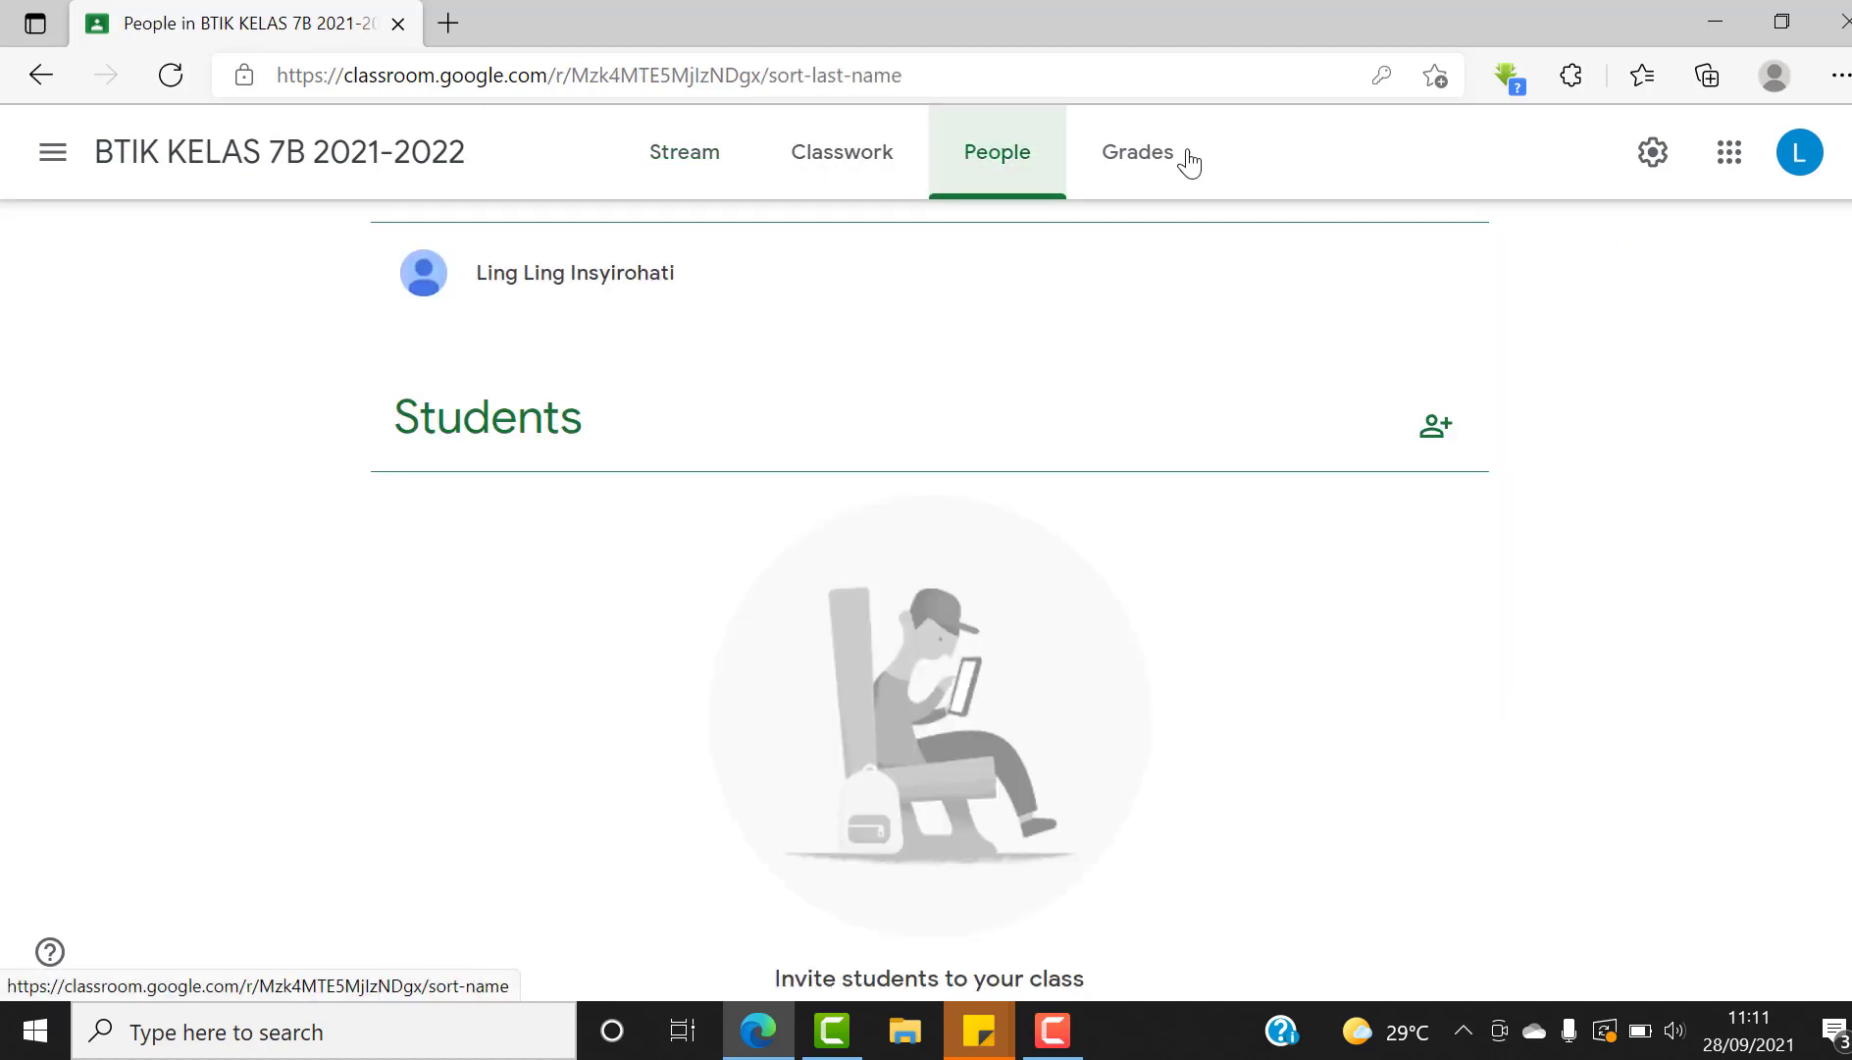
drag(1850, 302, 1791, 221)
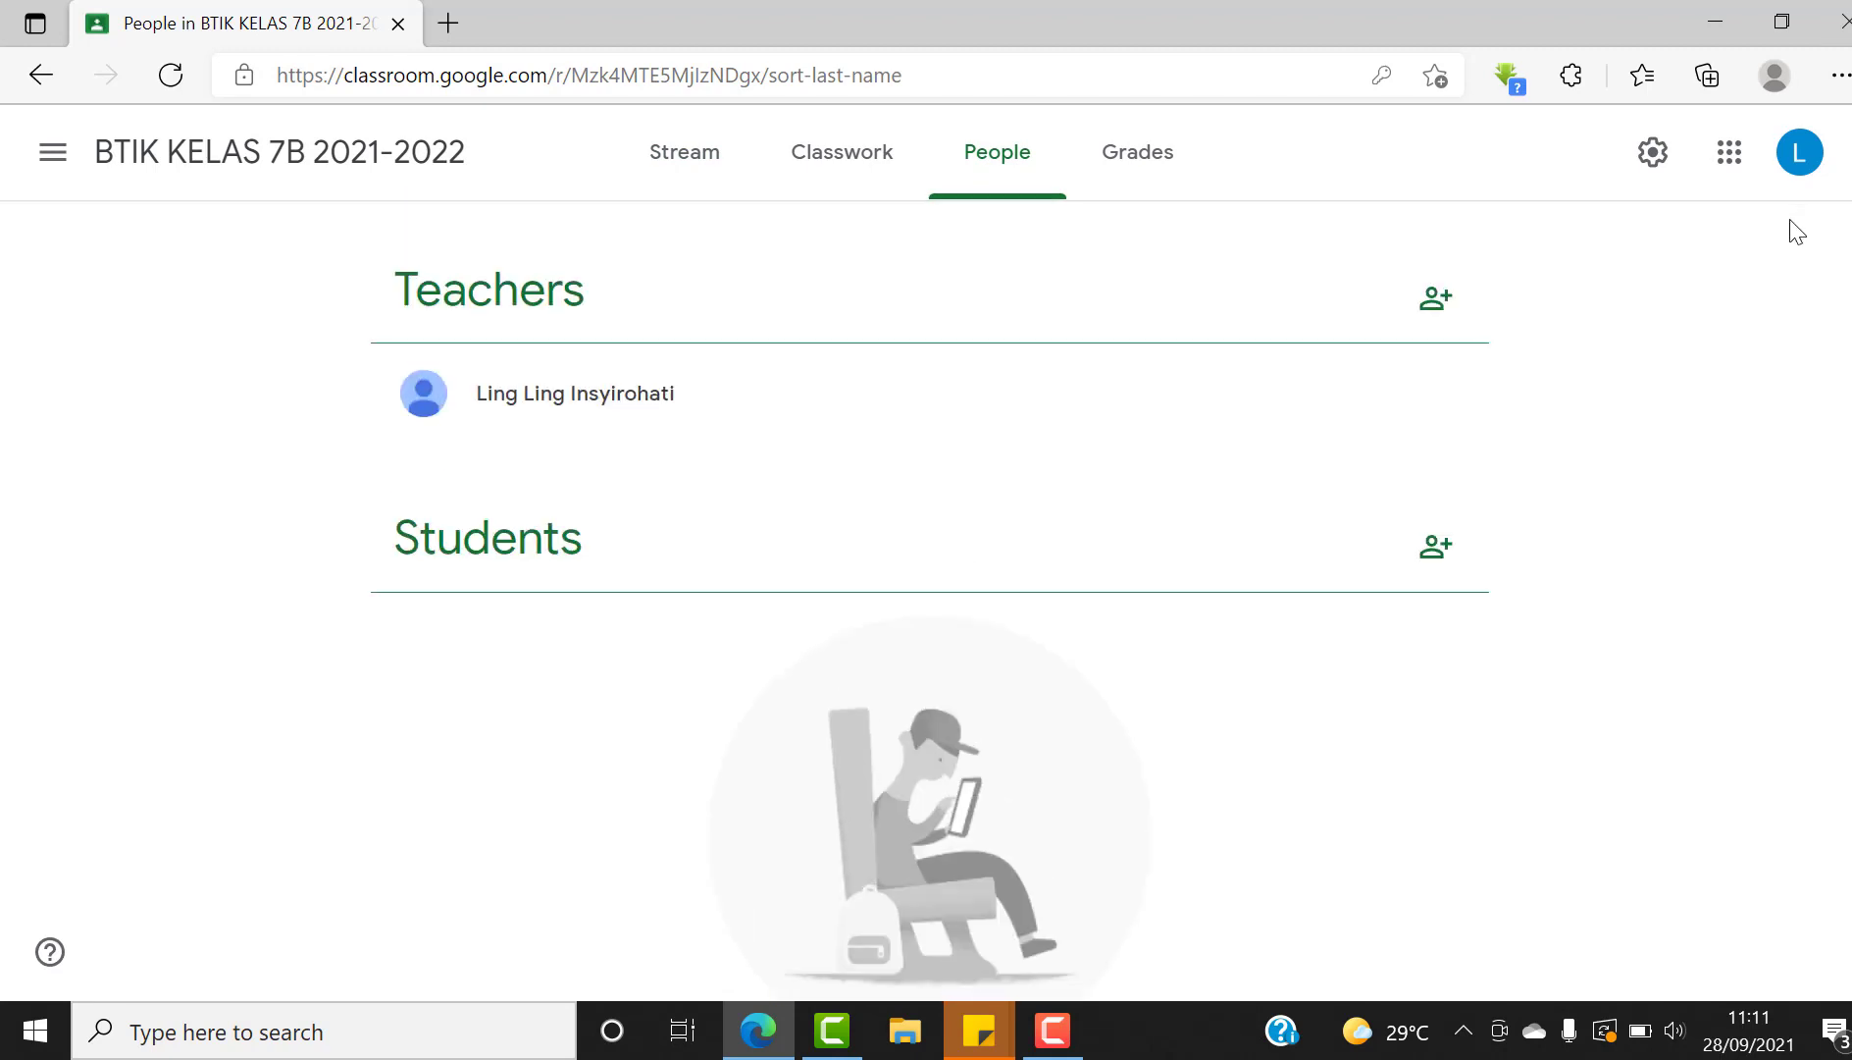
click(1130, 169)
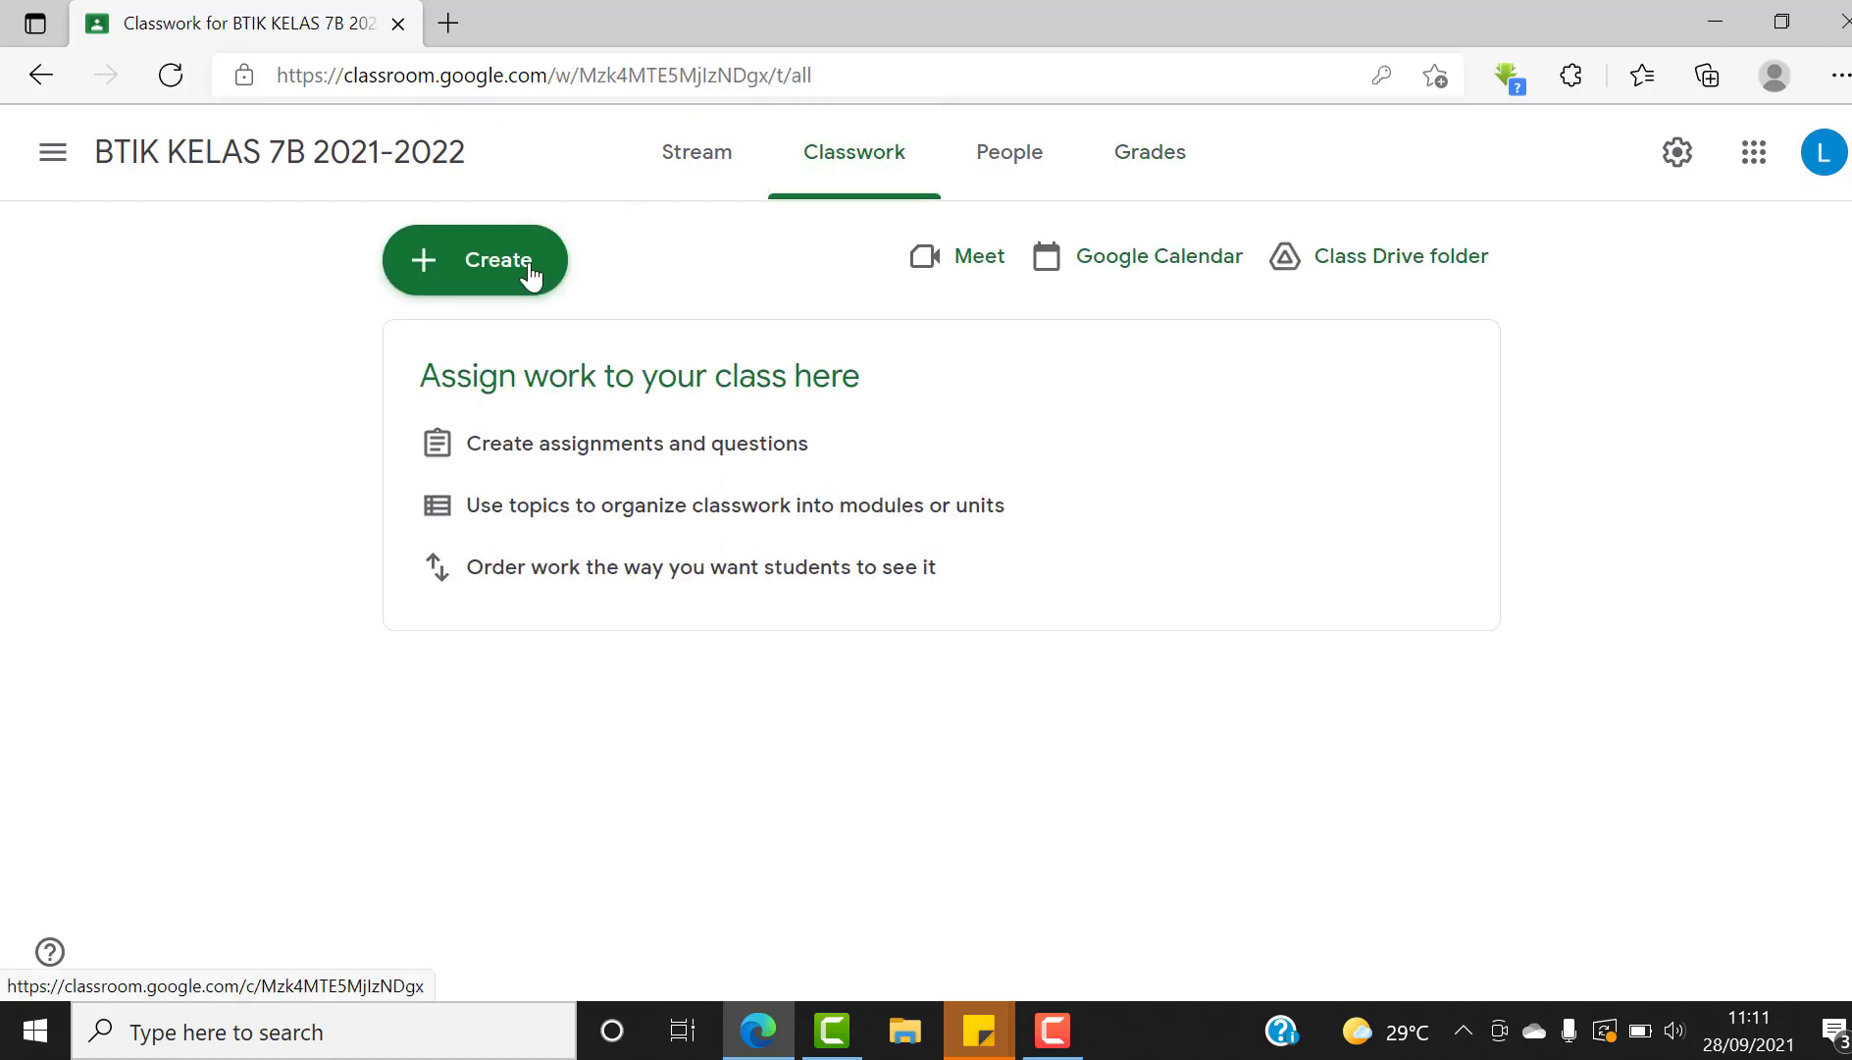
Examine a new quiz assignment form with its Blank Quiz attachment and close it without assigning
click(504, 278)
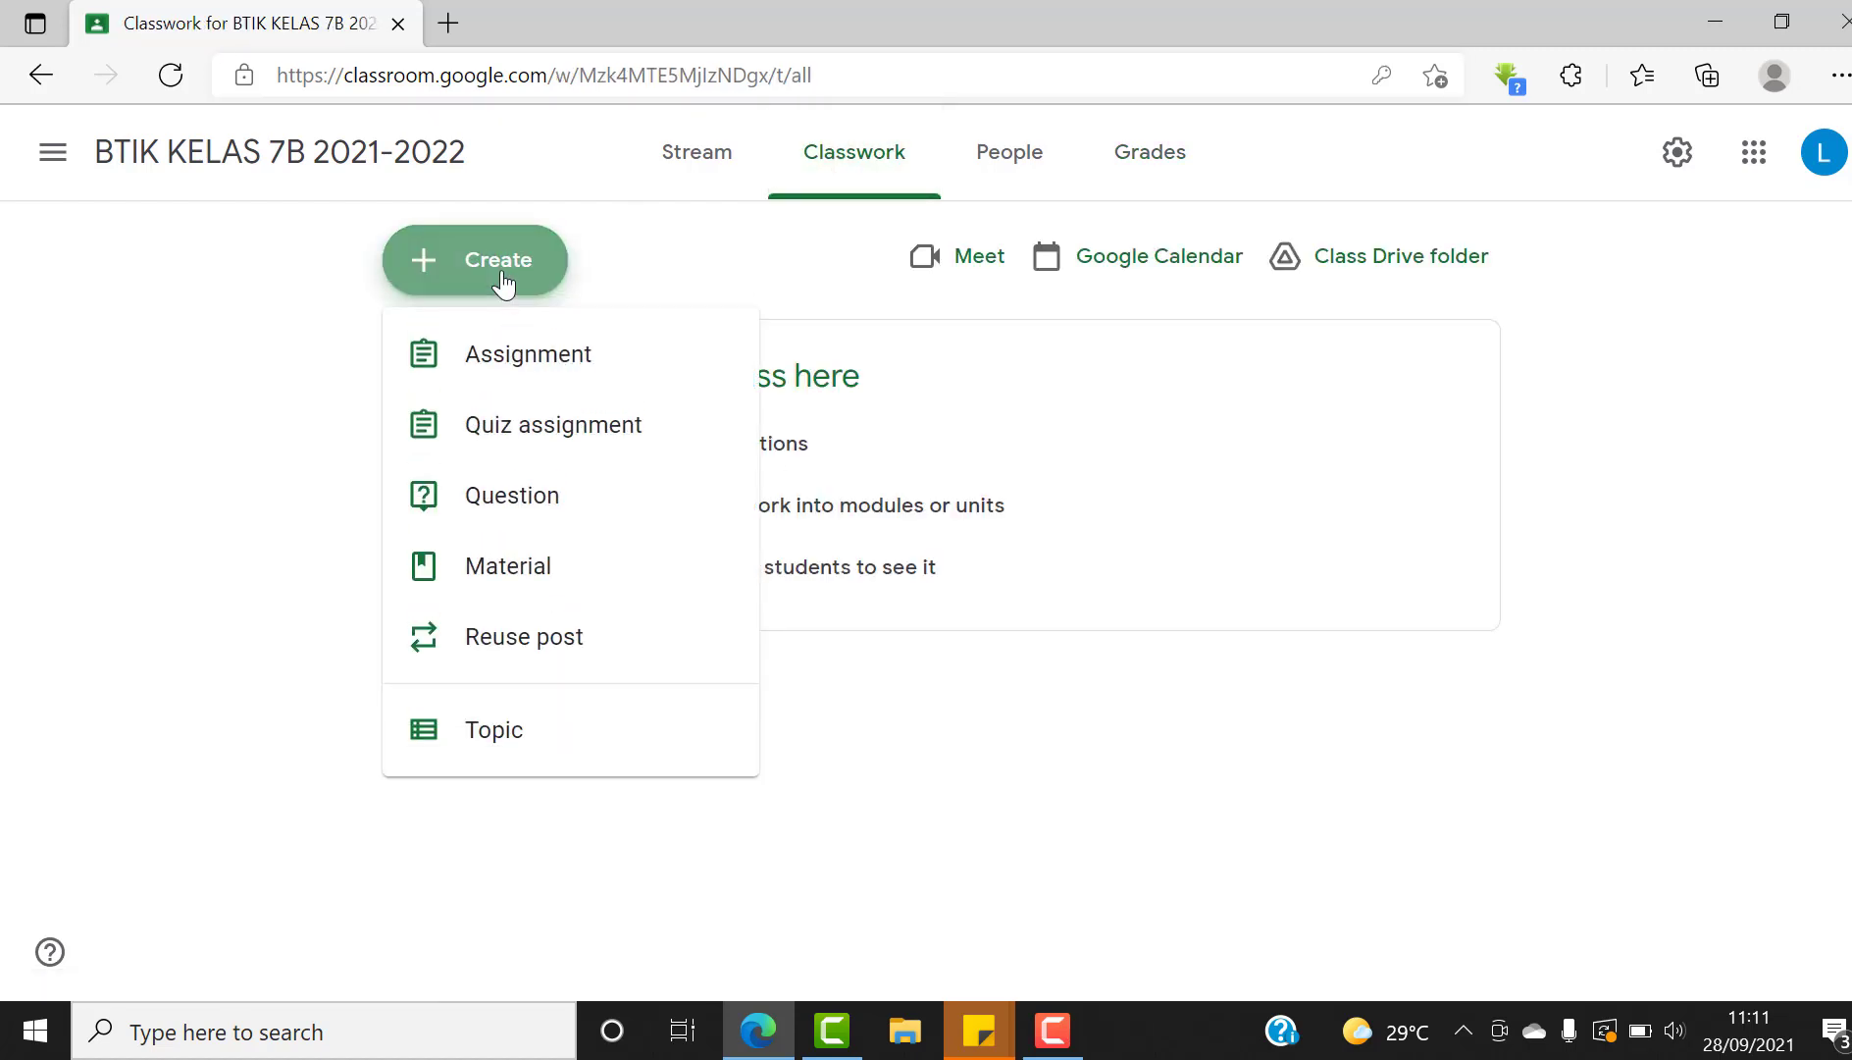
click(514, 450)
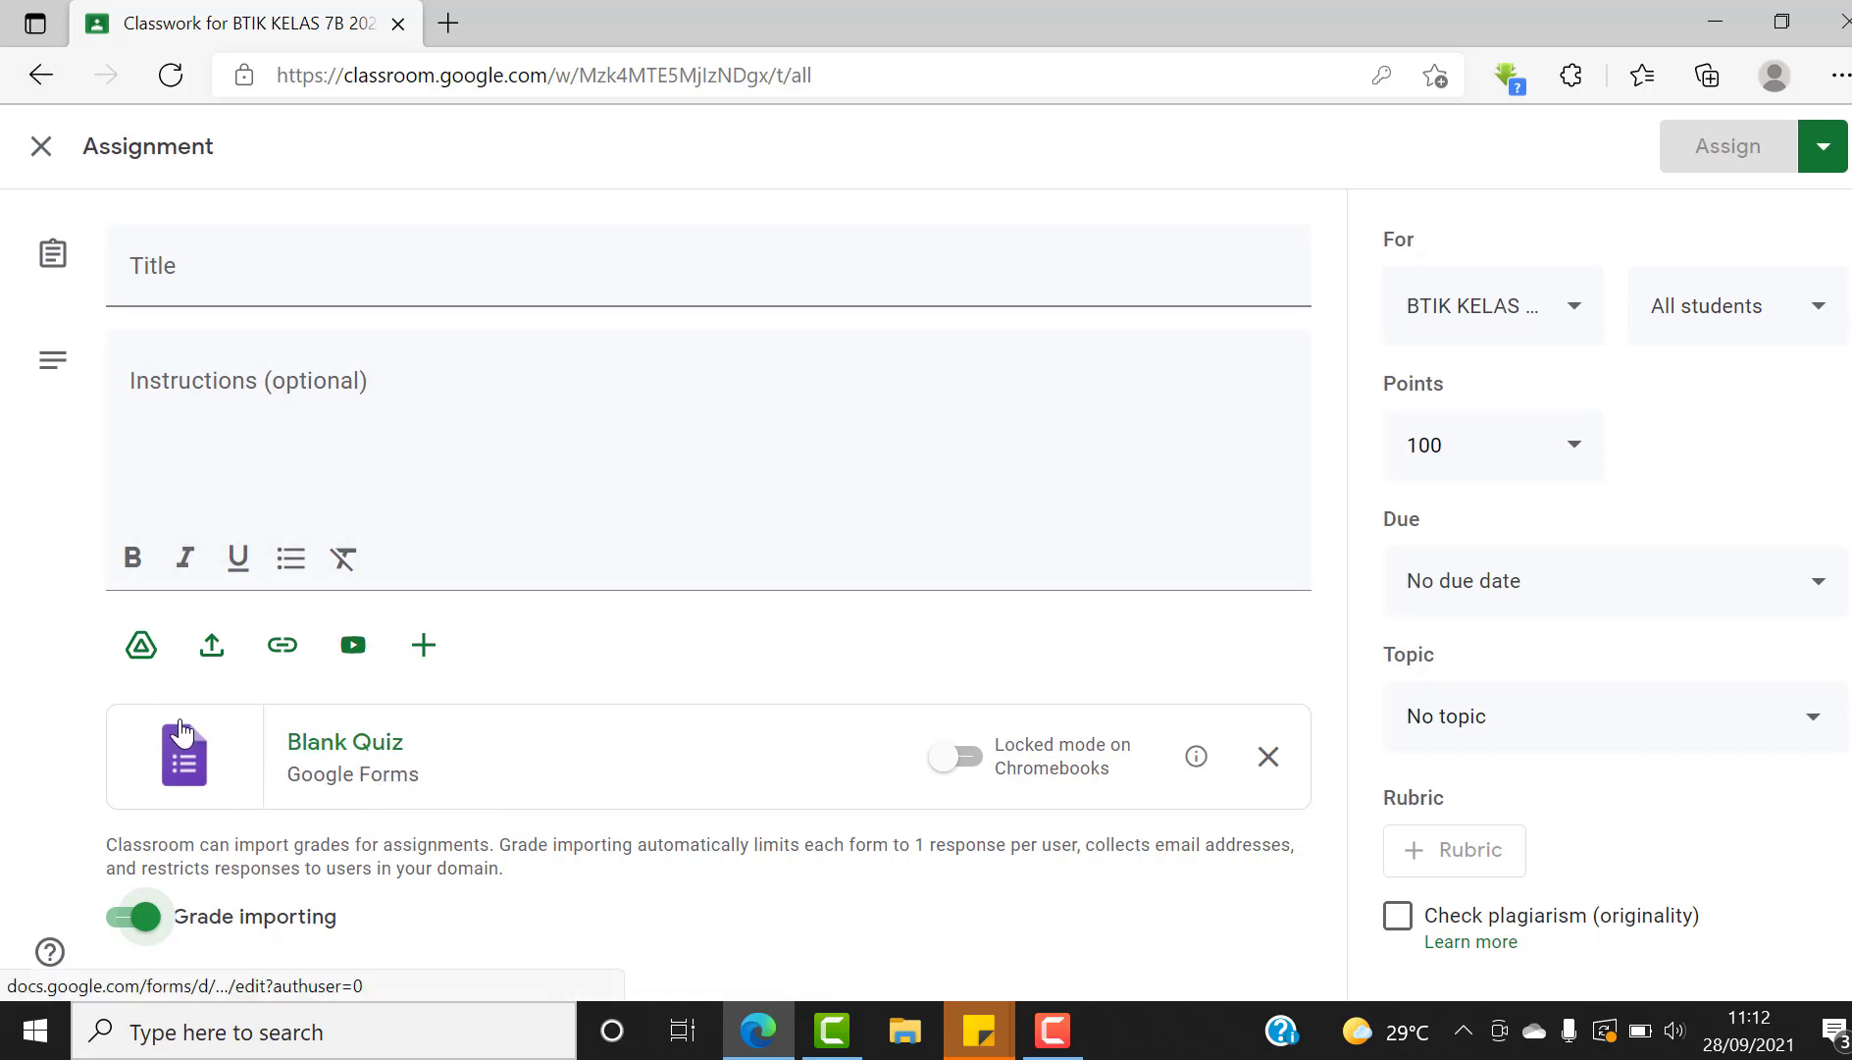
click(41, 146)
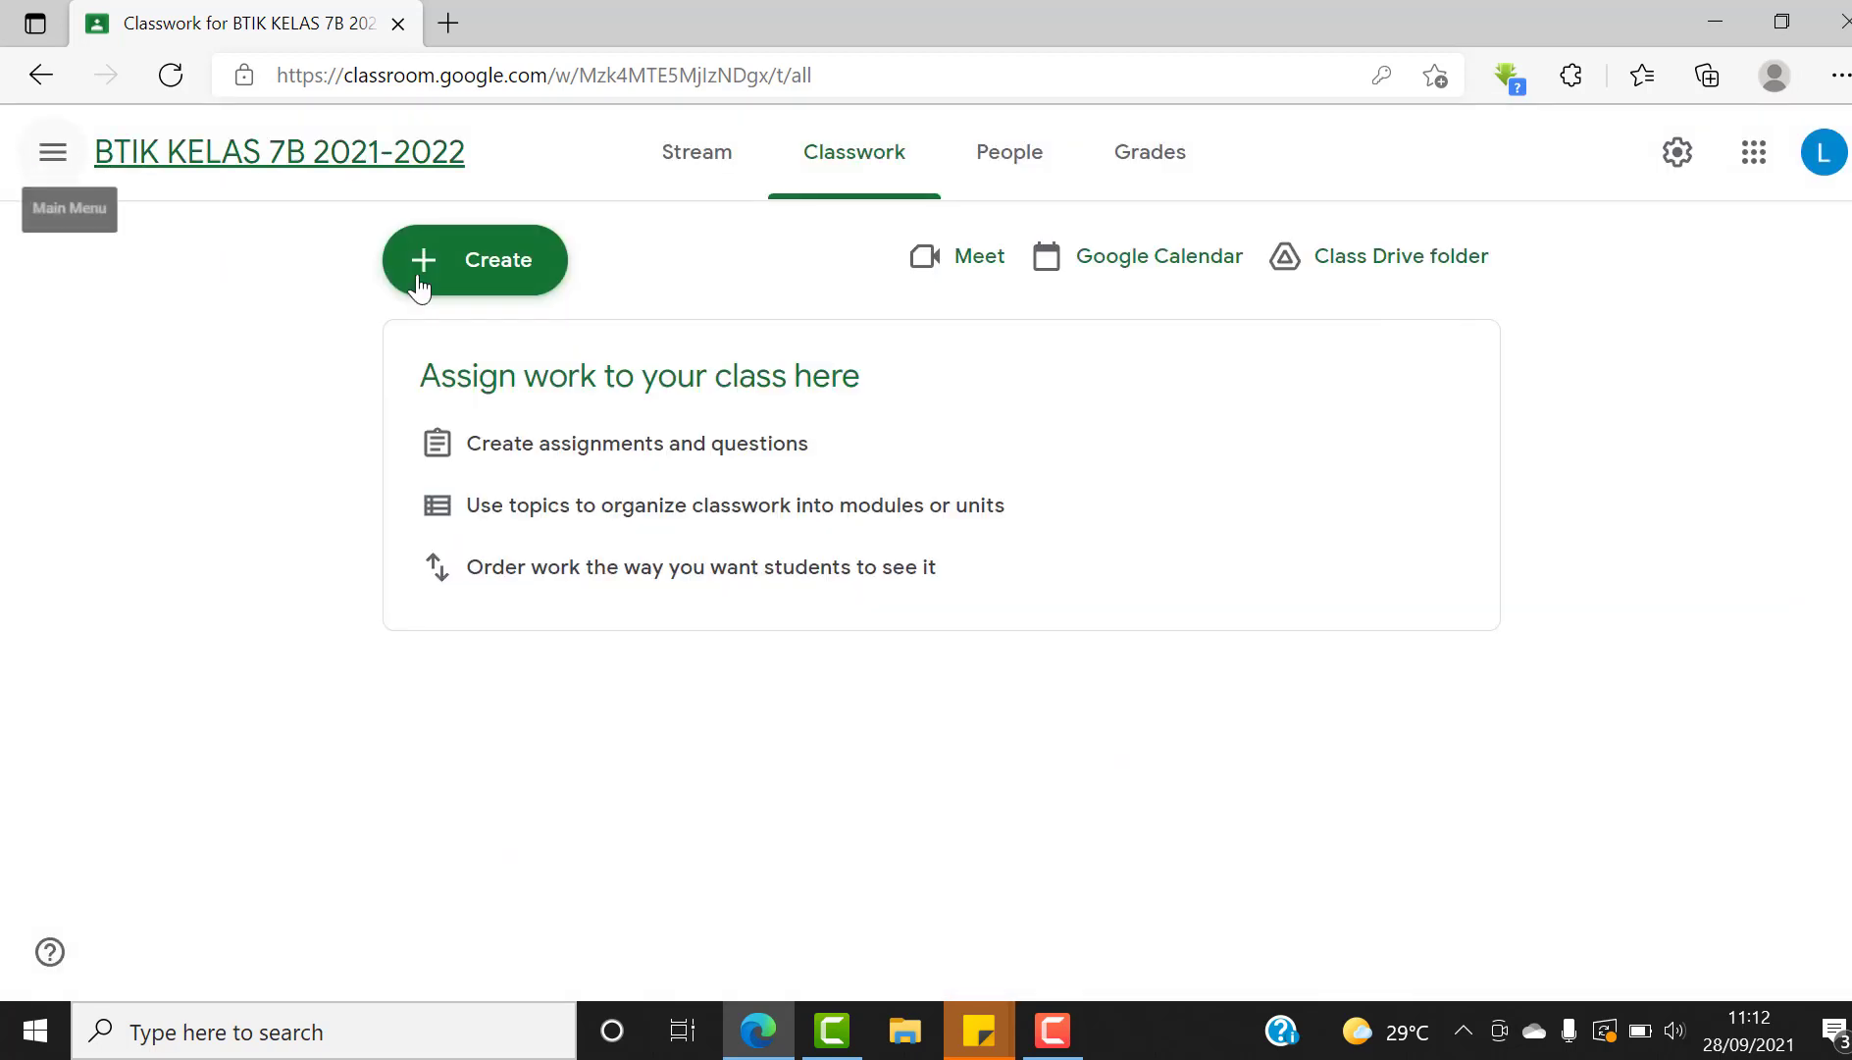
Start a new assignment for the class and title it "Tugas Membuat Makalah"
click(484, 265)
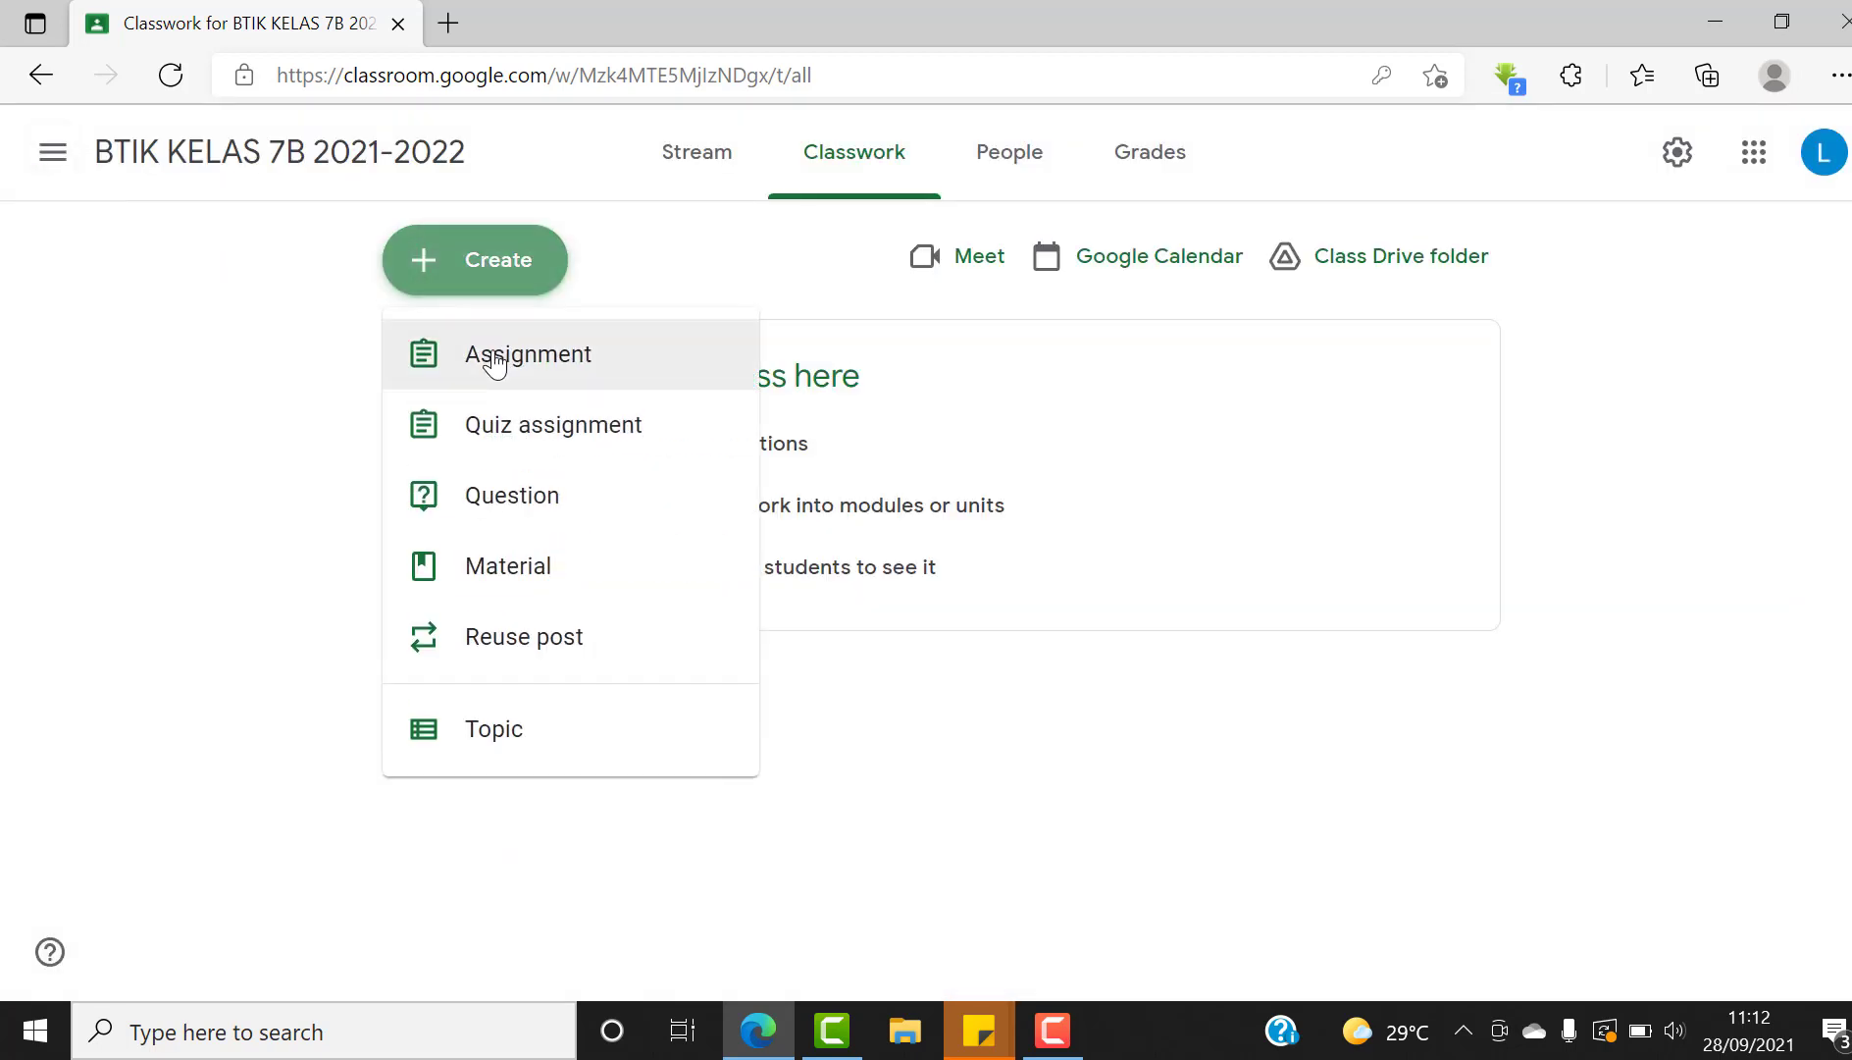
click(493, 361)
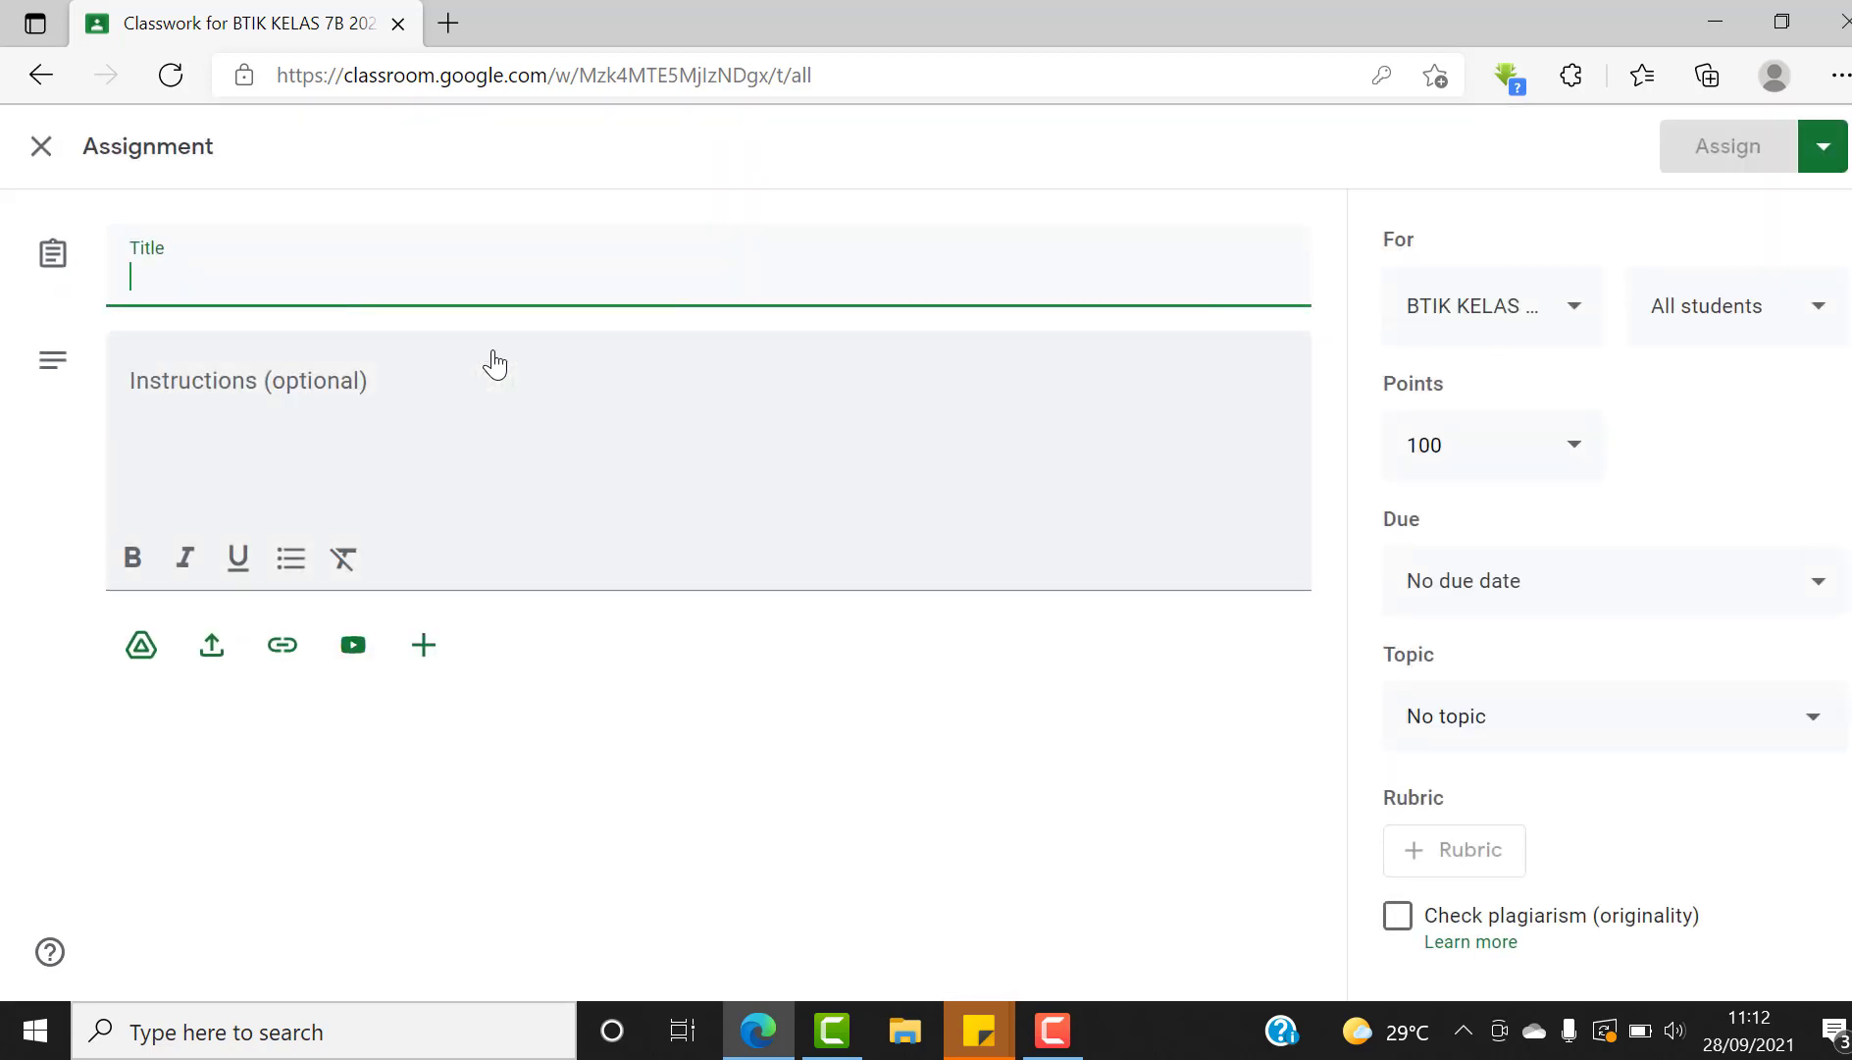
text(Tu)
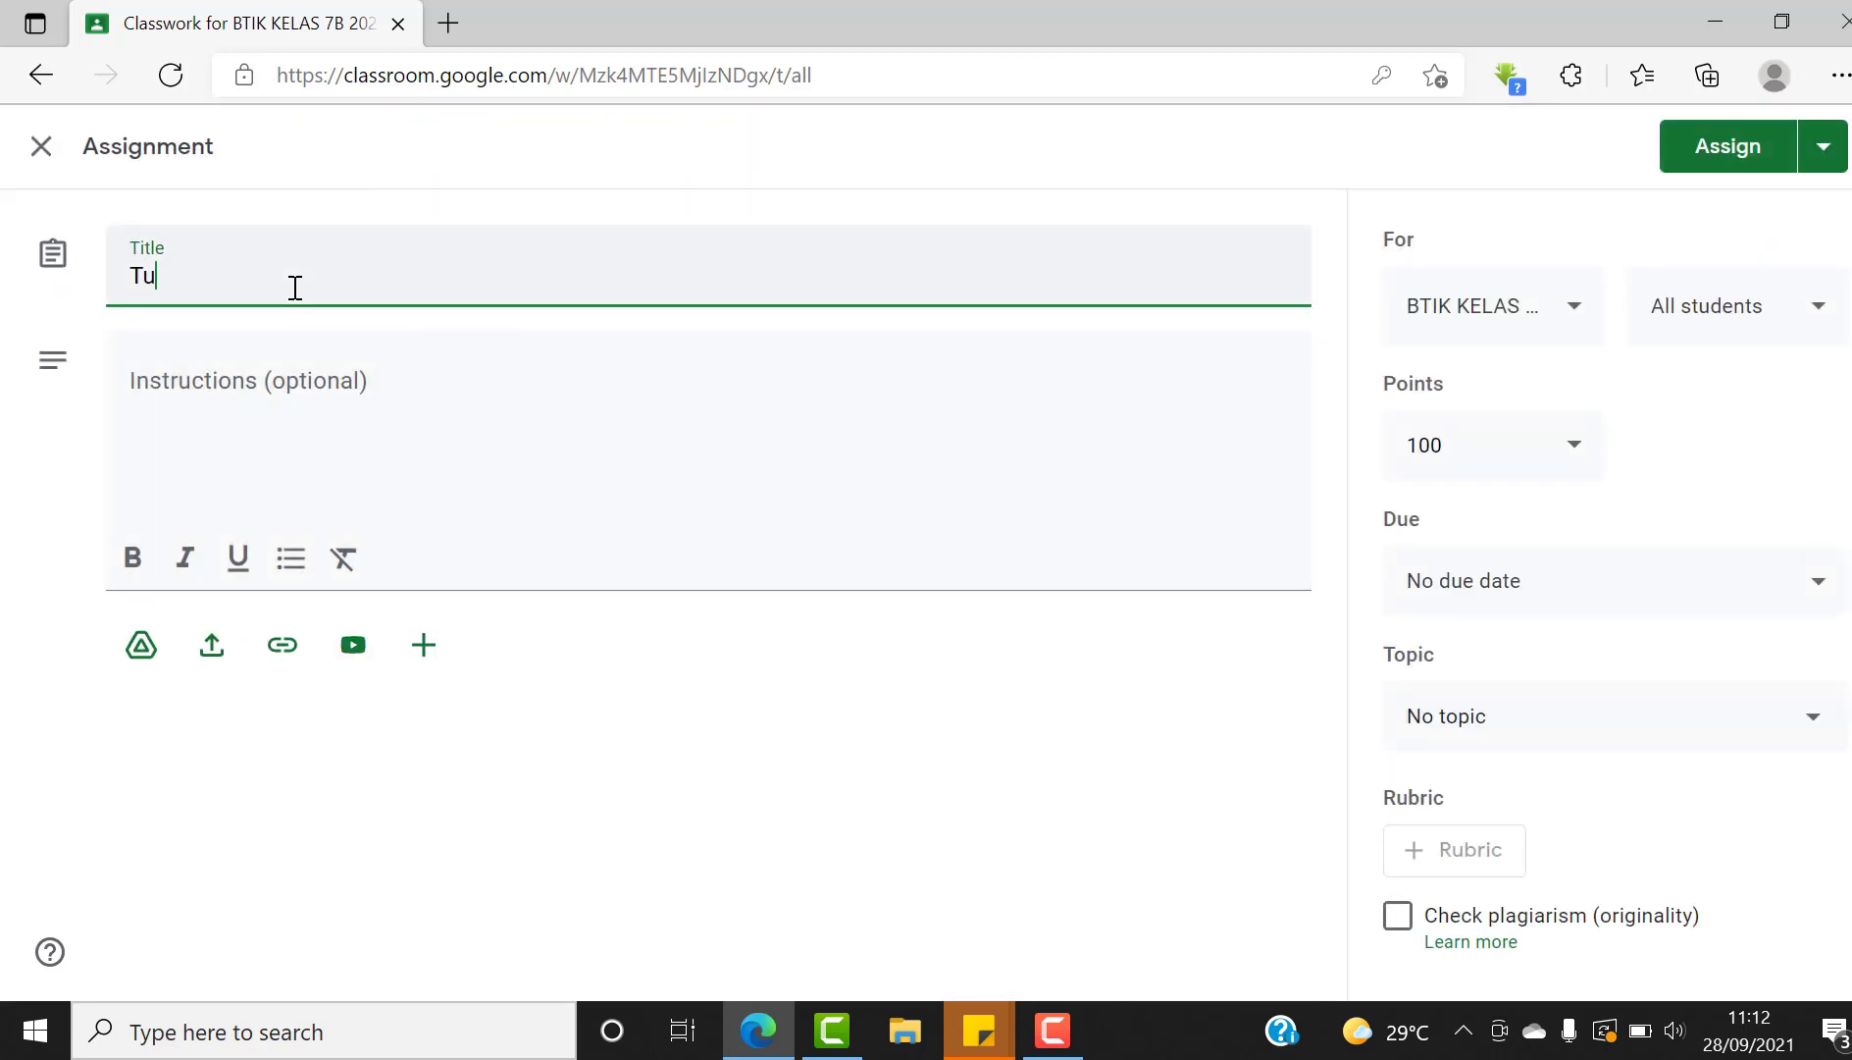
text(gas MEmbuat)
key(BackSpace)
key(BackSpace)
key(BackSpace)
key(BackSpace)
text(embuat Makalah)
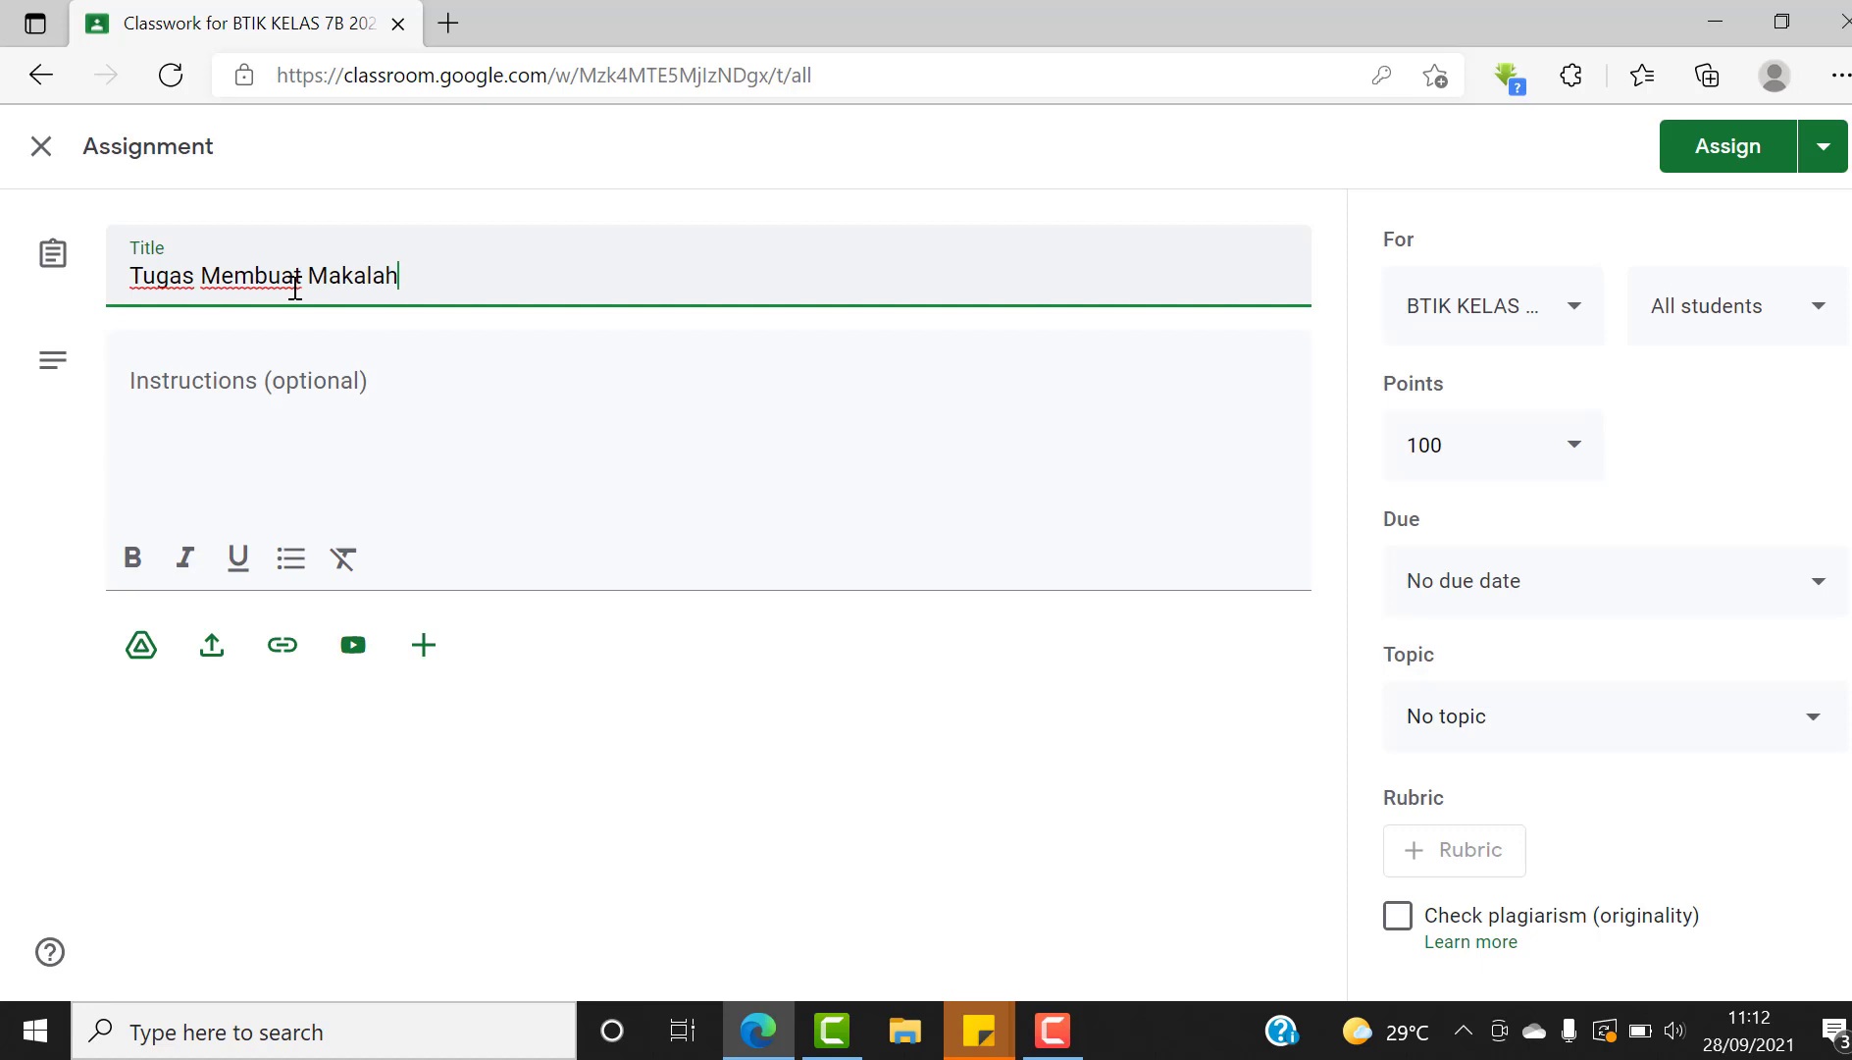
Enter the assignment instructions "Buatlah makalah tentang sejarah komputer"
click(315, 400)
text(B)
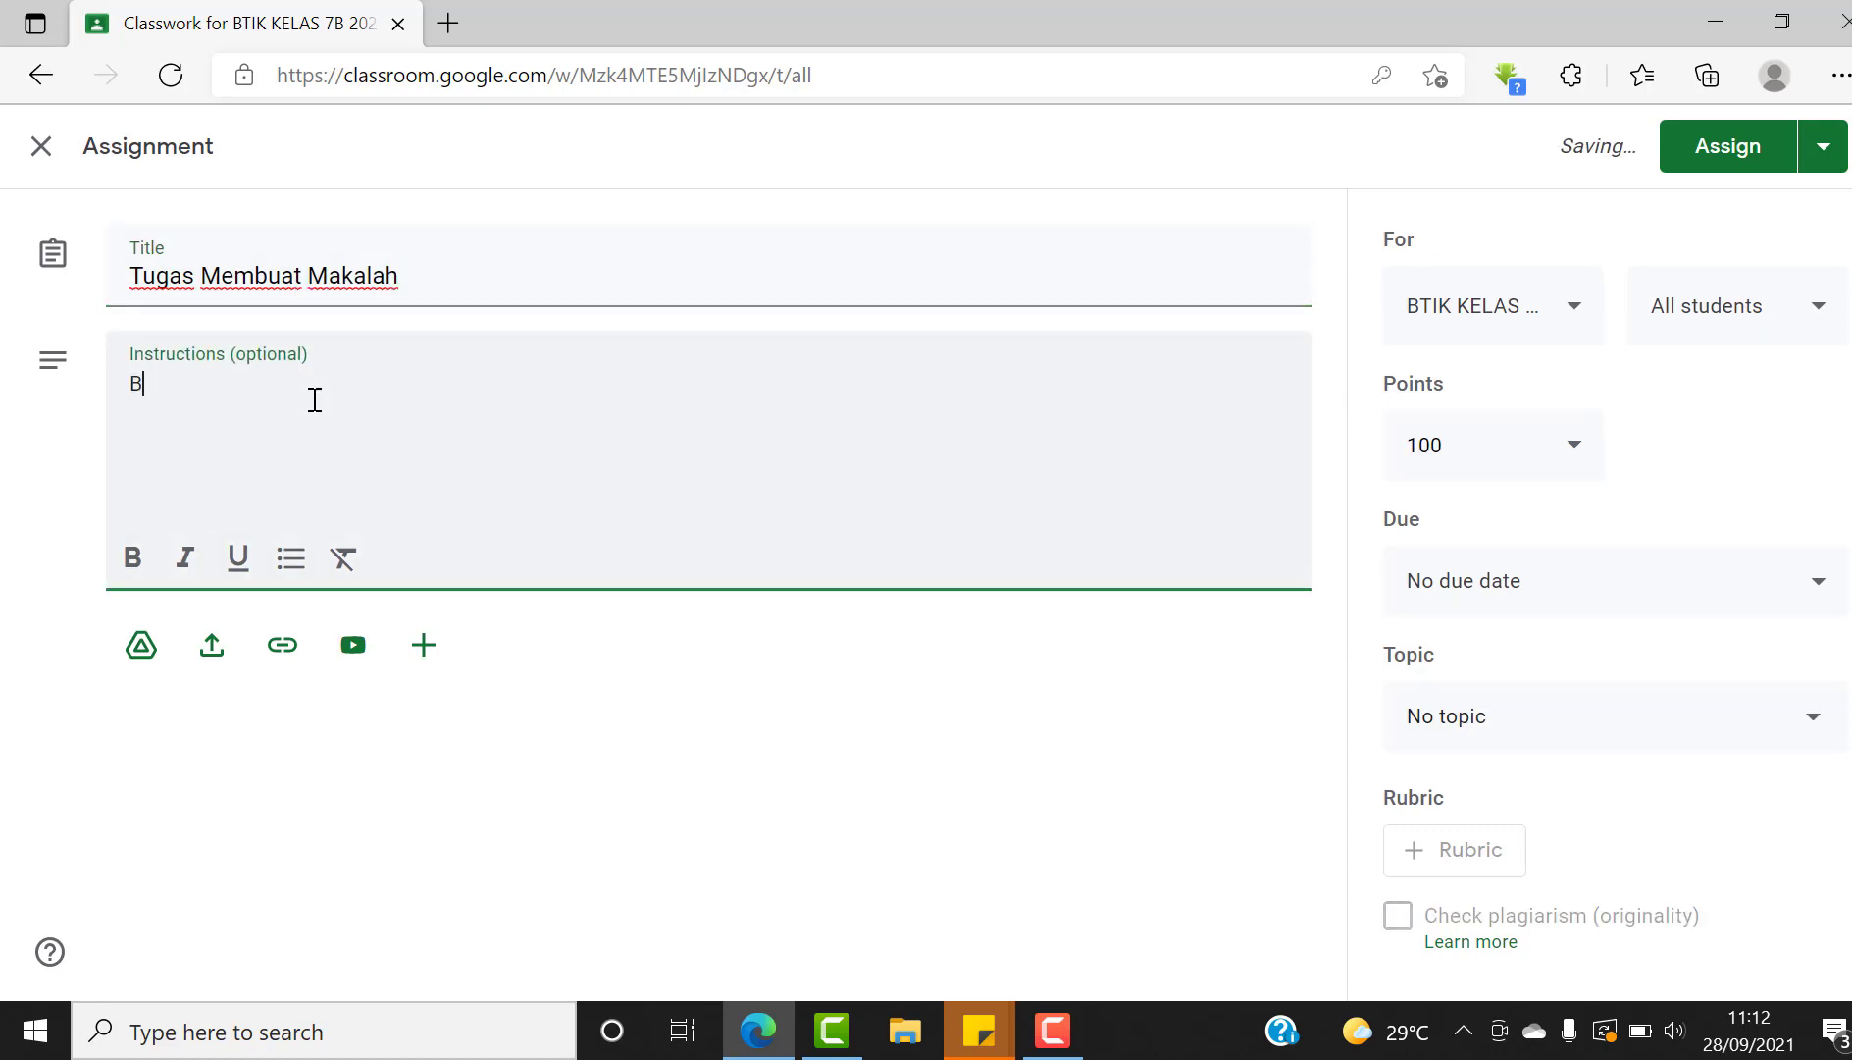
text(uatlah makalah tentang)
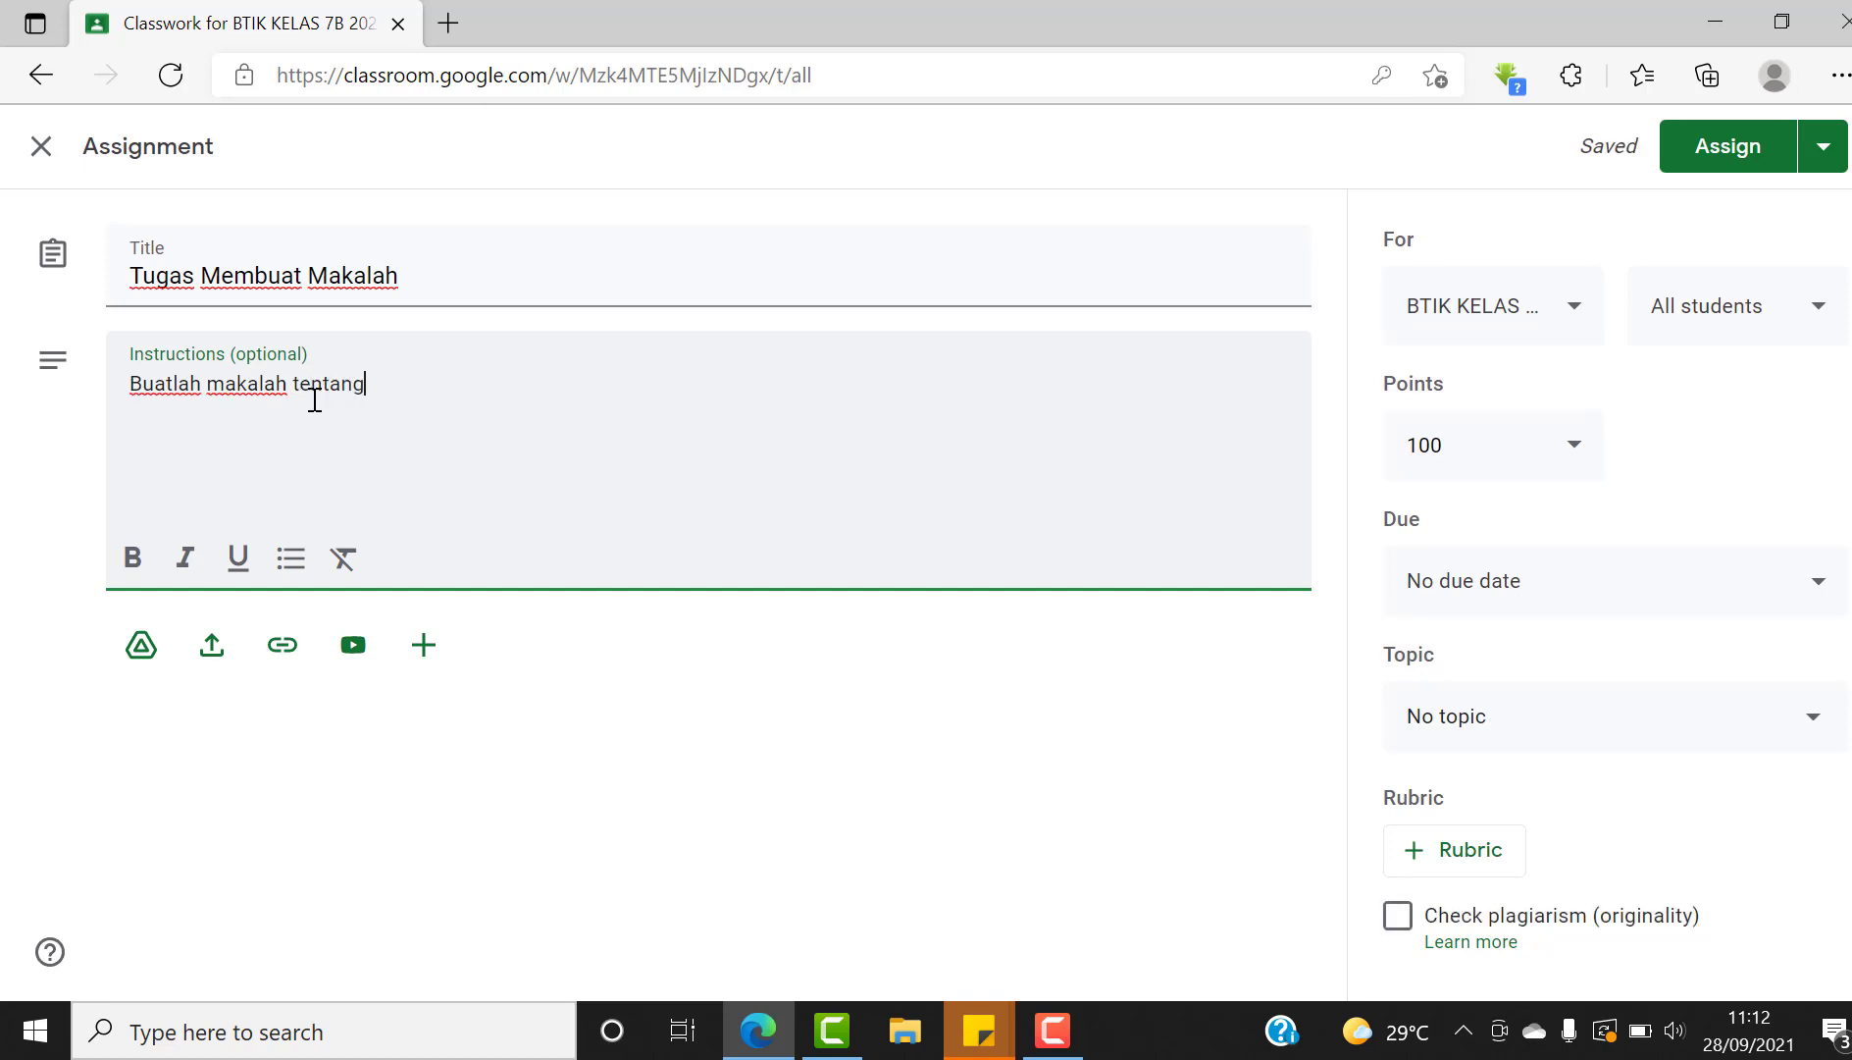
text( sejarah komputer)
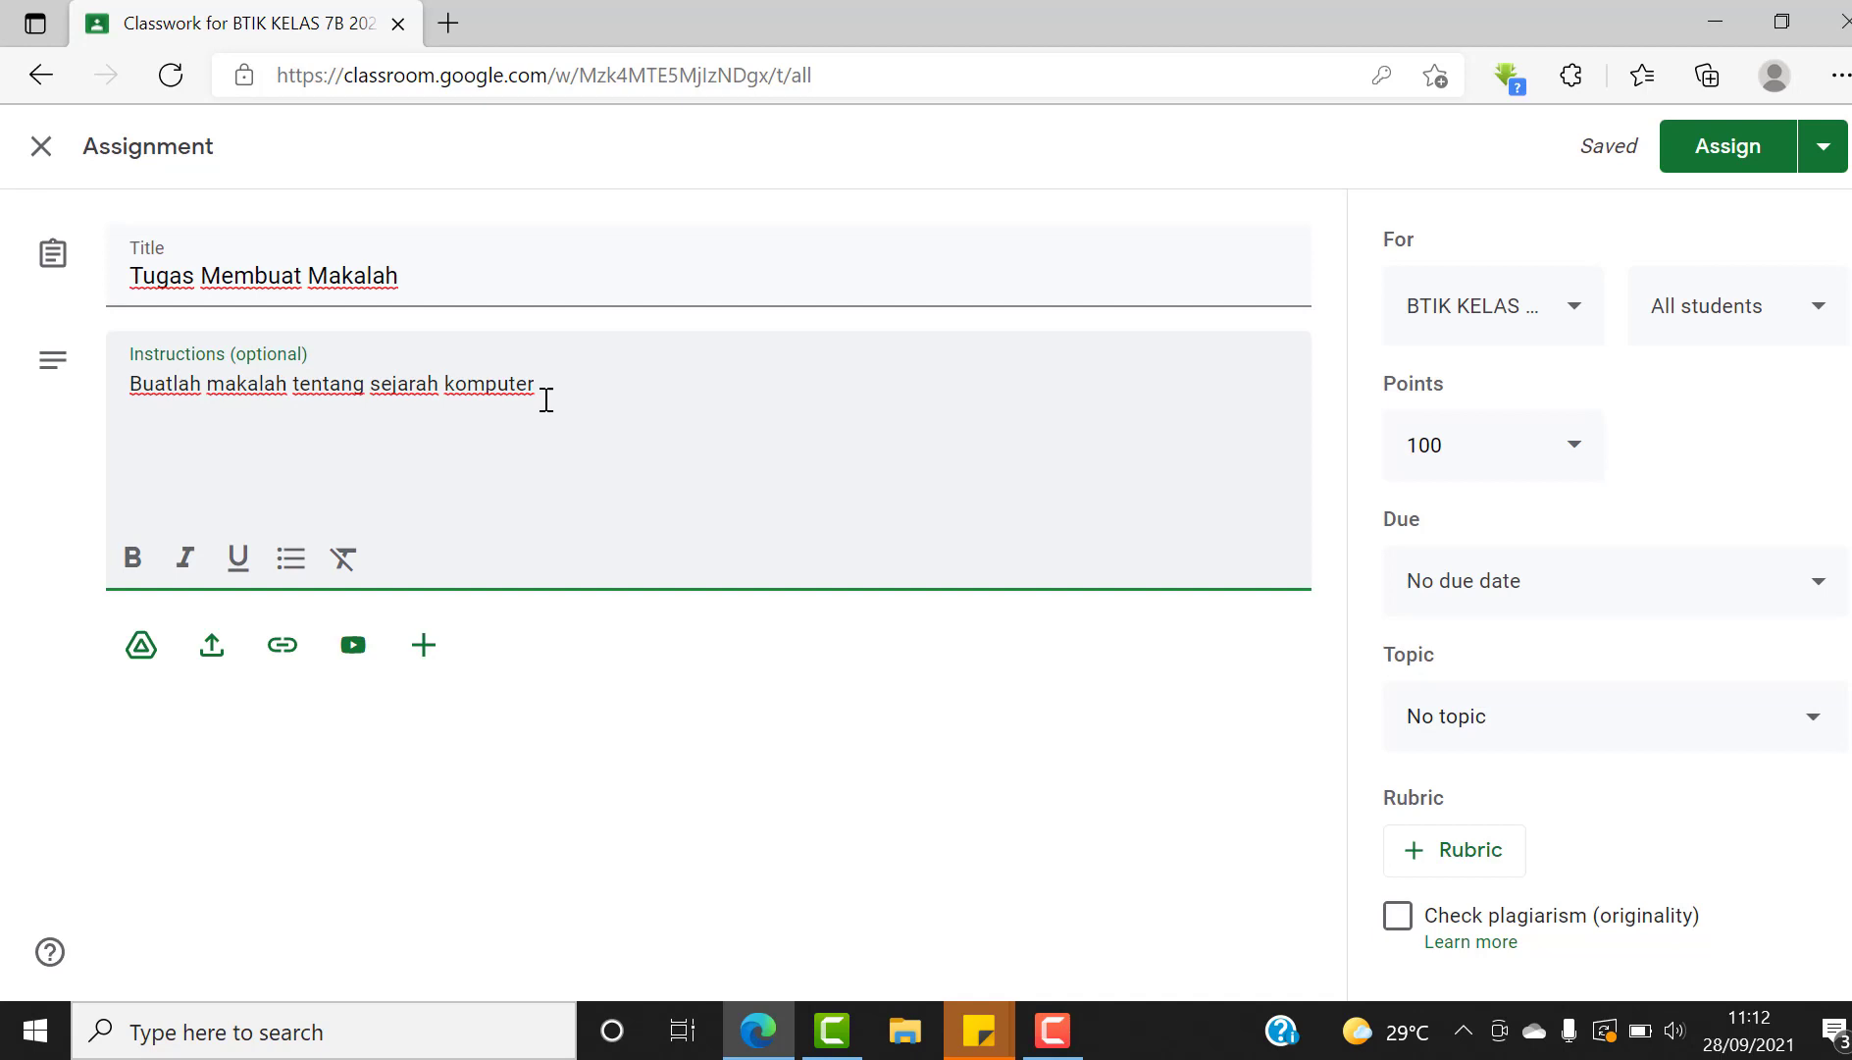
drag(547, 400, 519, 404)
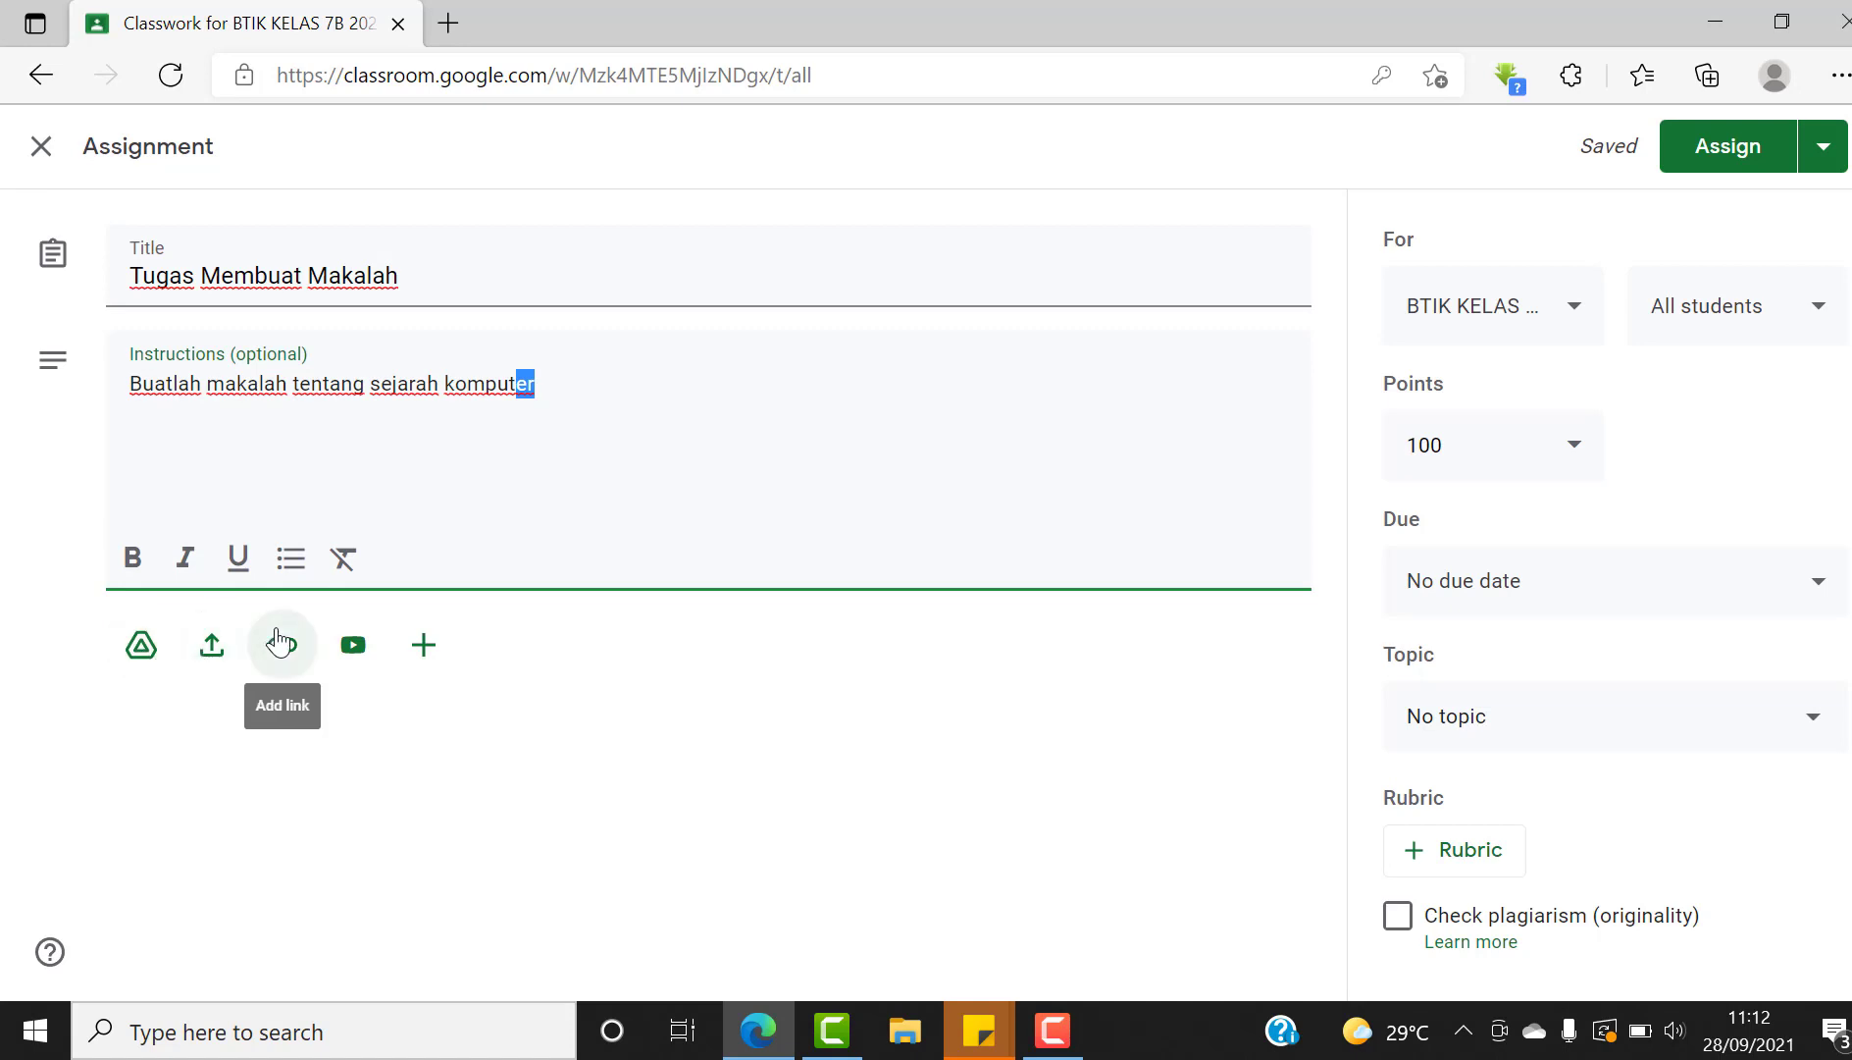
Examine the file types that can be created as an assignment attachment without adding one
click(433, 653)
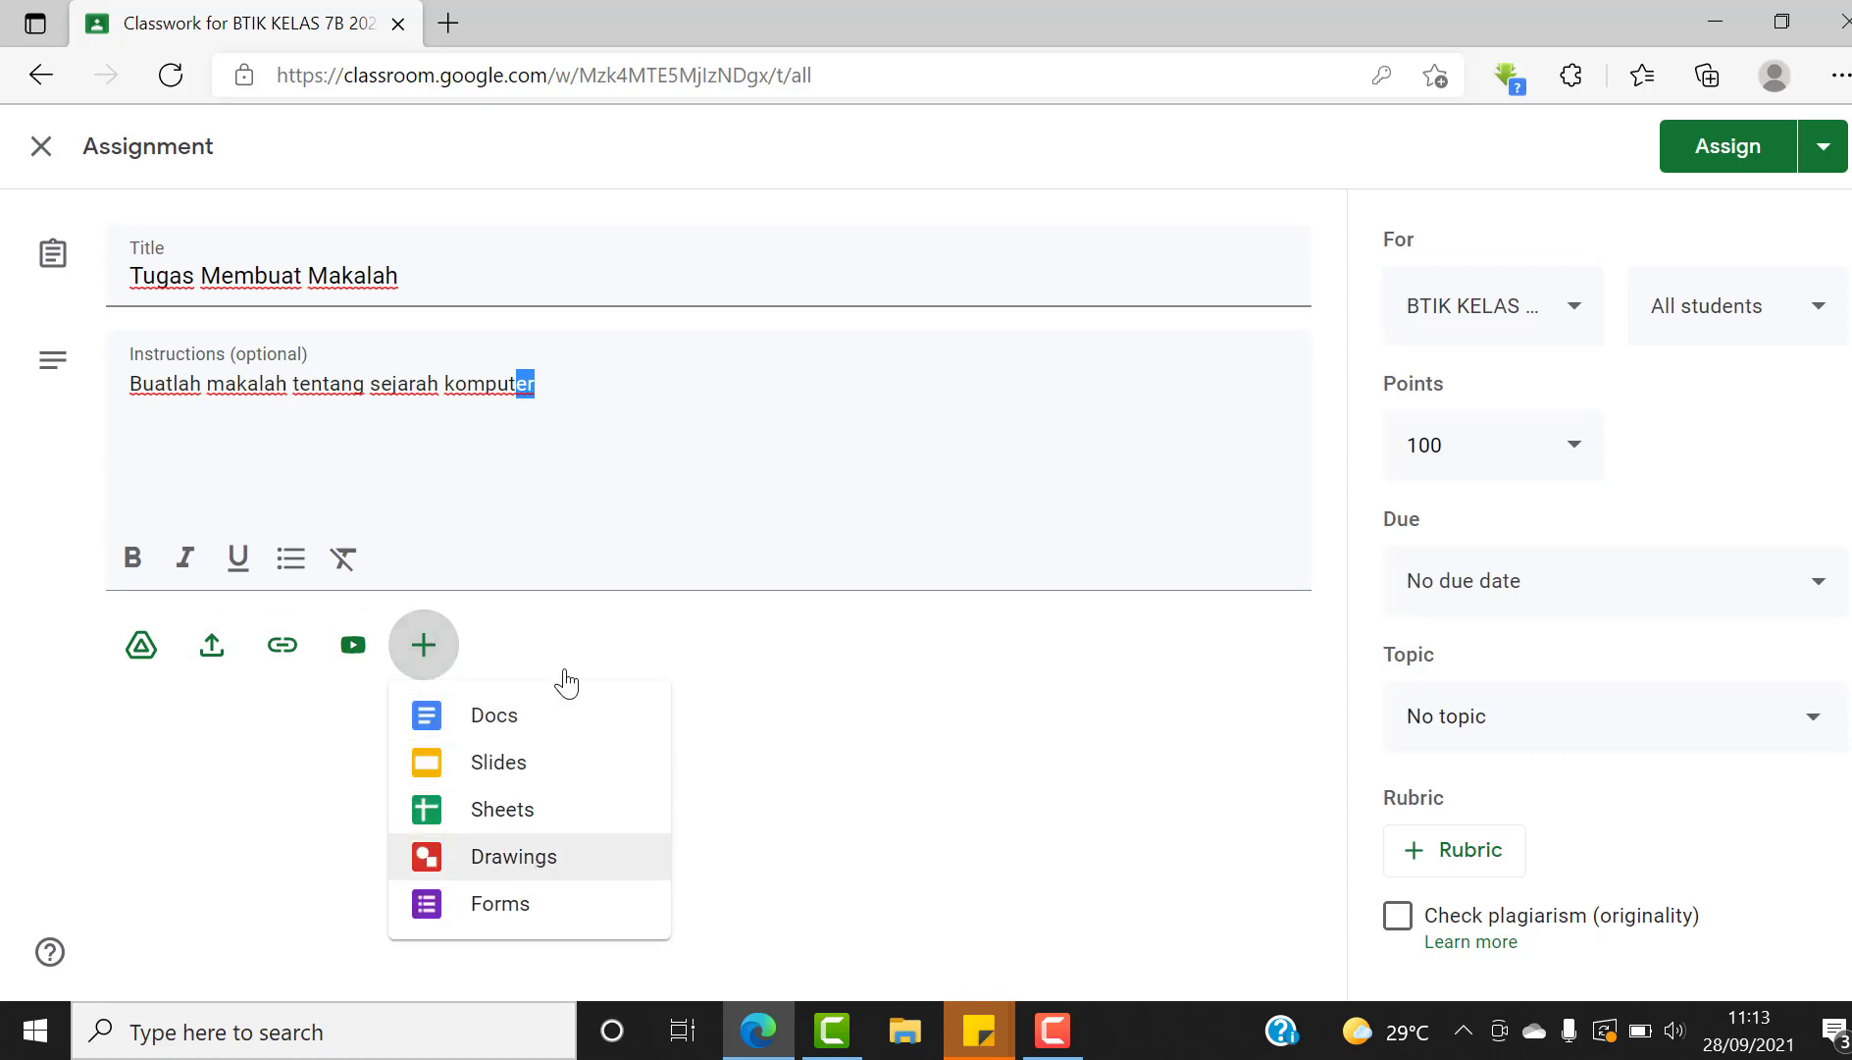
click(852, 808)
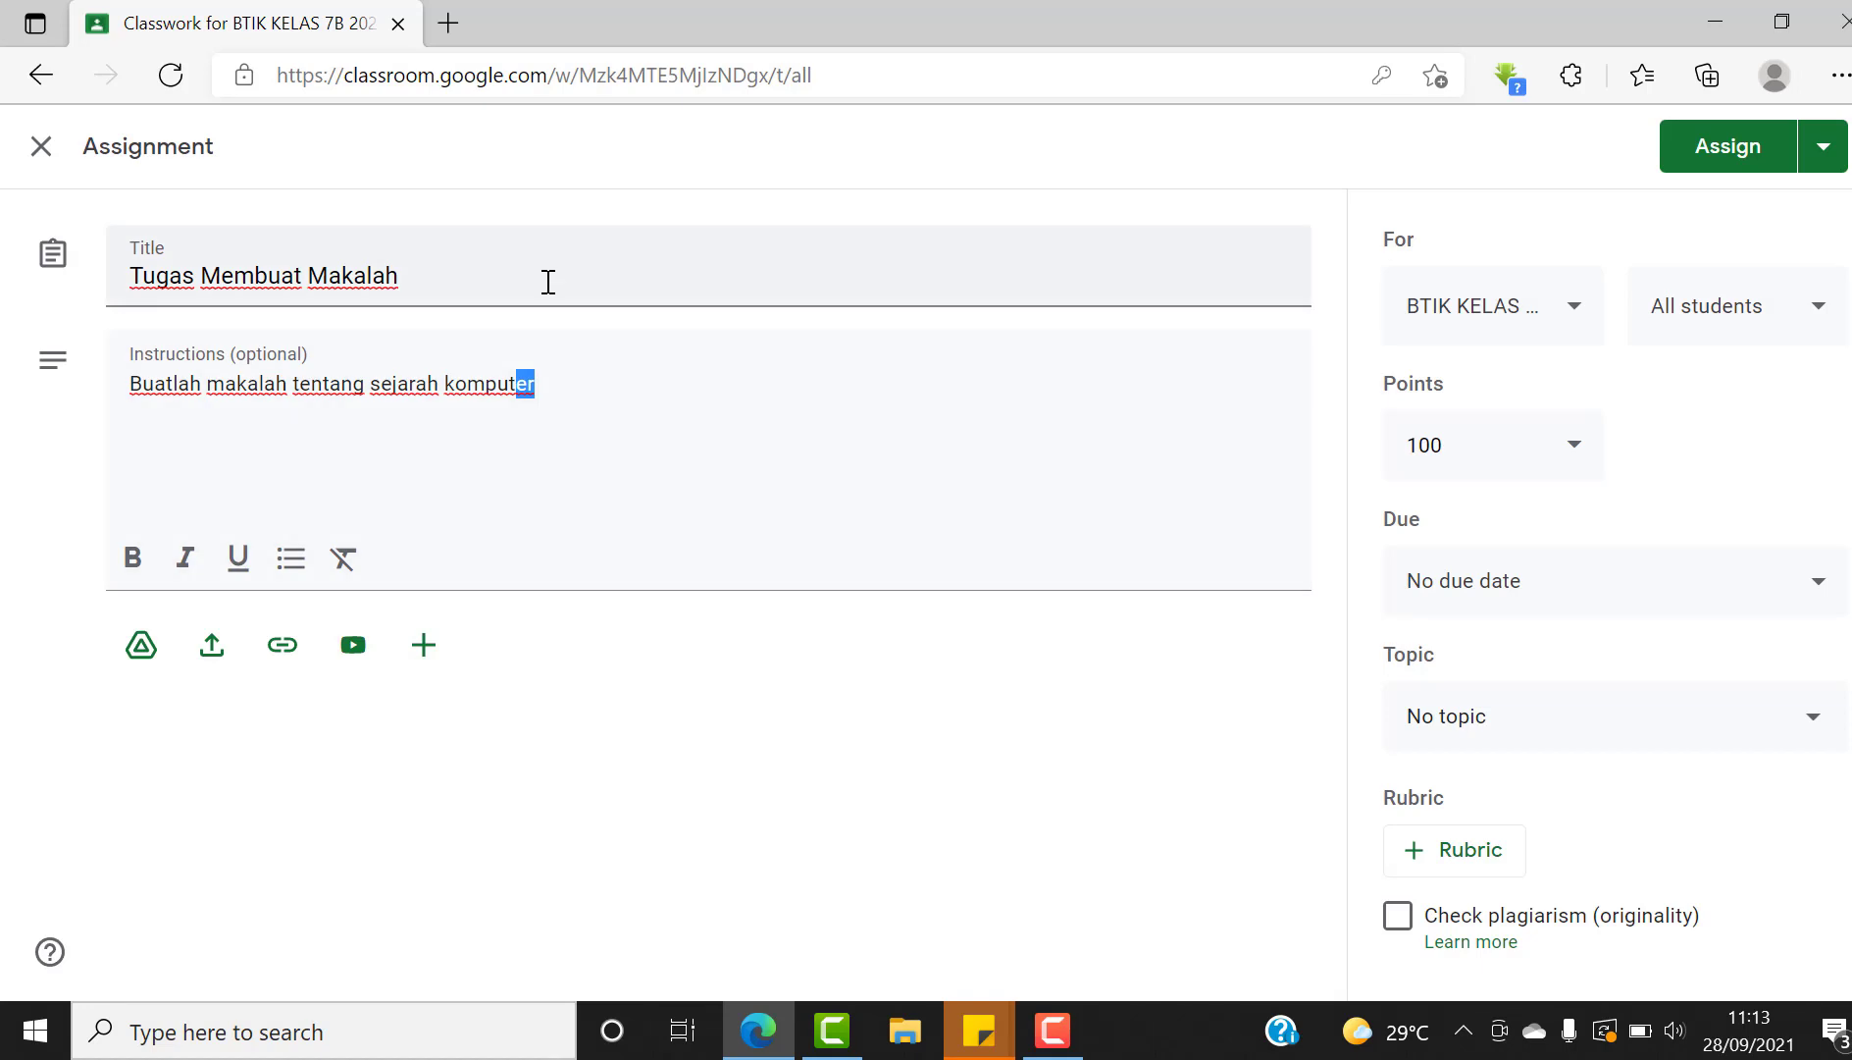
click(576, 378)
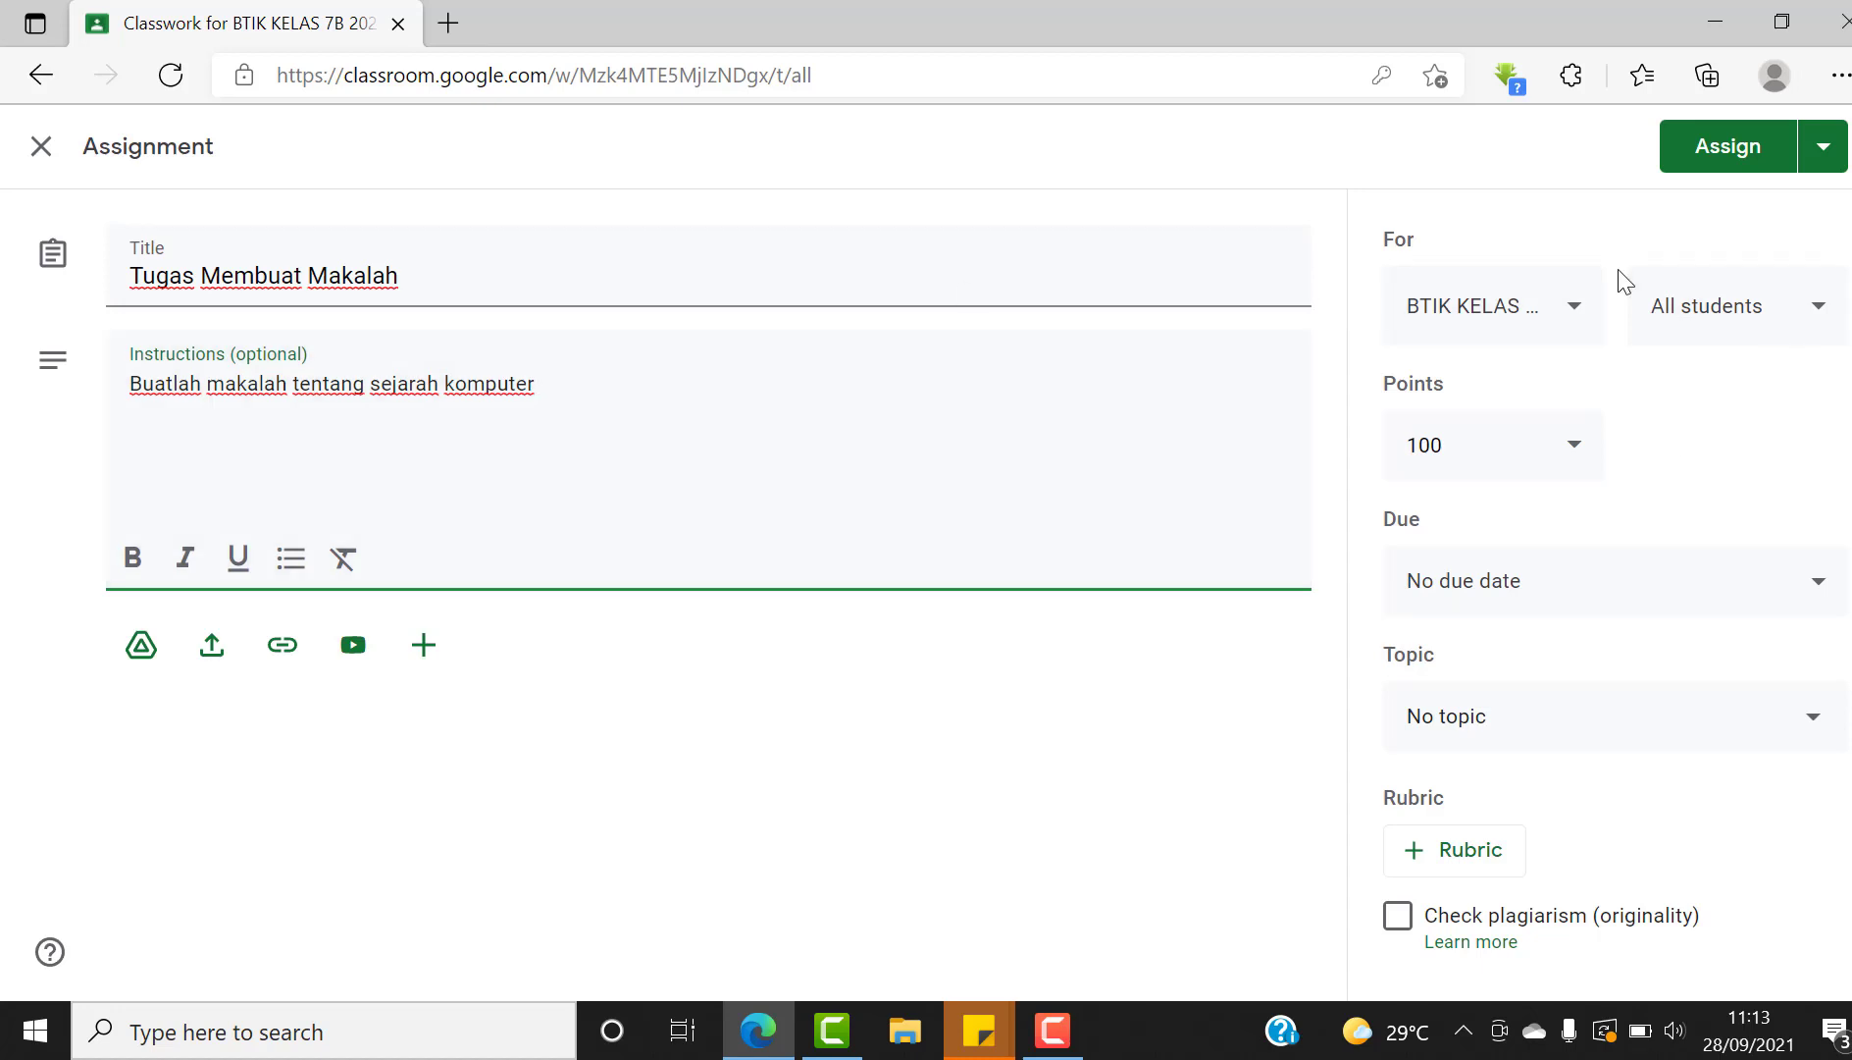
Try including the BTIK KELAS 7 A class as a recipient, and remove it so only class 7B is selected
click(1565, 320)
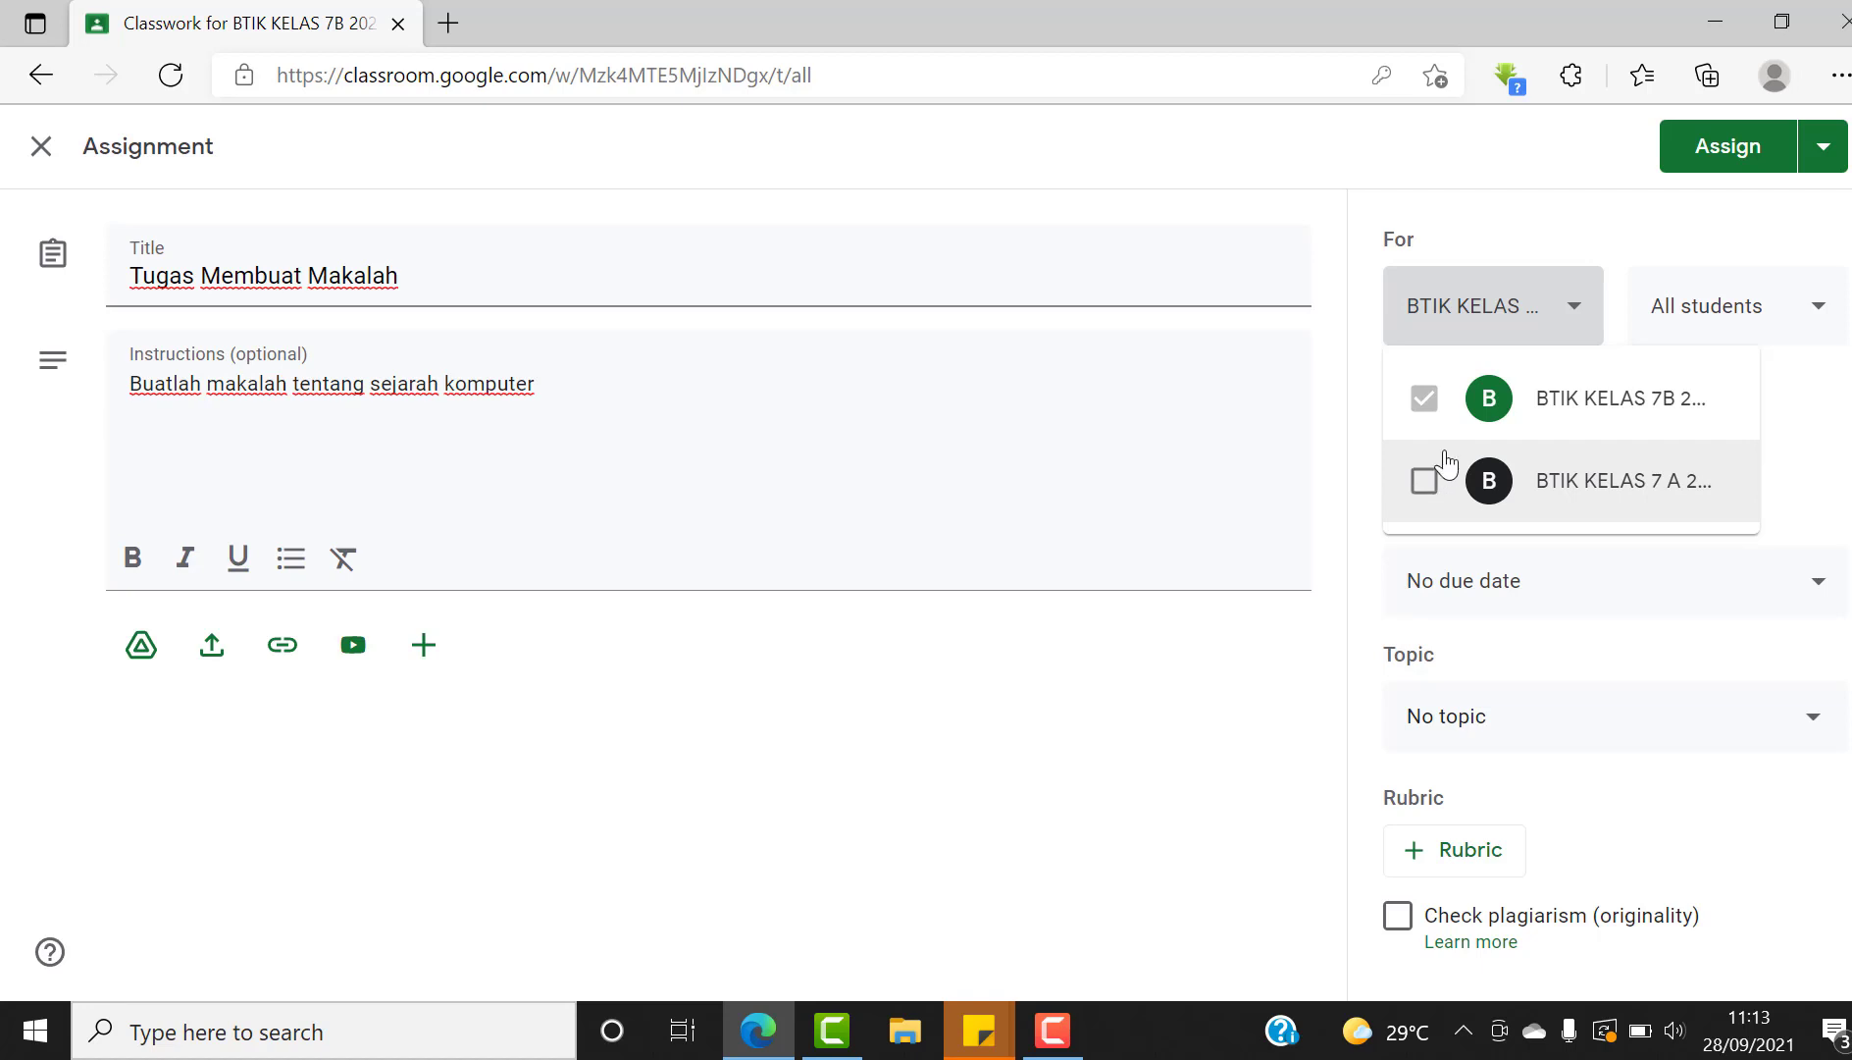
click(1437, 481)
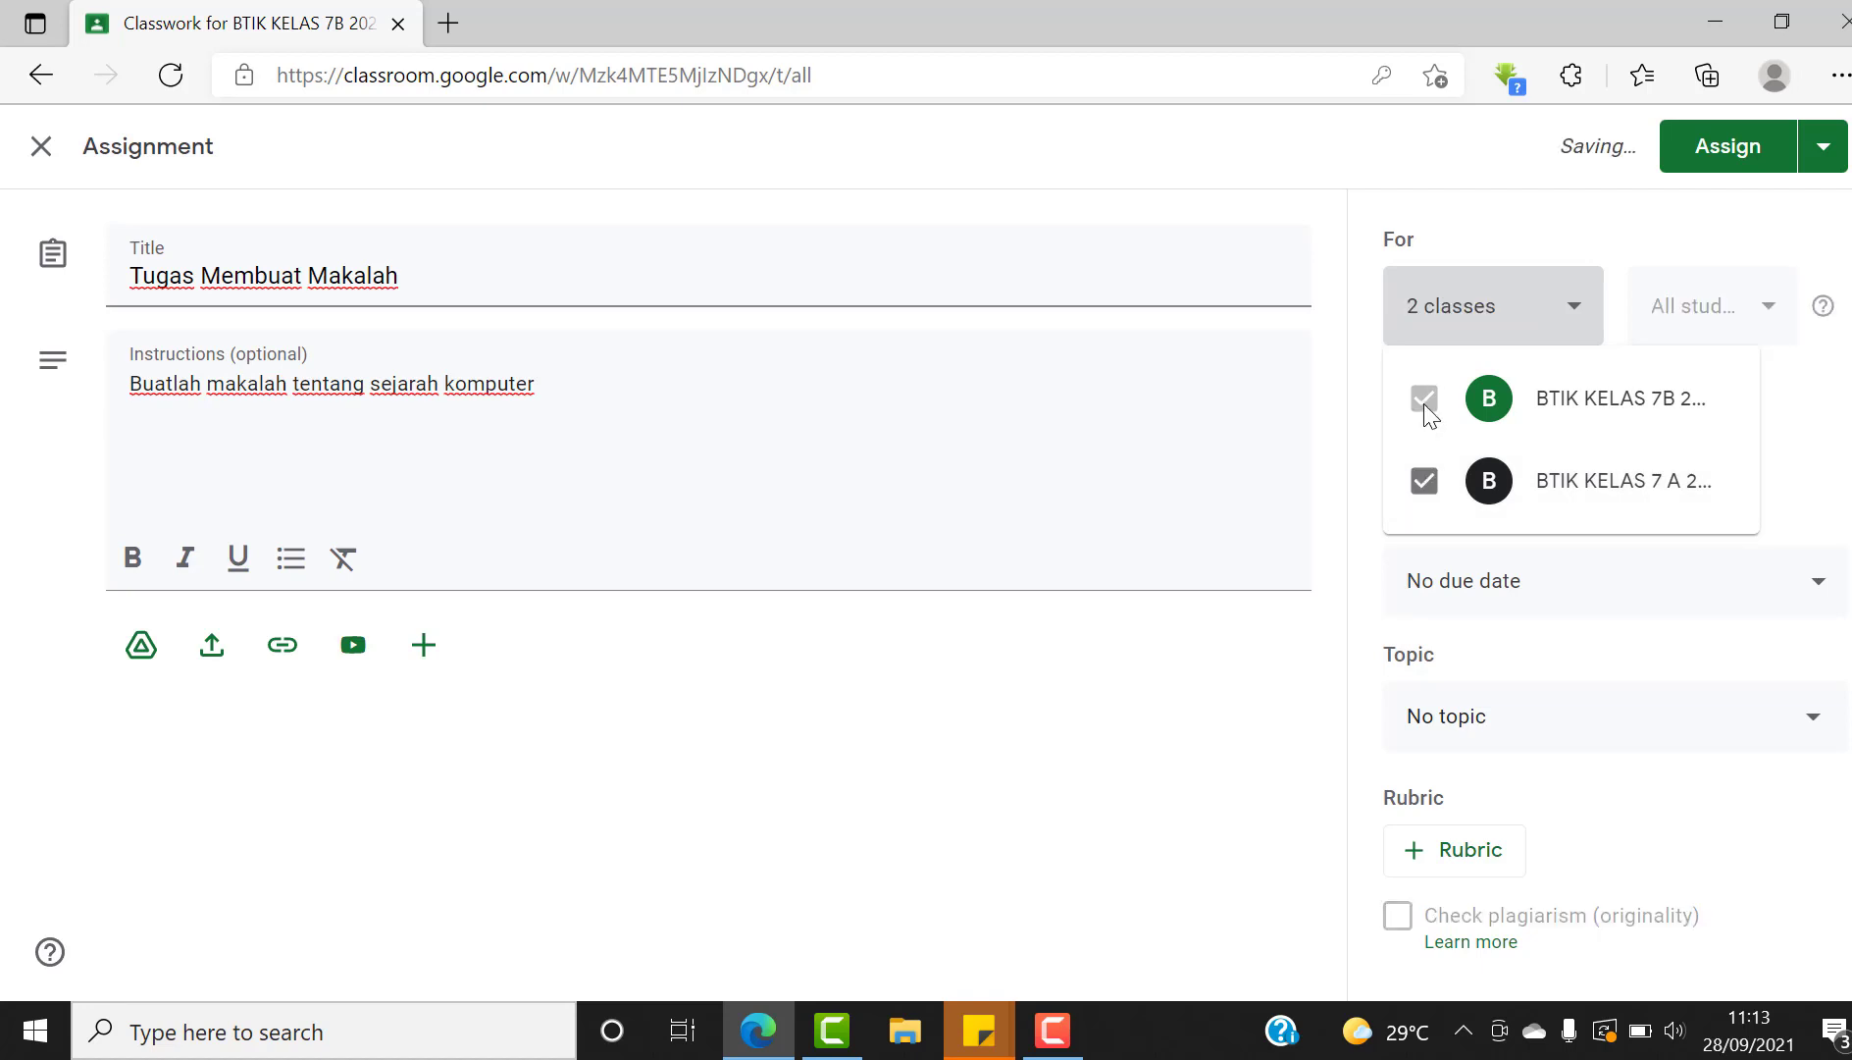
click(1424, 480)
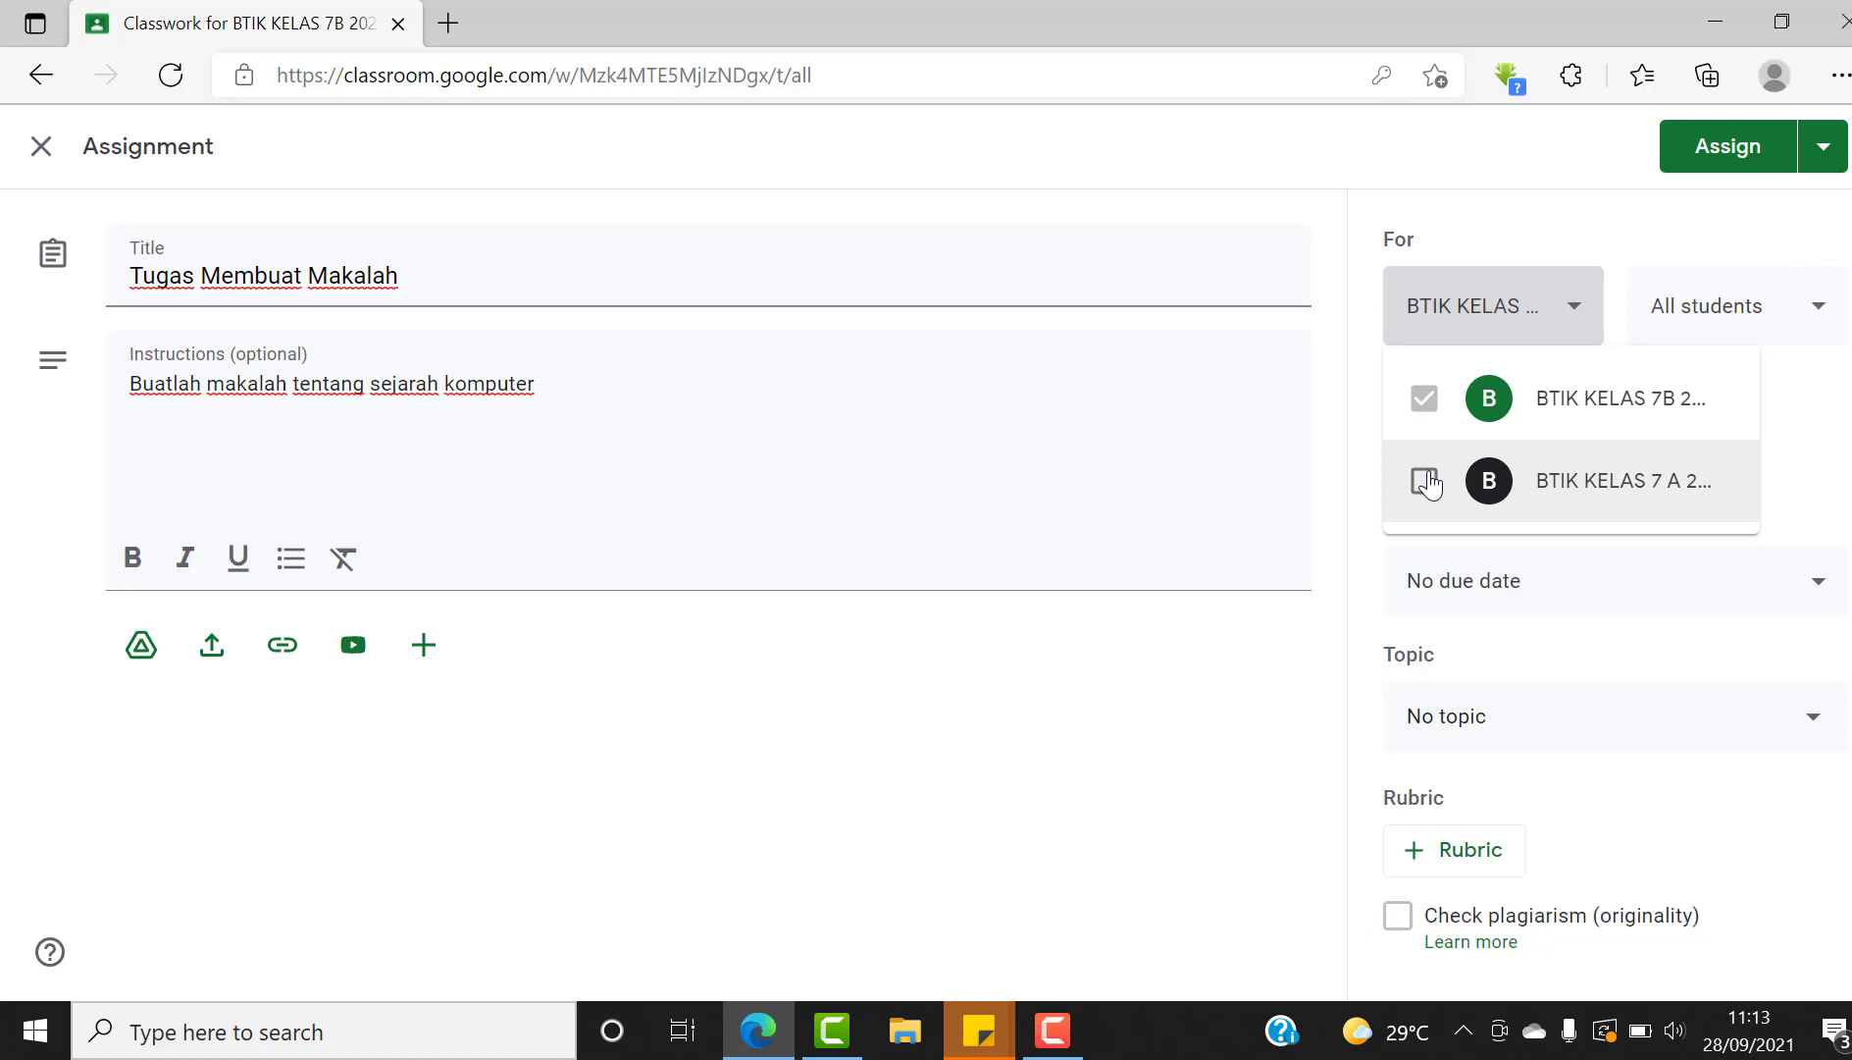
click(1637, 248)
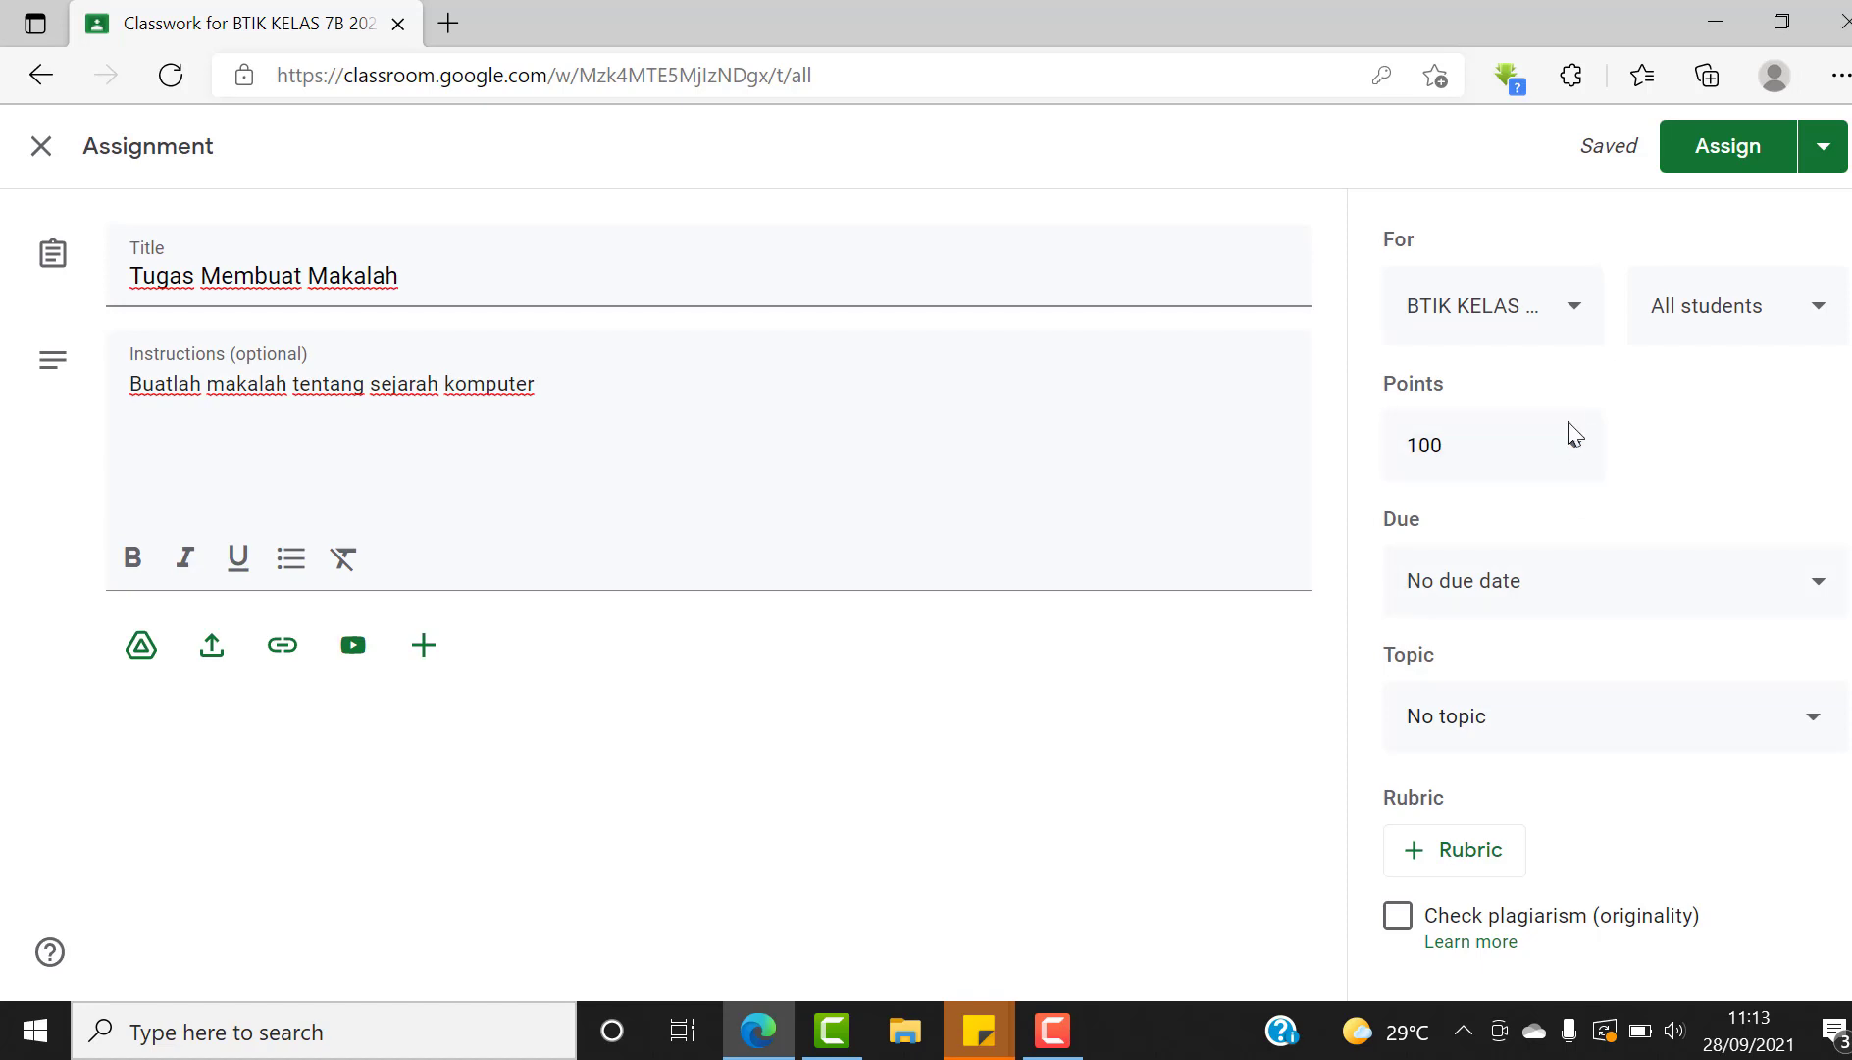
Set the assignment's due date to Oct 6, 2021 at 11:59 PM
click(1536, 614)
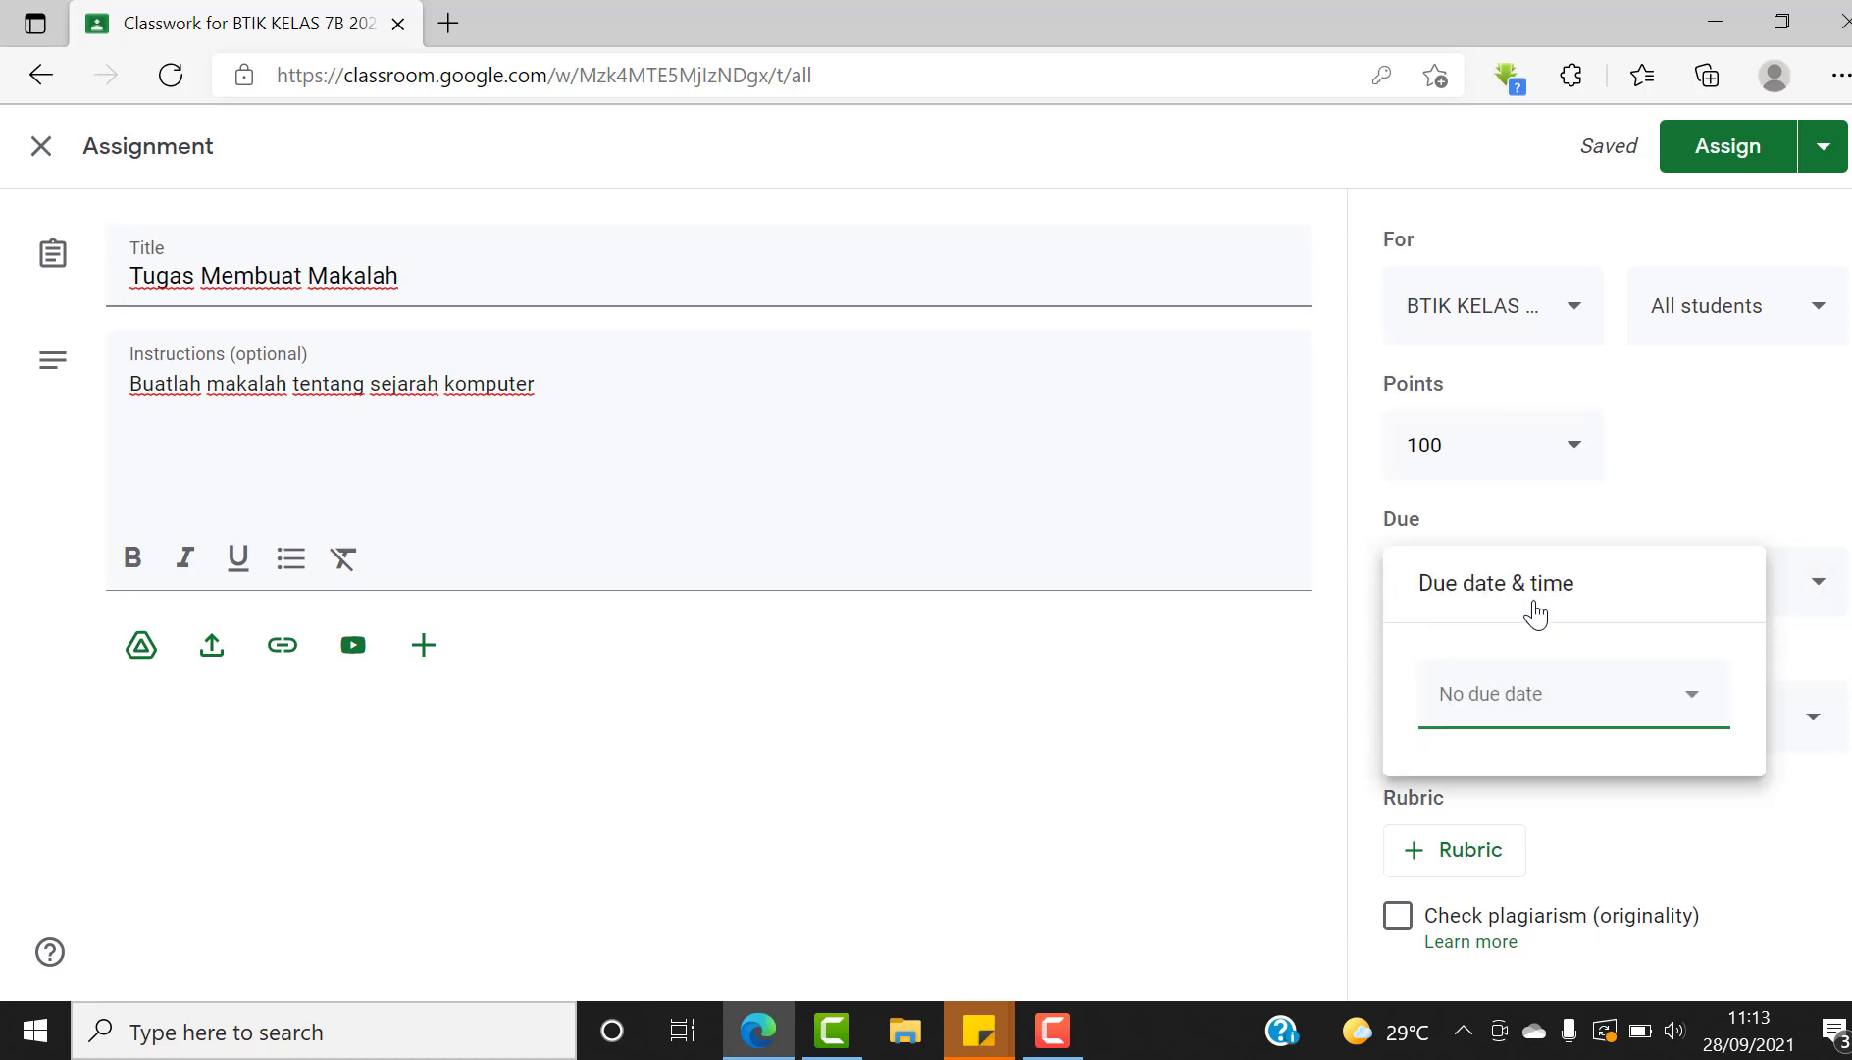
click(1695, 716)
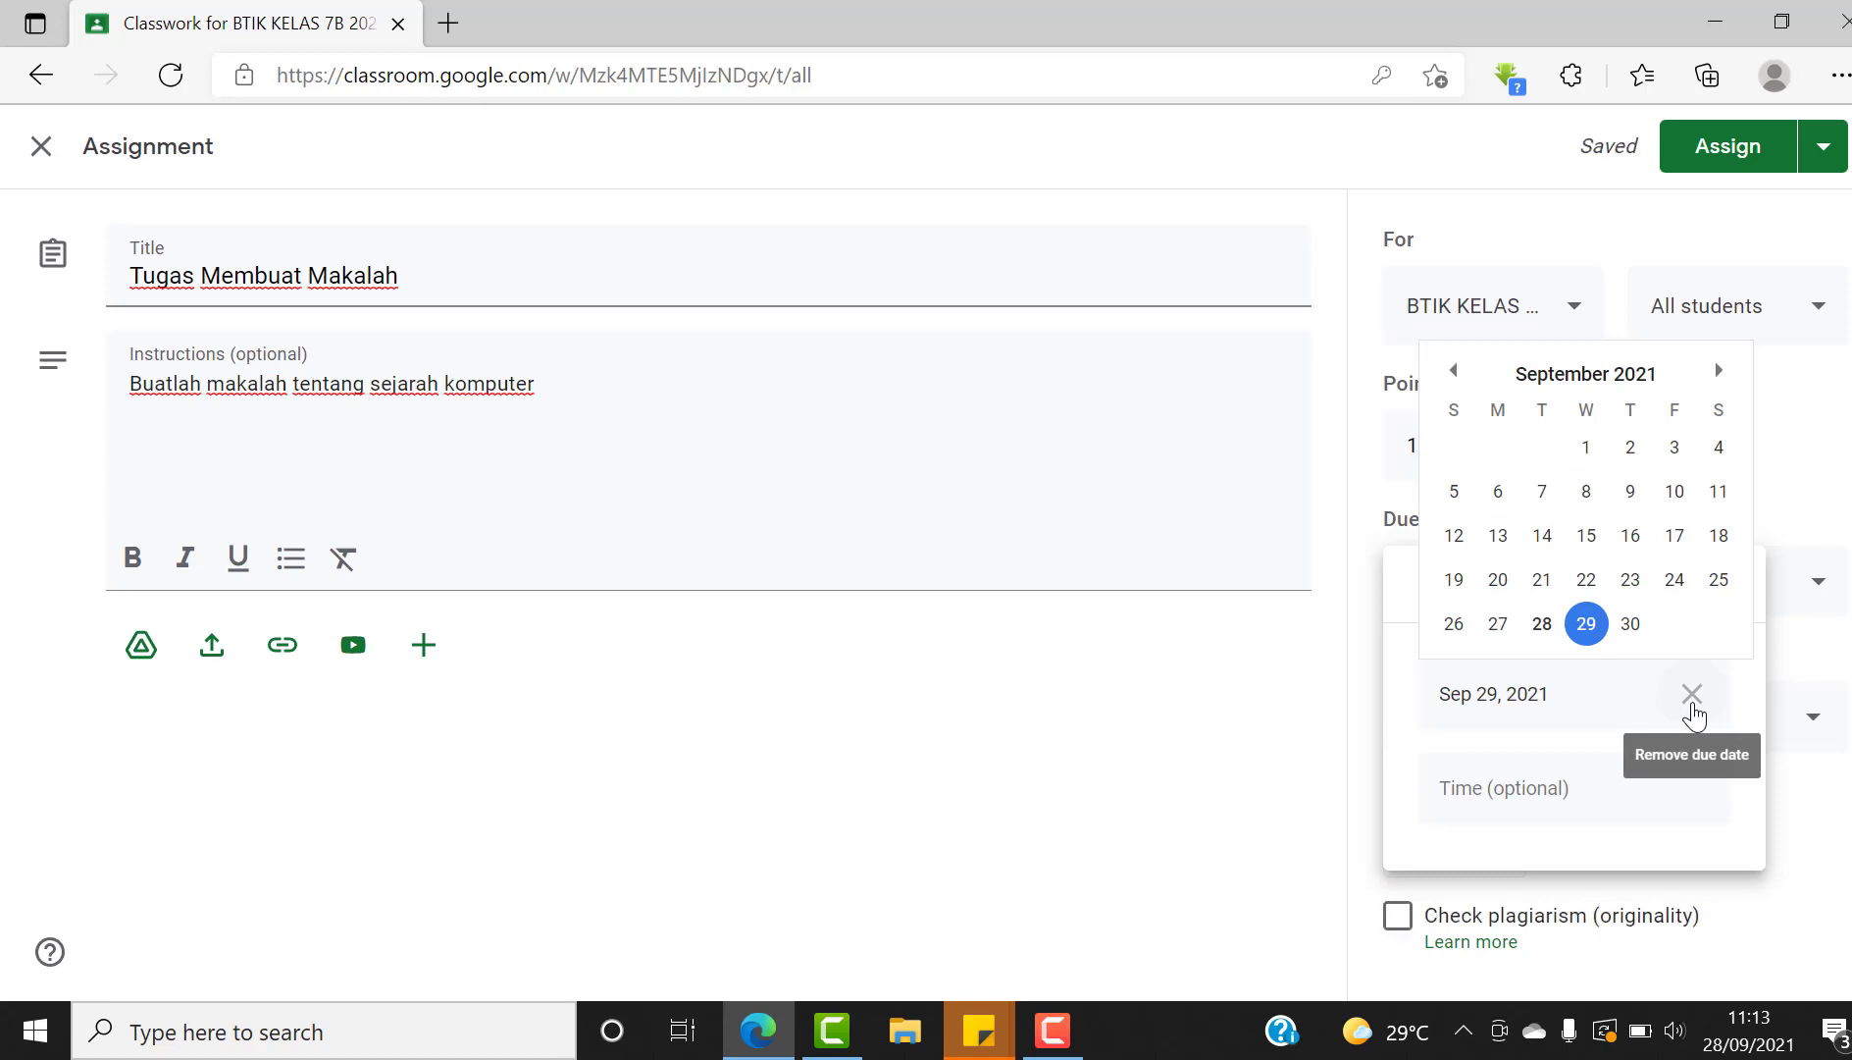
click(1717, 369)
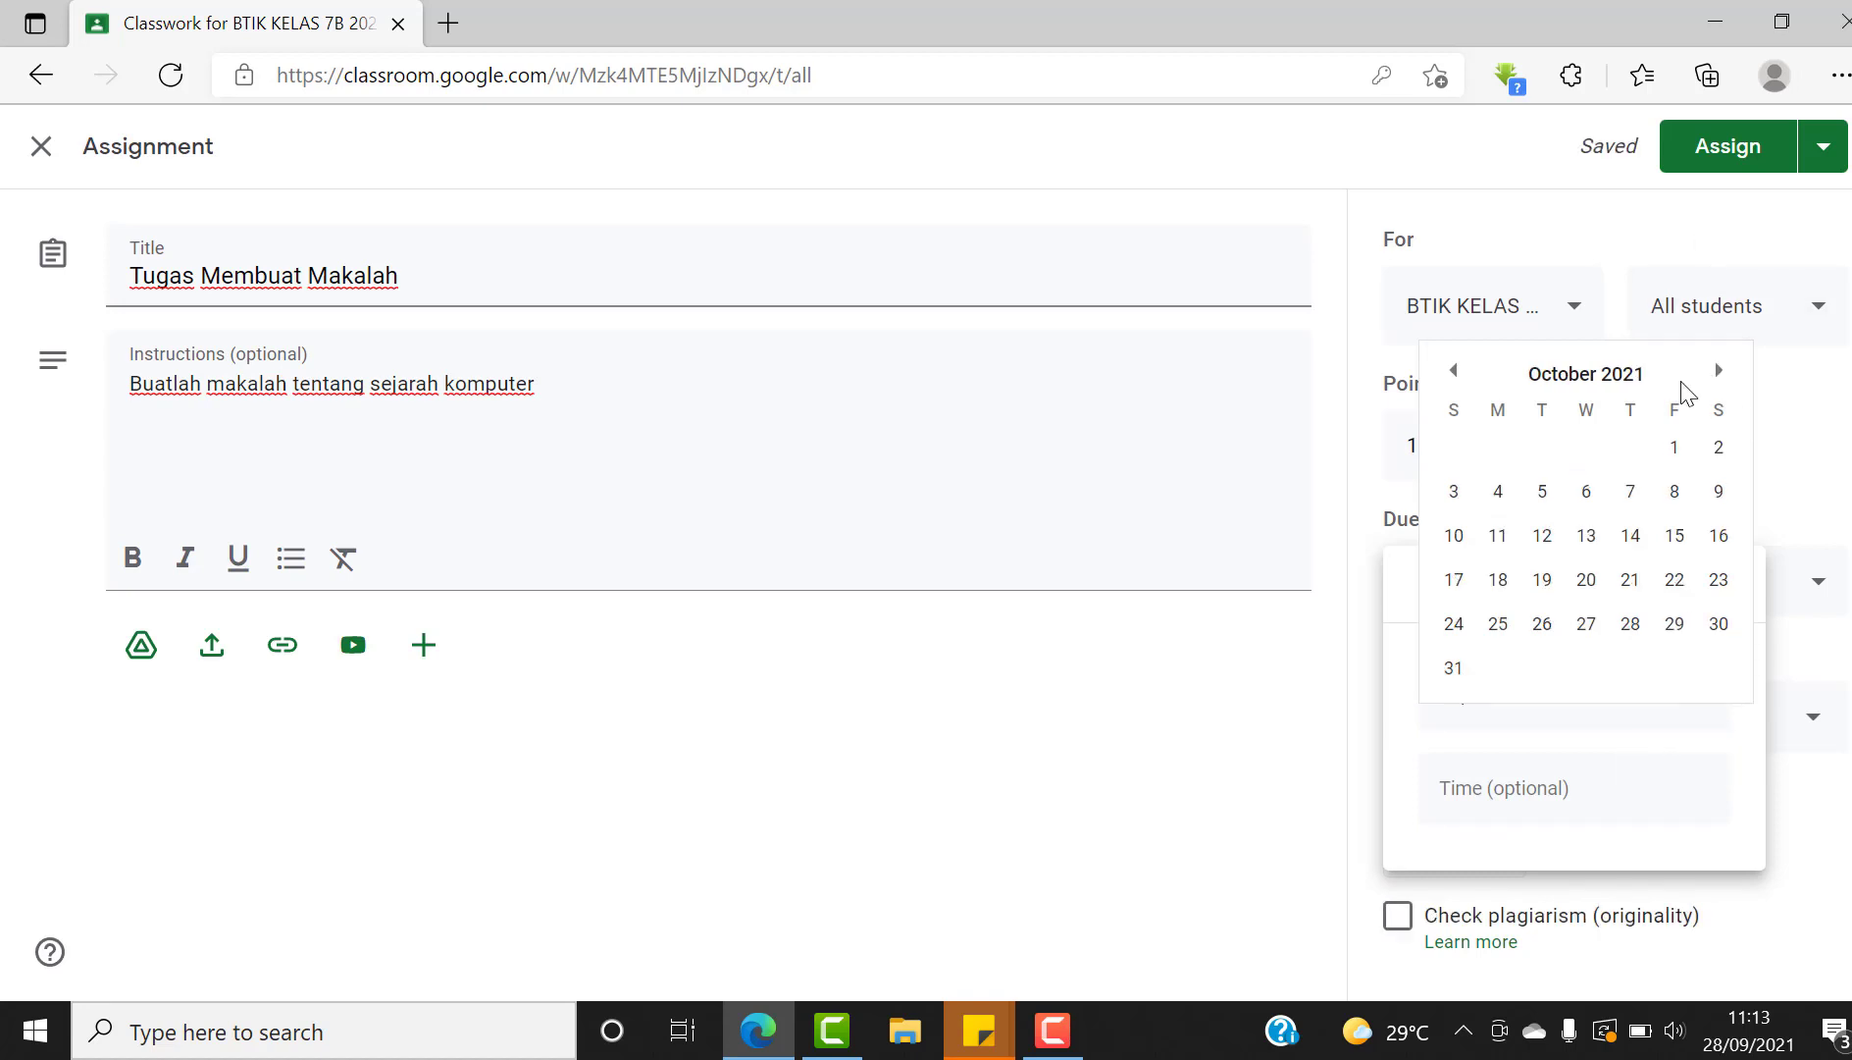
click(1587, 491)
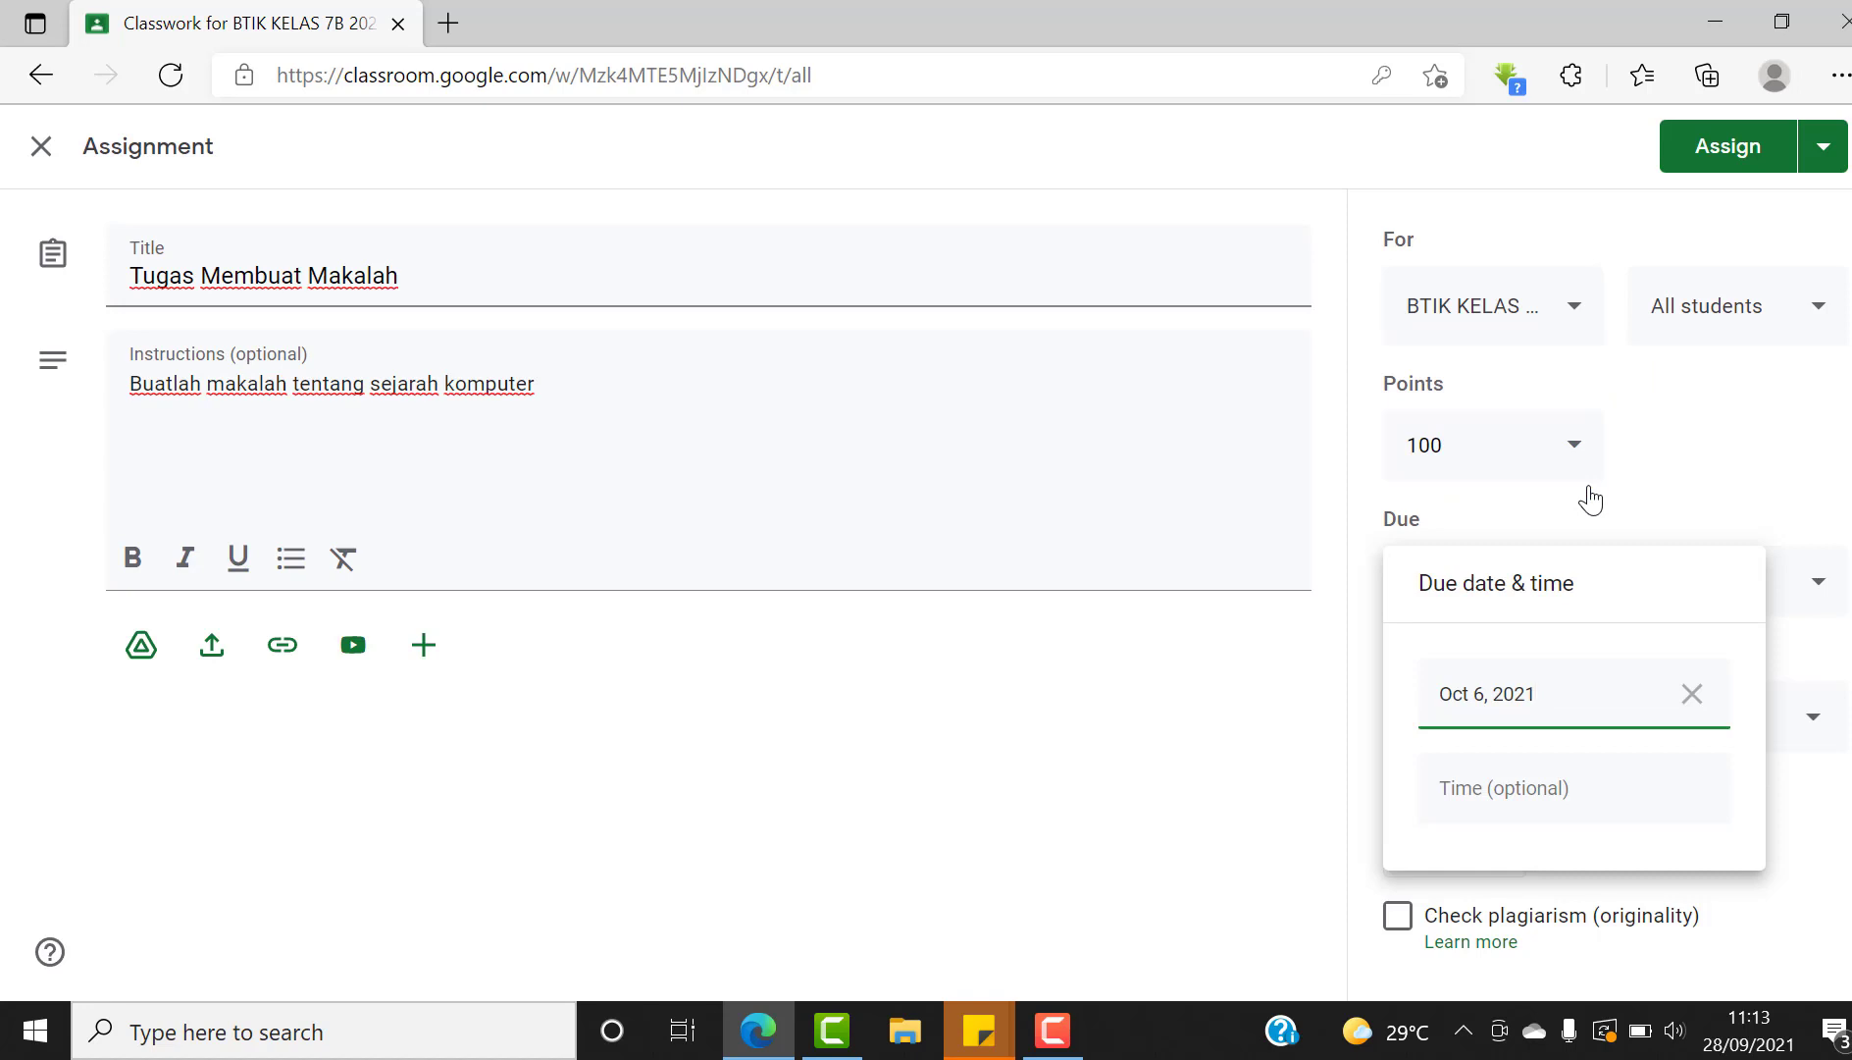
click(1518, 789)
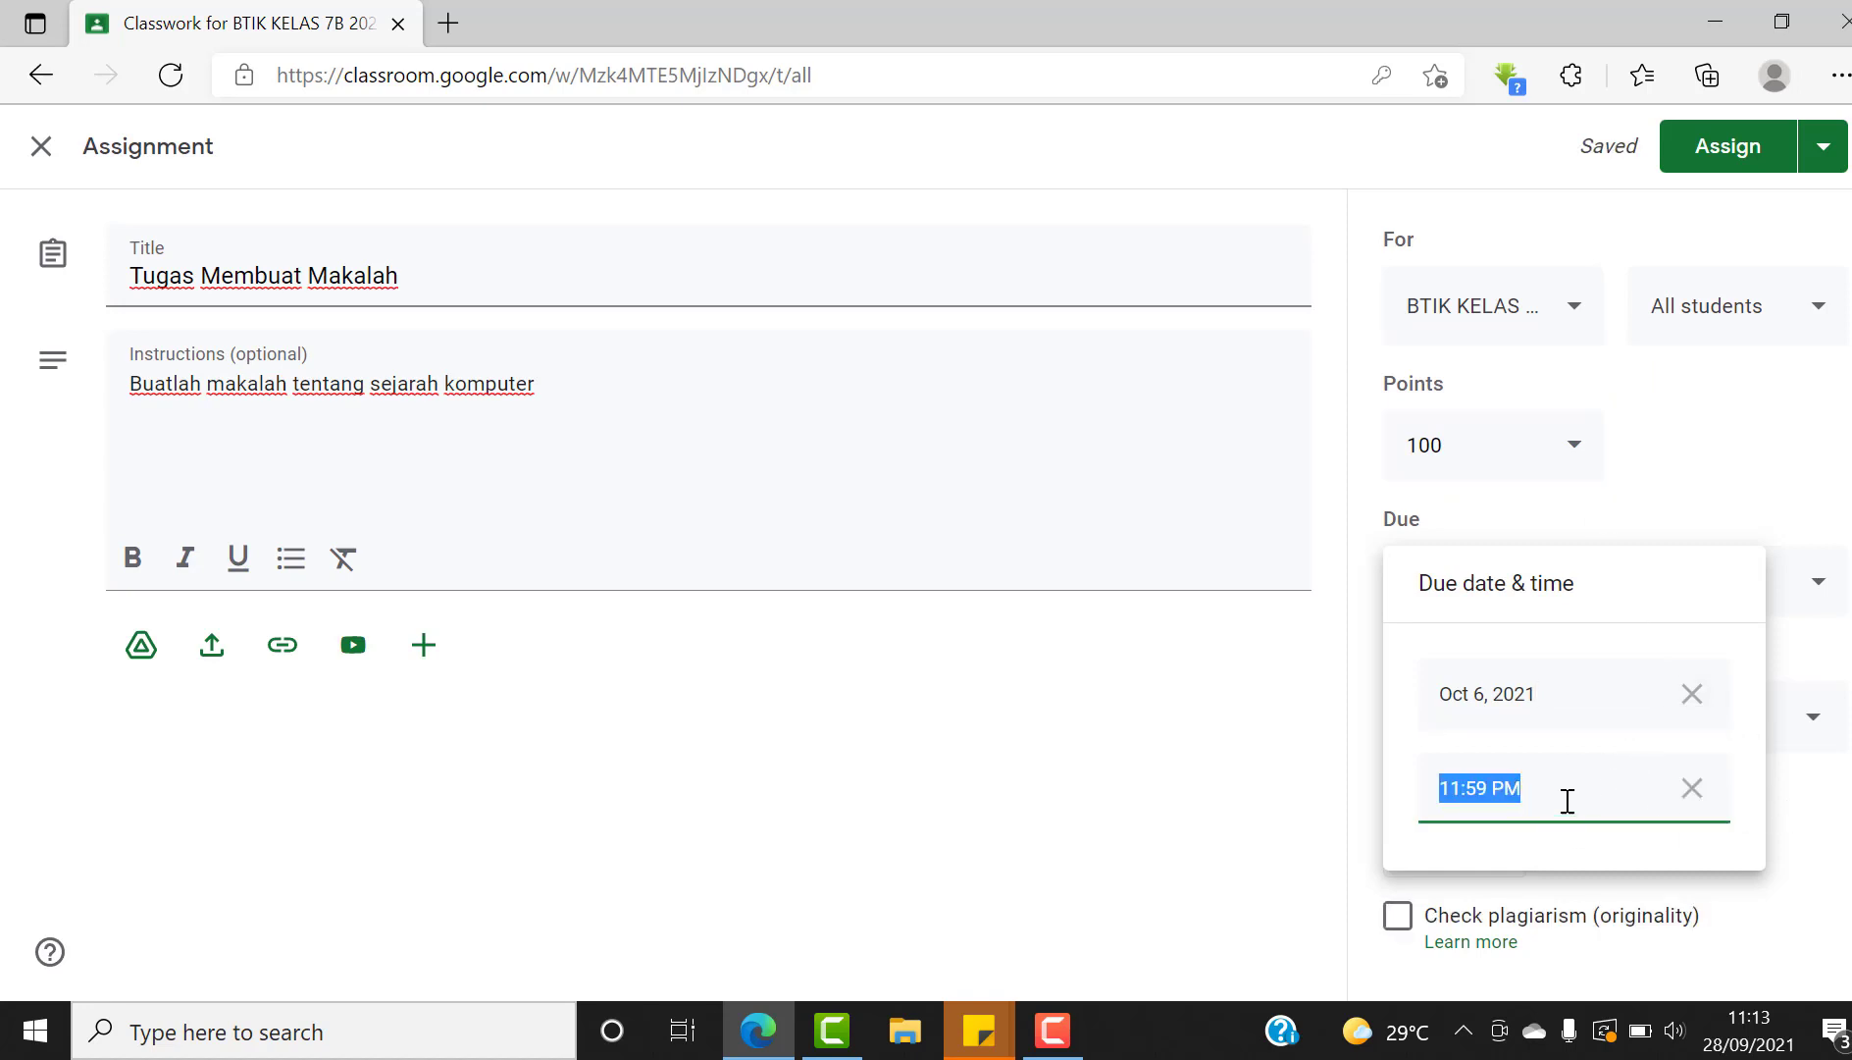
click(1788, 783)
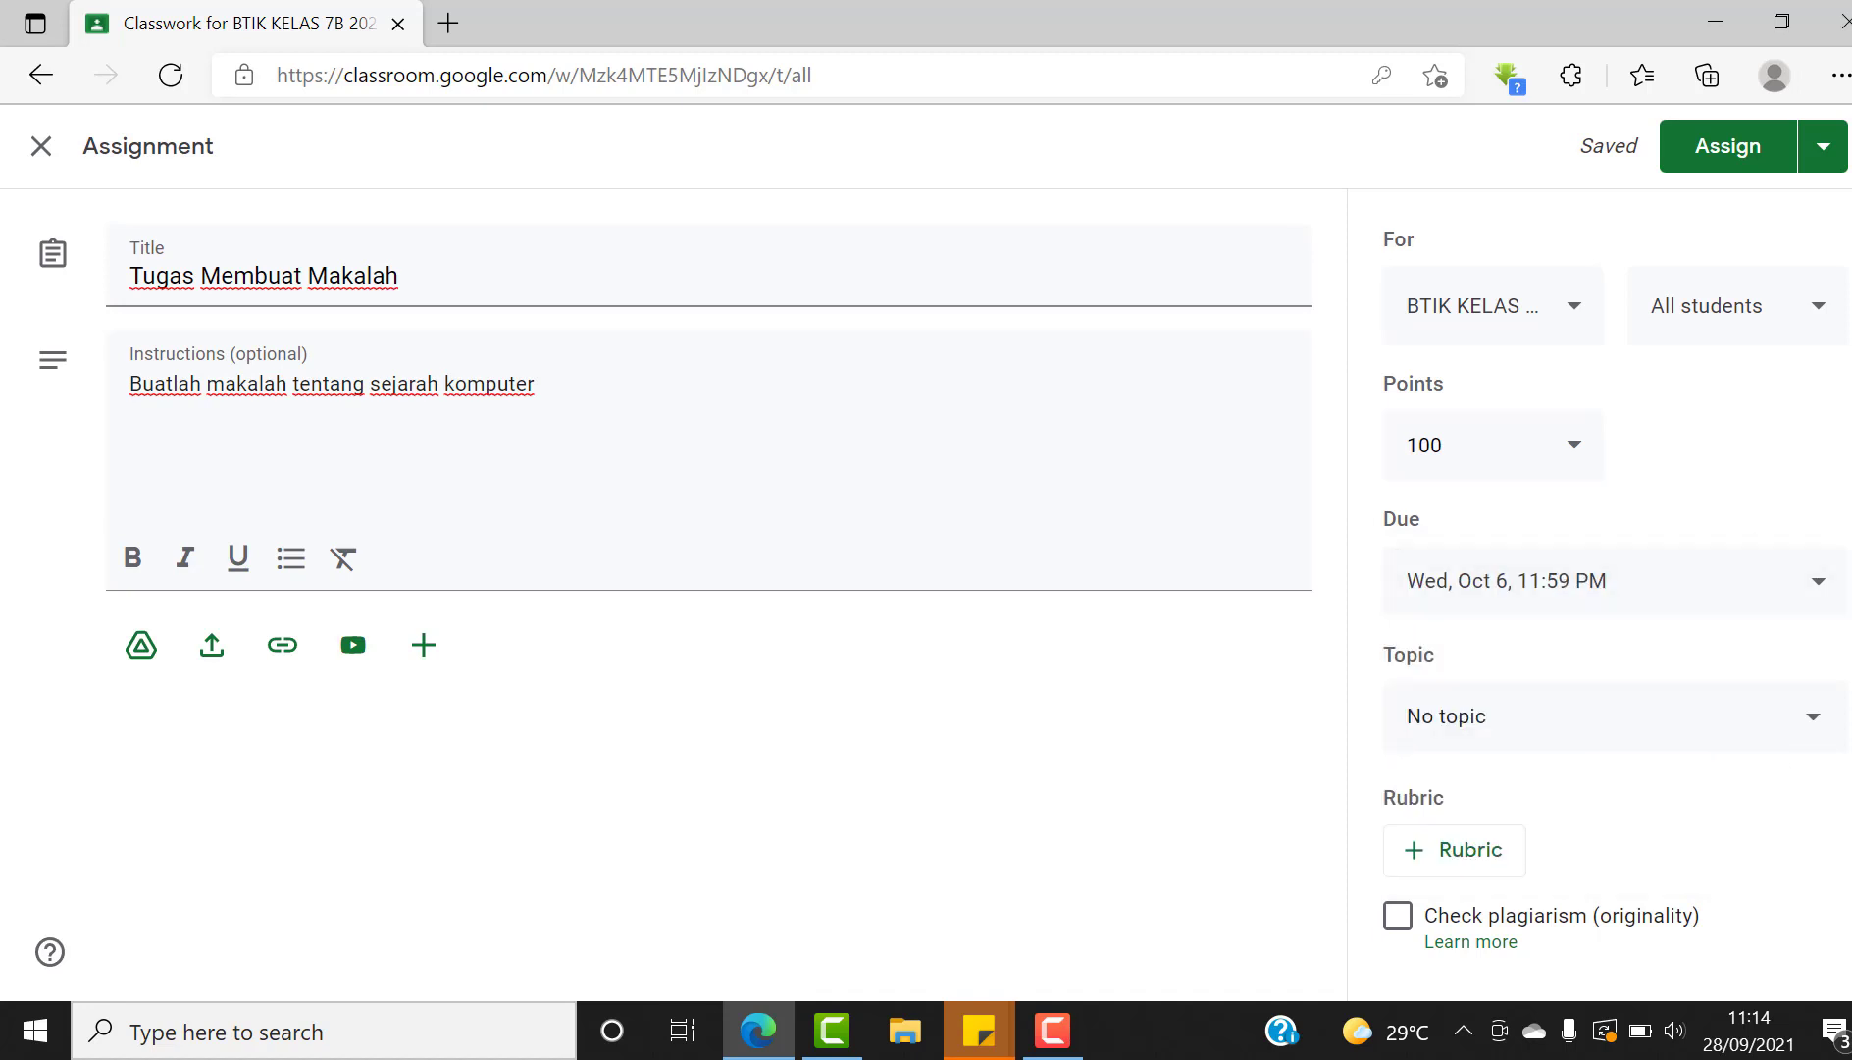
Review the topic choices without picking one, and enable the plagiarism (originality) check for the assignment
click(1517, 708)
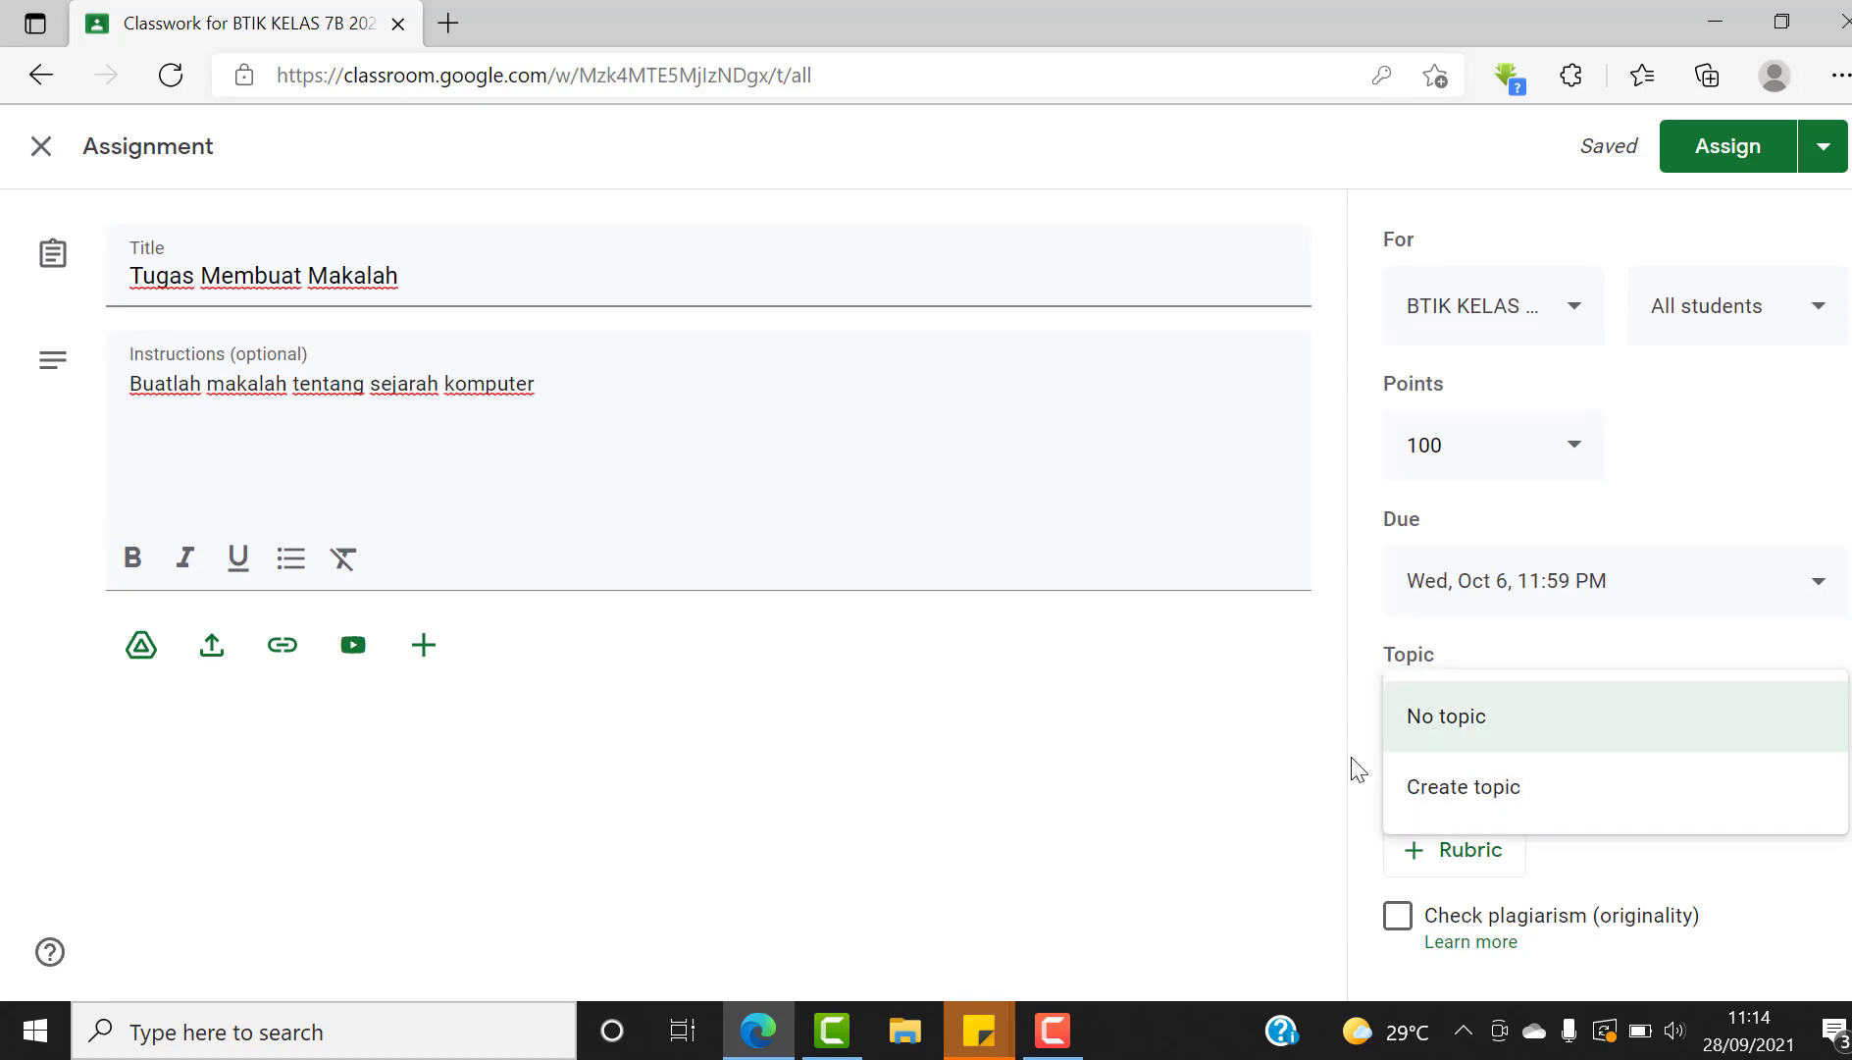
click(1250, 765)
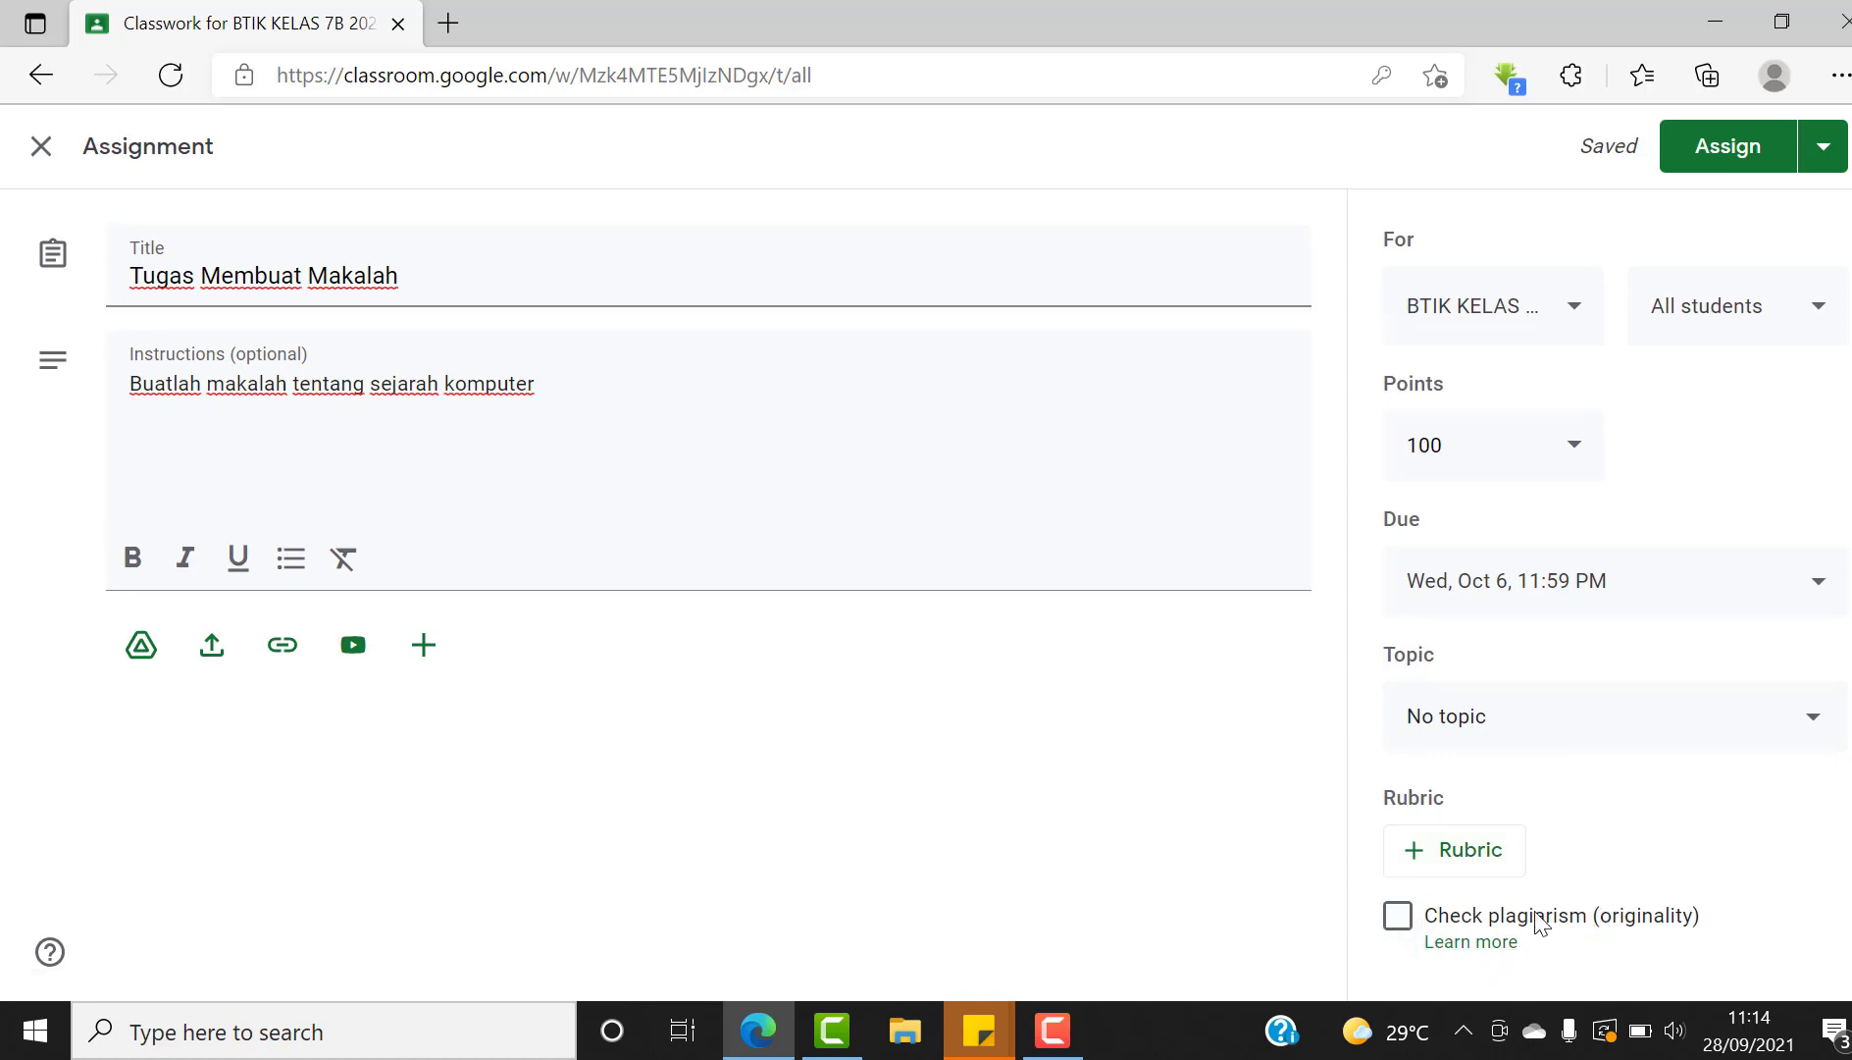
click(1395, 920)
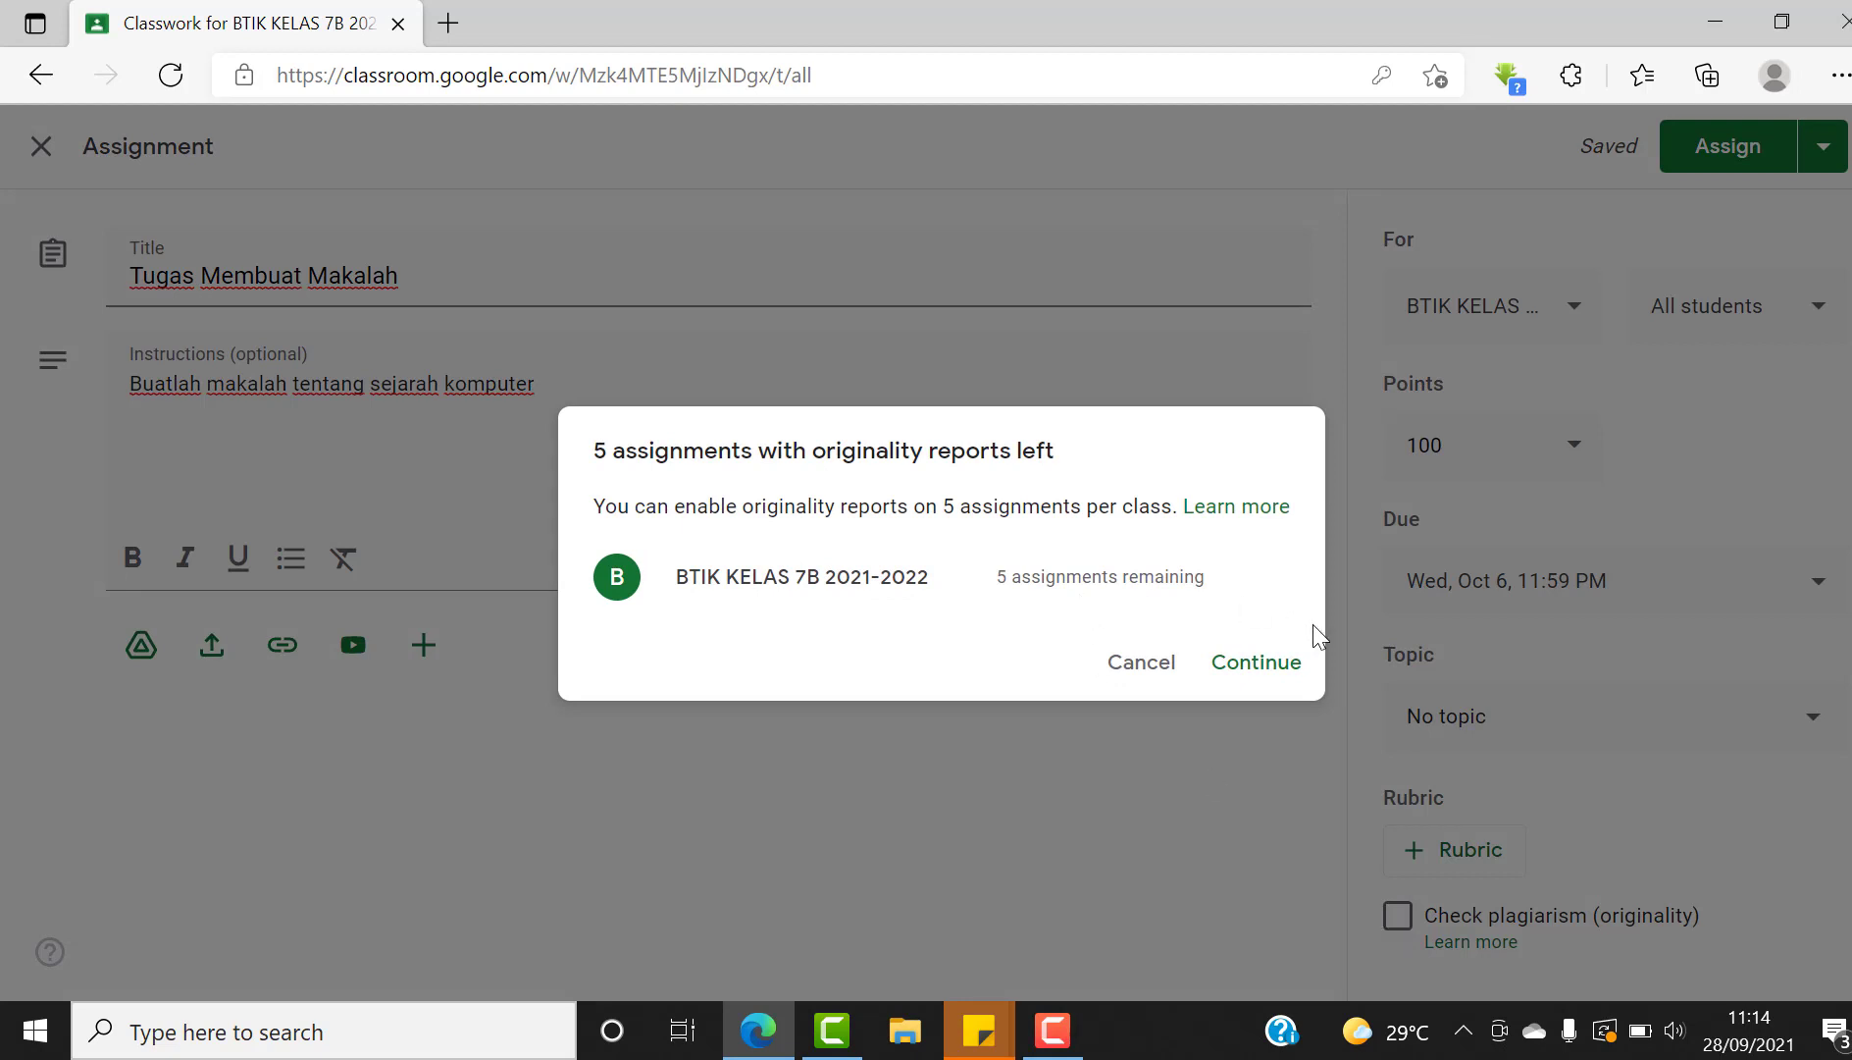
click(1261, 673)
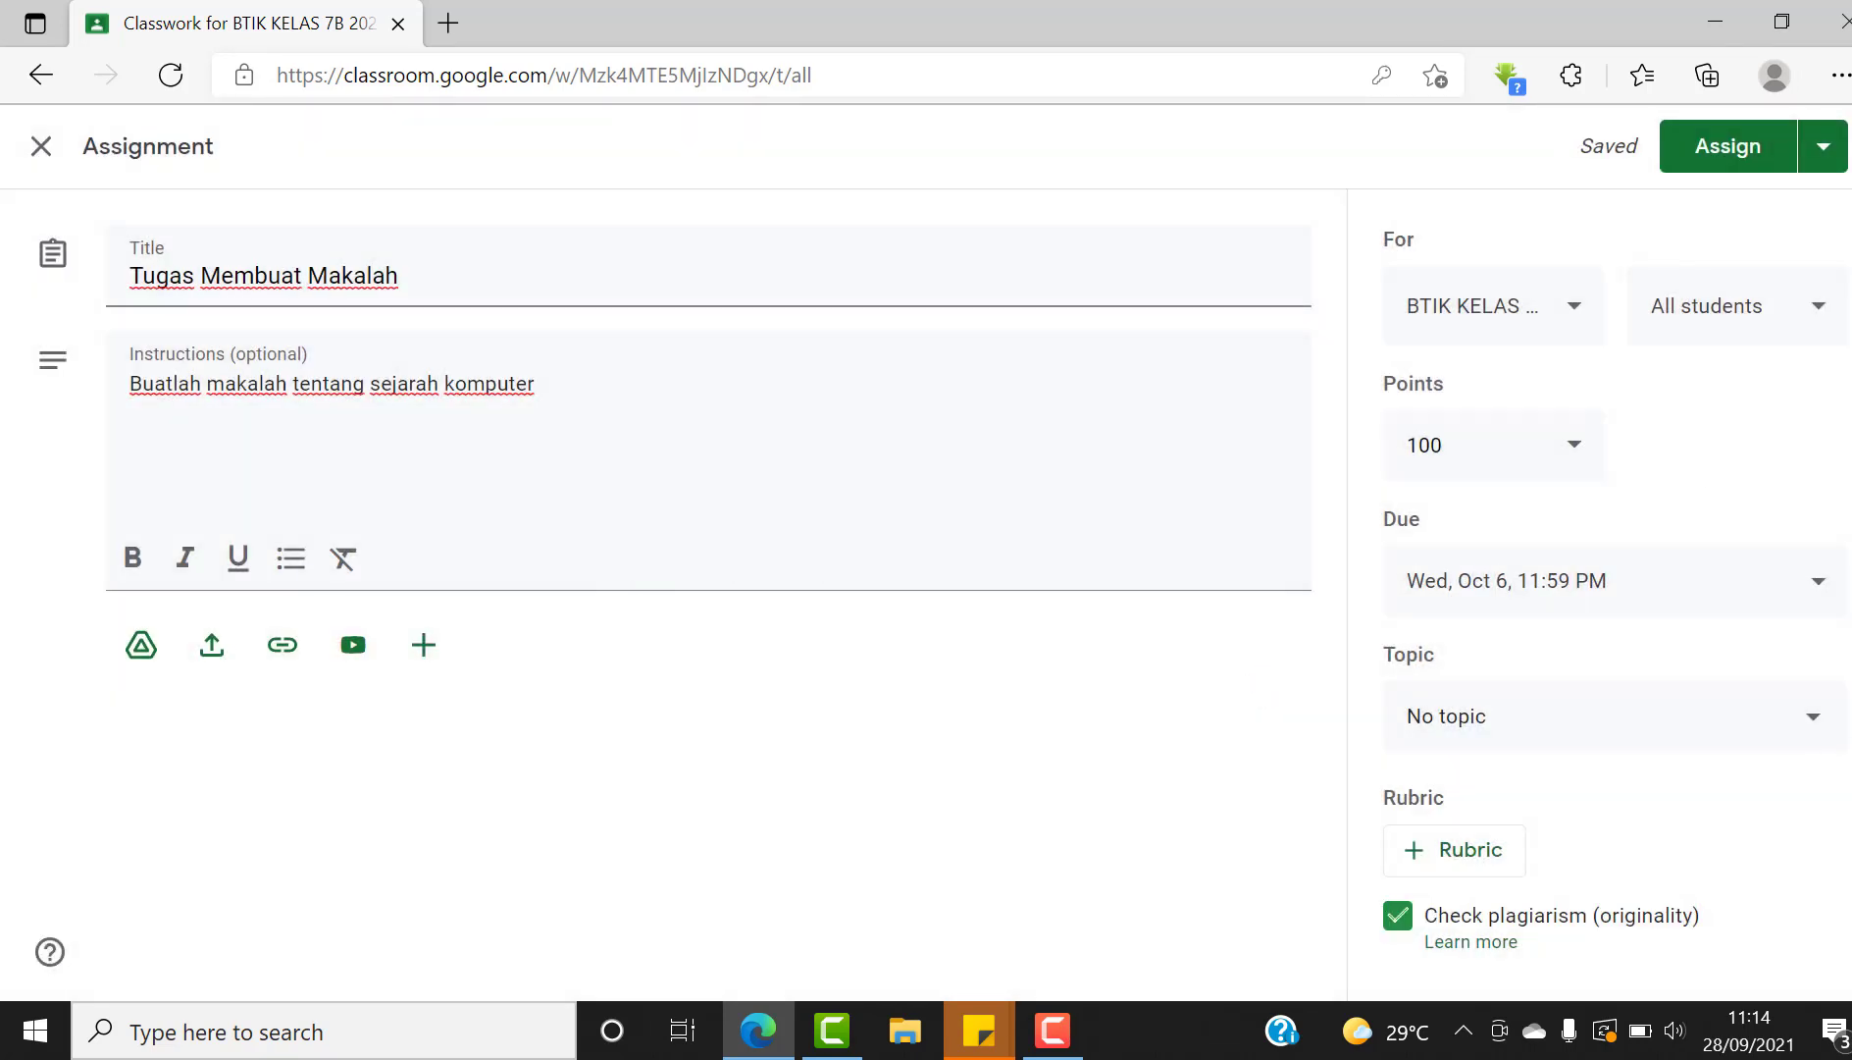
triple_click(1415, 799)
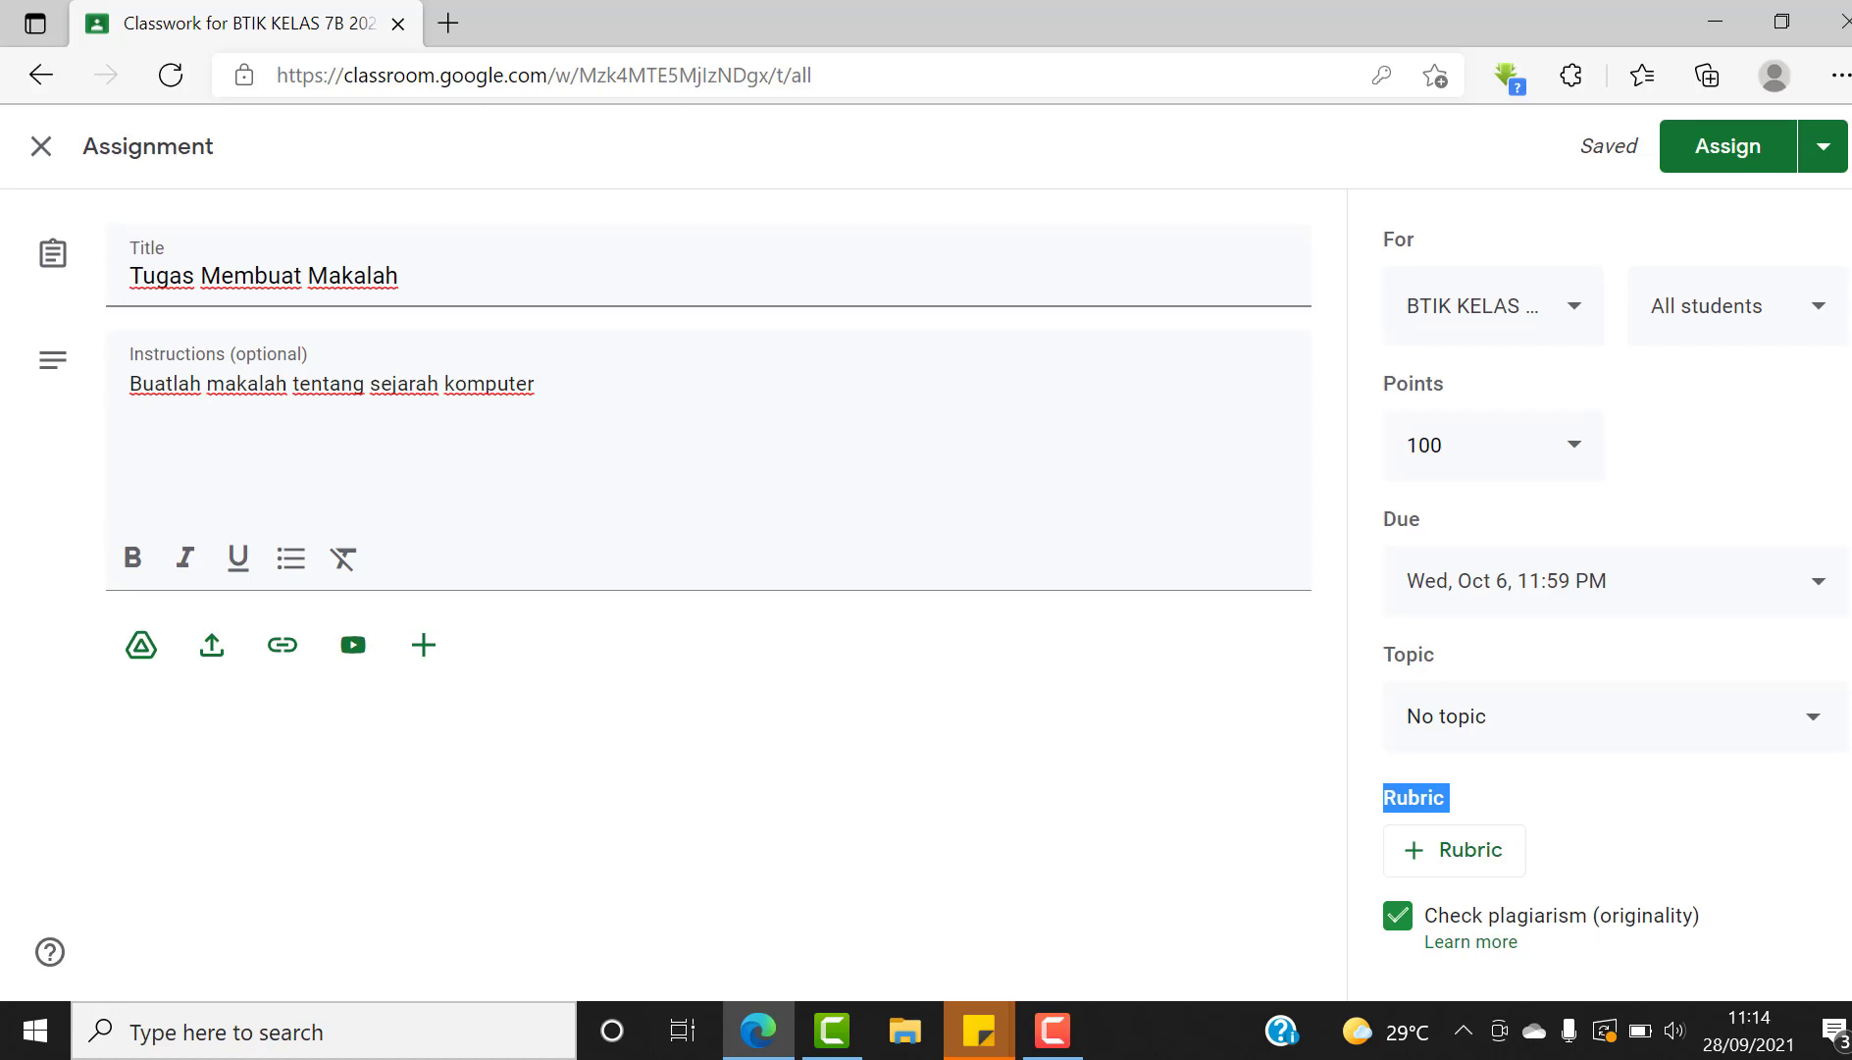
Examine the assignment's publishing options and its schedule settings without scheduling or discarding it
click(1824, 149)
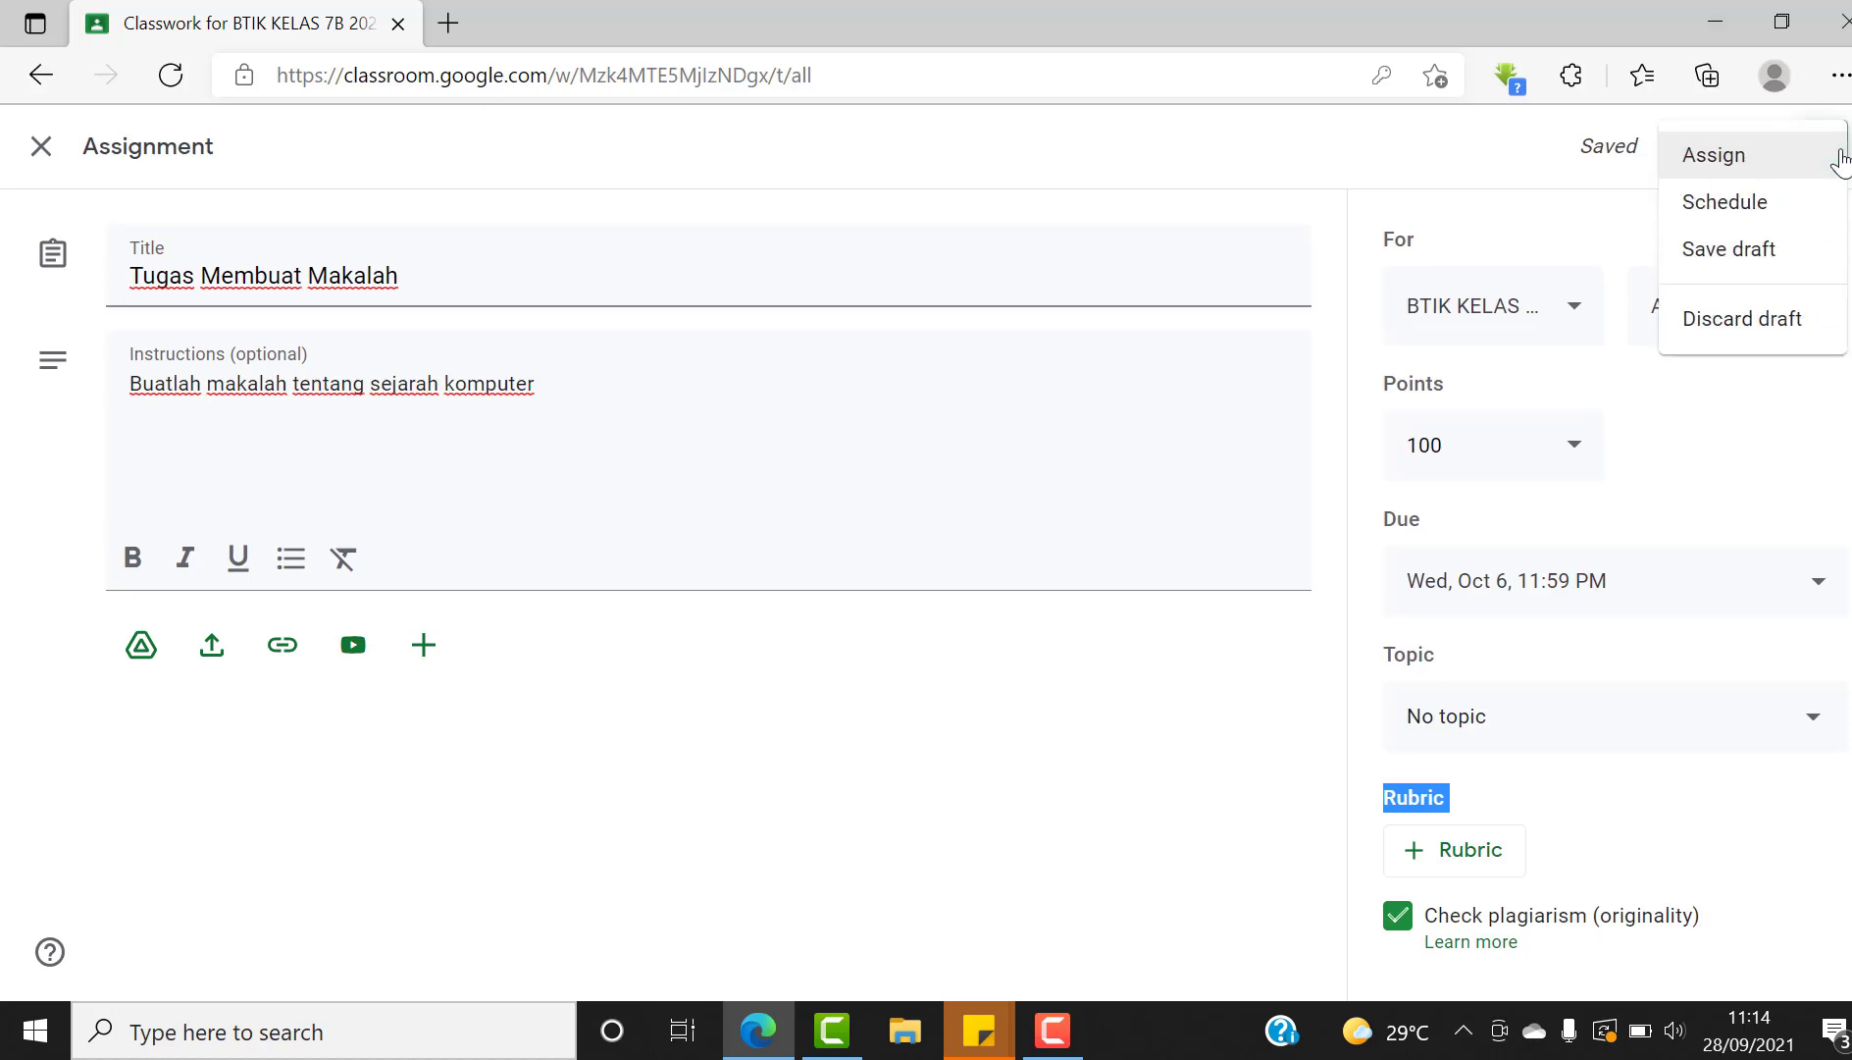
click(1496, 159)
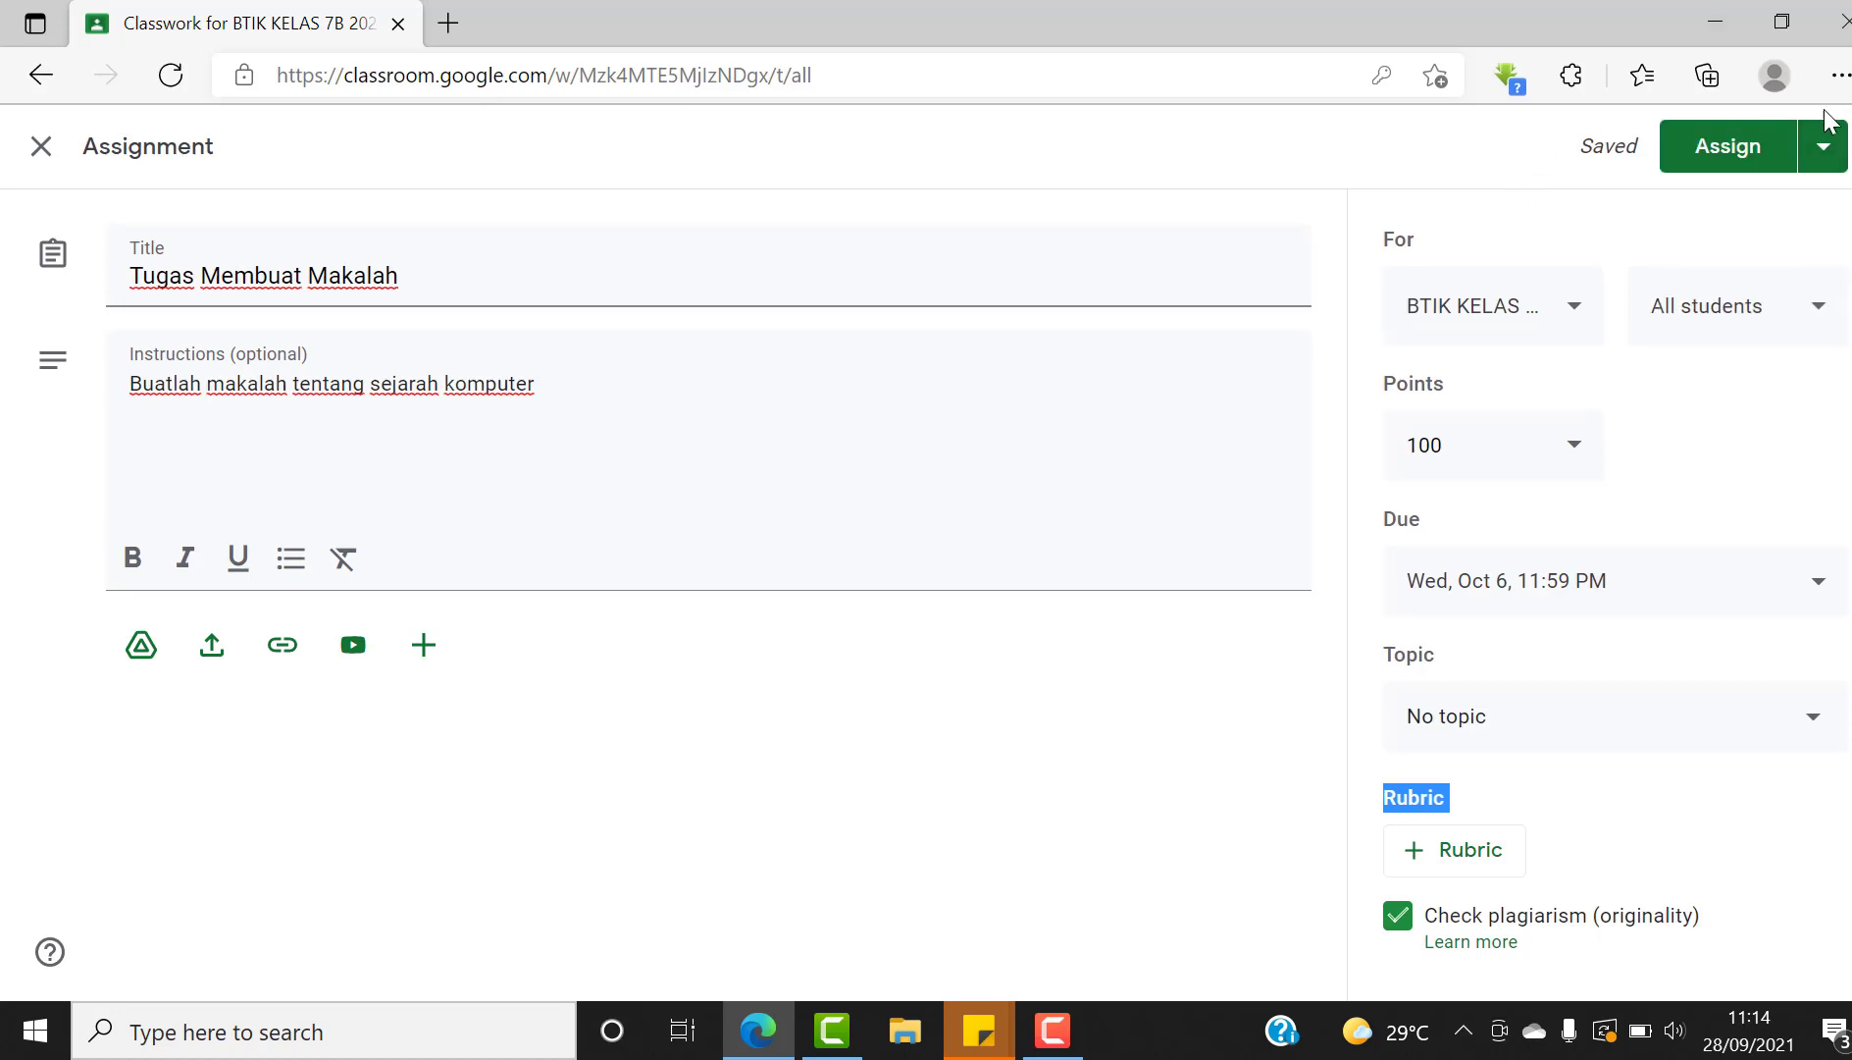
click(1823, 155)
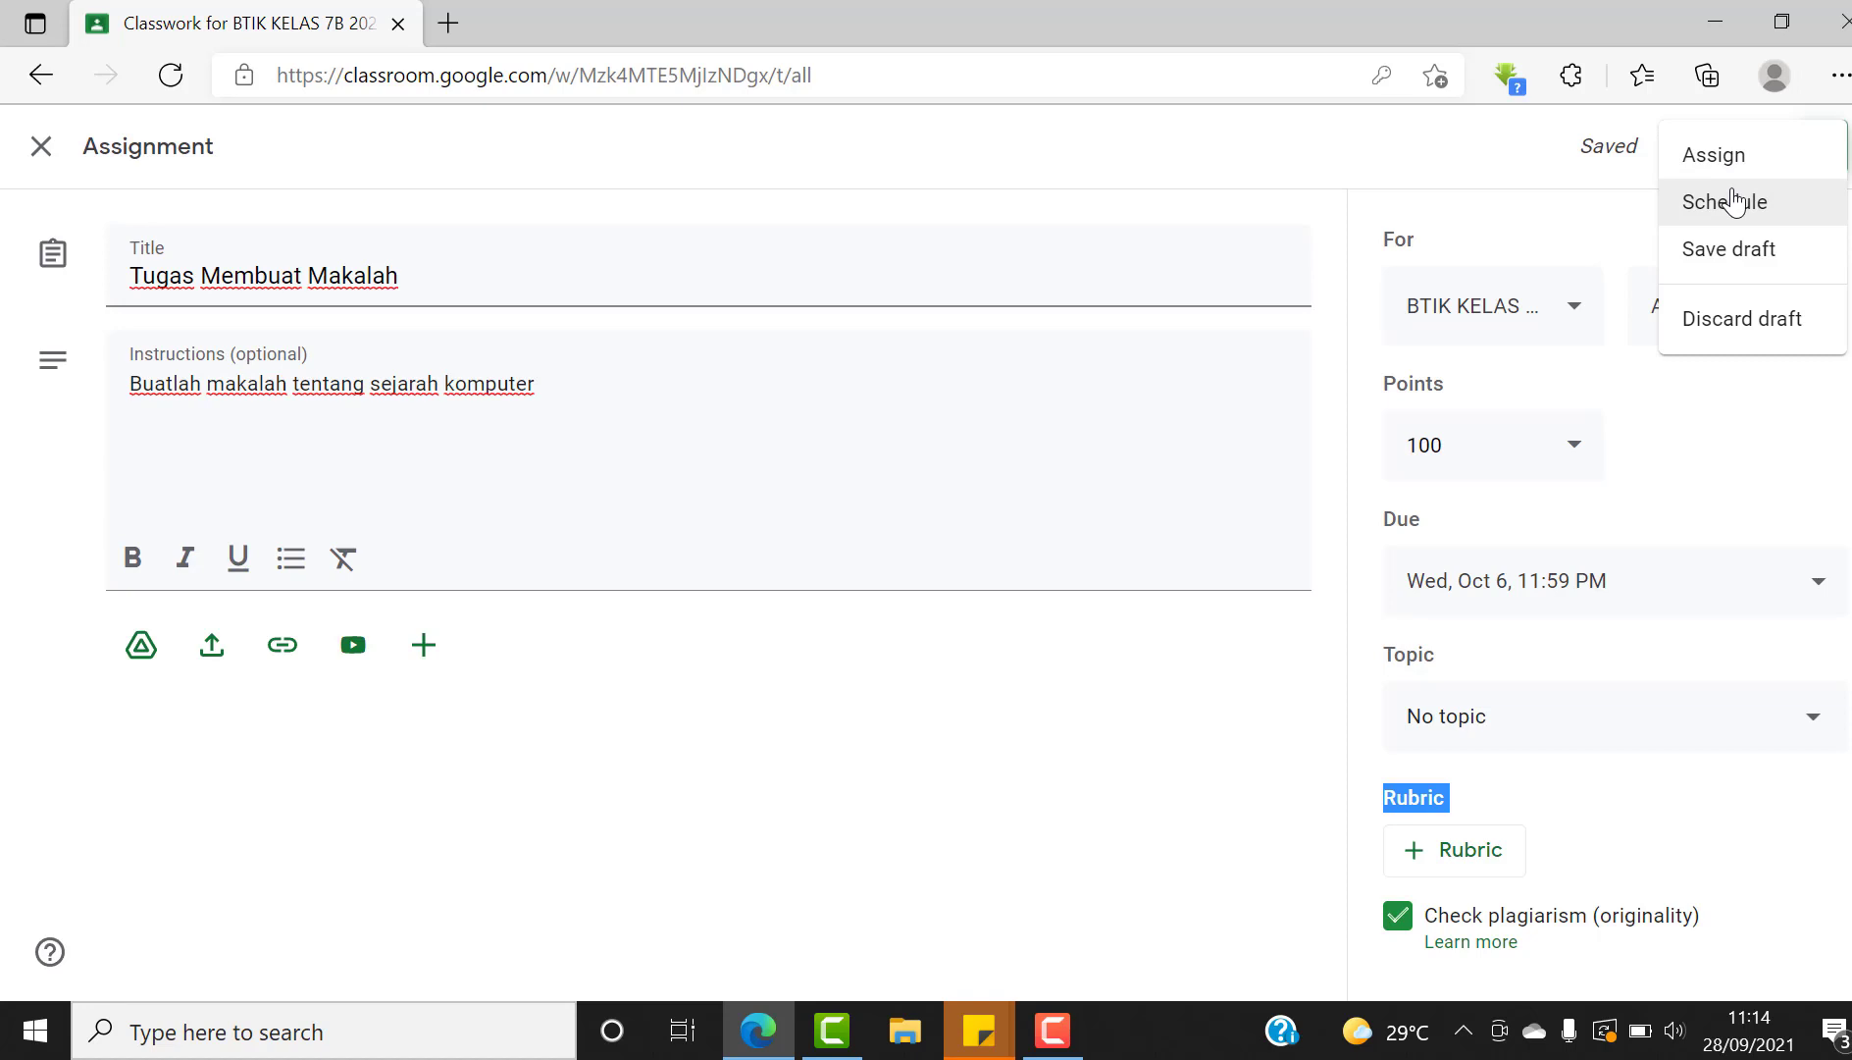
click(1733, 201)
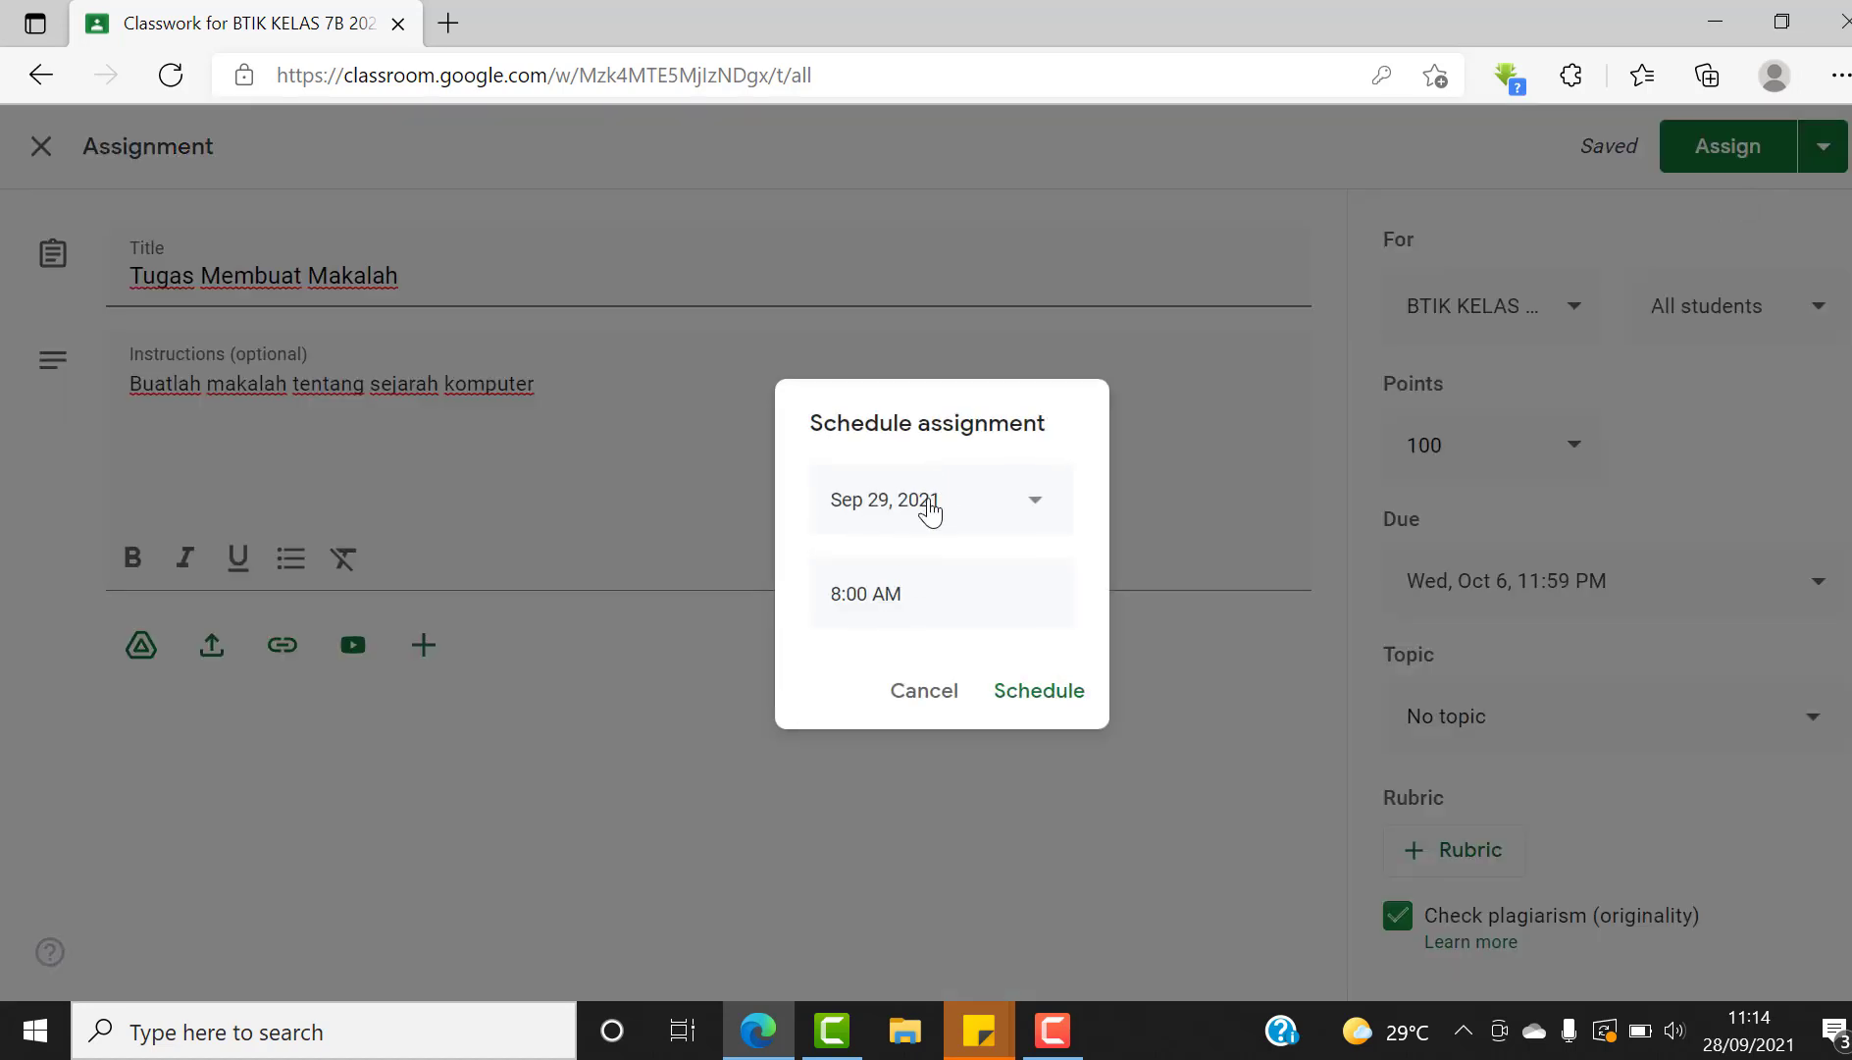
click(920, 690)
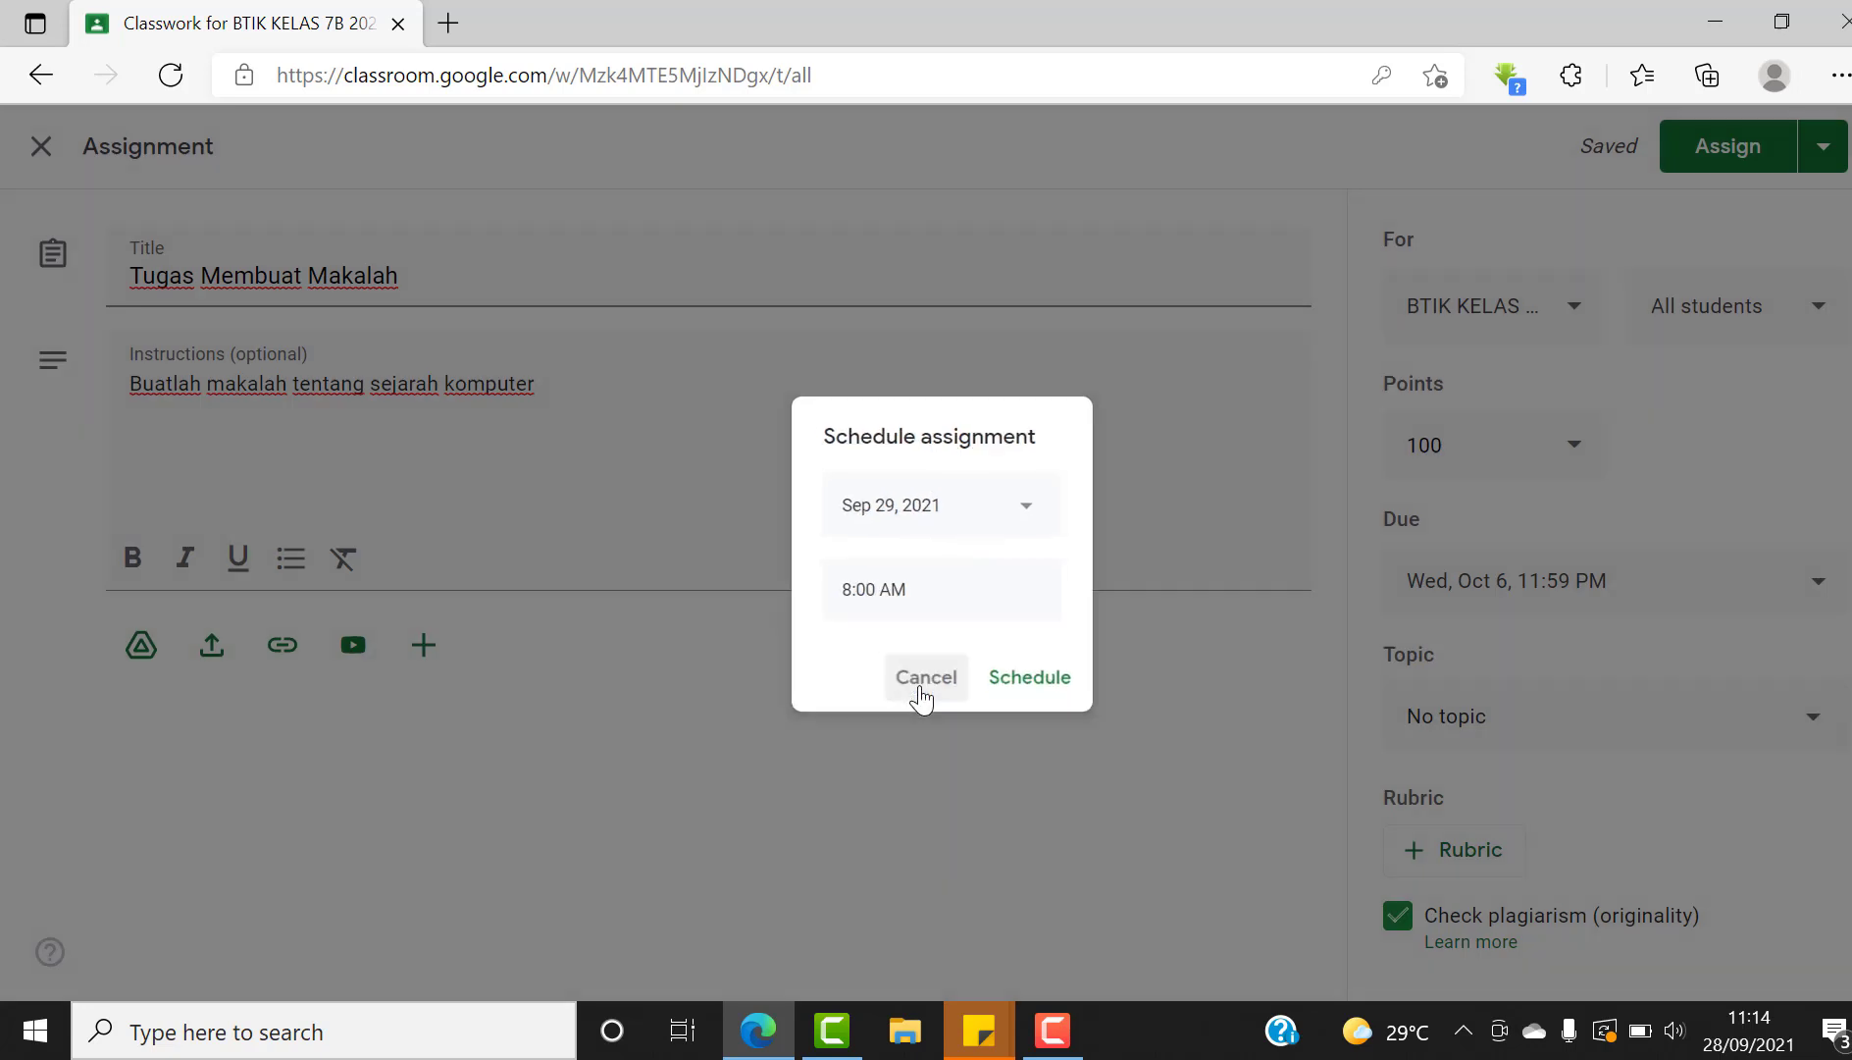
click(1823, 147)
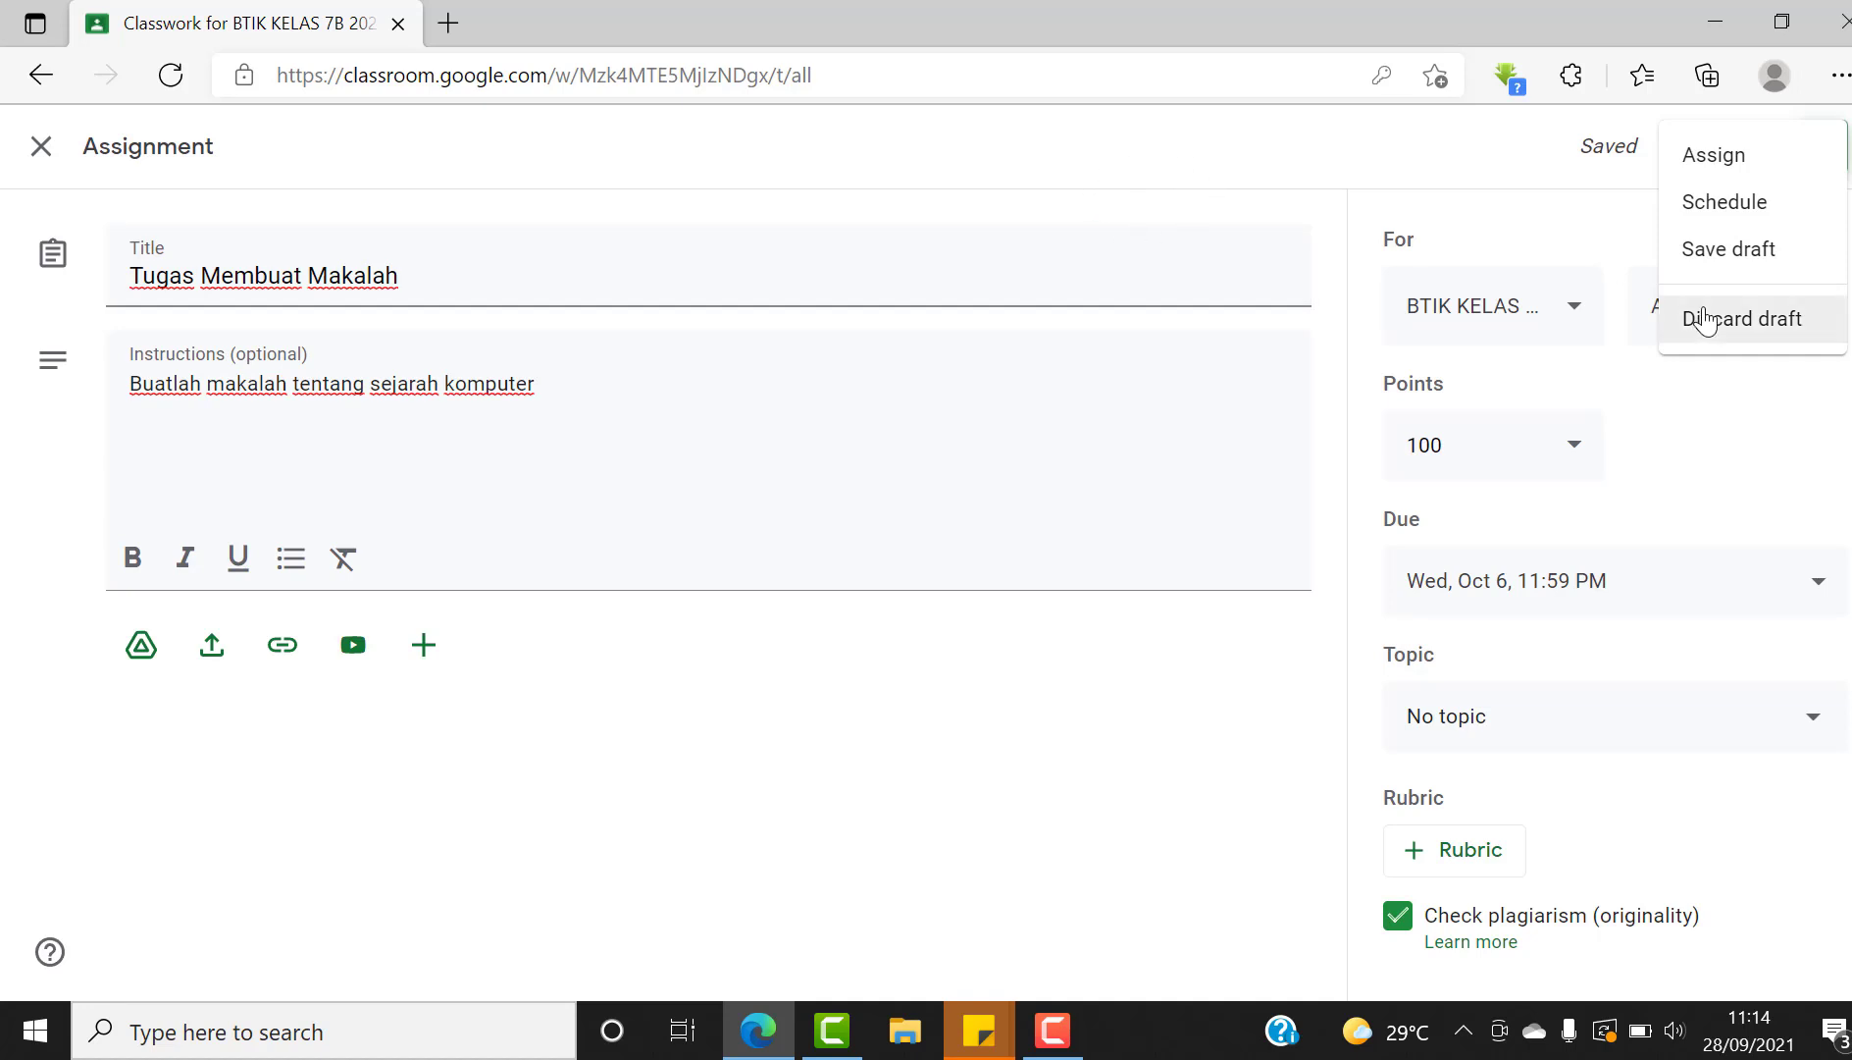
click(1161, 158)
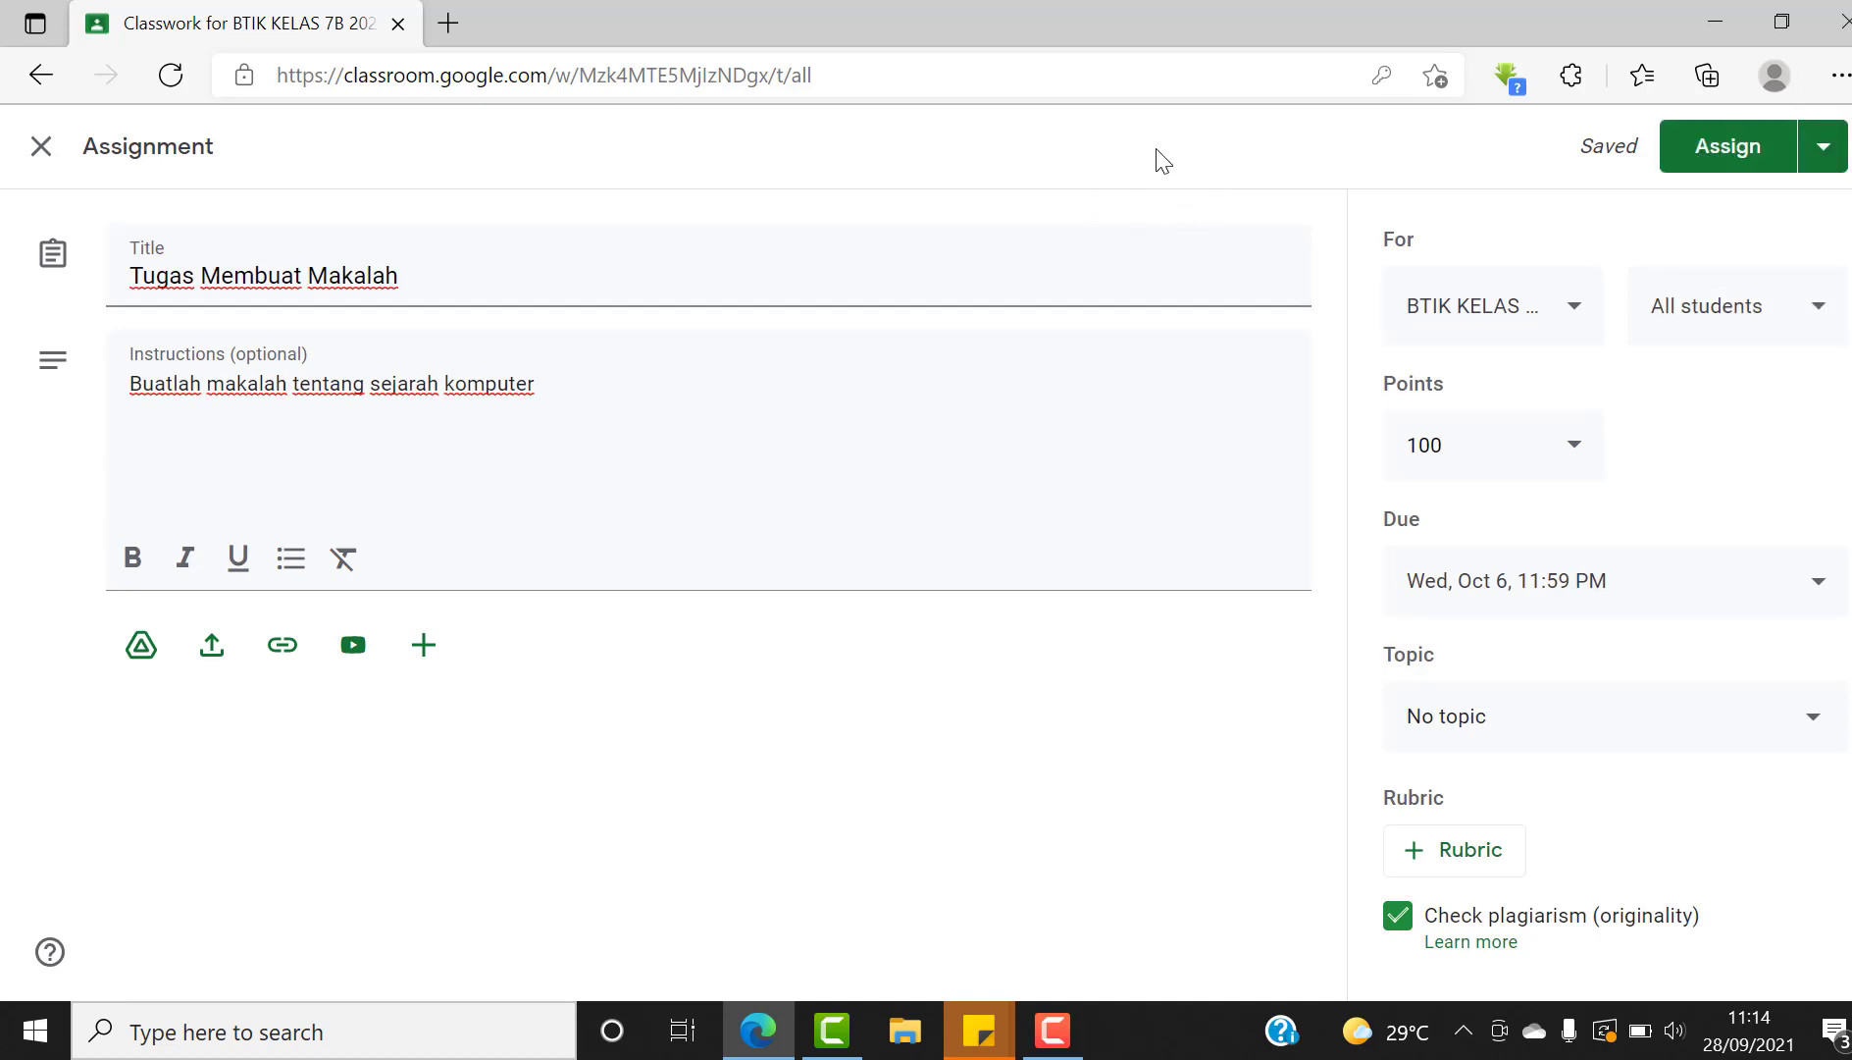
Assign "Tugas Membuat Makalah" to the class and open the posted assignment's list of actions
click(1708, 157)
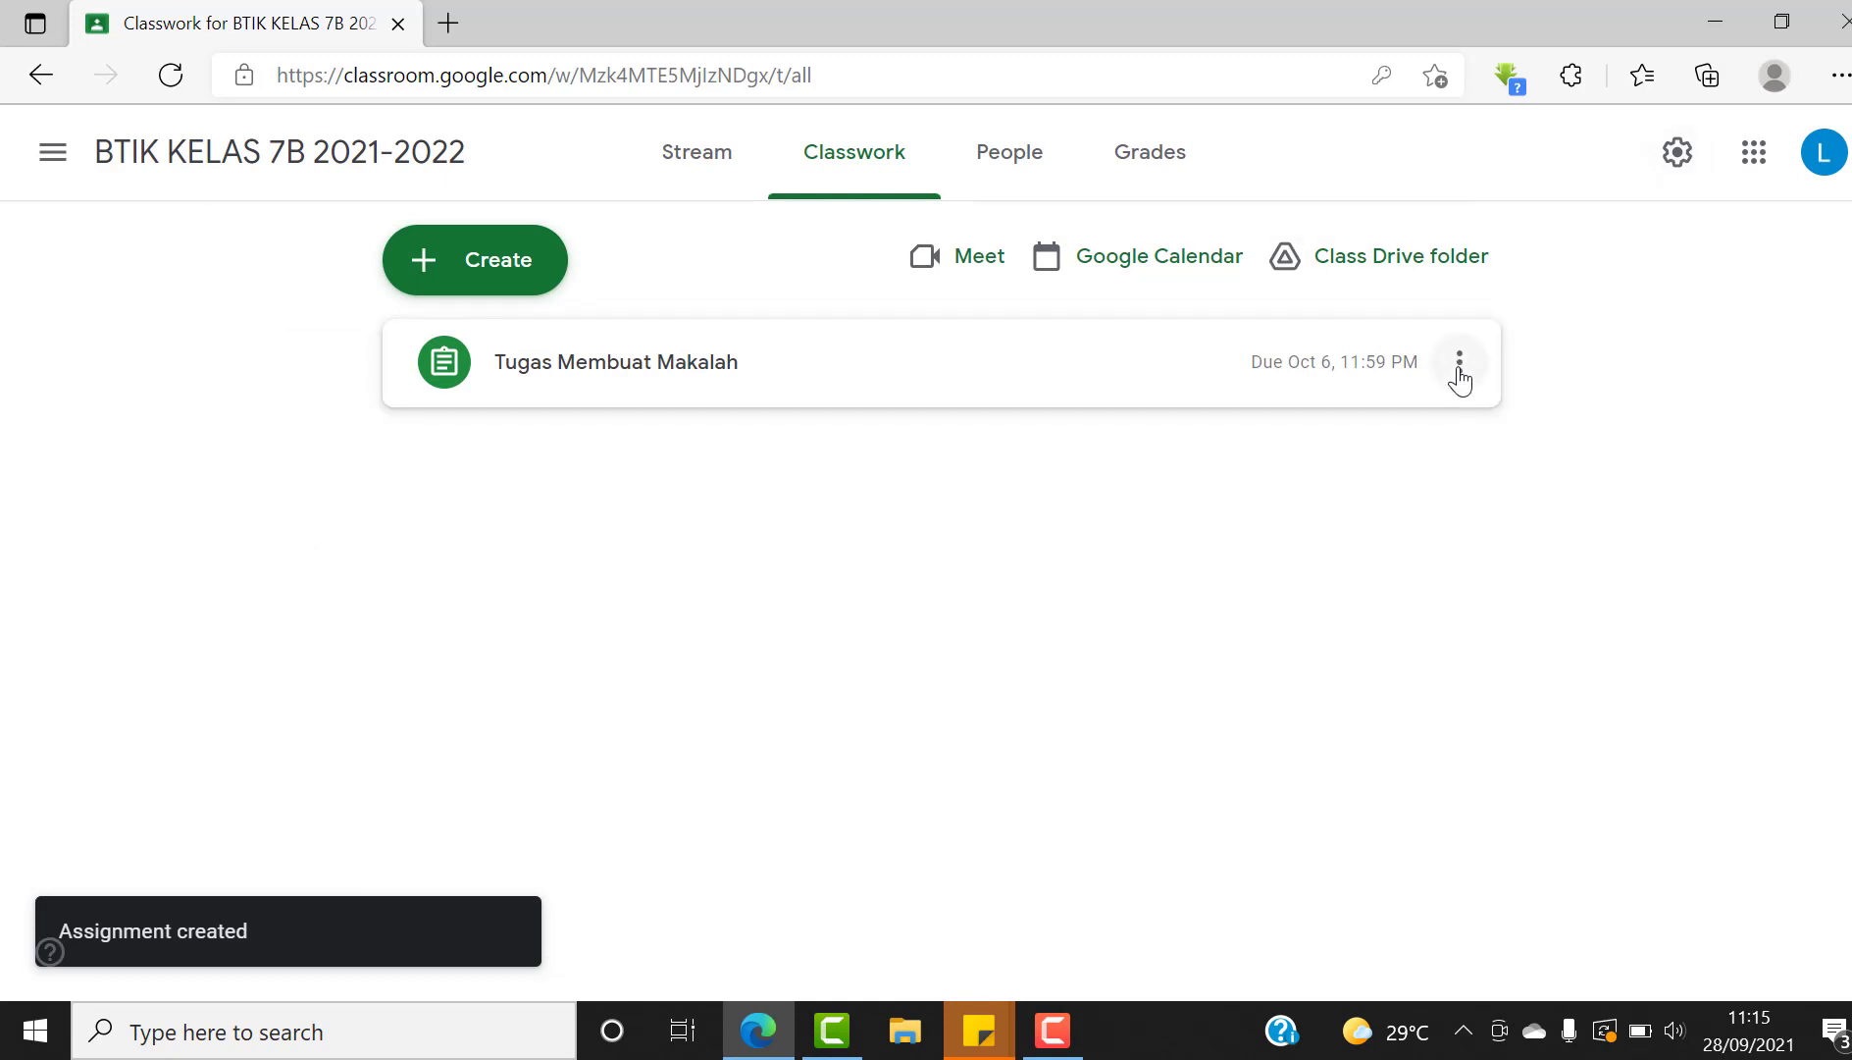
click(1460, 365)
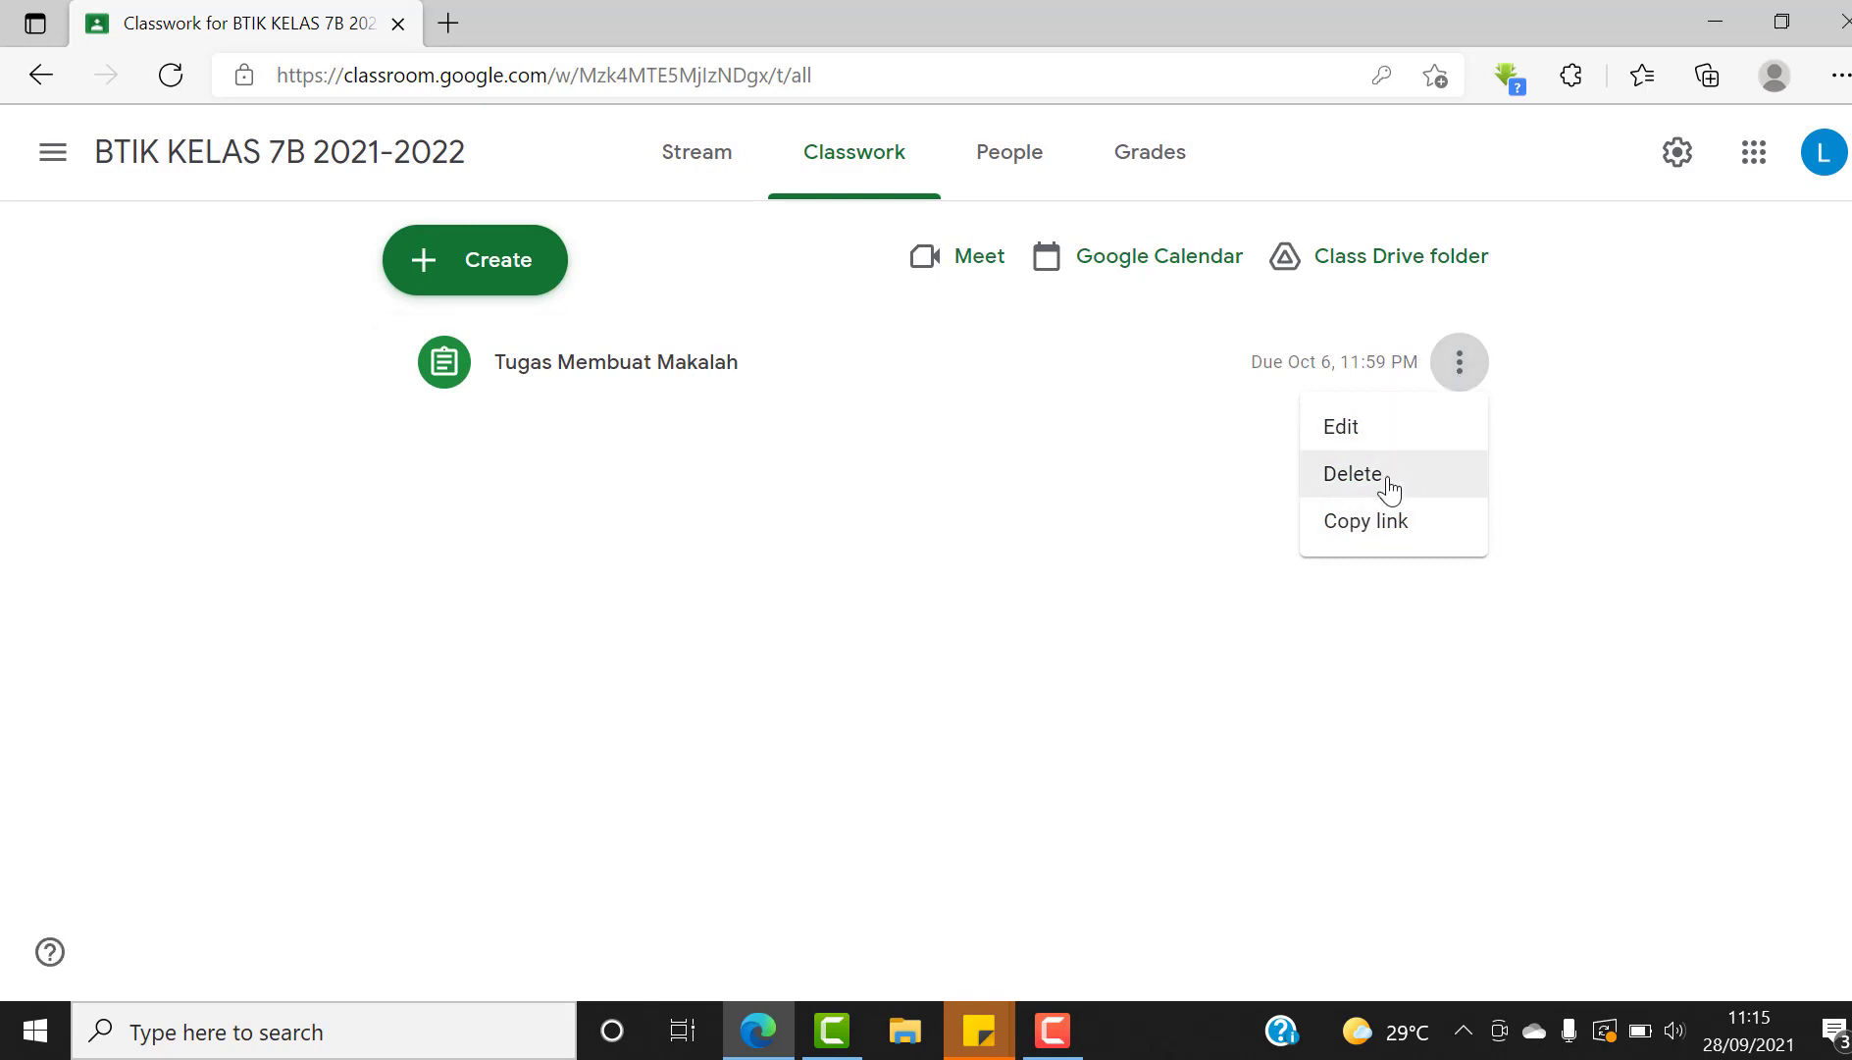
Copy the link to "Tugas Membuat Makalah", and open its student work page to review the submission filter choices
click(1373, 529)
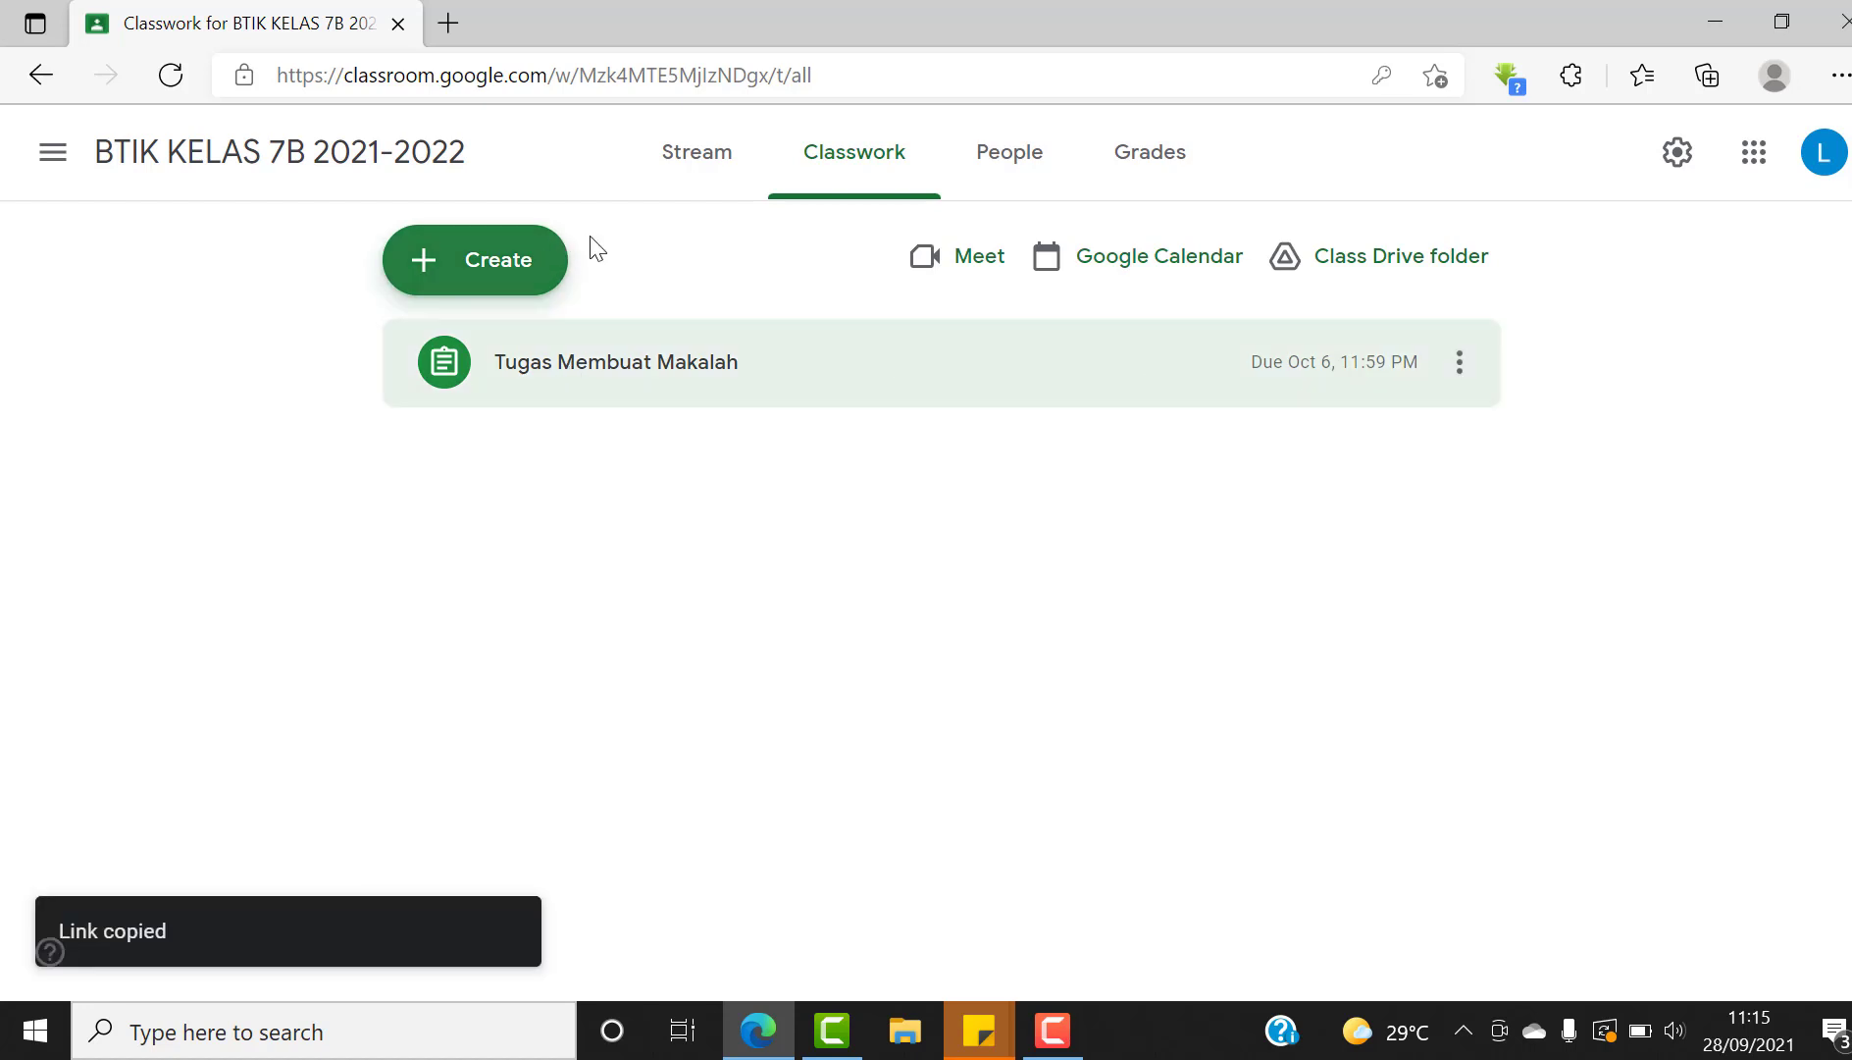
click(559, 392)
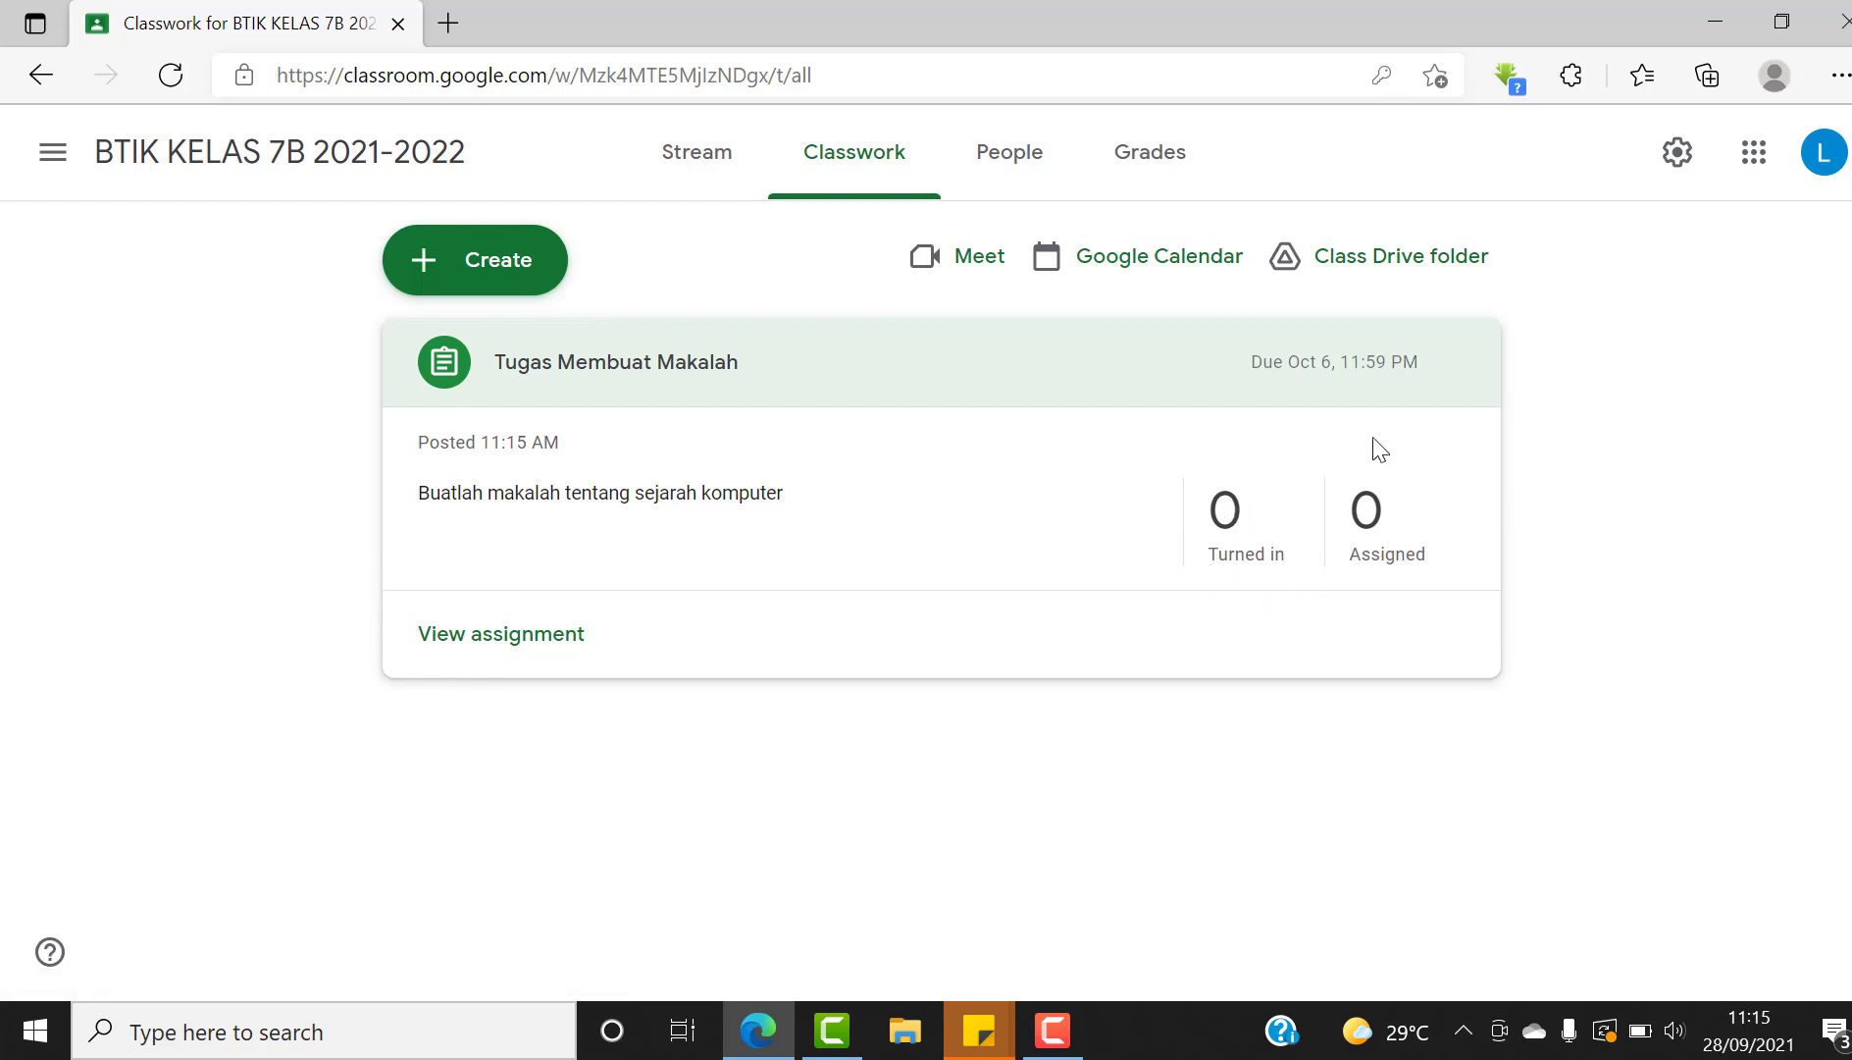
click(456, 639)
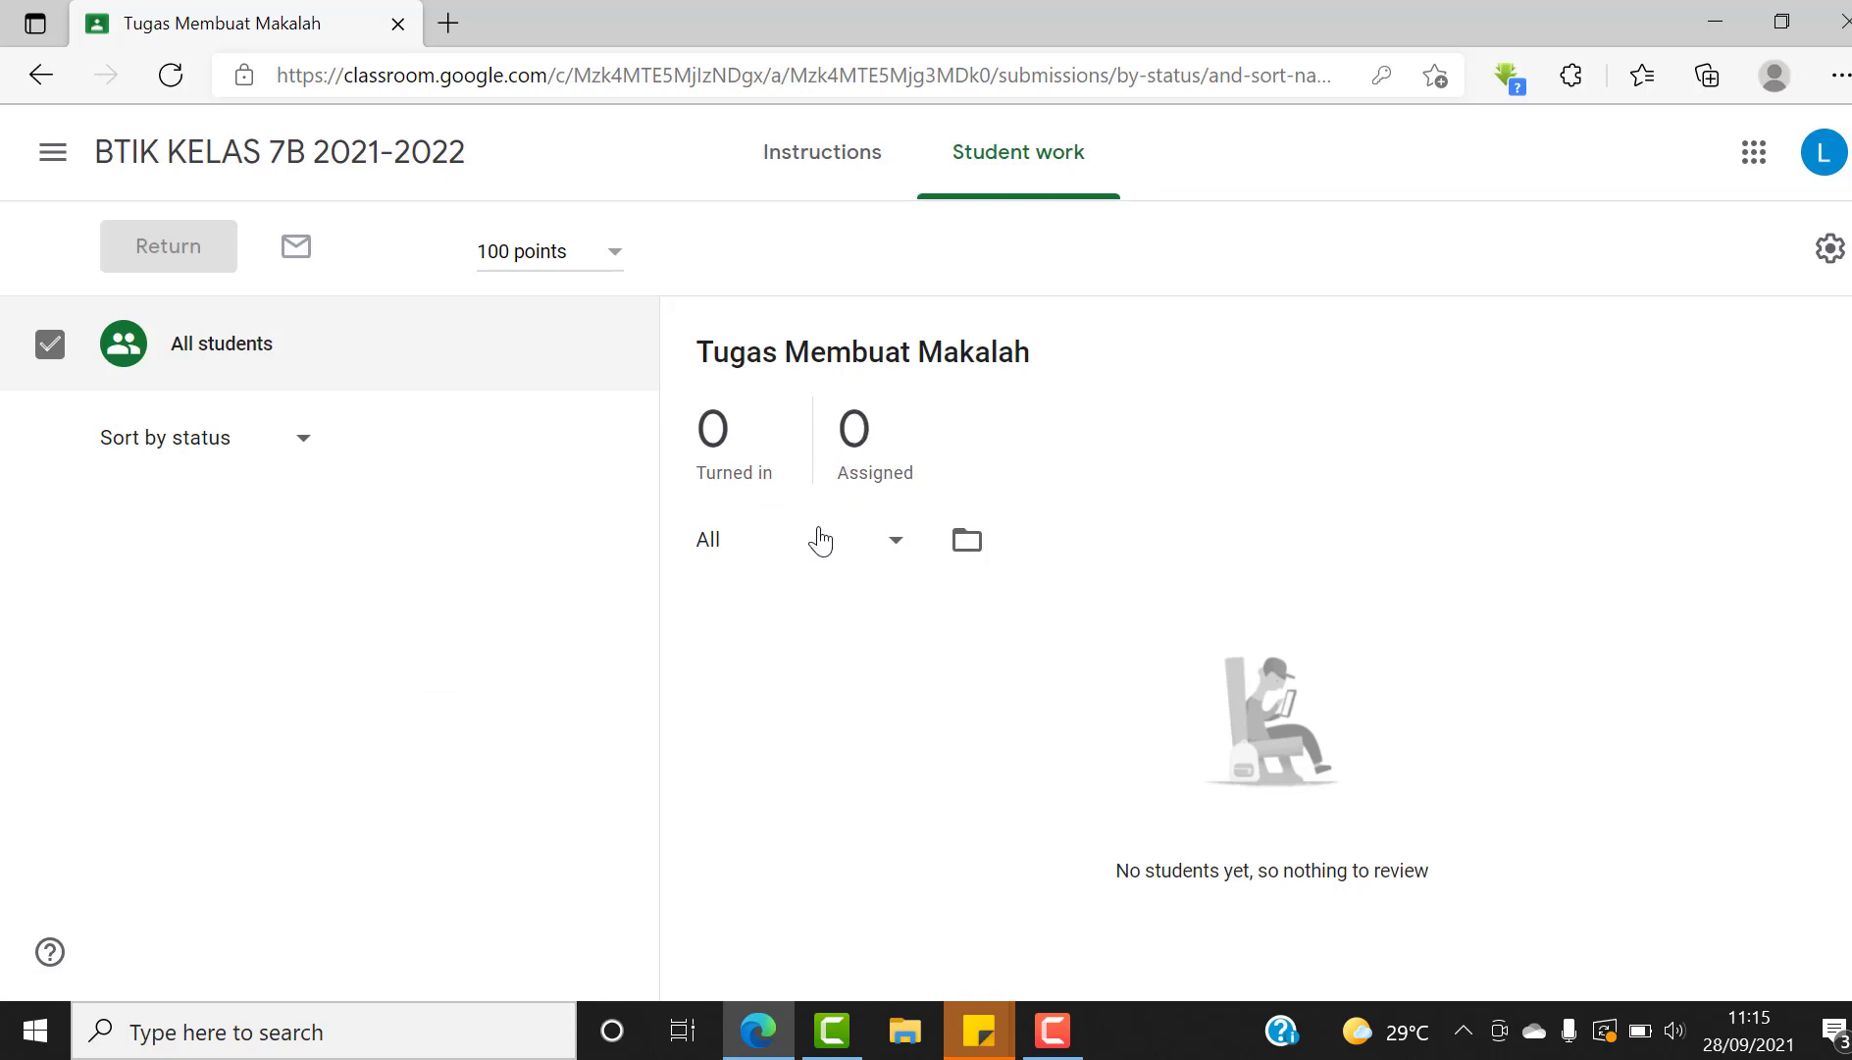
click(889, 546)
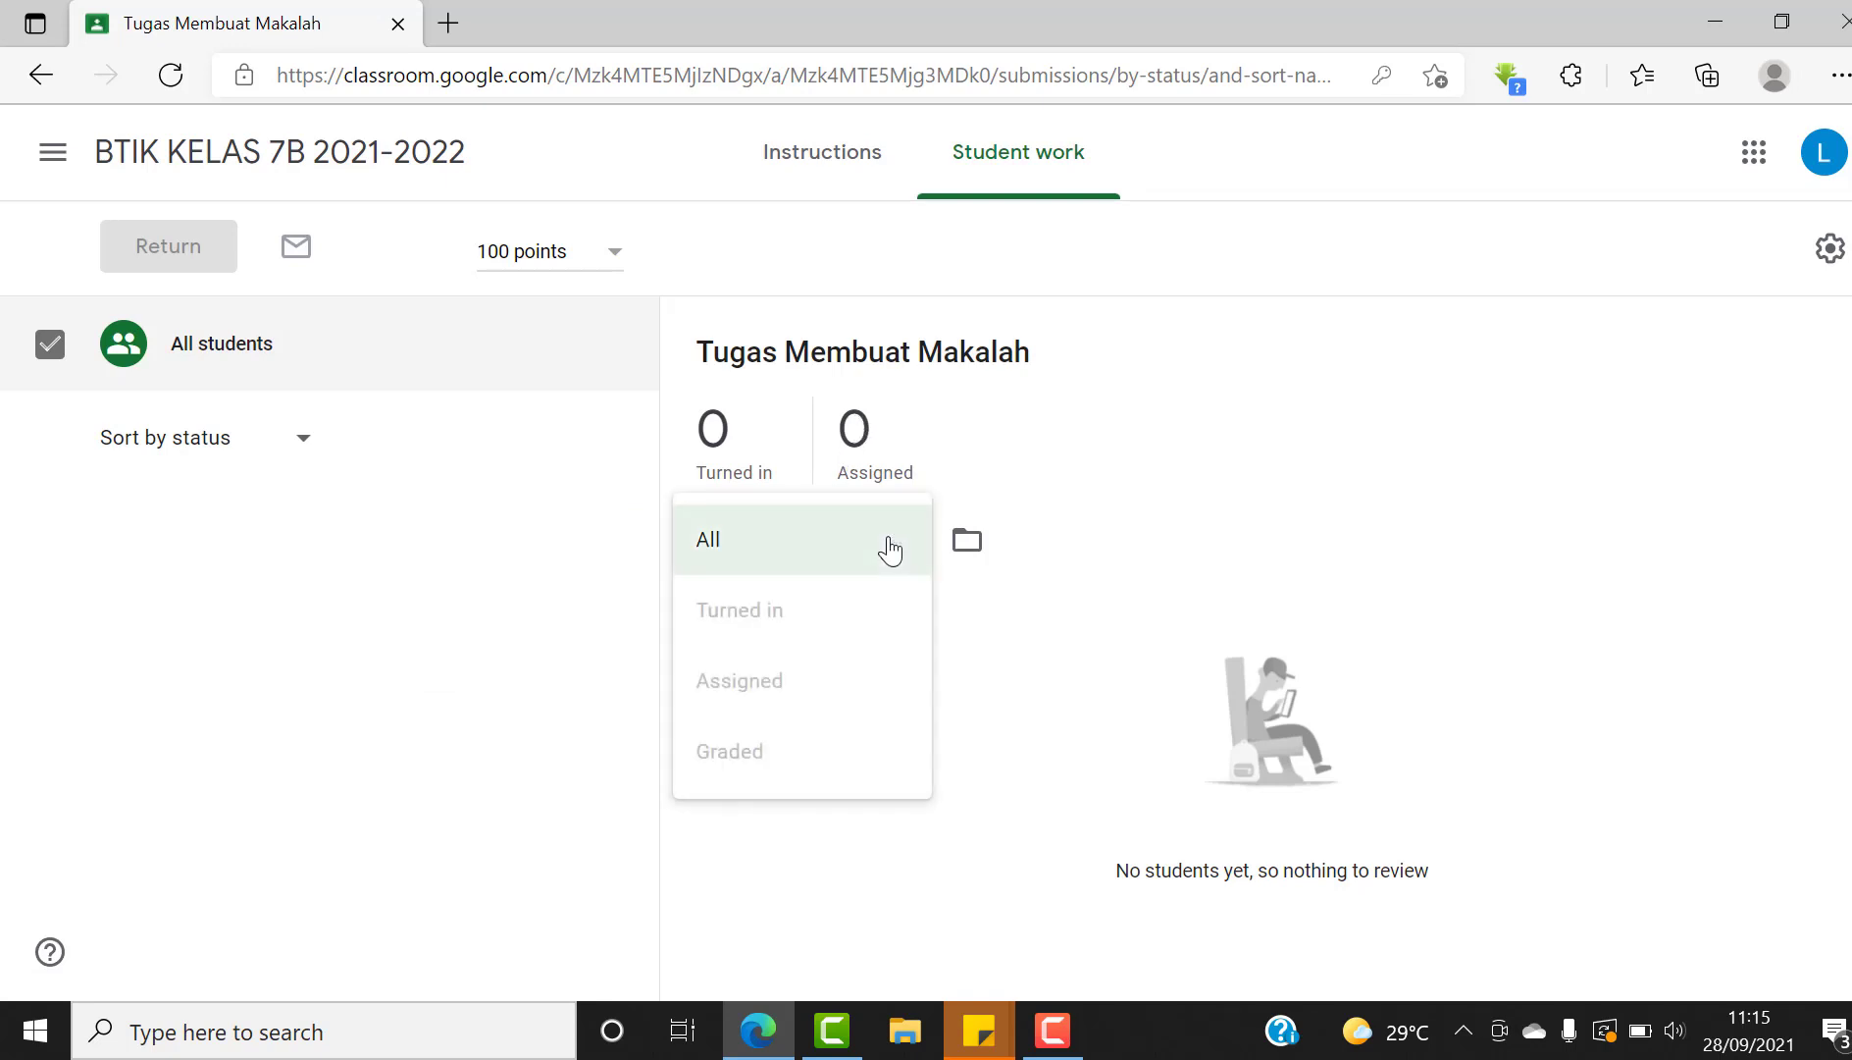
click(890, 548)
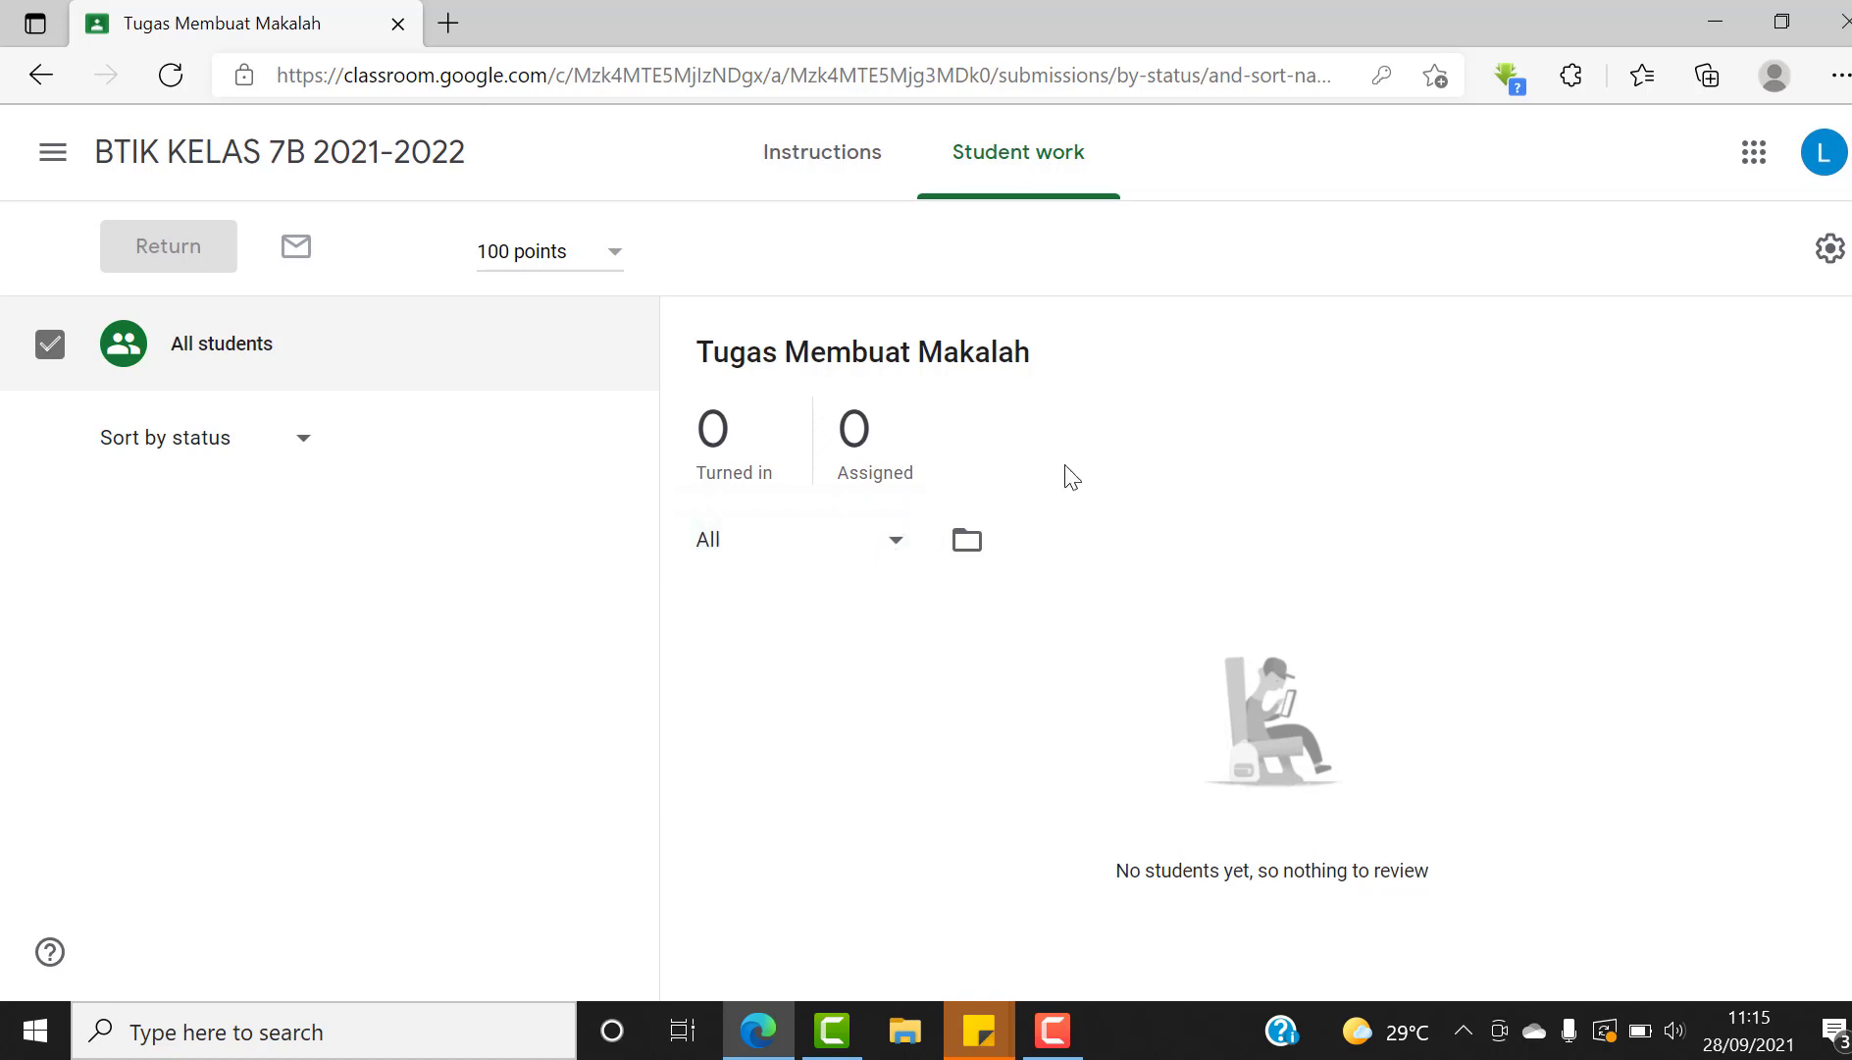
click(1060, 1032)
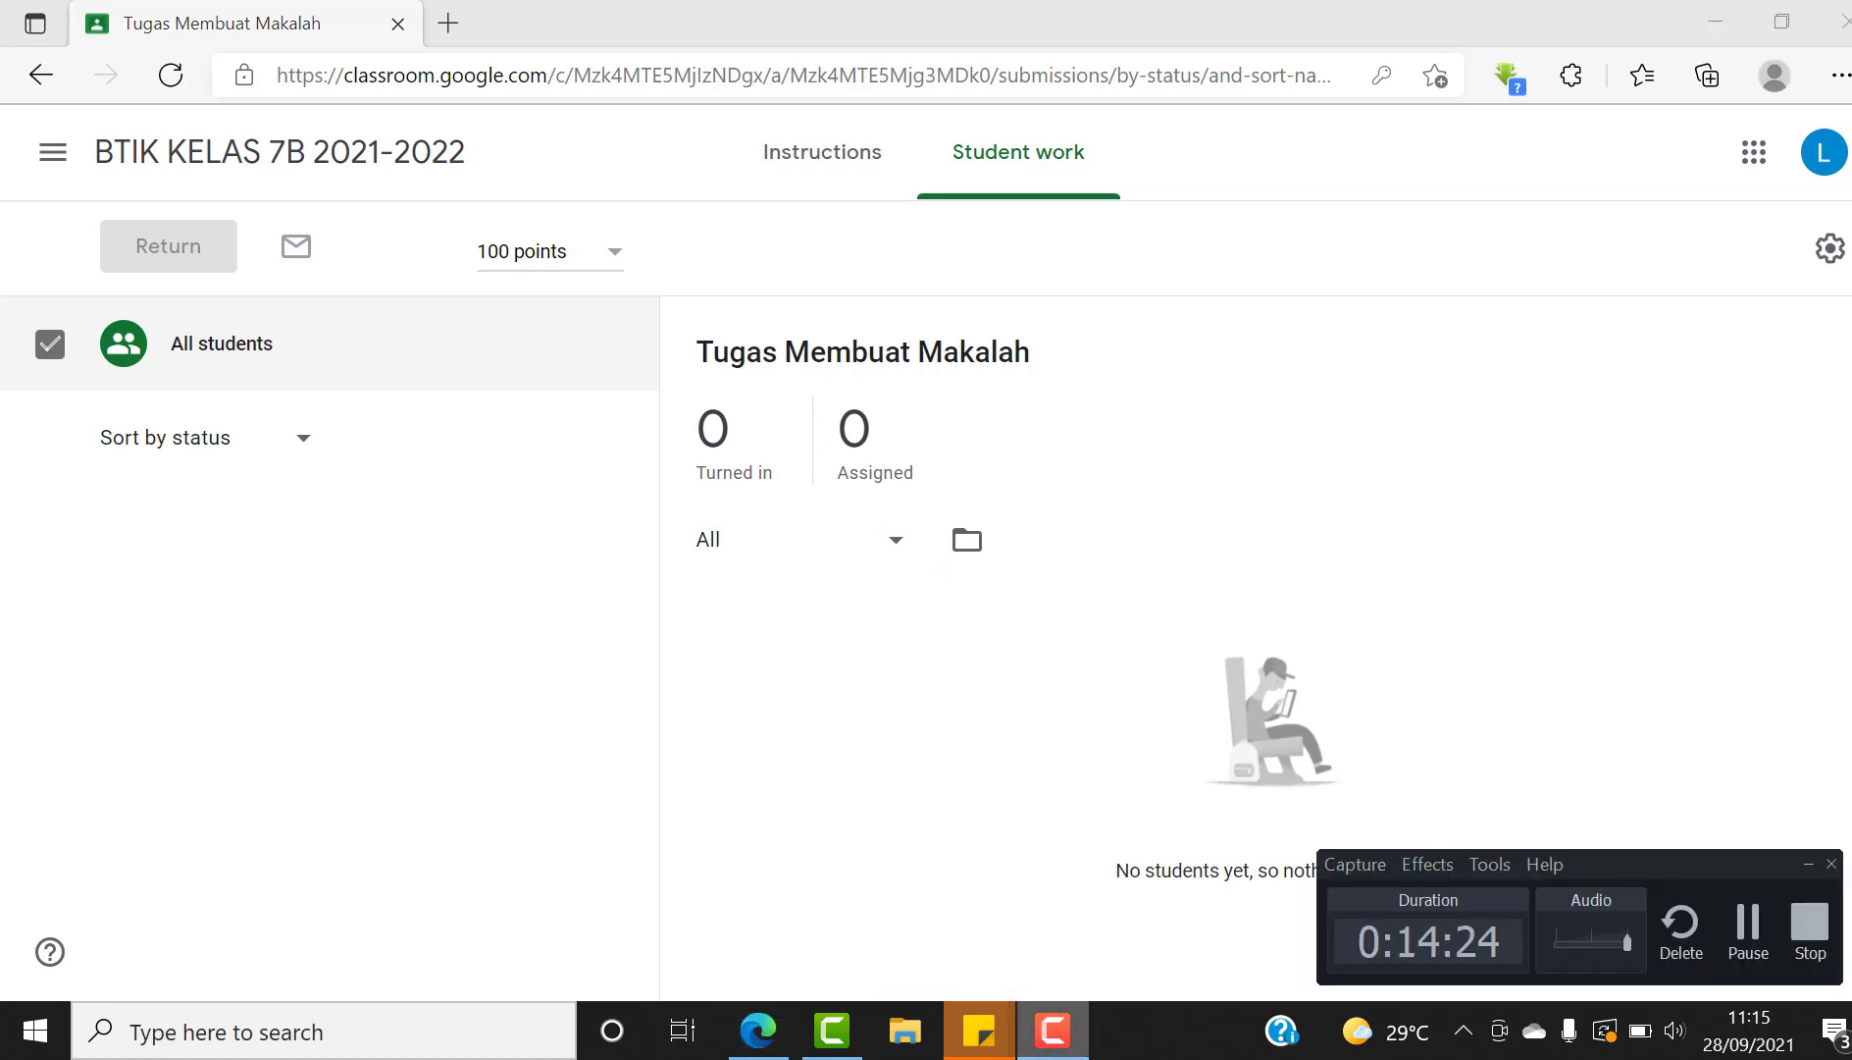
click(1756, 939)
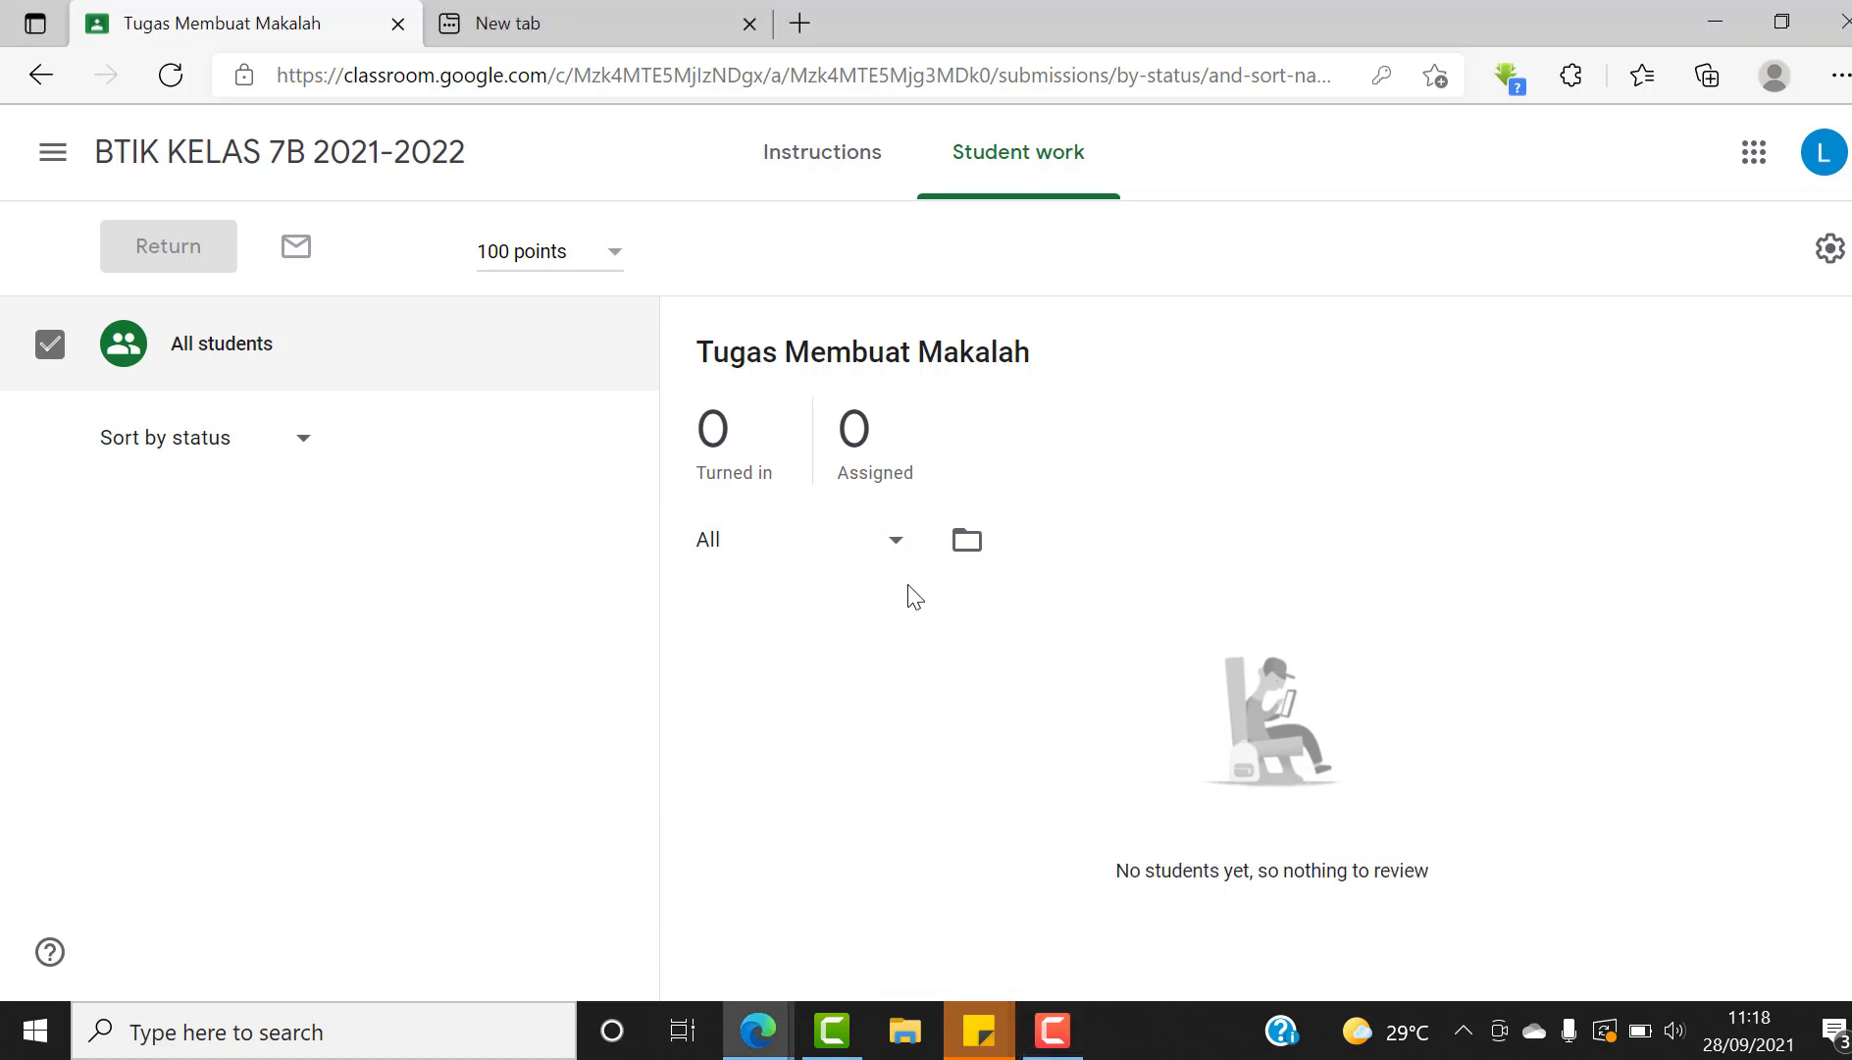
Return to the stream of BTIK KELAS 7B 2021-2022 and examine its posts and the main navigation choices
click(49, 162)
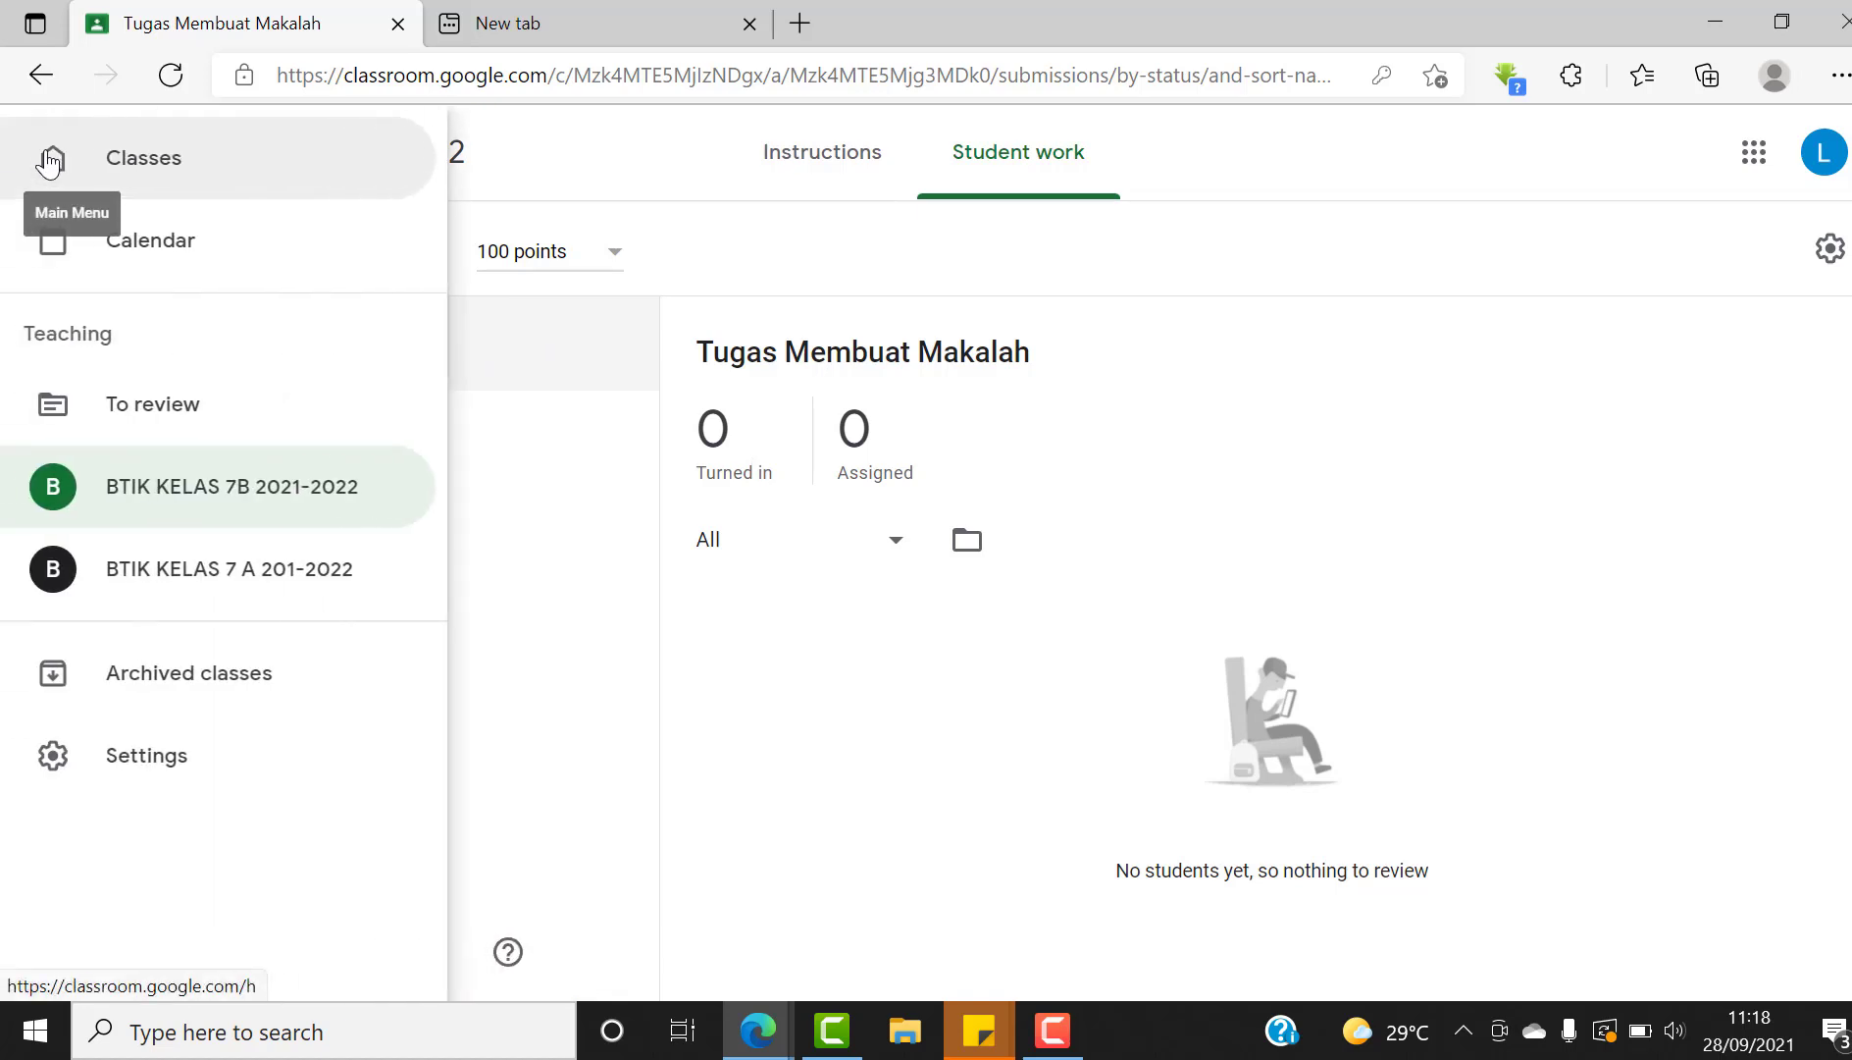
click(616, 152)
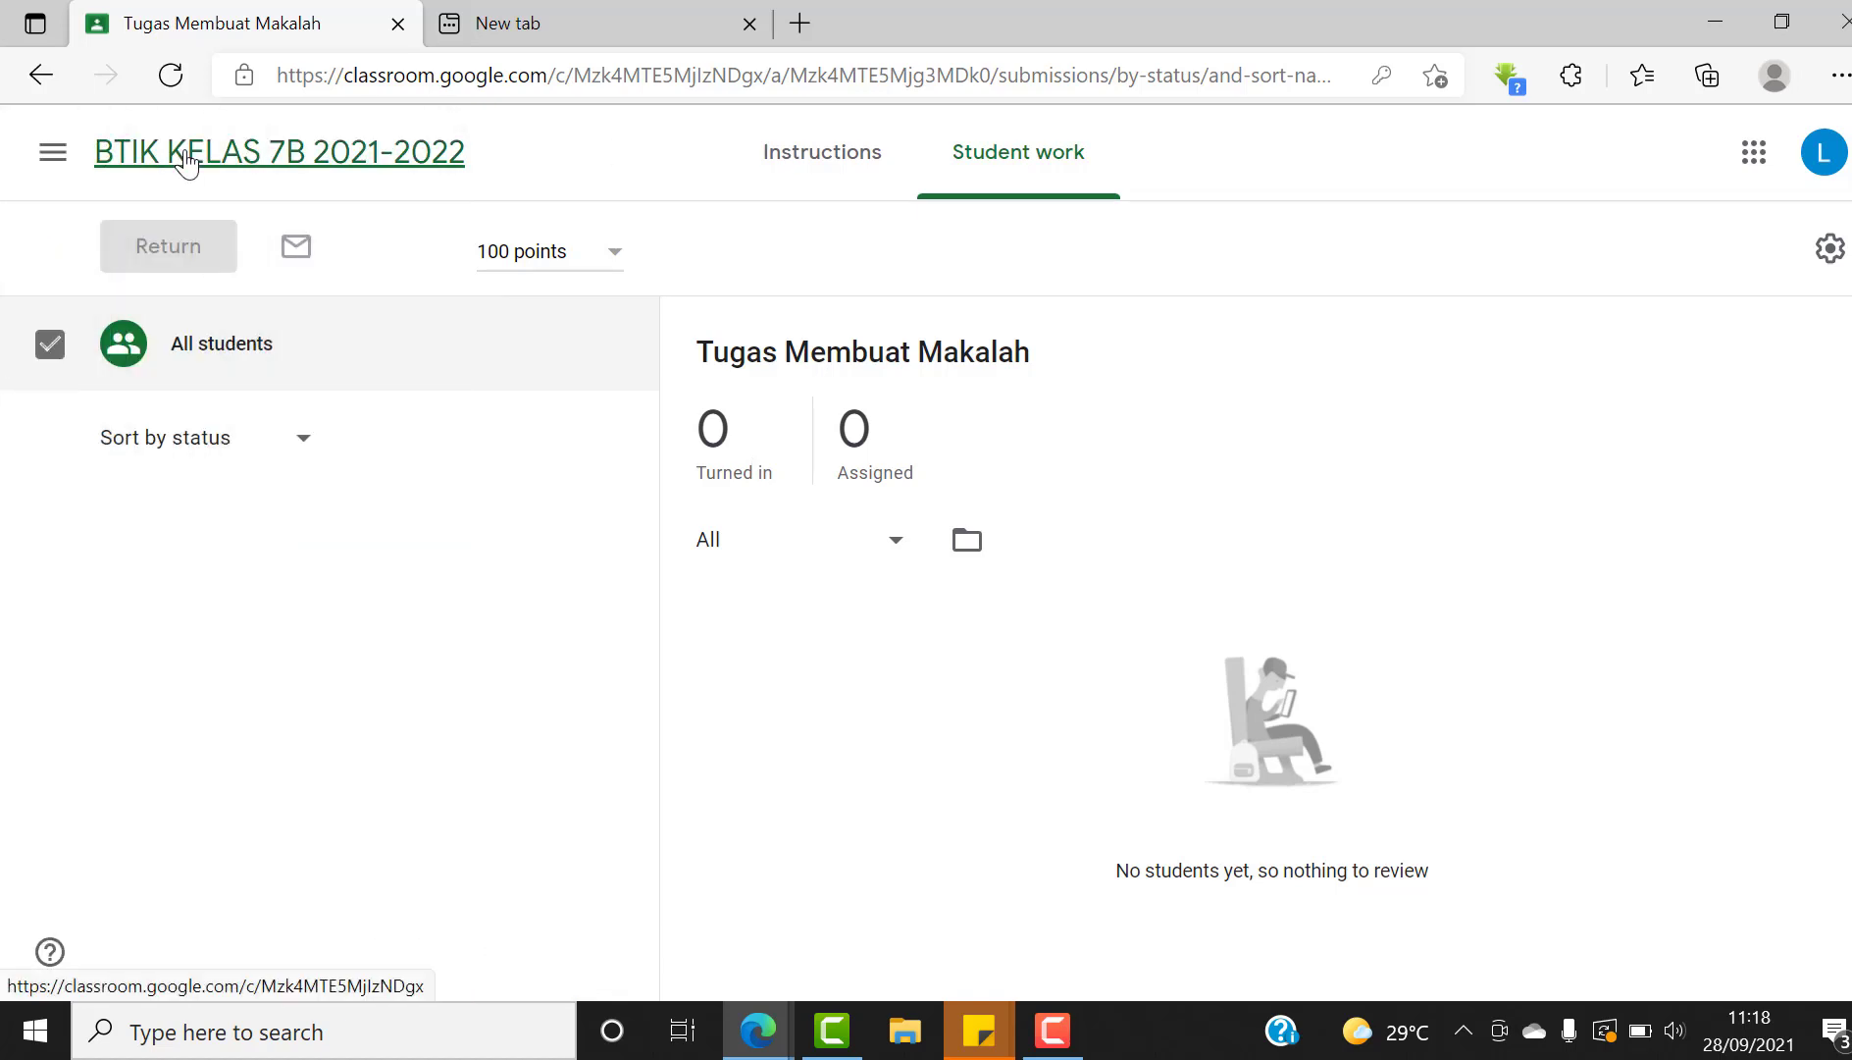
click(186, 162)
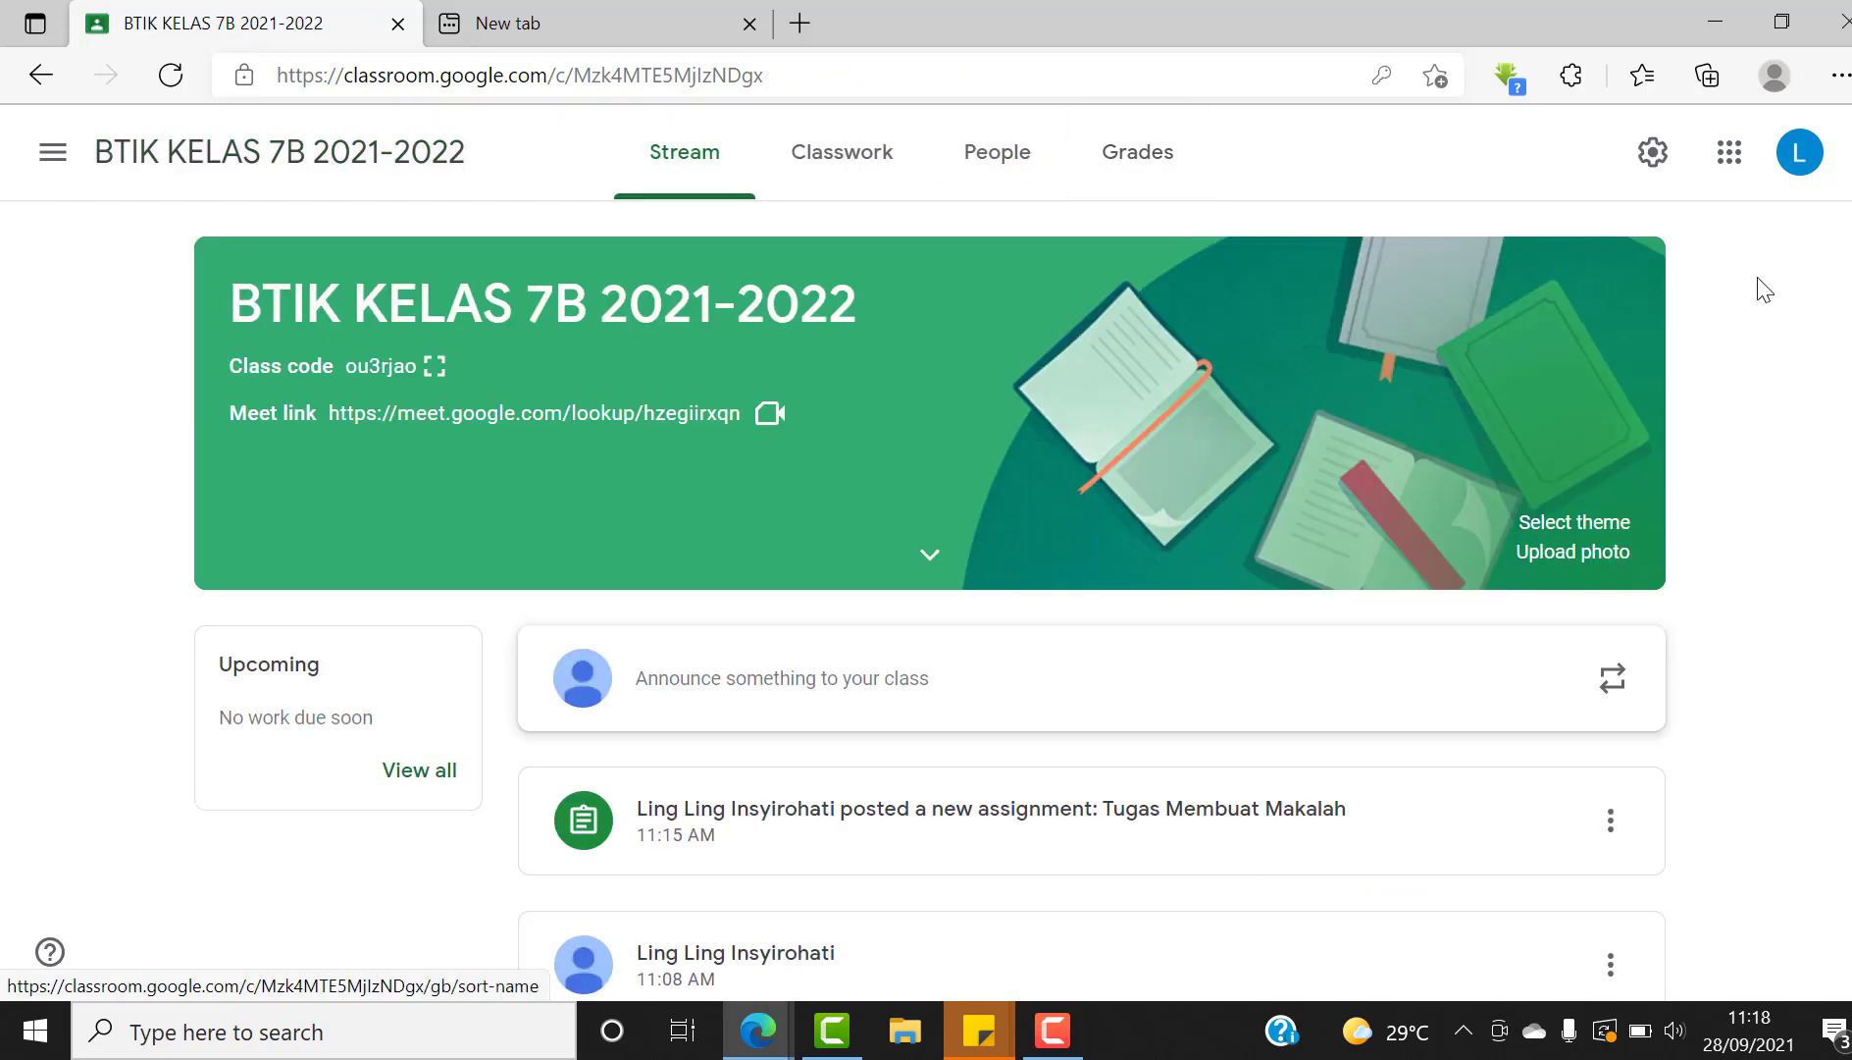
scroll(927, 589, down, 2)
scroll(927, 589, down, 1)
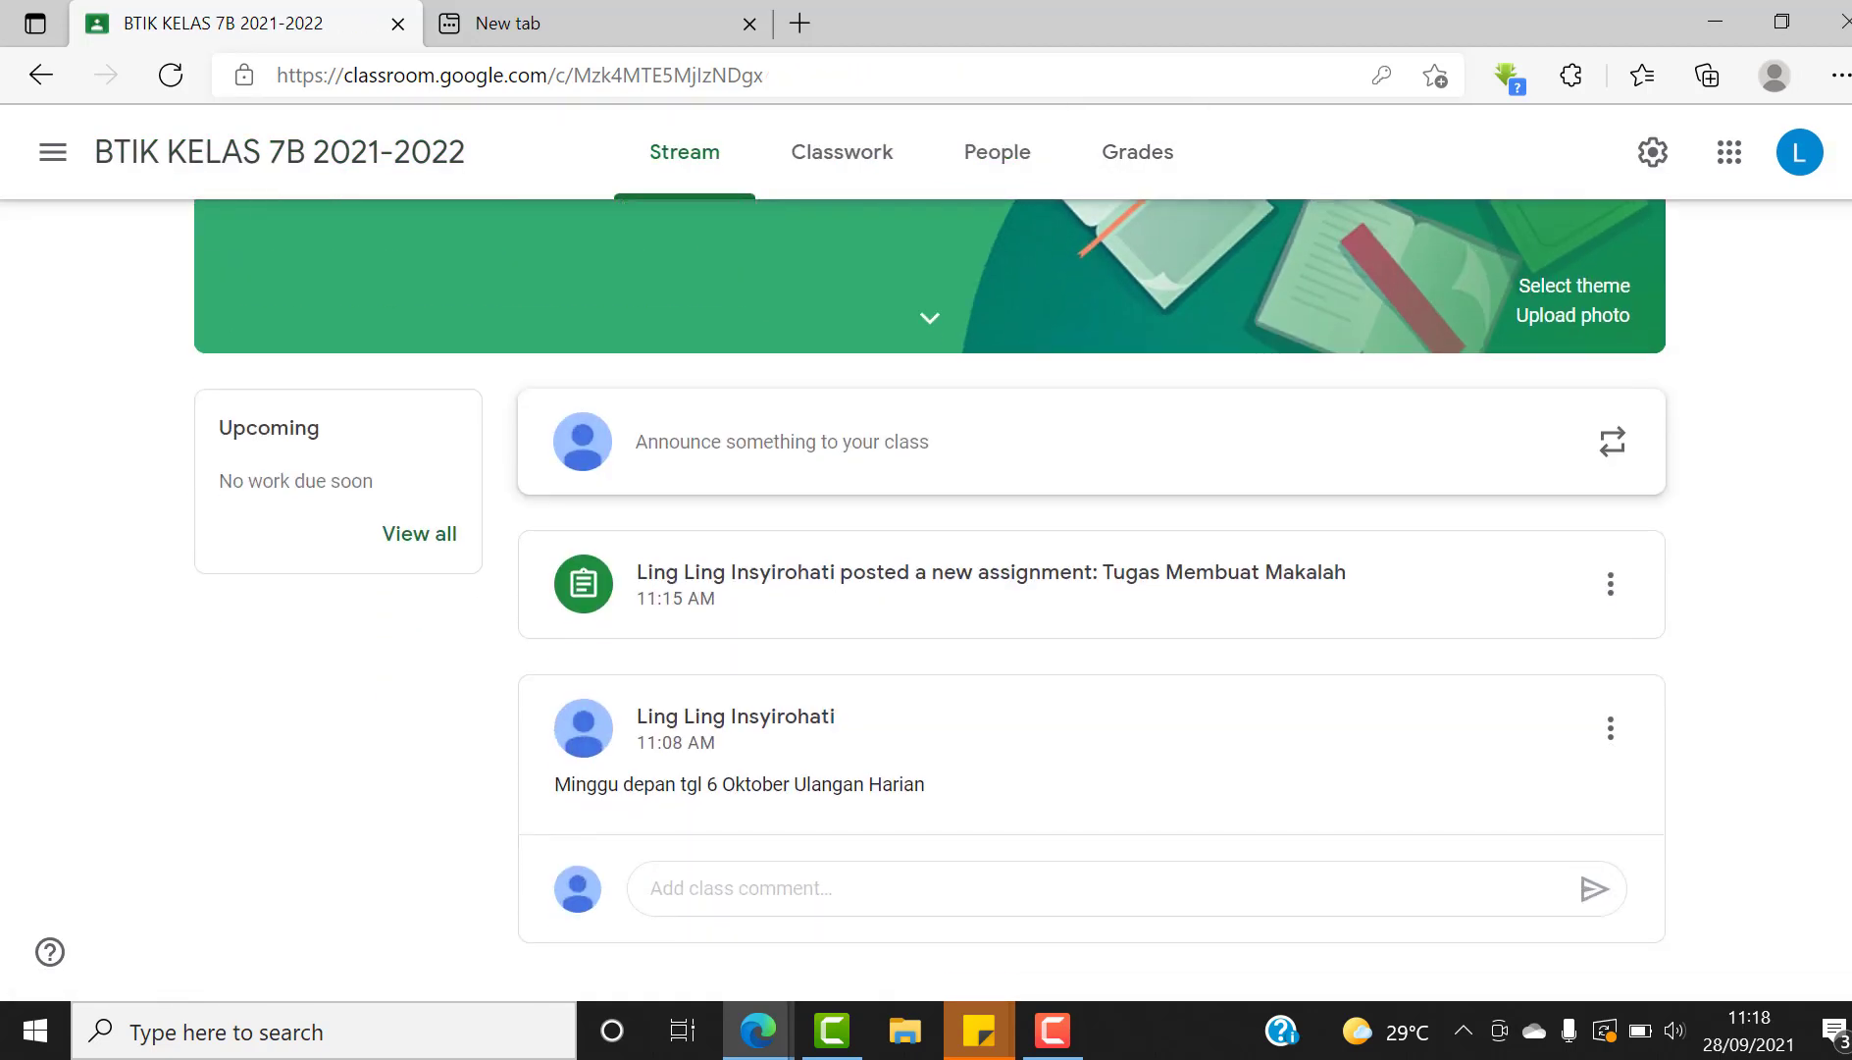
scroll(1795, 260, up, 3)
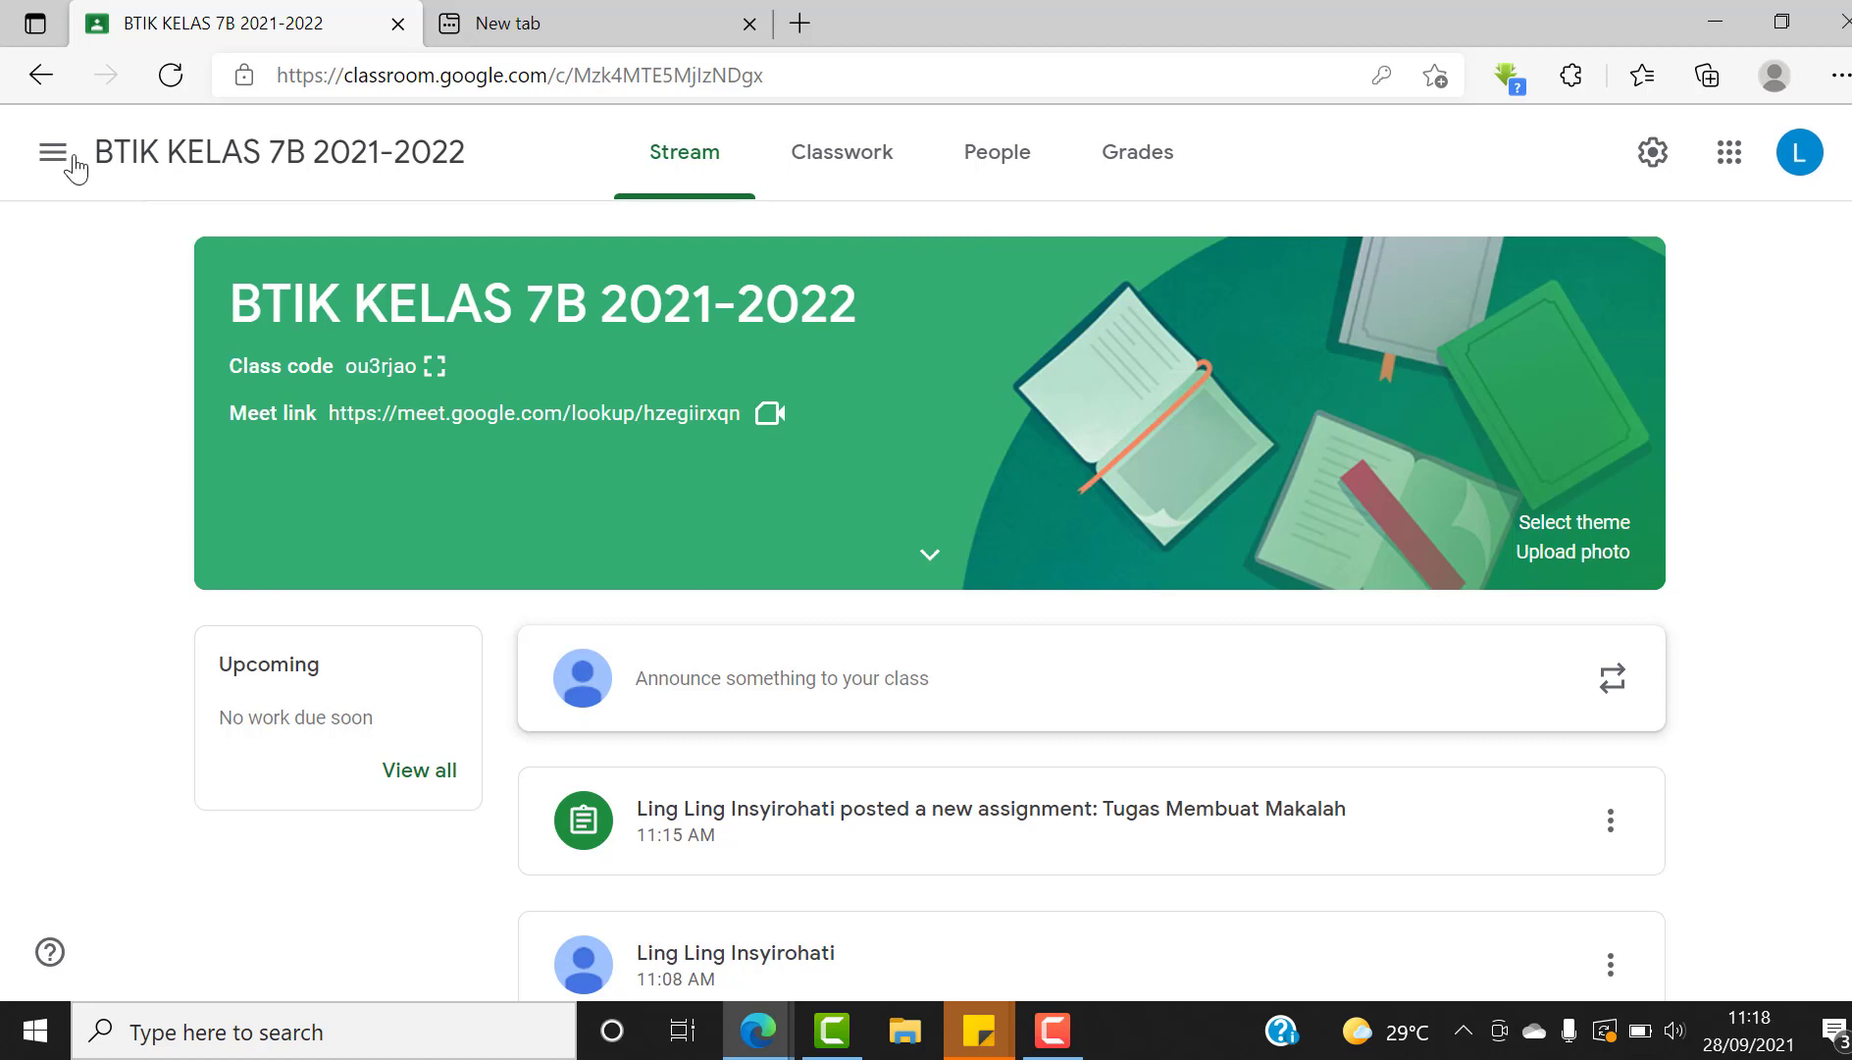
click(54, 159)
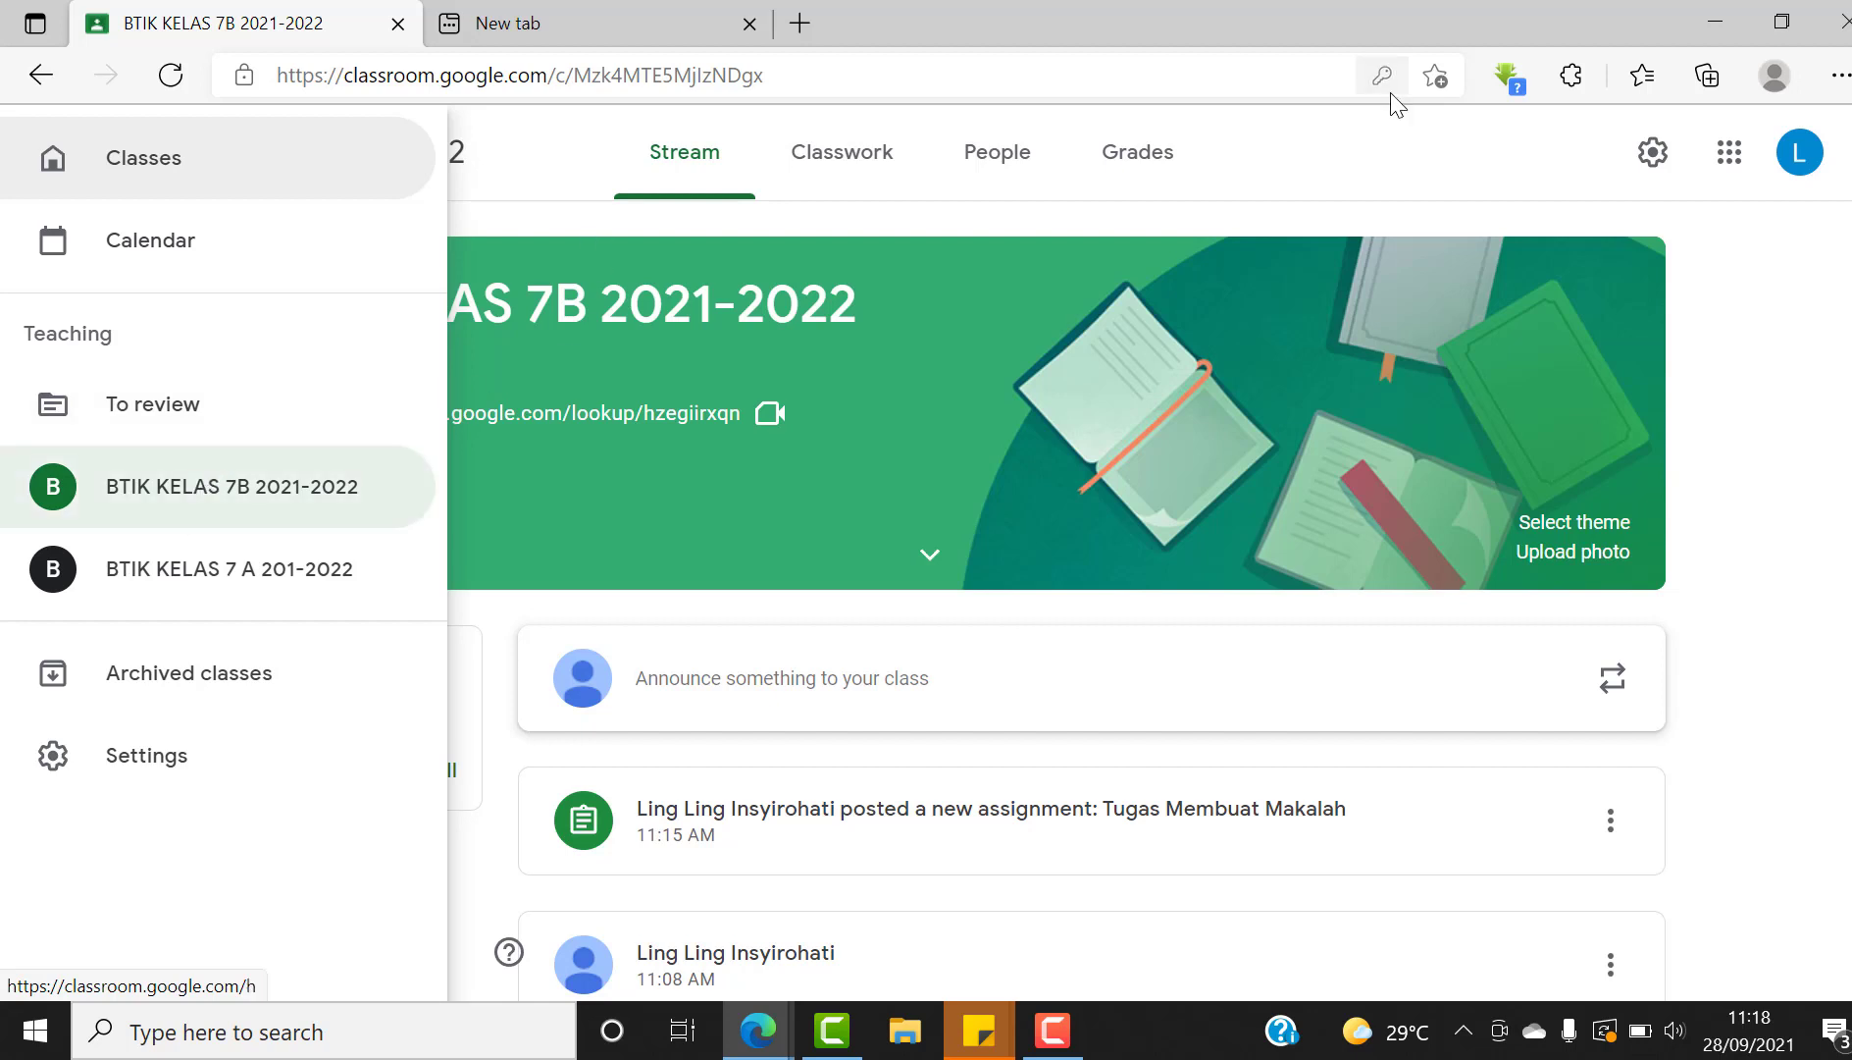
click(1465, 161)
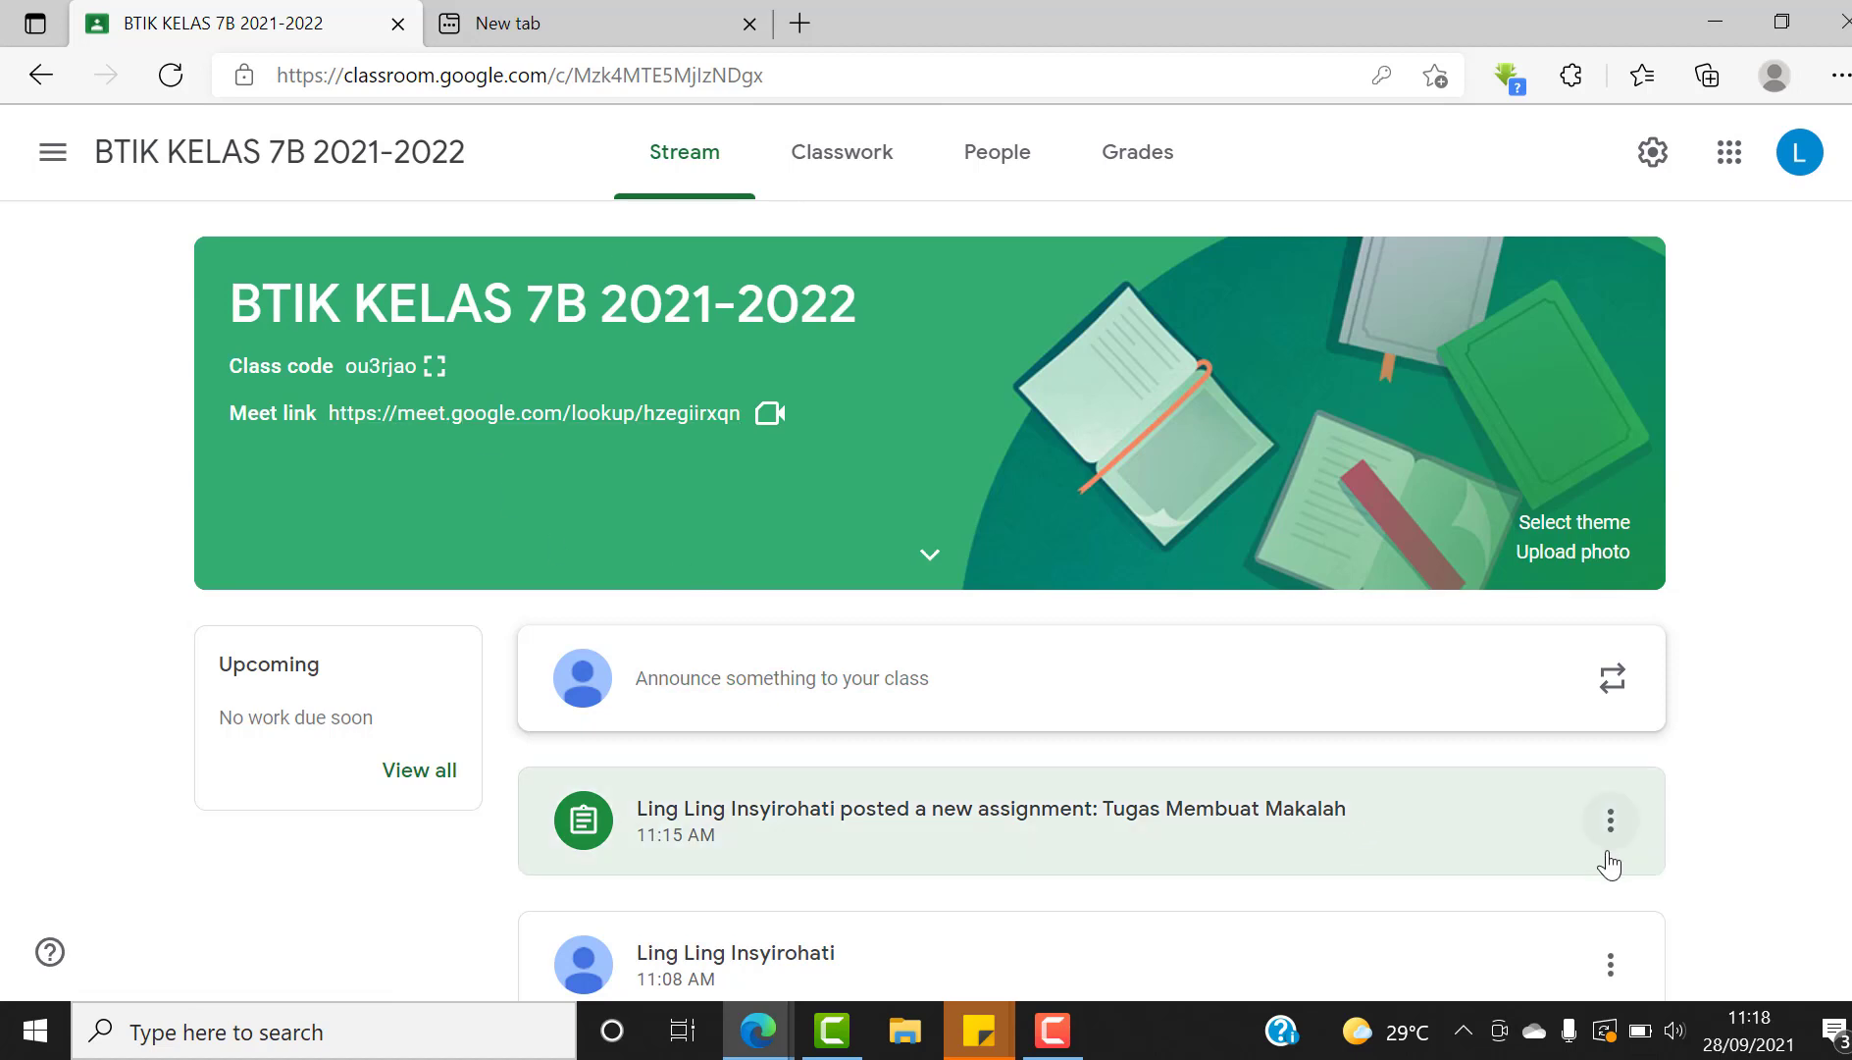
click(1068, 1030)
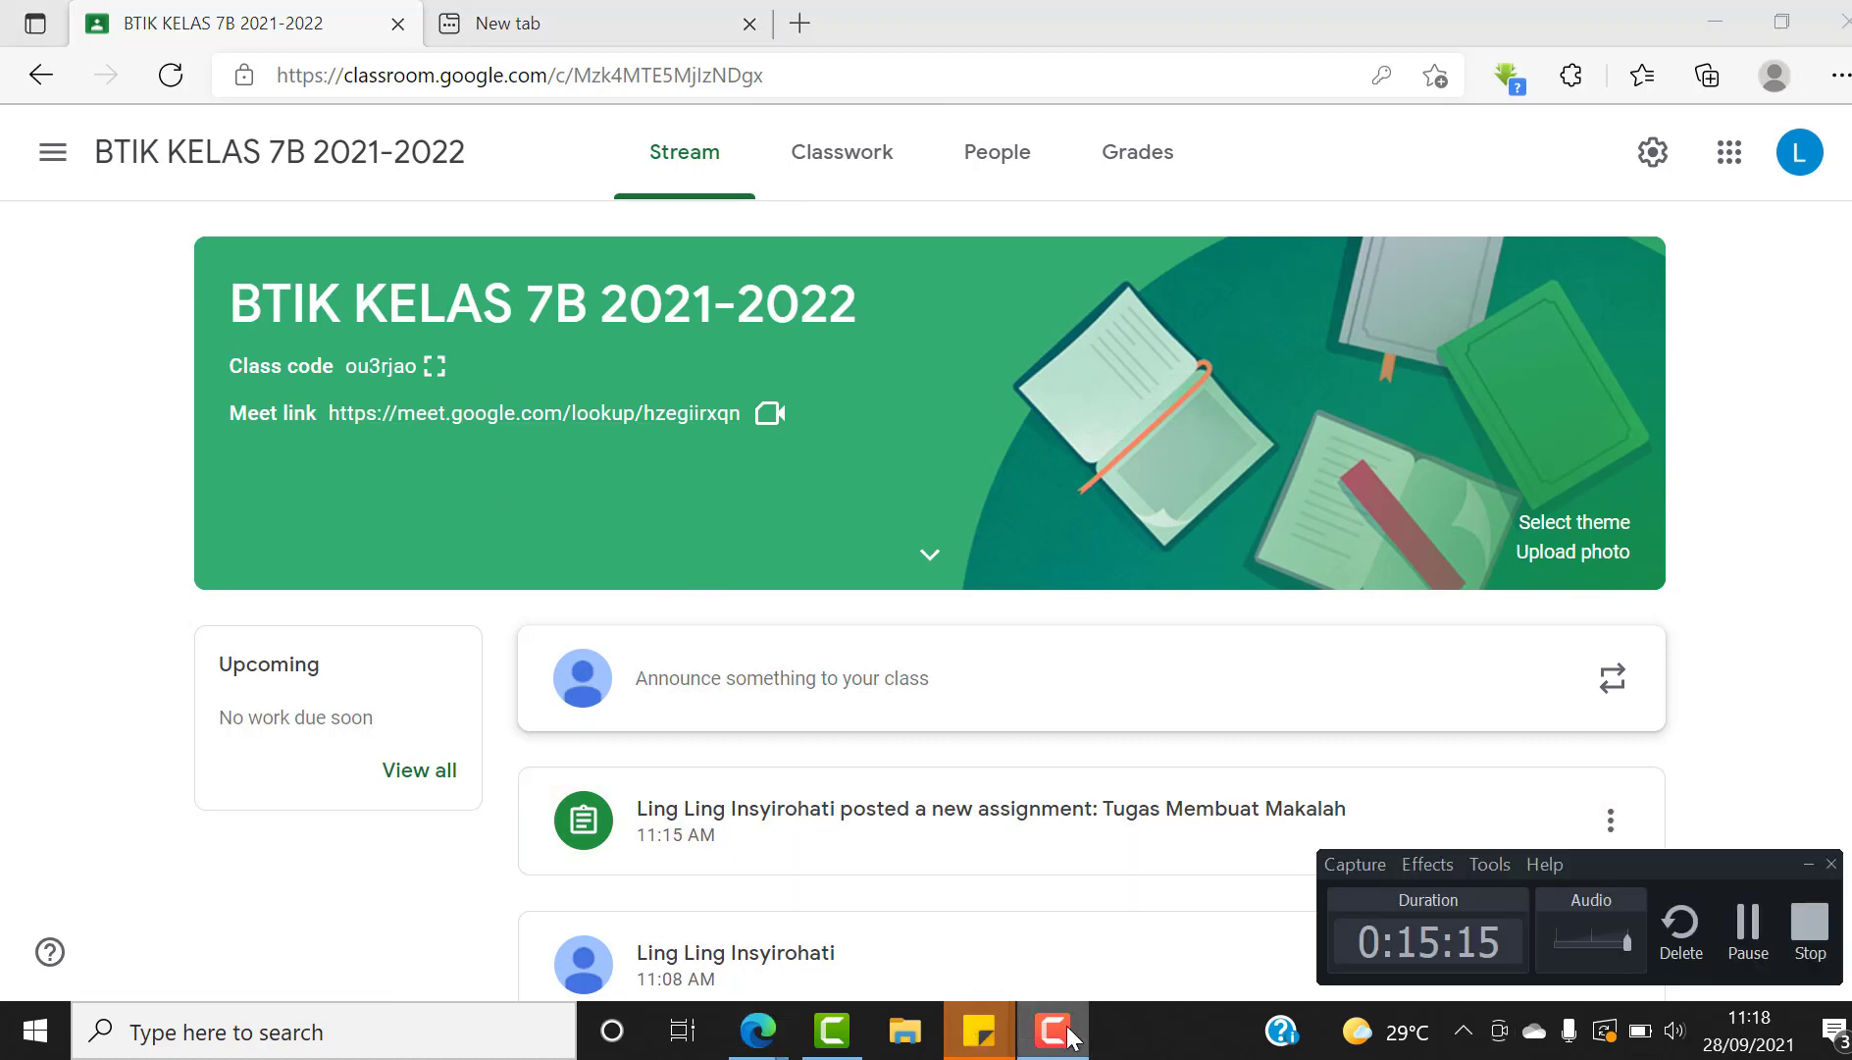
click(1748, 925)
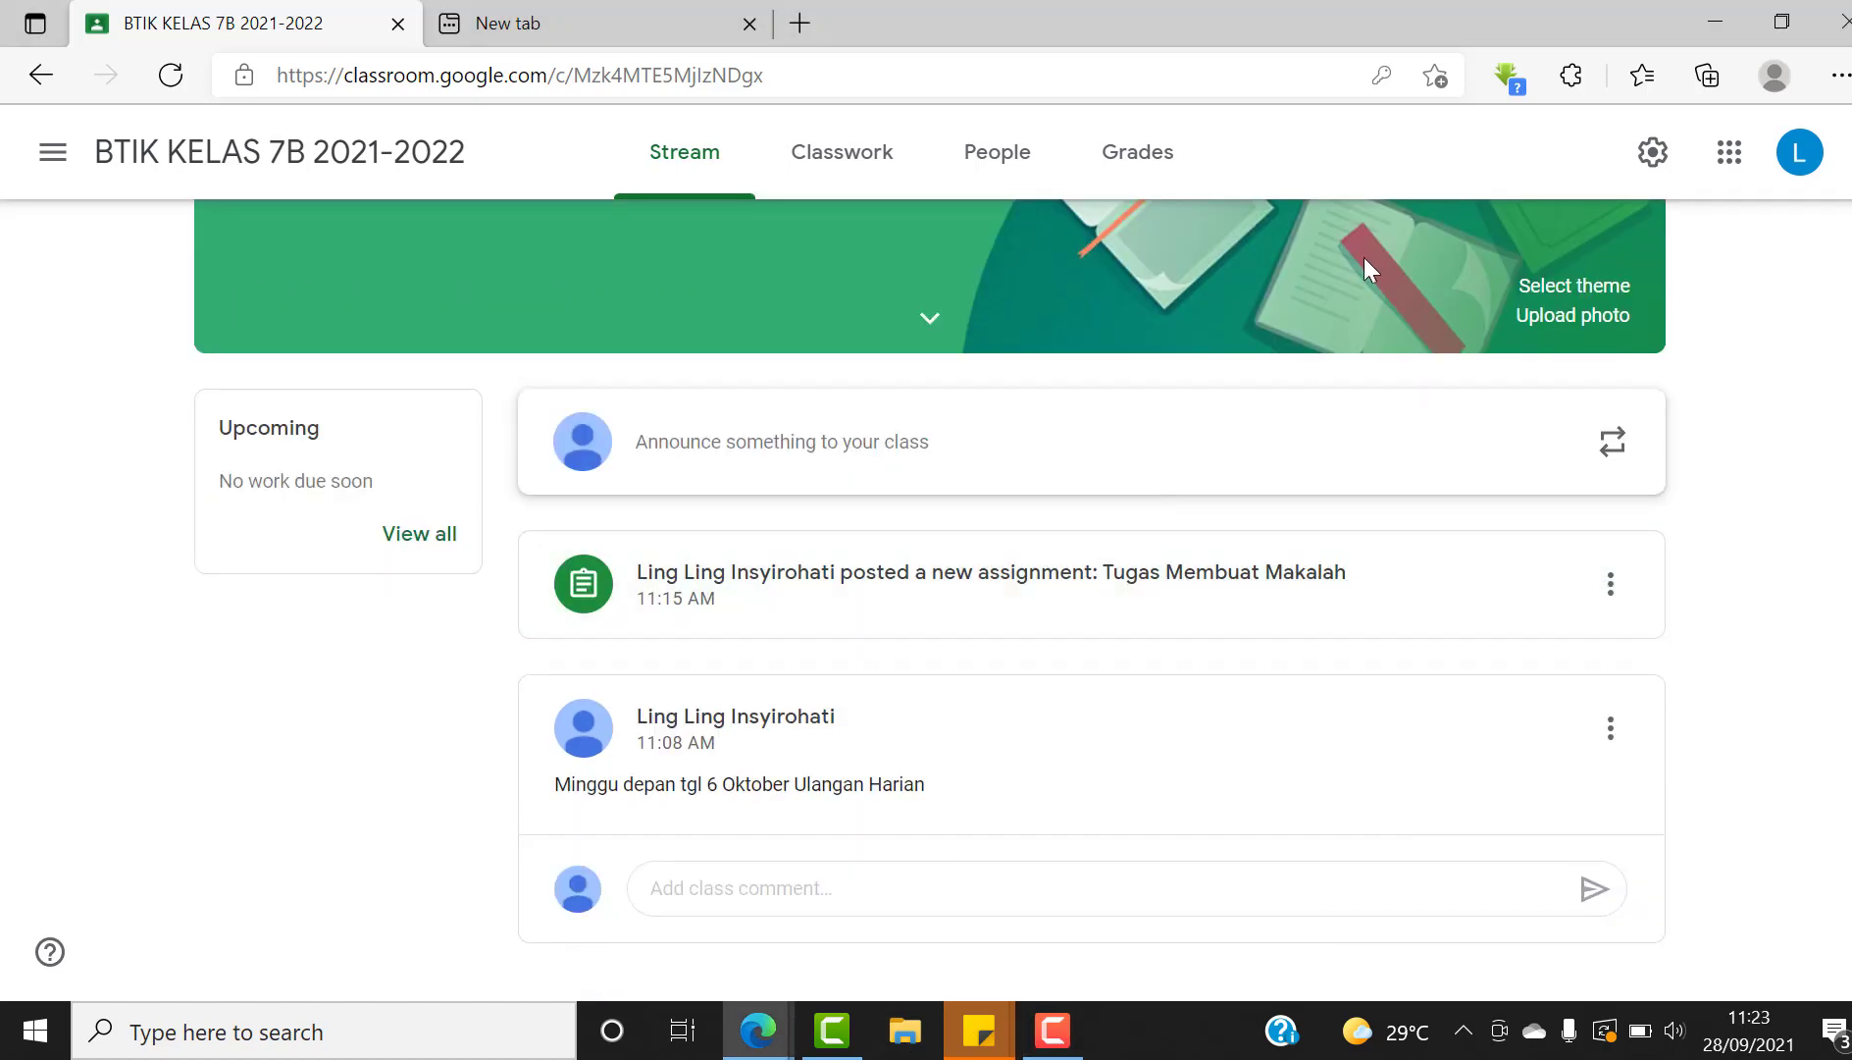
Open the student's turned-in submission for "Tugas Membuat Makalah" from the class's classwork
click(807, 149)
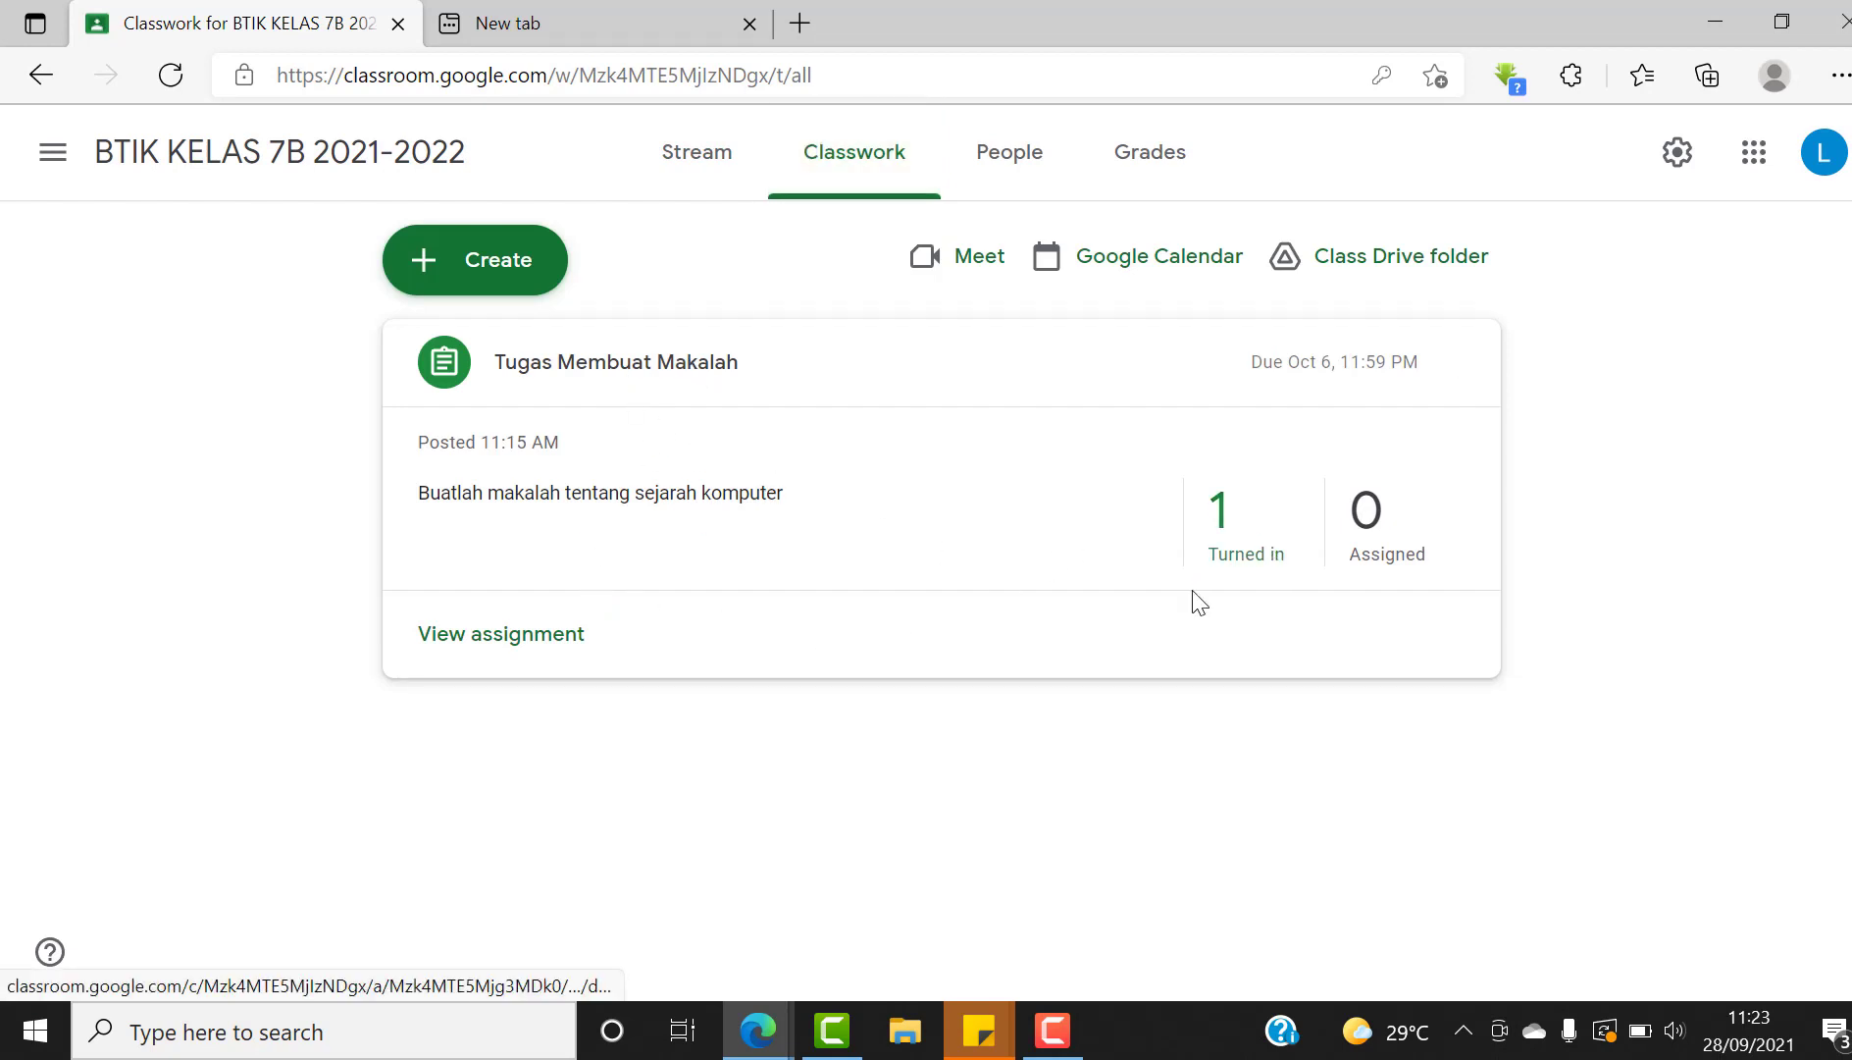
click(528, 638)
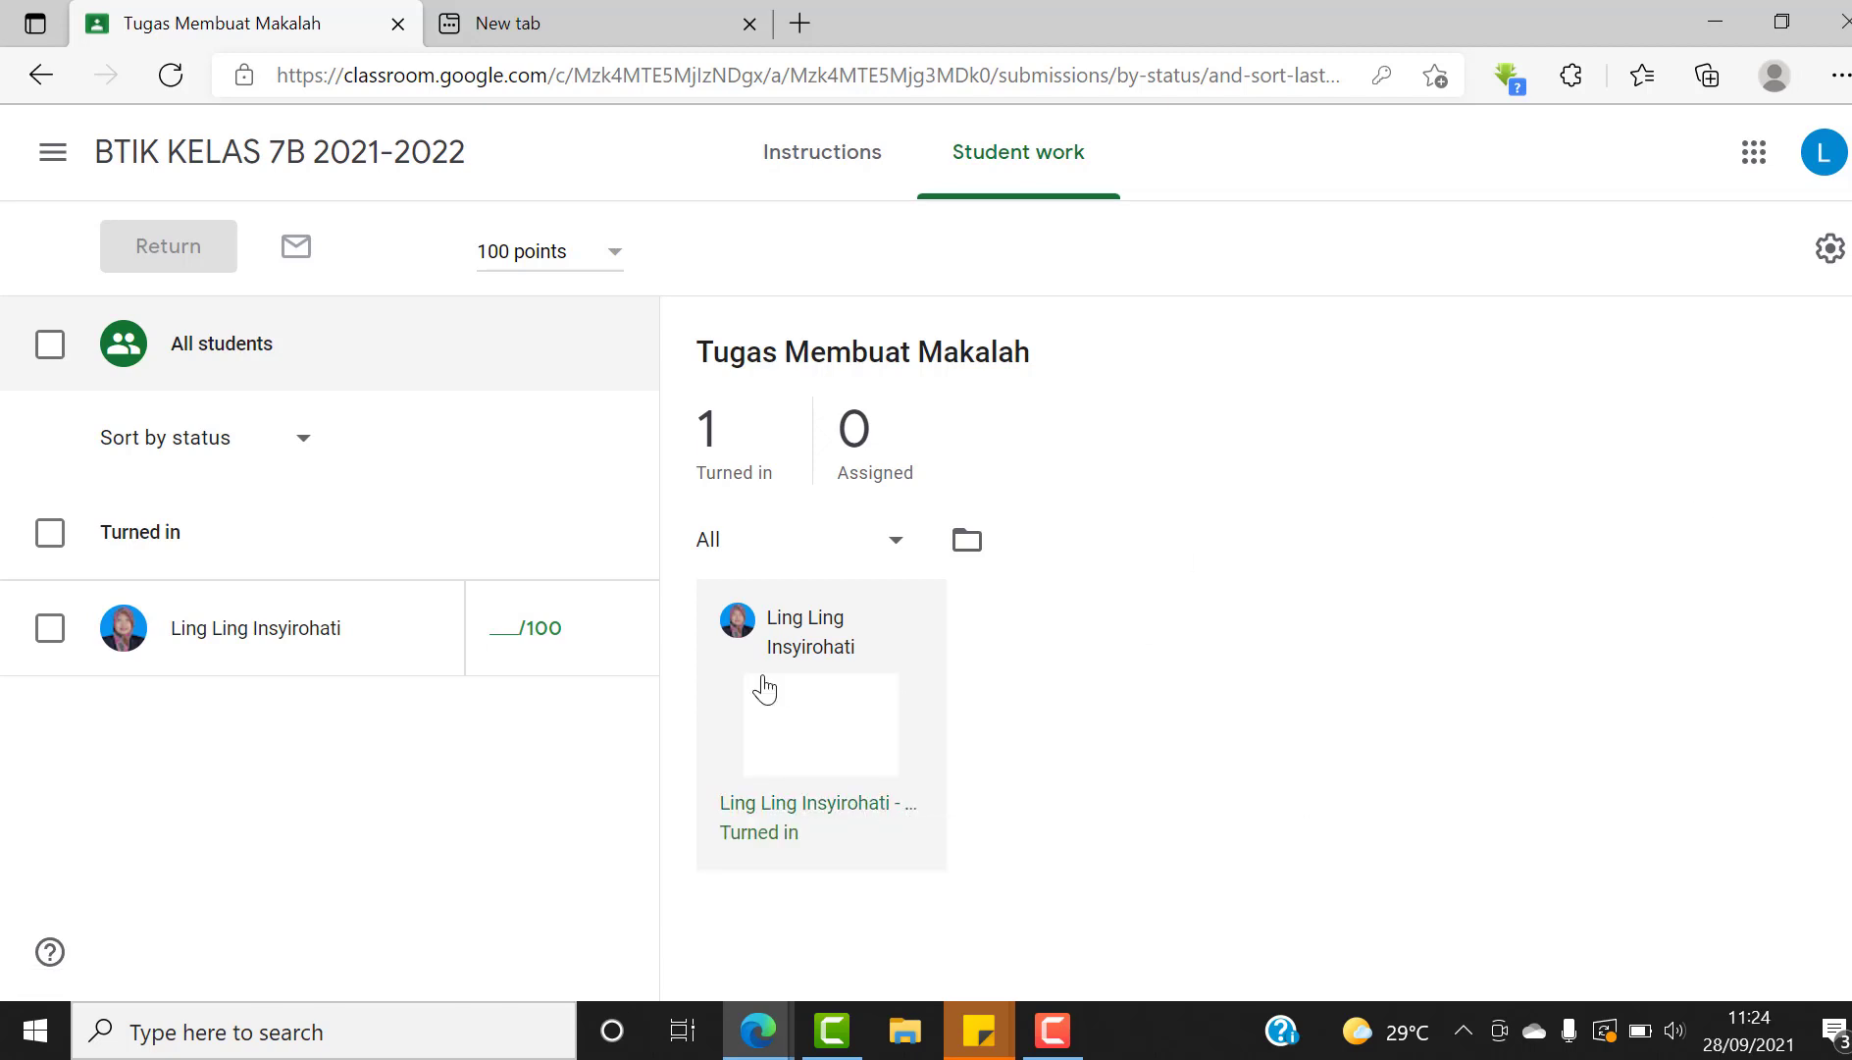
click(788, 829)
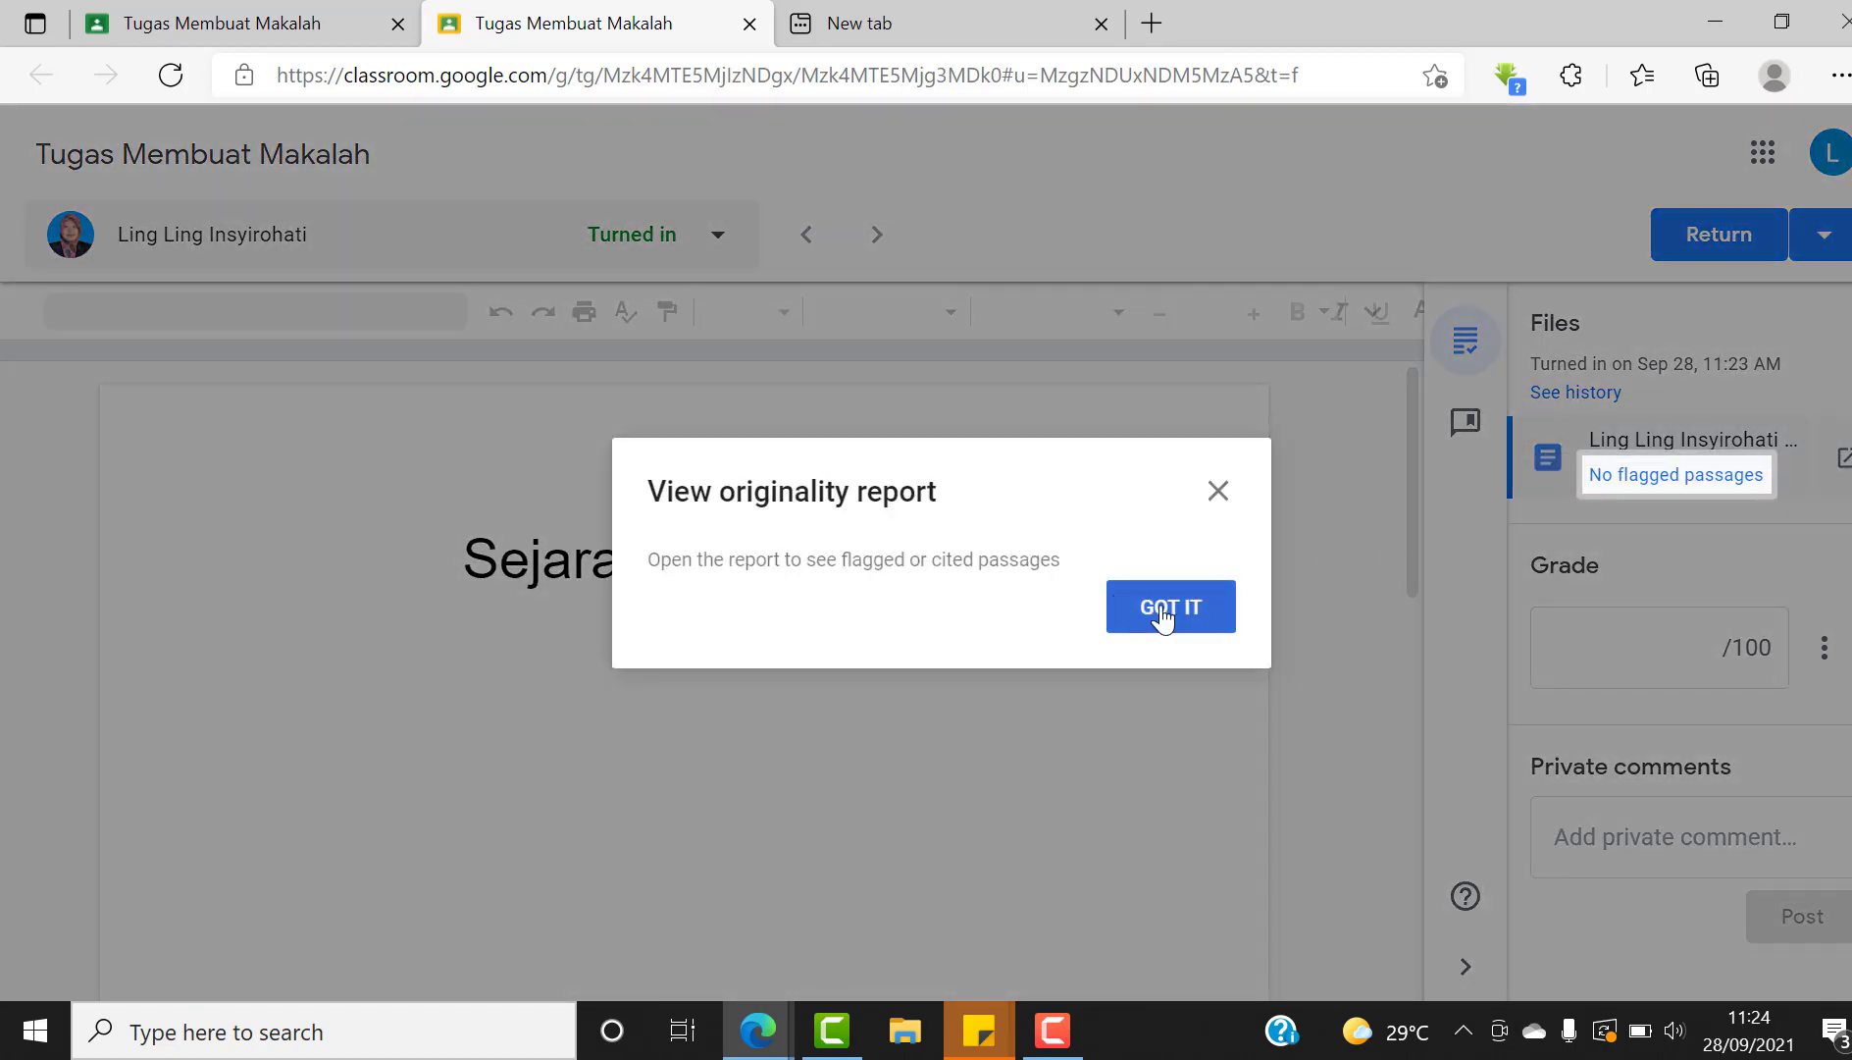
Go through and dismiss the introductory grading tips, and acknowledge the view history notice
click(1164, 614)
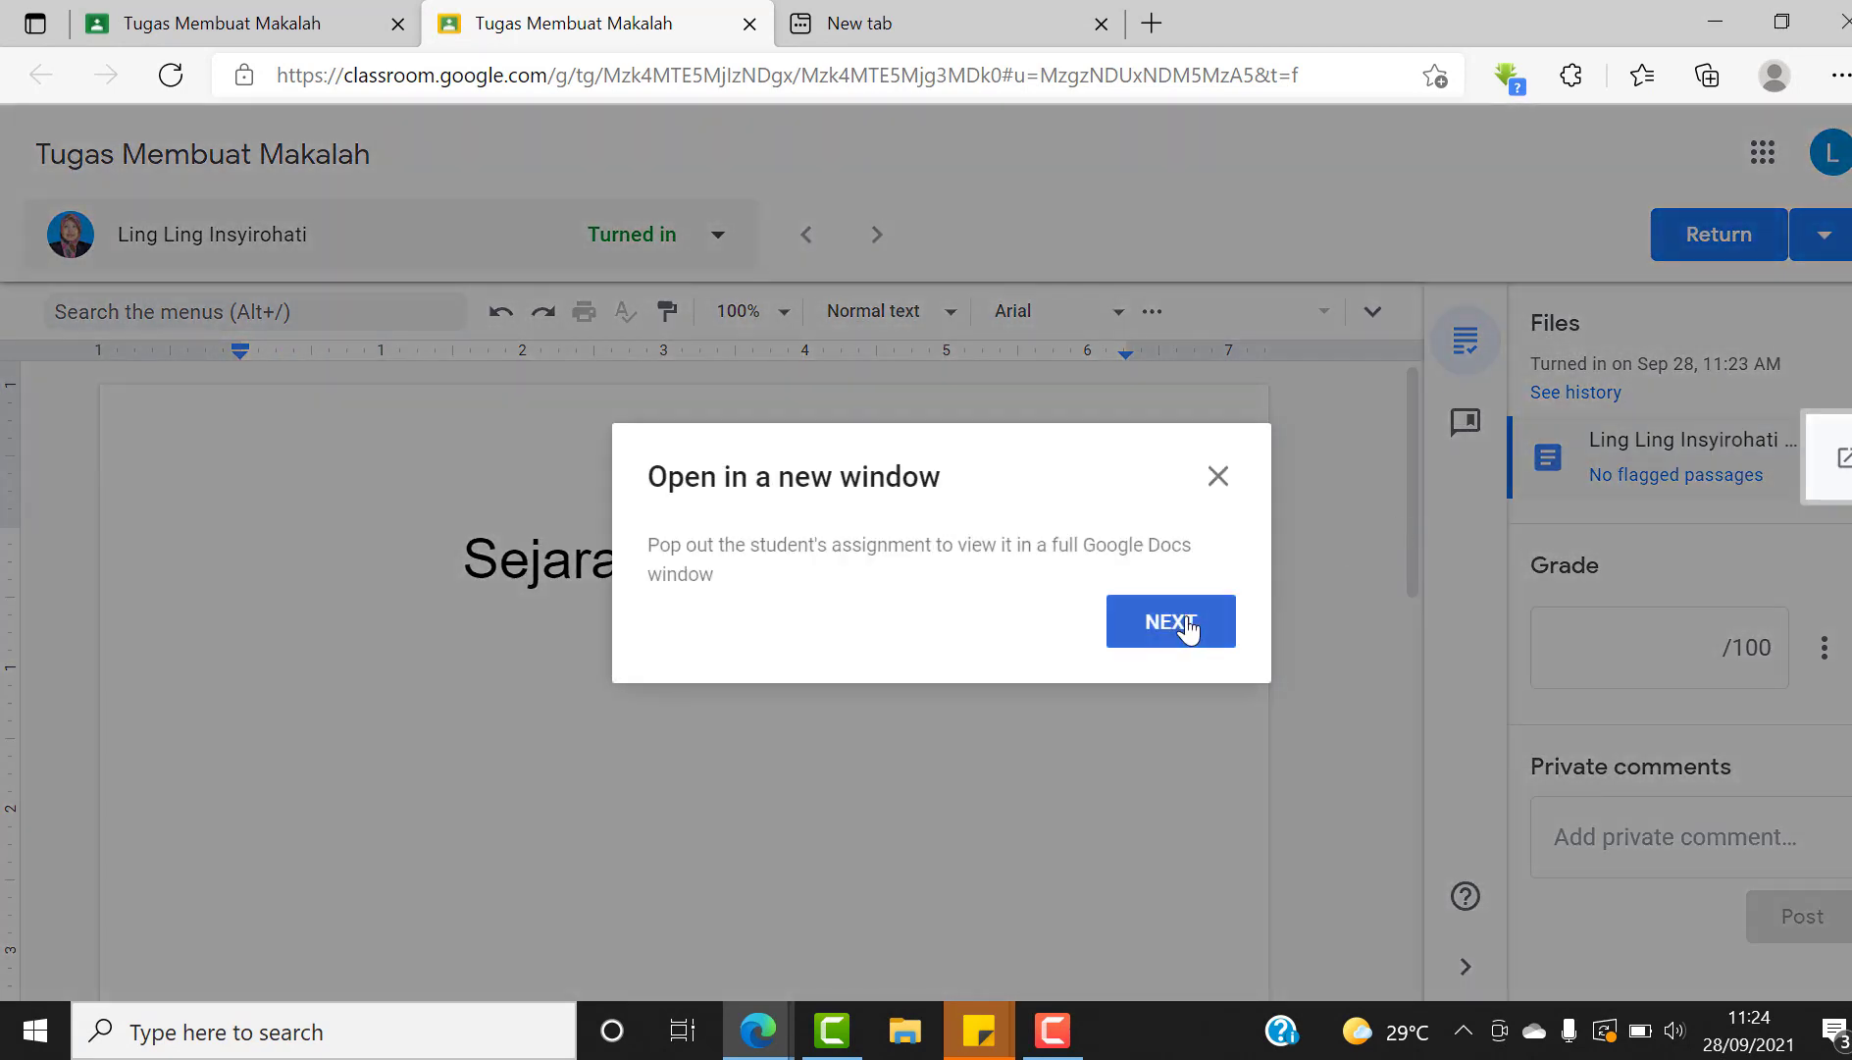
click(1187, 628)
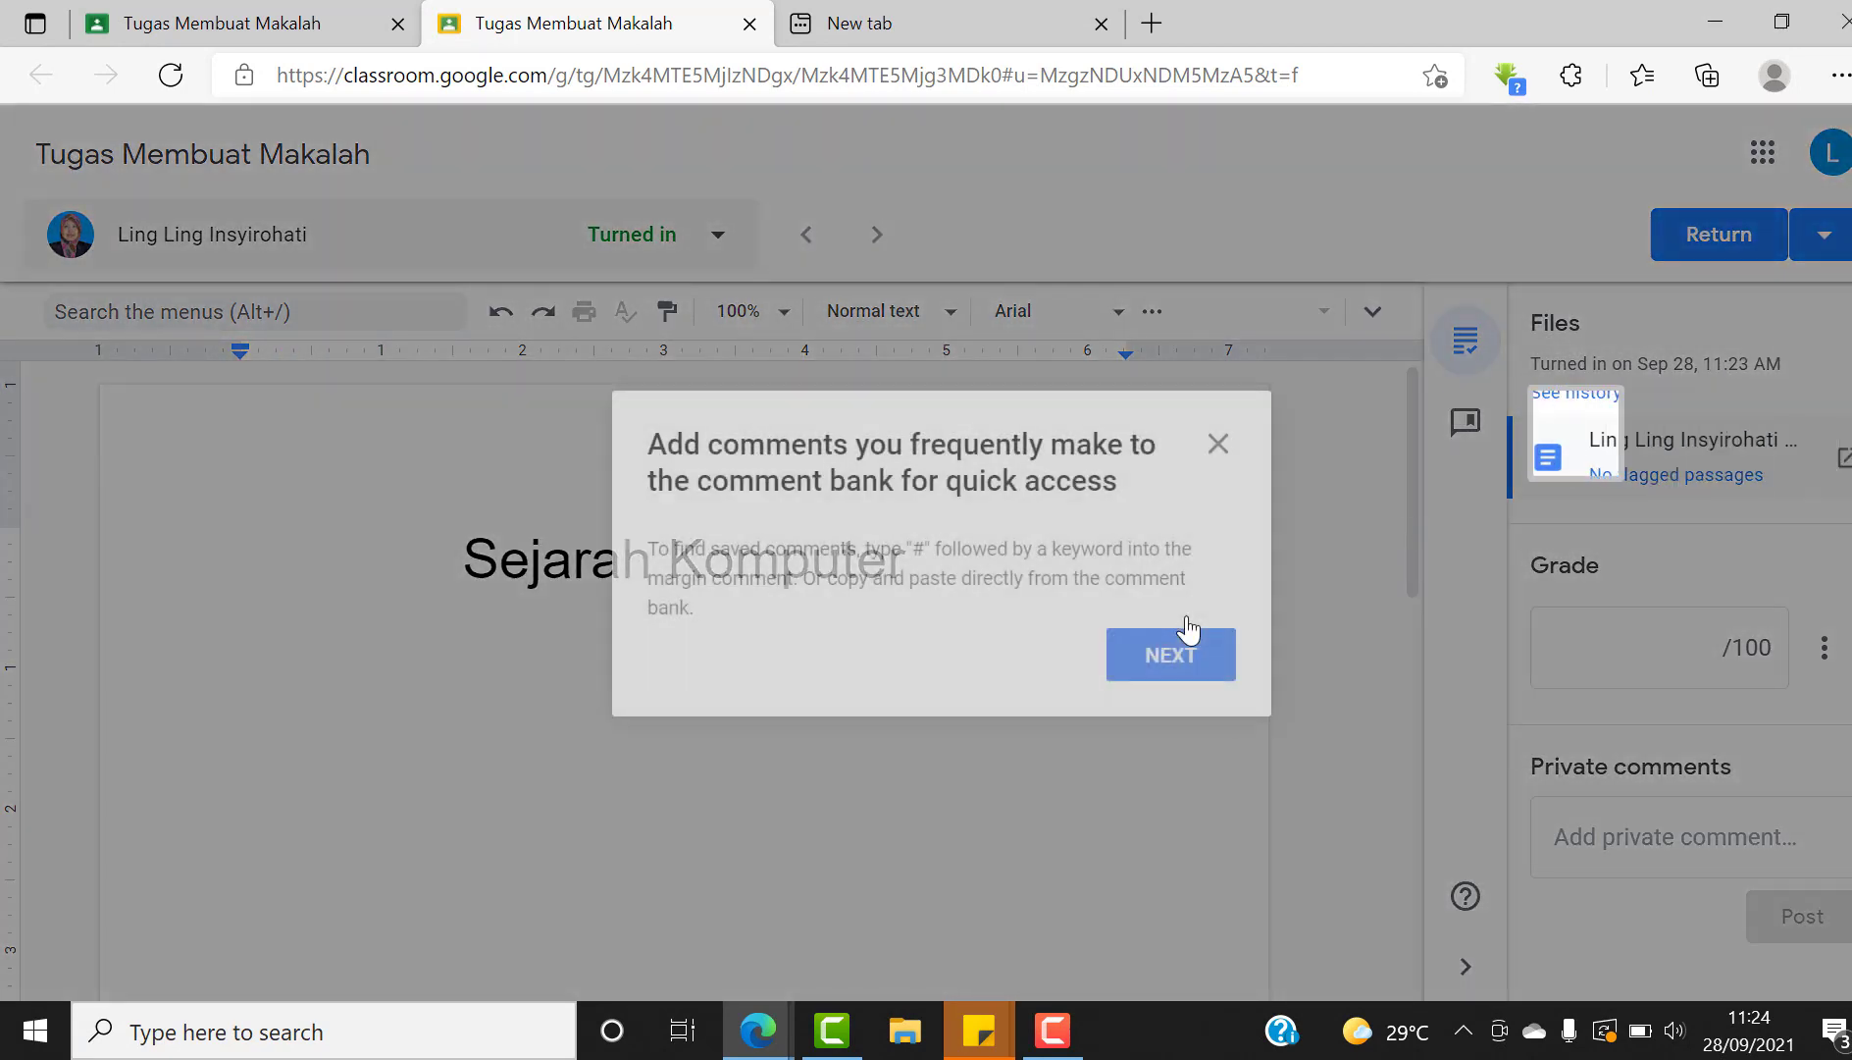
click(1166, 677)
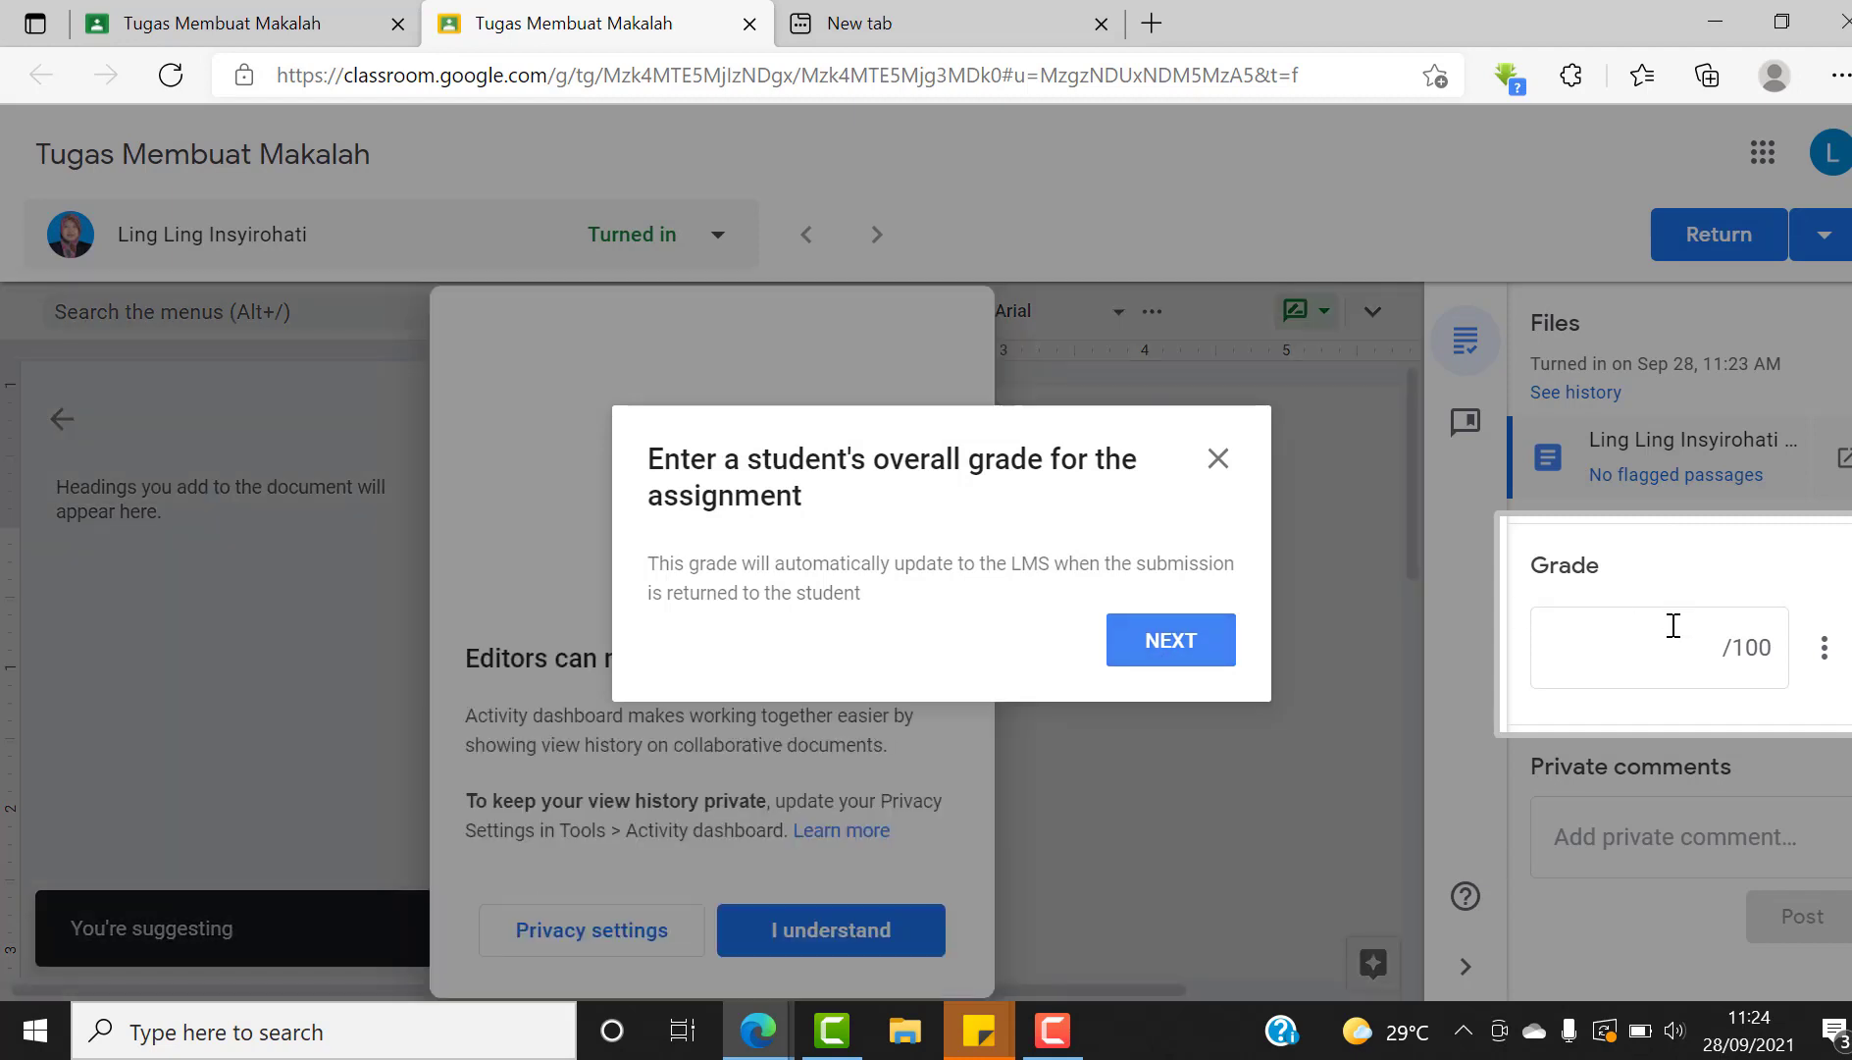
click(1658, 663)
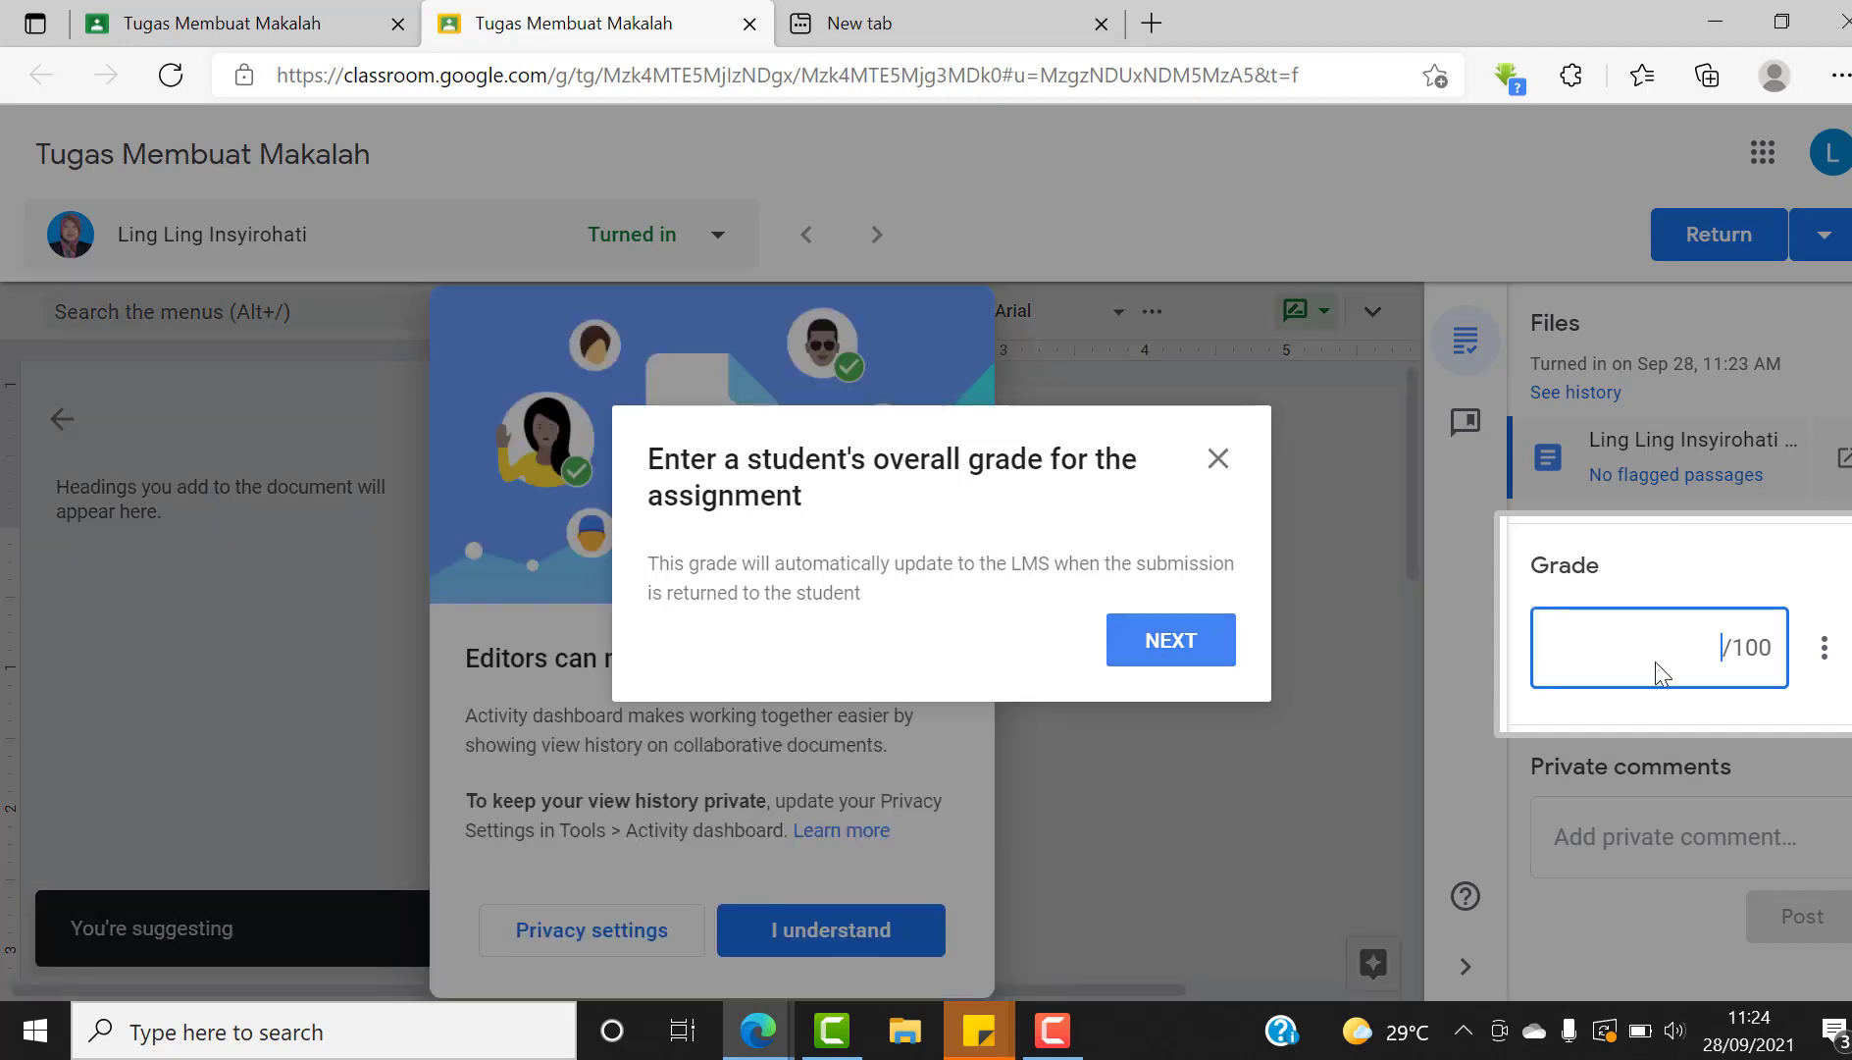
click(1171, 648)
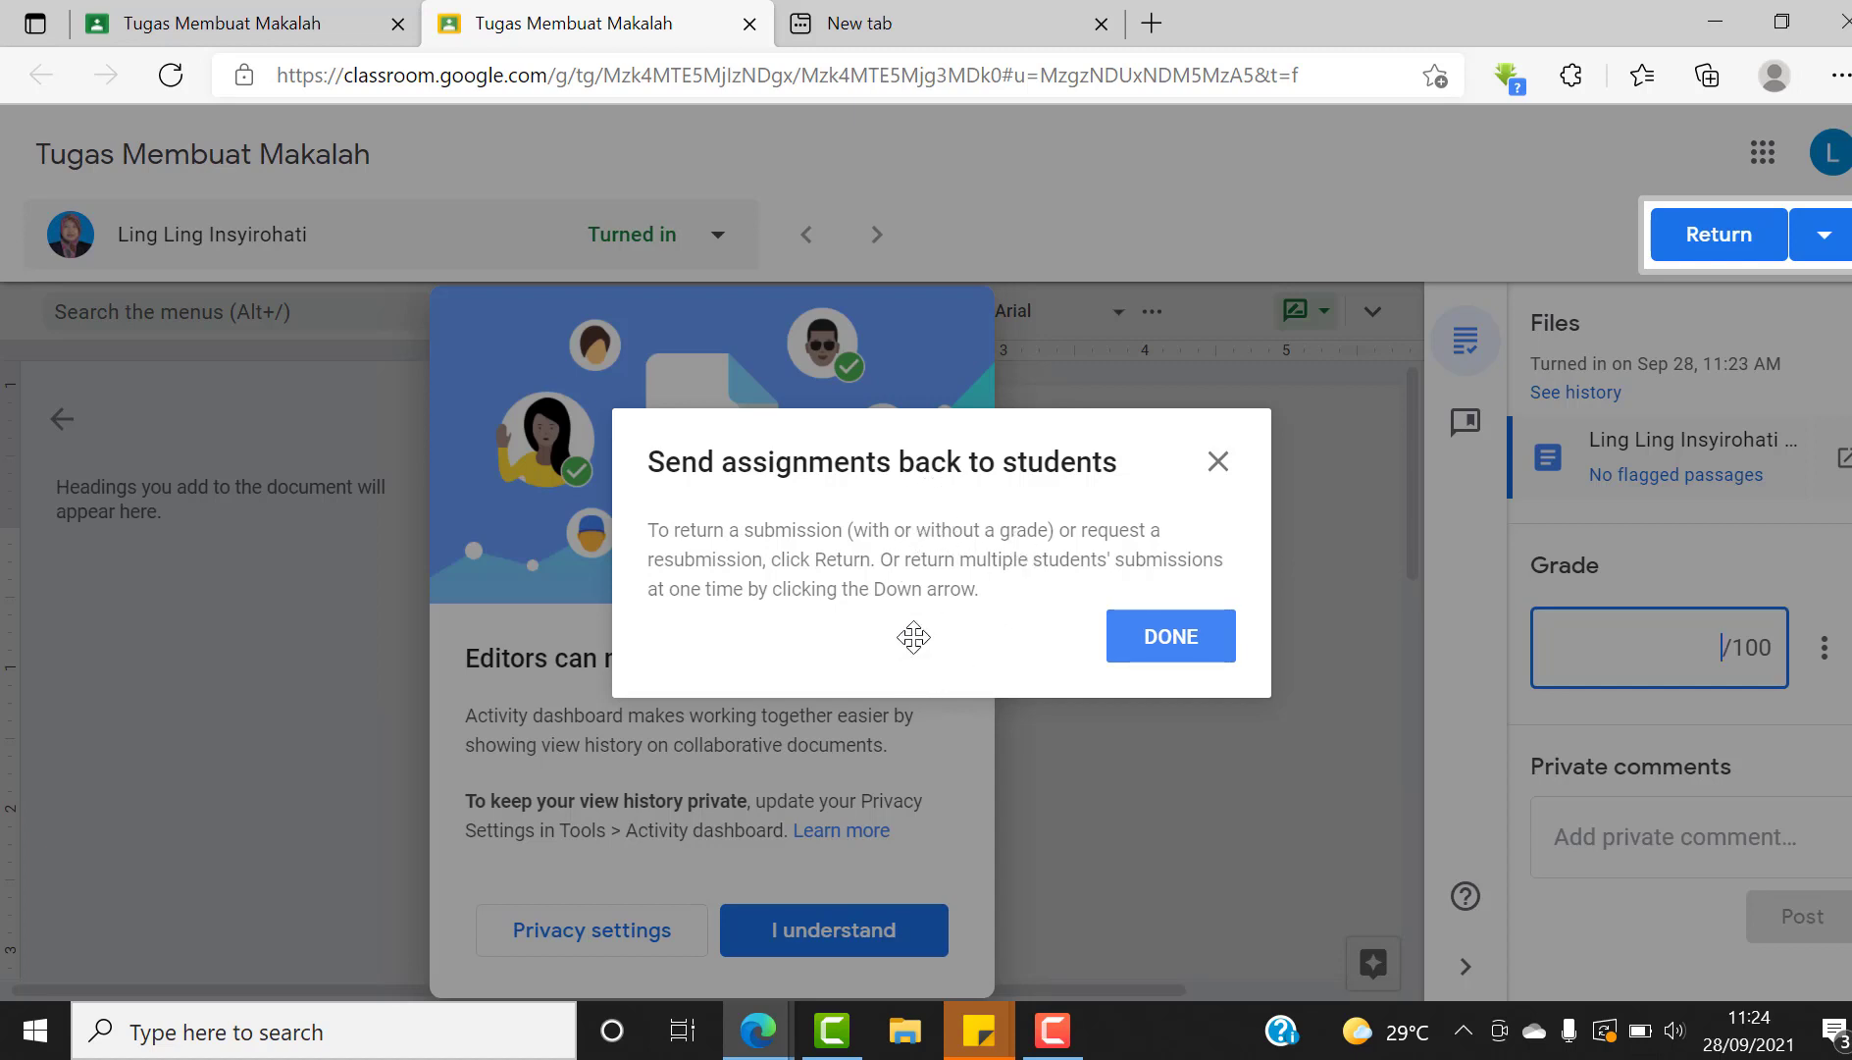
click(1199, 649)
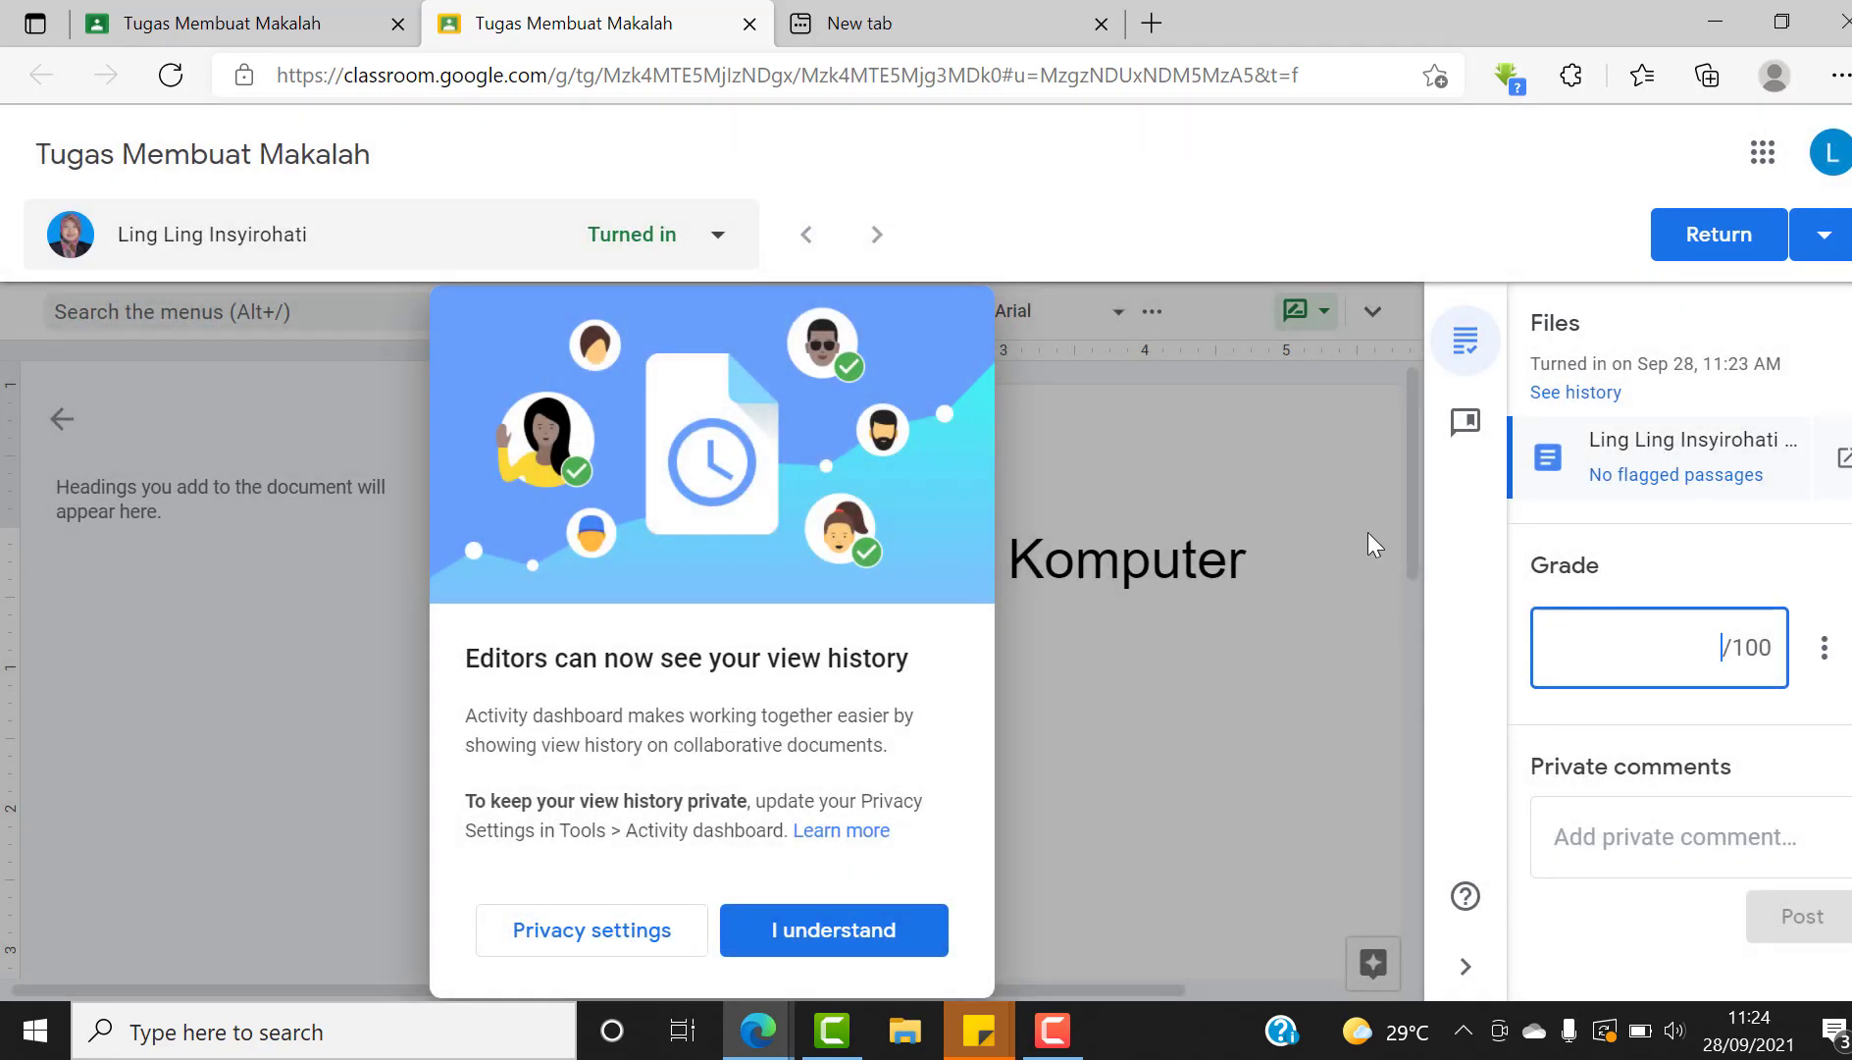
click(807, 942)
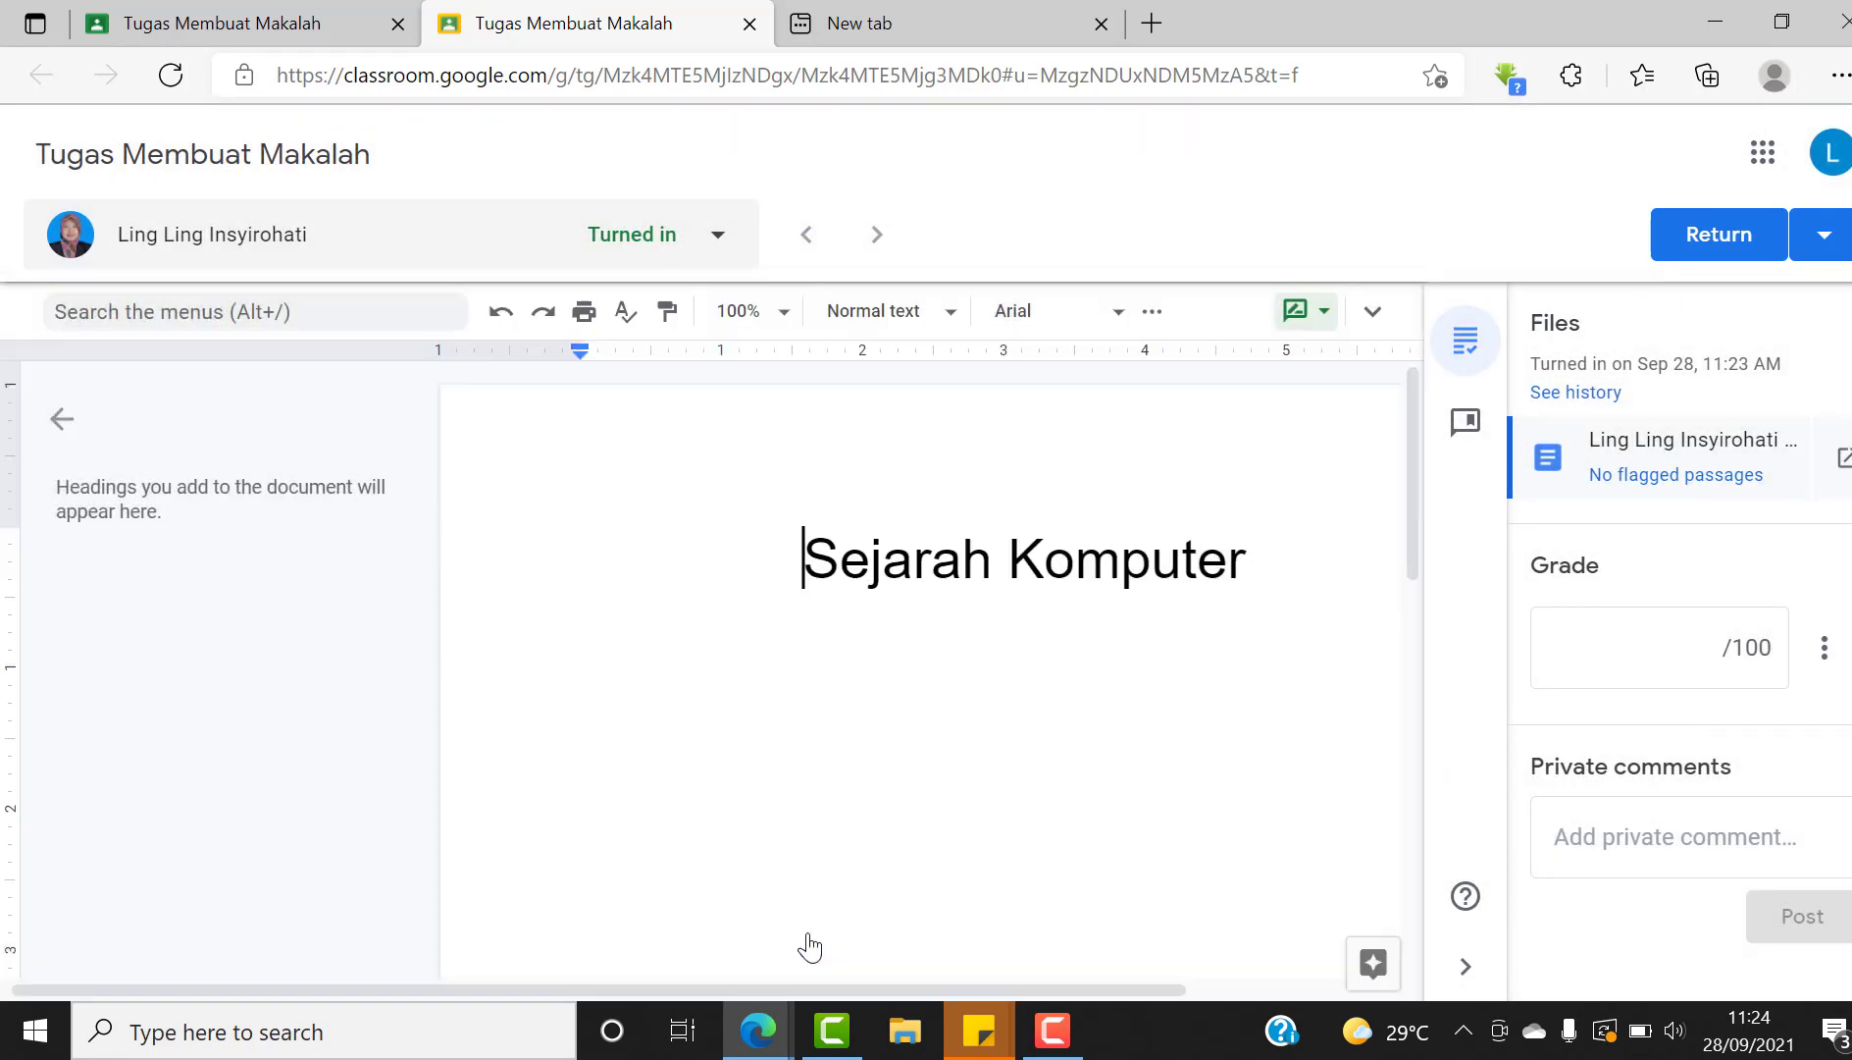
Grade the student's submission 90 out of 100 and review the choices for returning submissions
click(1667, 658)
text(90)
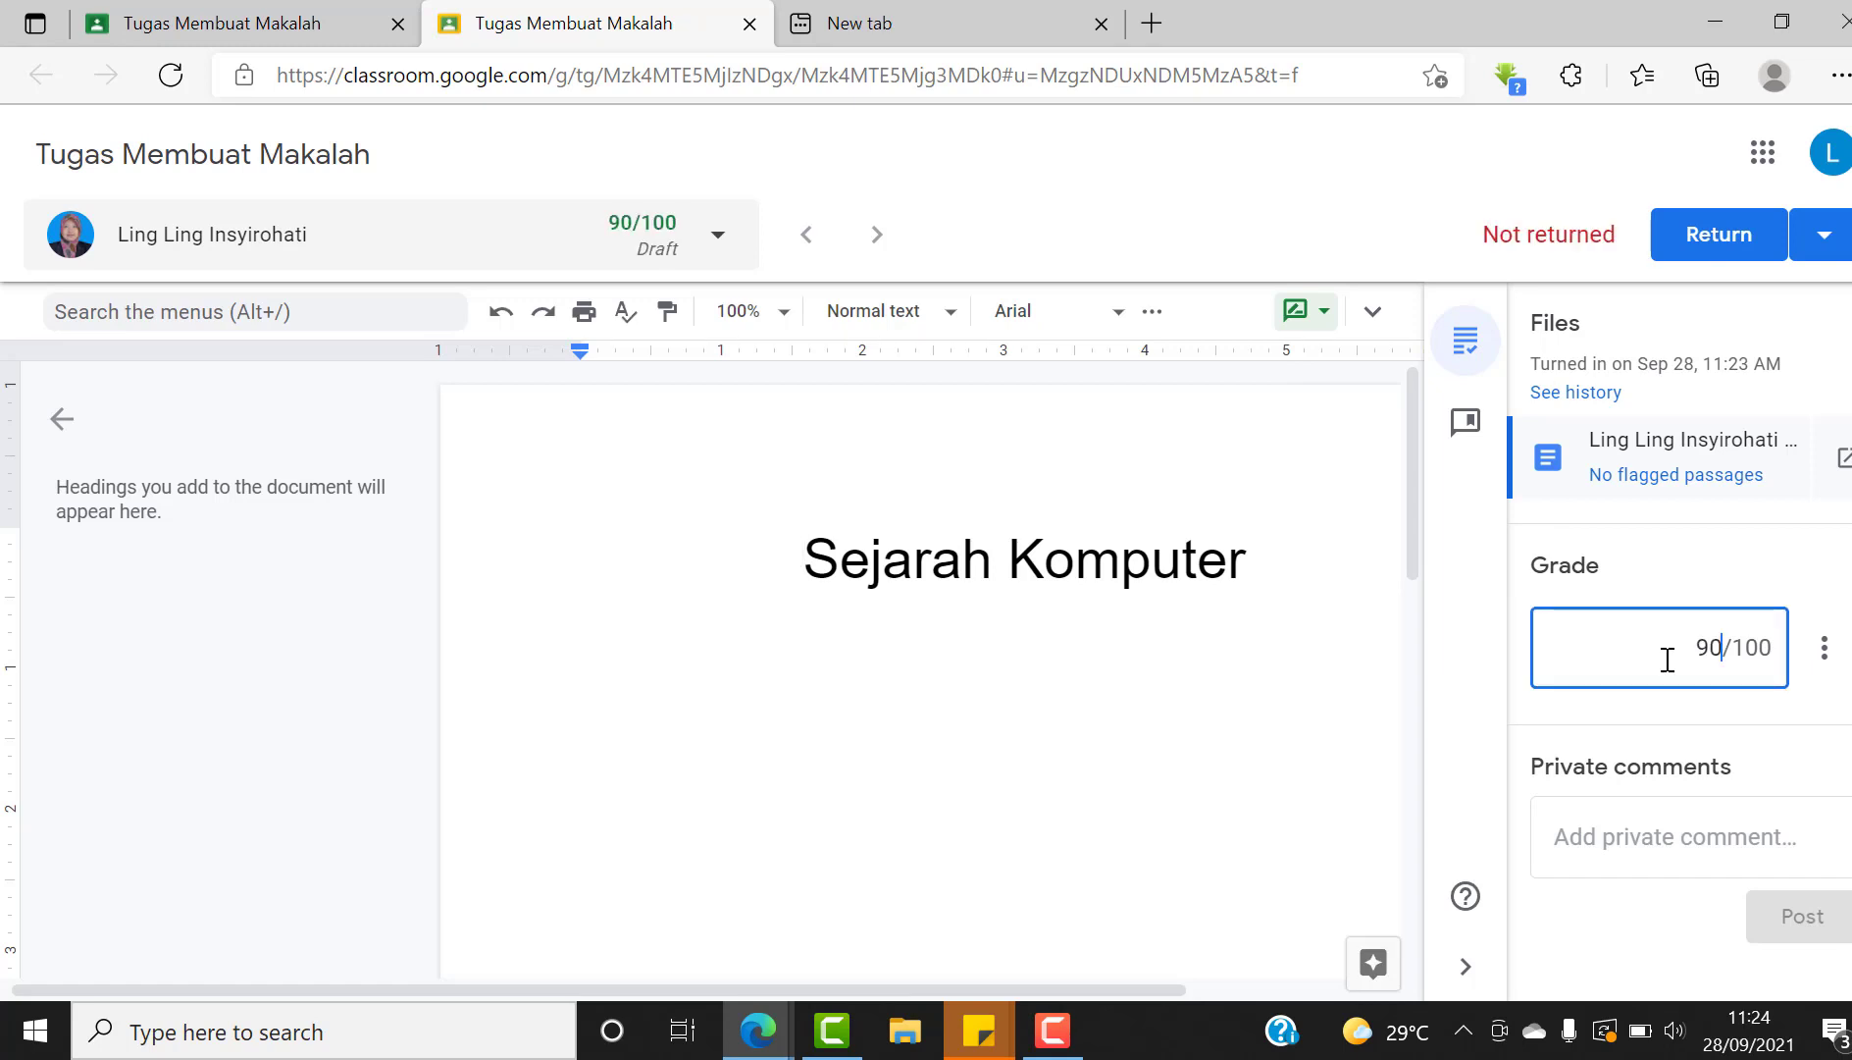
click(1824, 238)
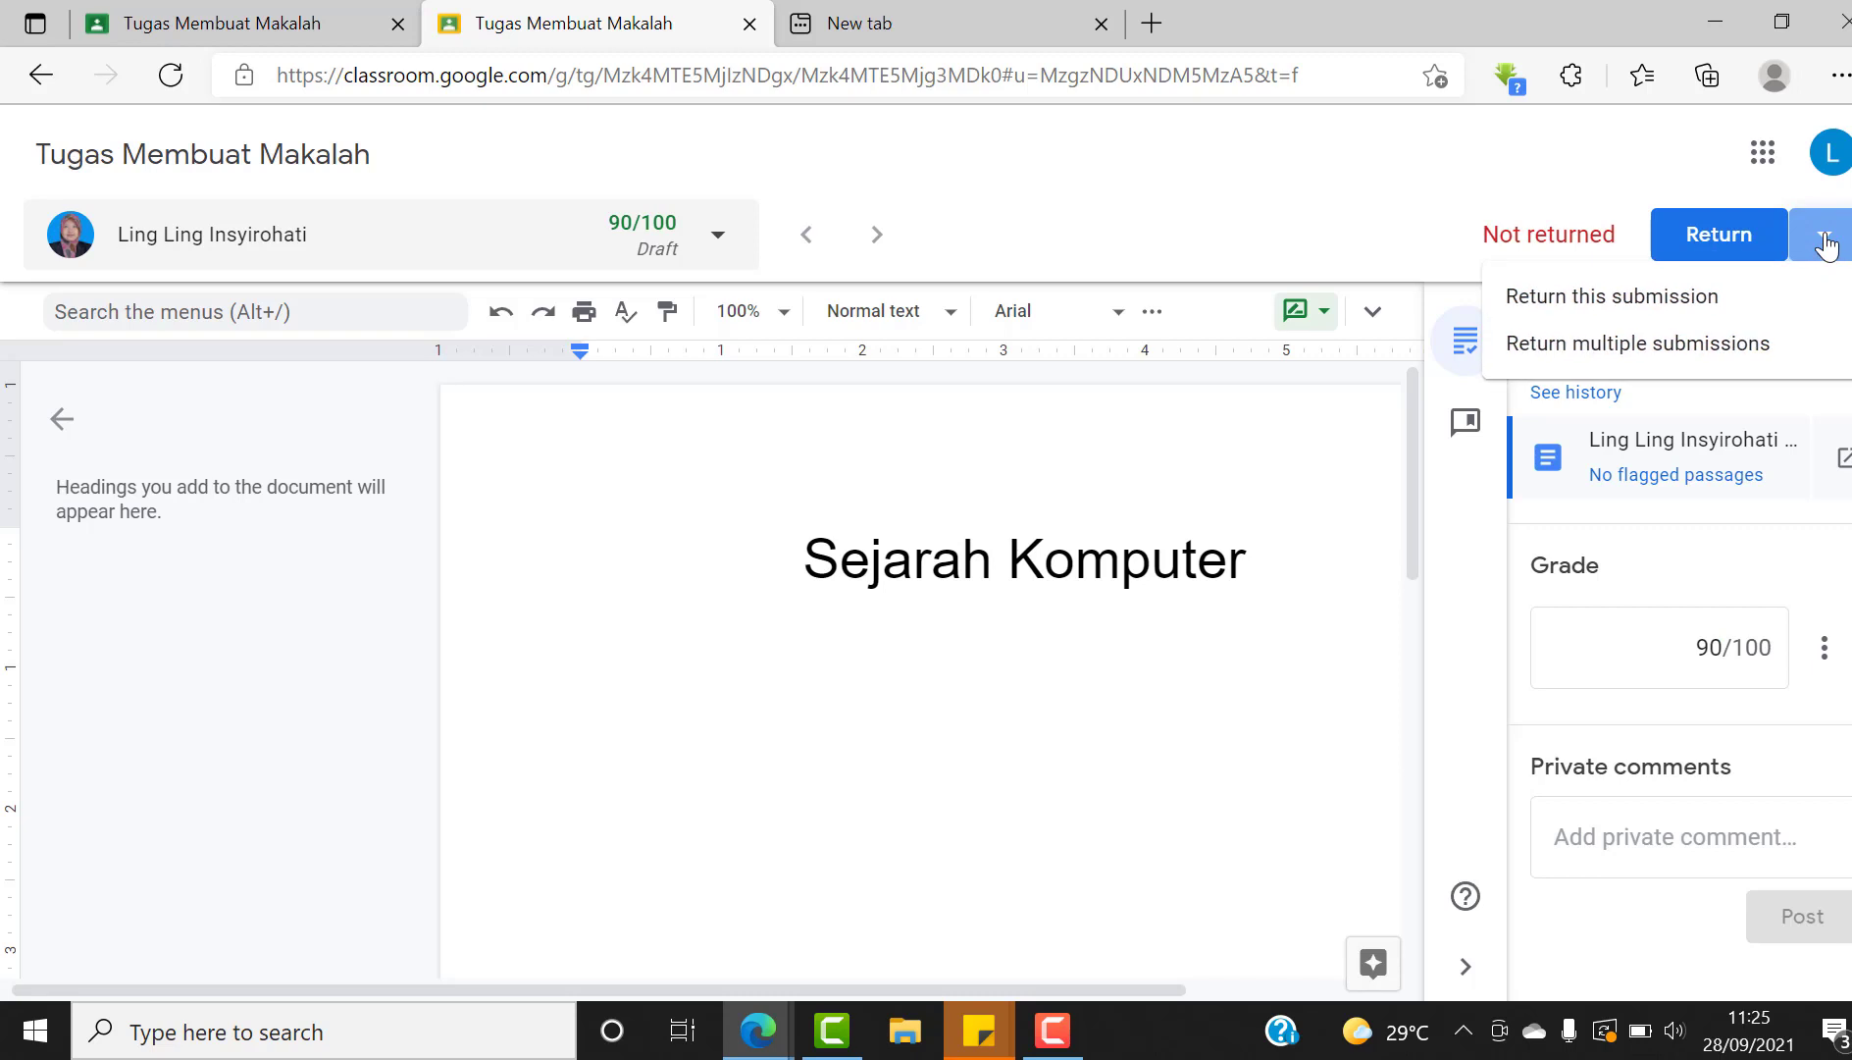
click(1824, 241)
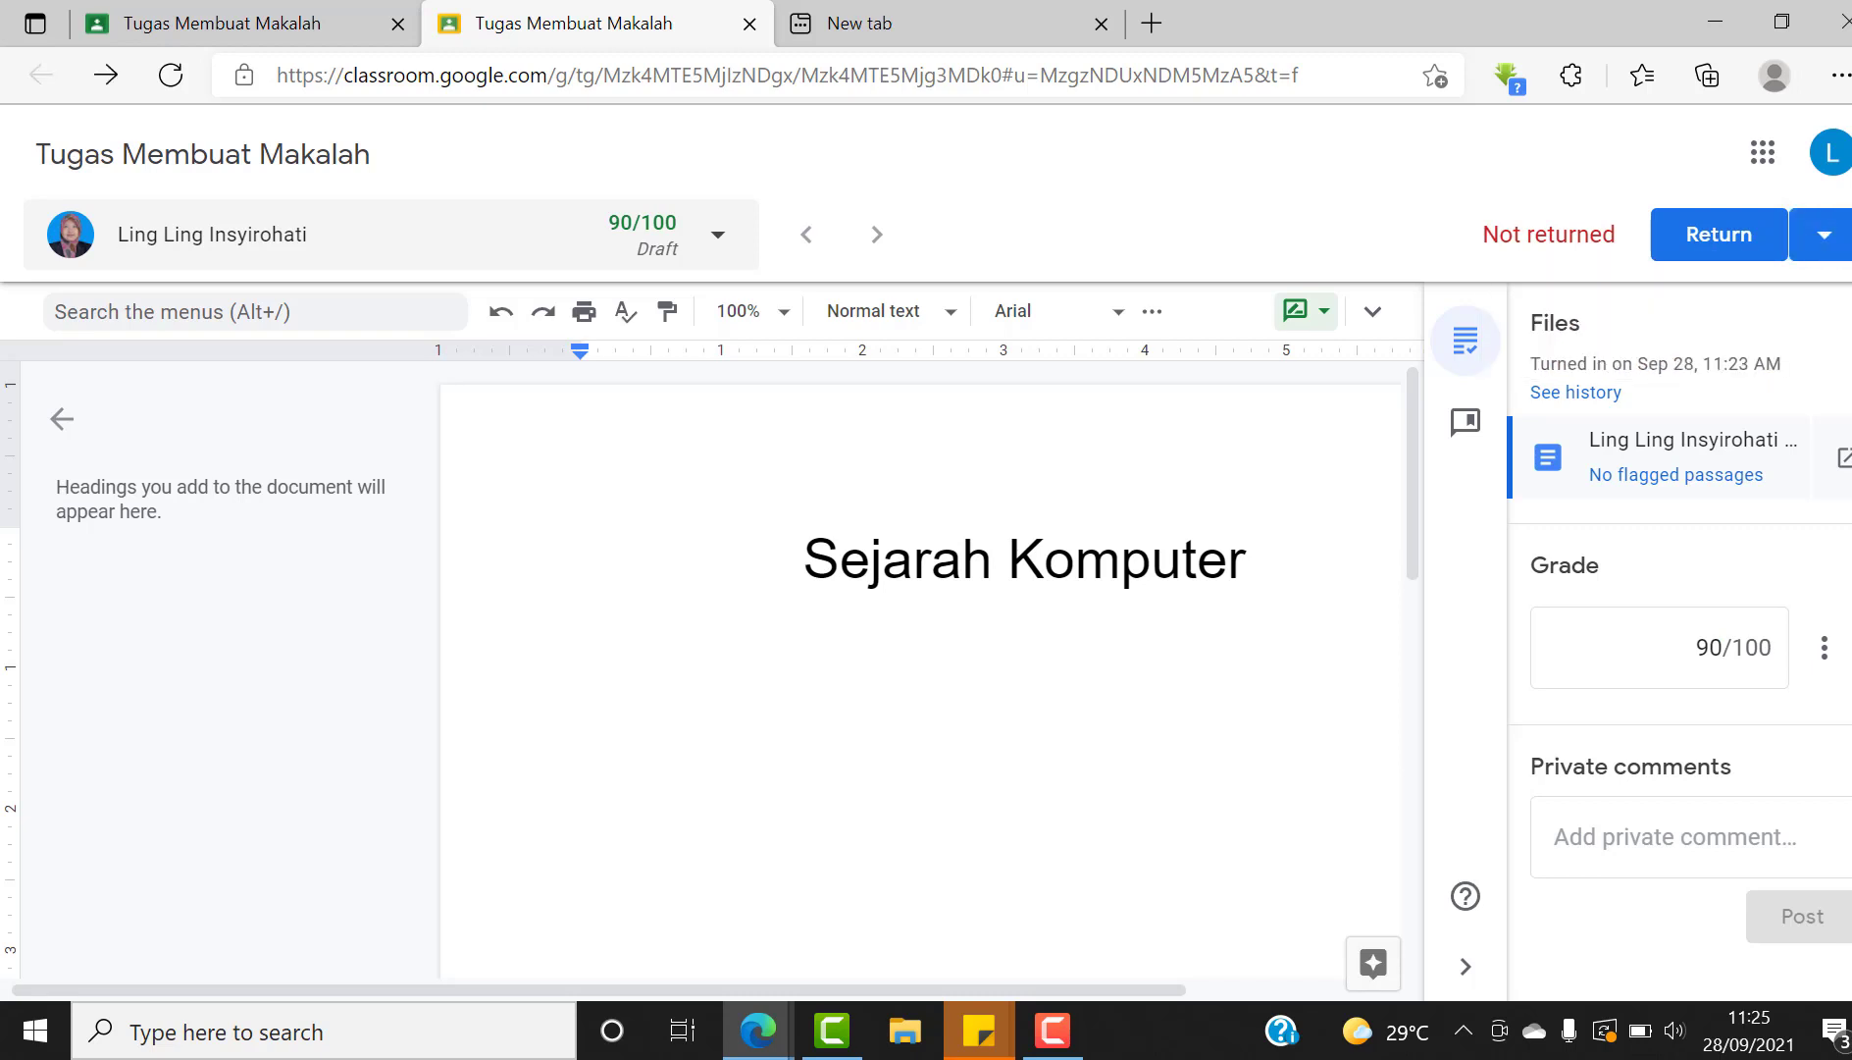
Post the private comment "sudah bagus" on the student's submission
click(1667, 840)
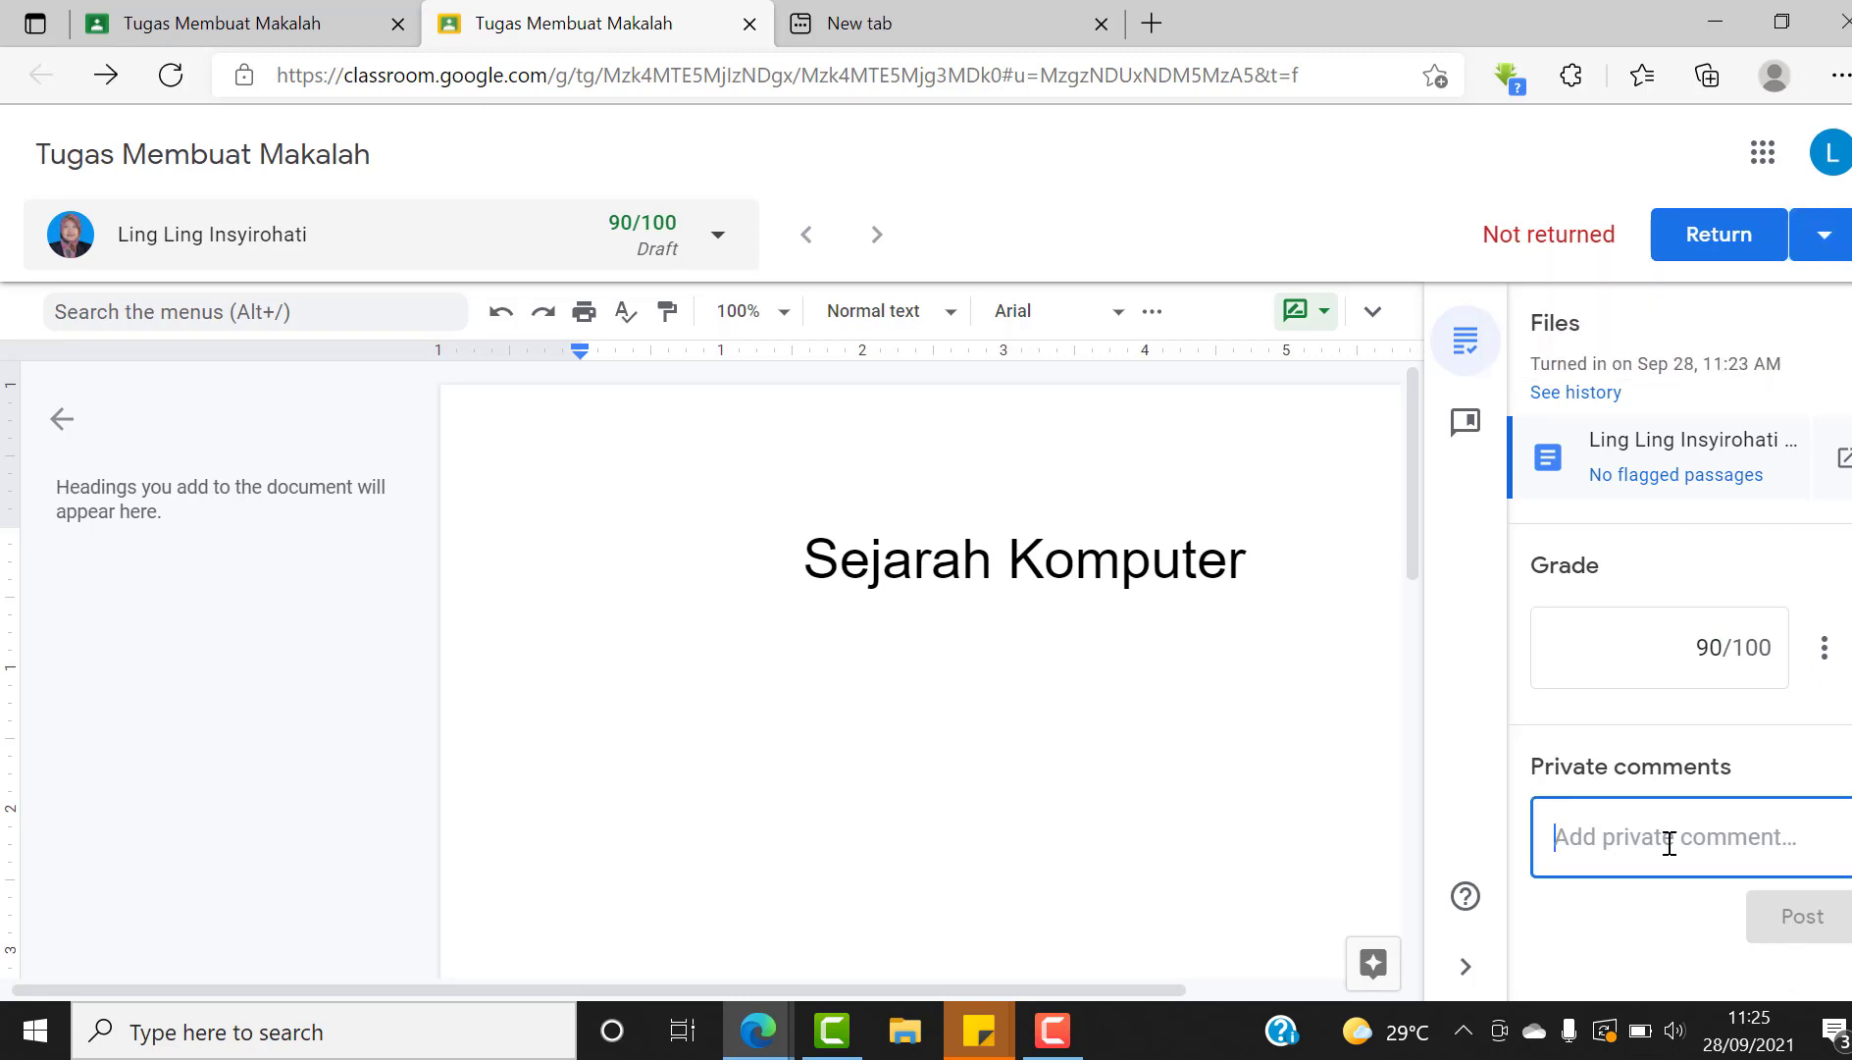
text(sudah b)
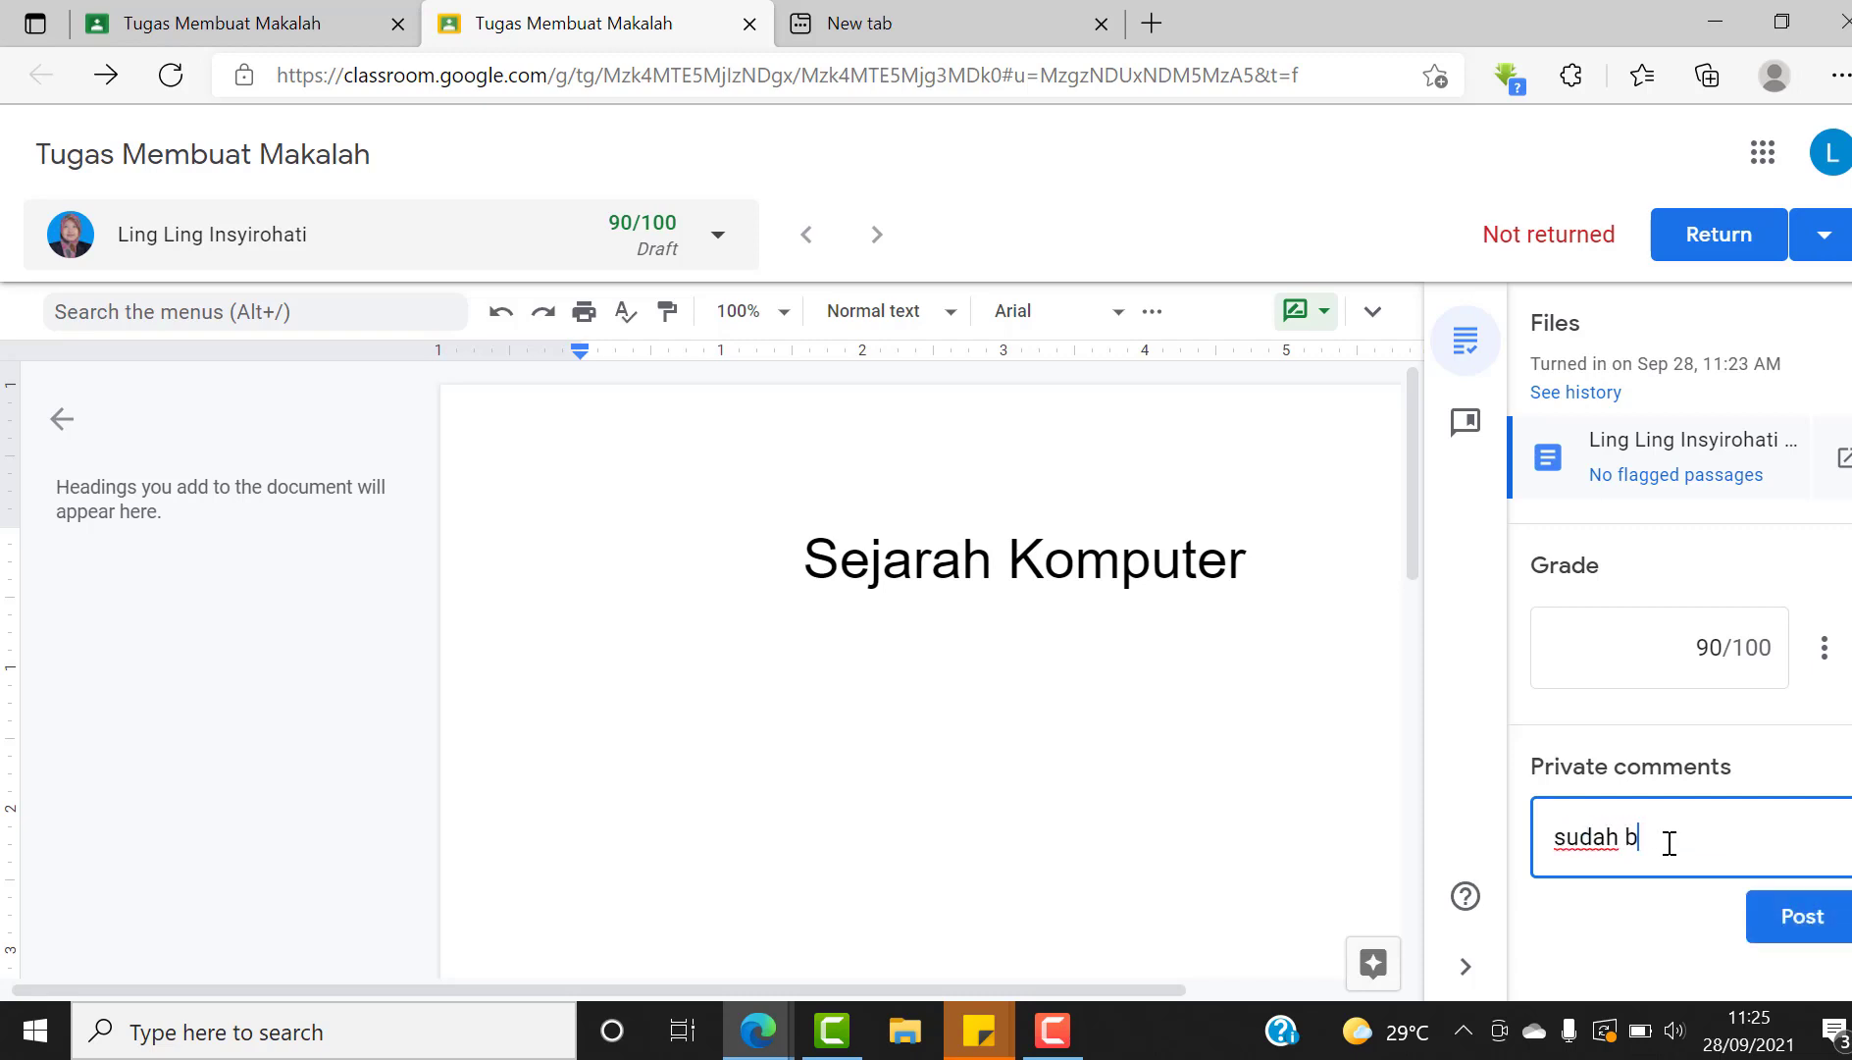
text(agus)
click(1787, 934)
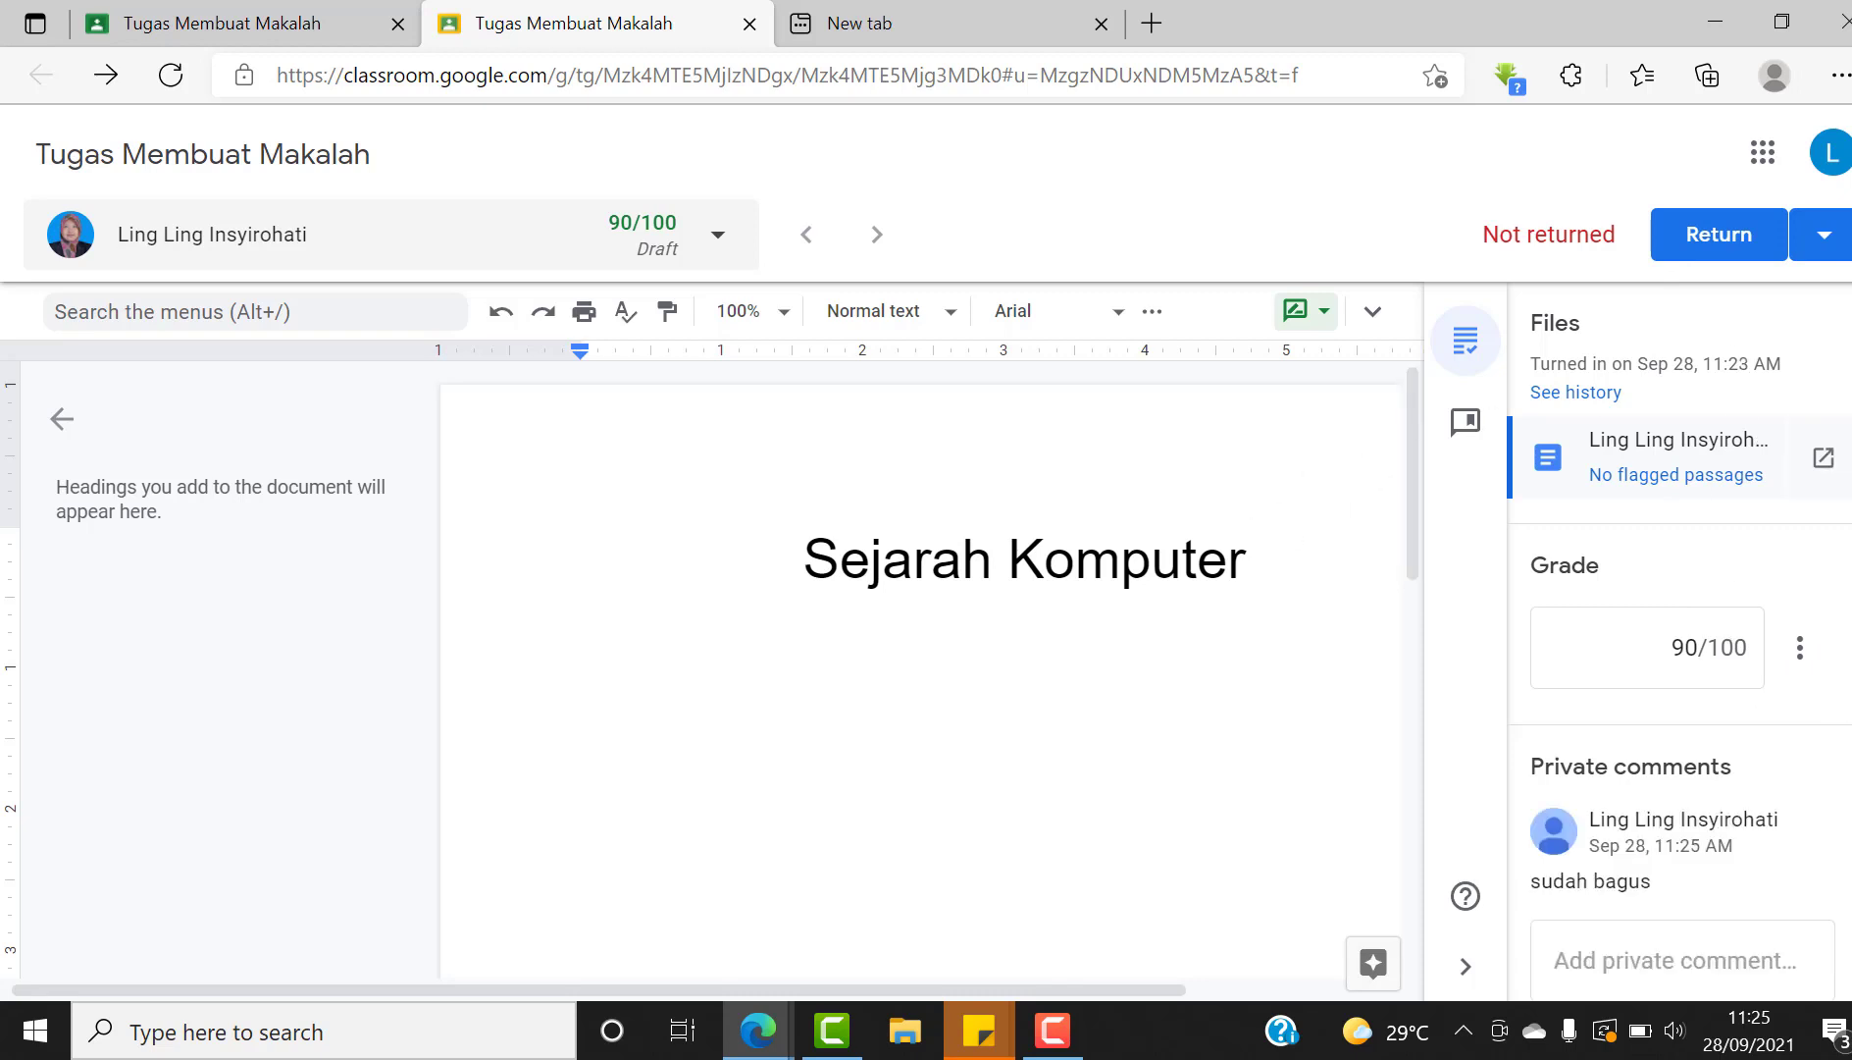
Return the graded submission to the student
scroll(1680, 640, down, 2)
scroll(1679, 639, up, 2)
click(1716, 244)
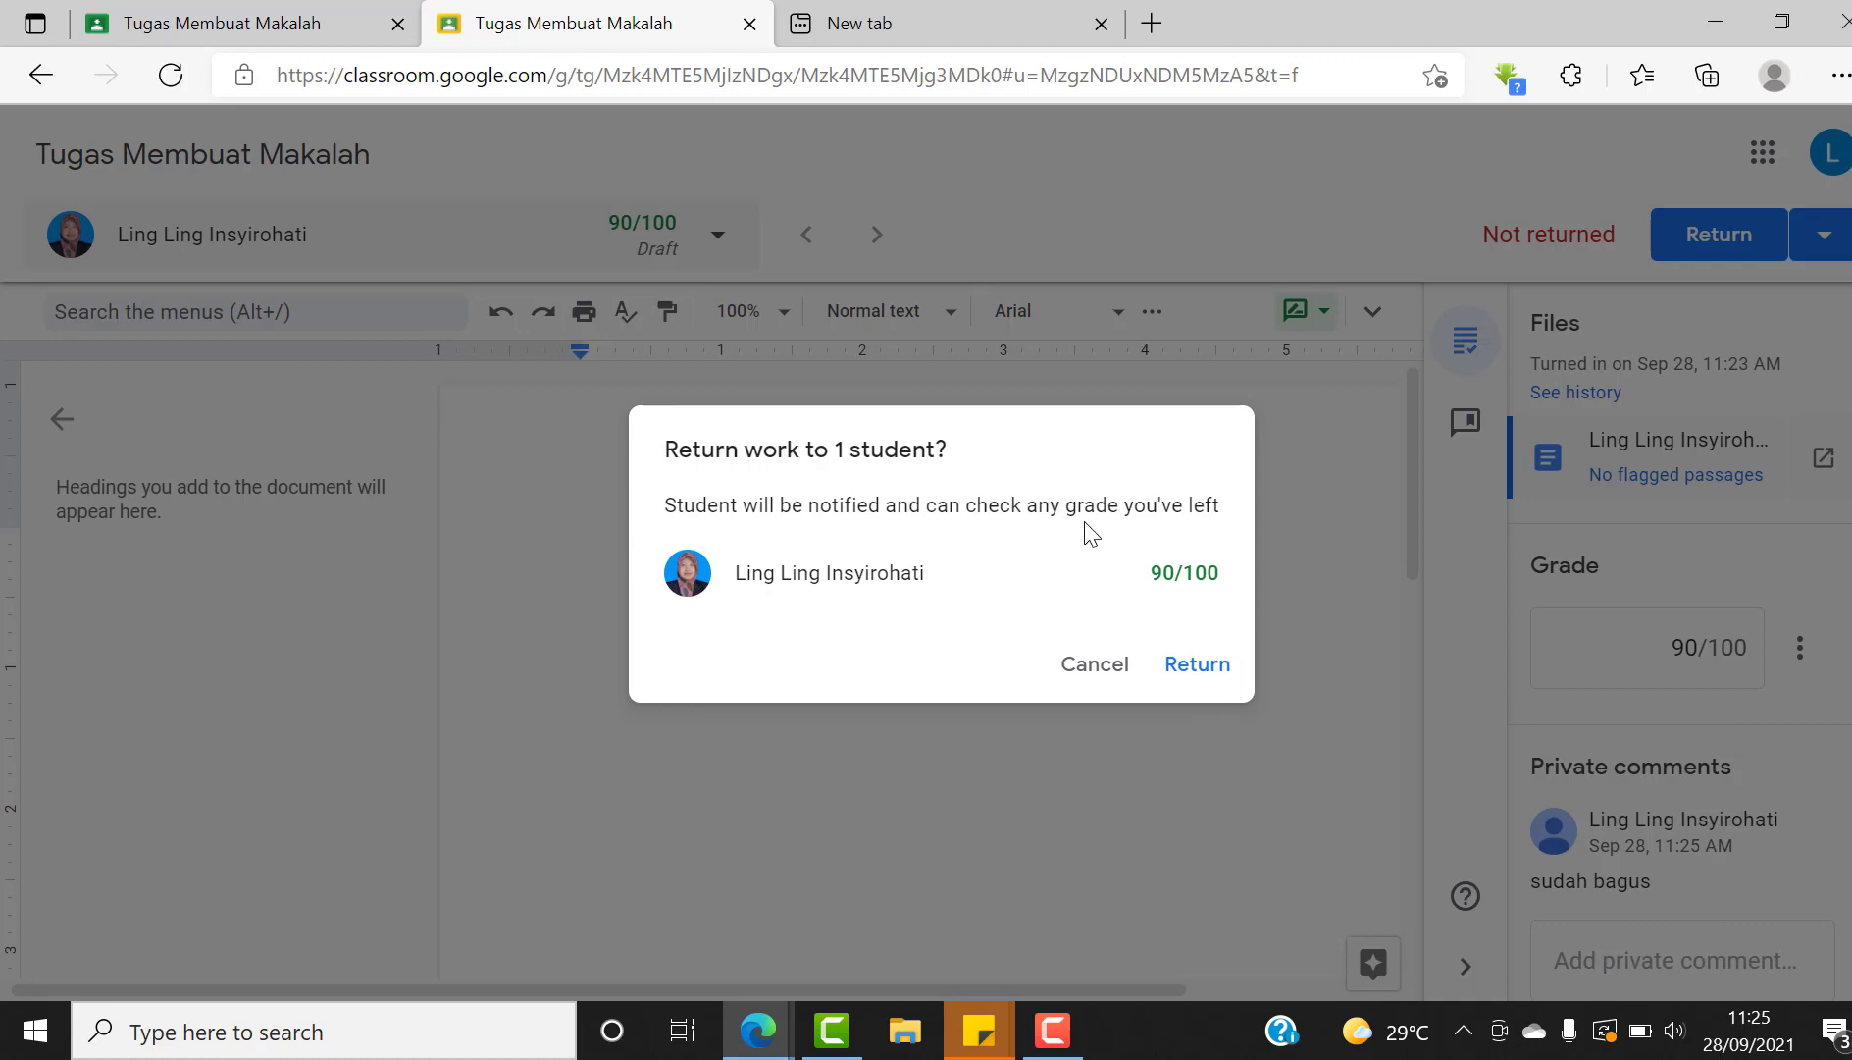
click(1203, 667)
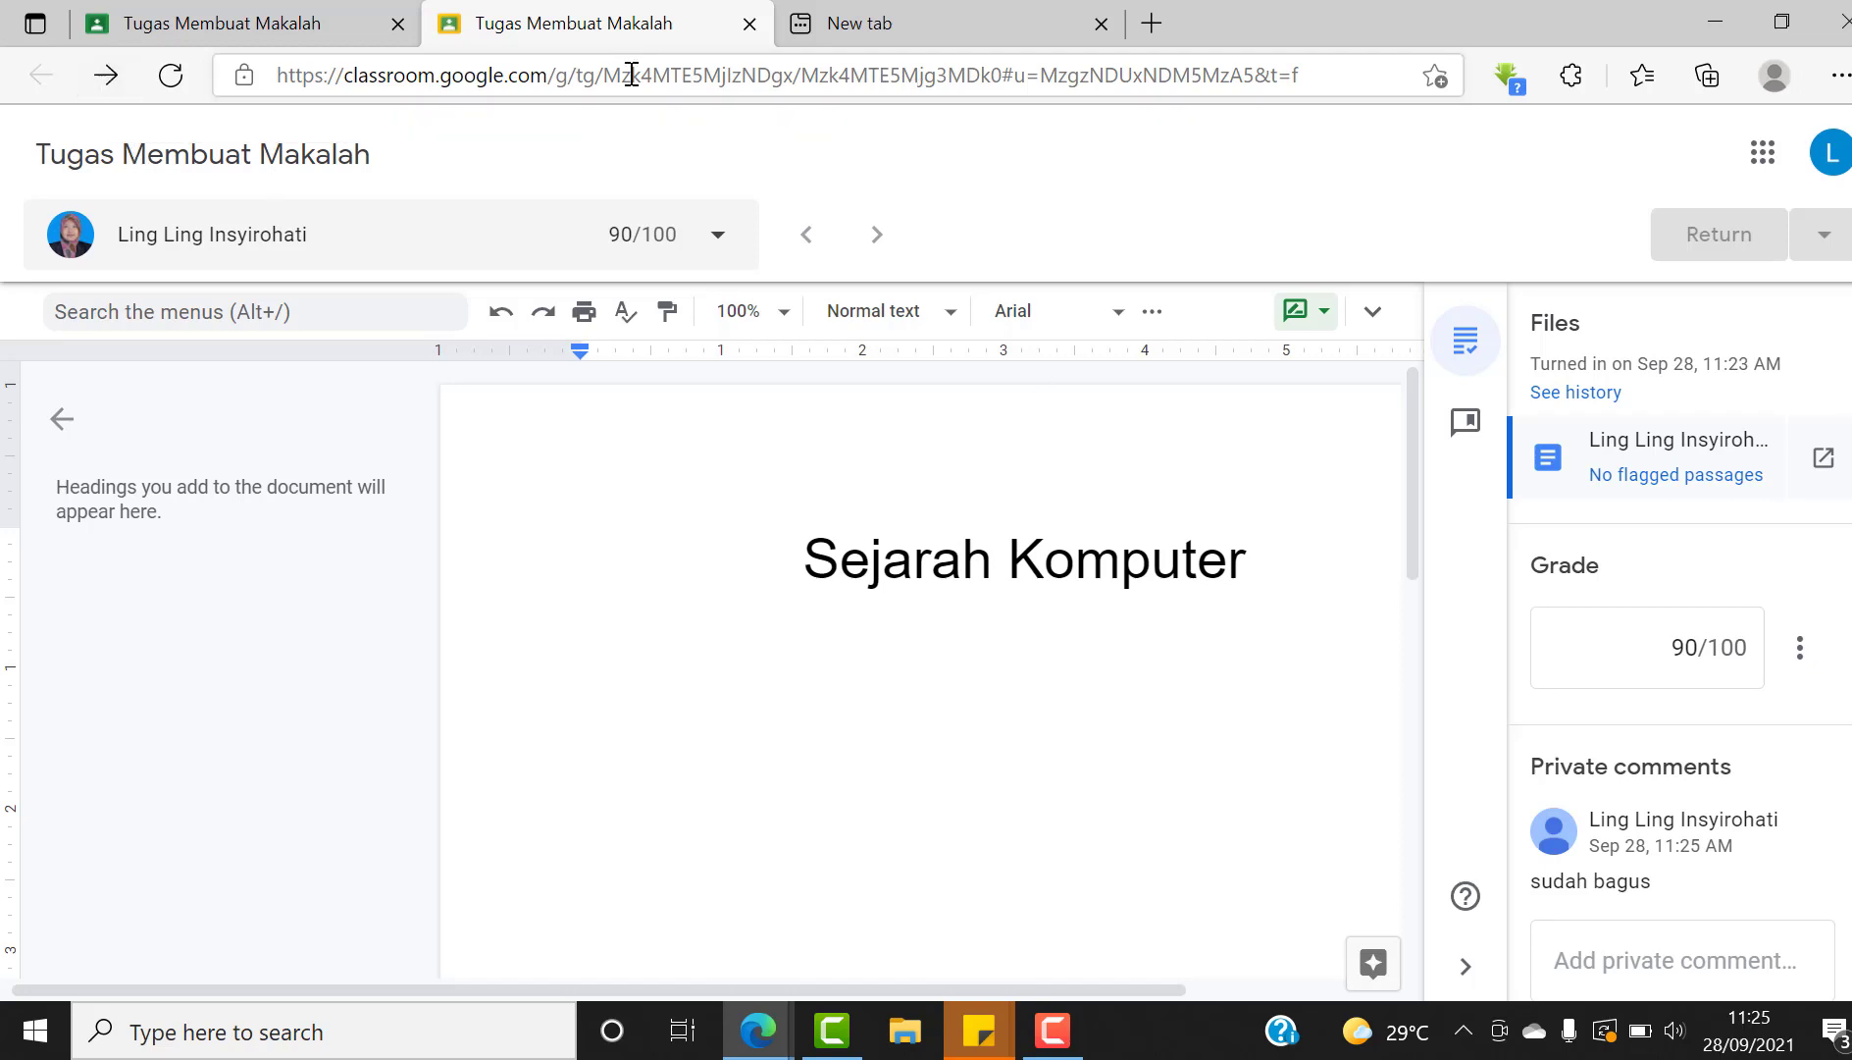
Close the submission and check the grade and comment on the student work page of "Tugas Membuat Makalah"
click(750, 23)
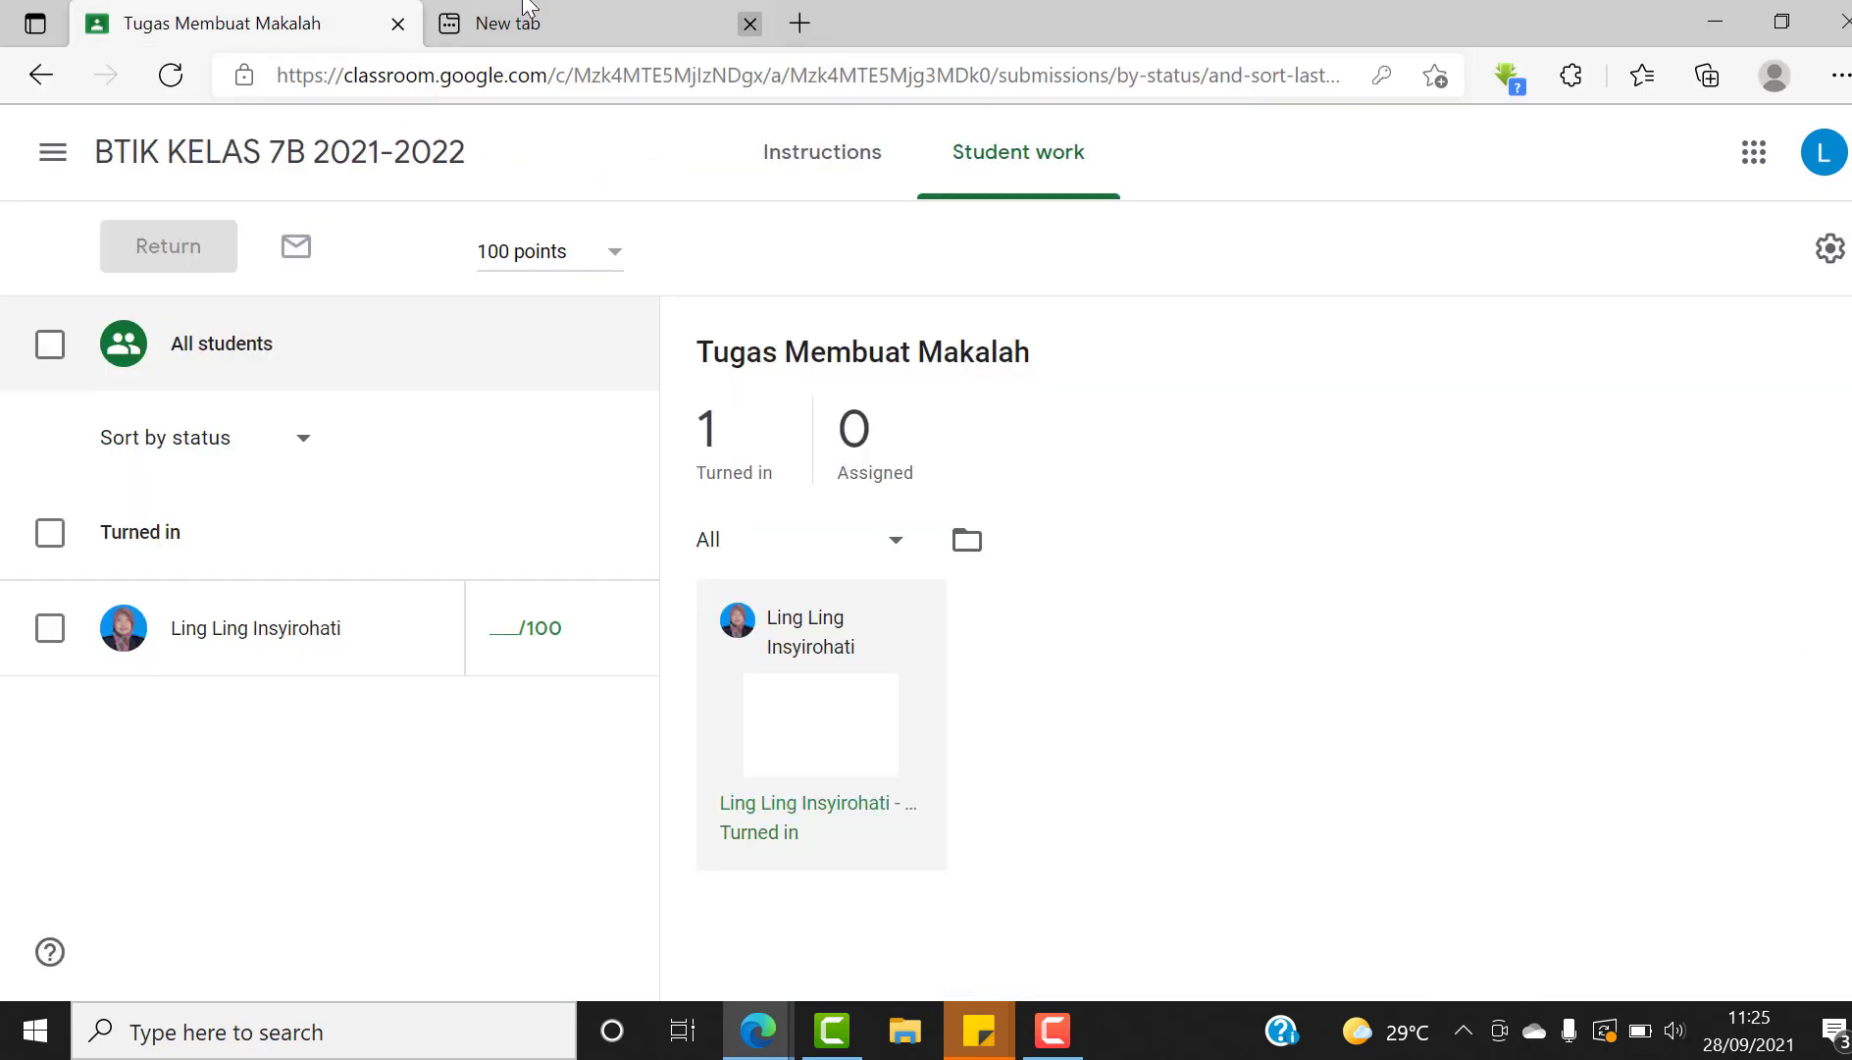
click(174, 75)
click(149, 152)
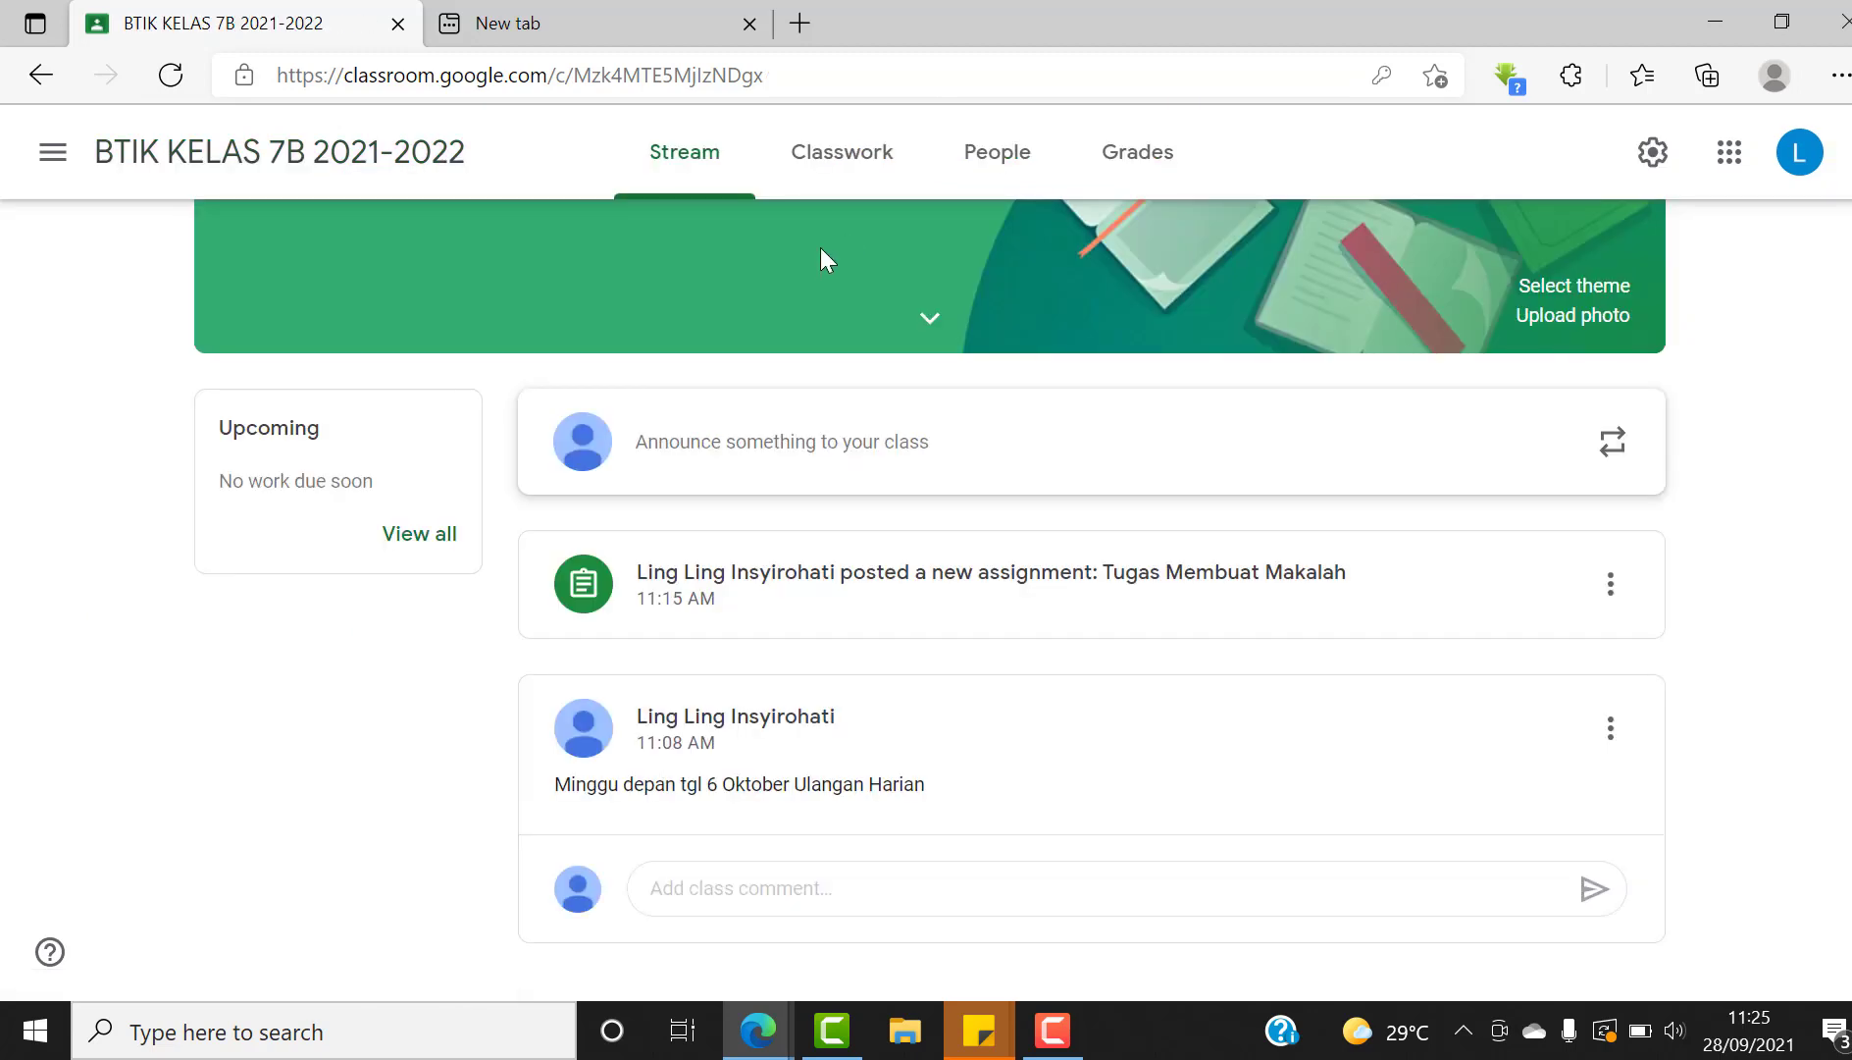
click(846, 152)
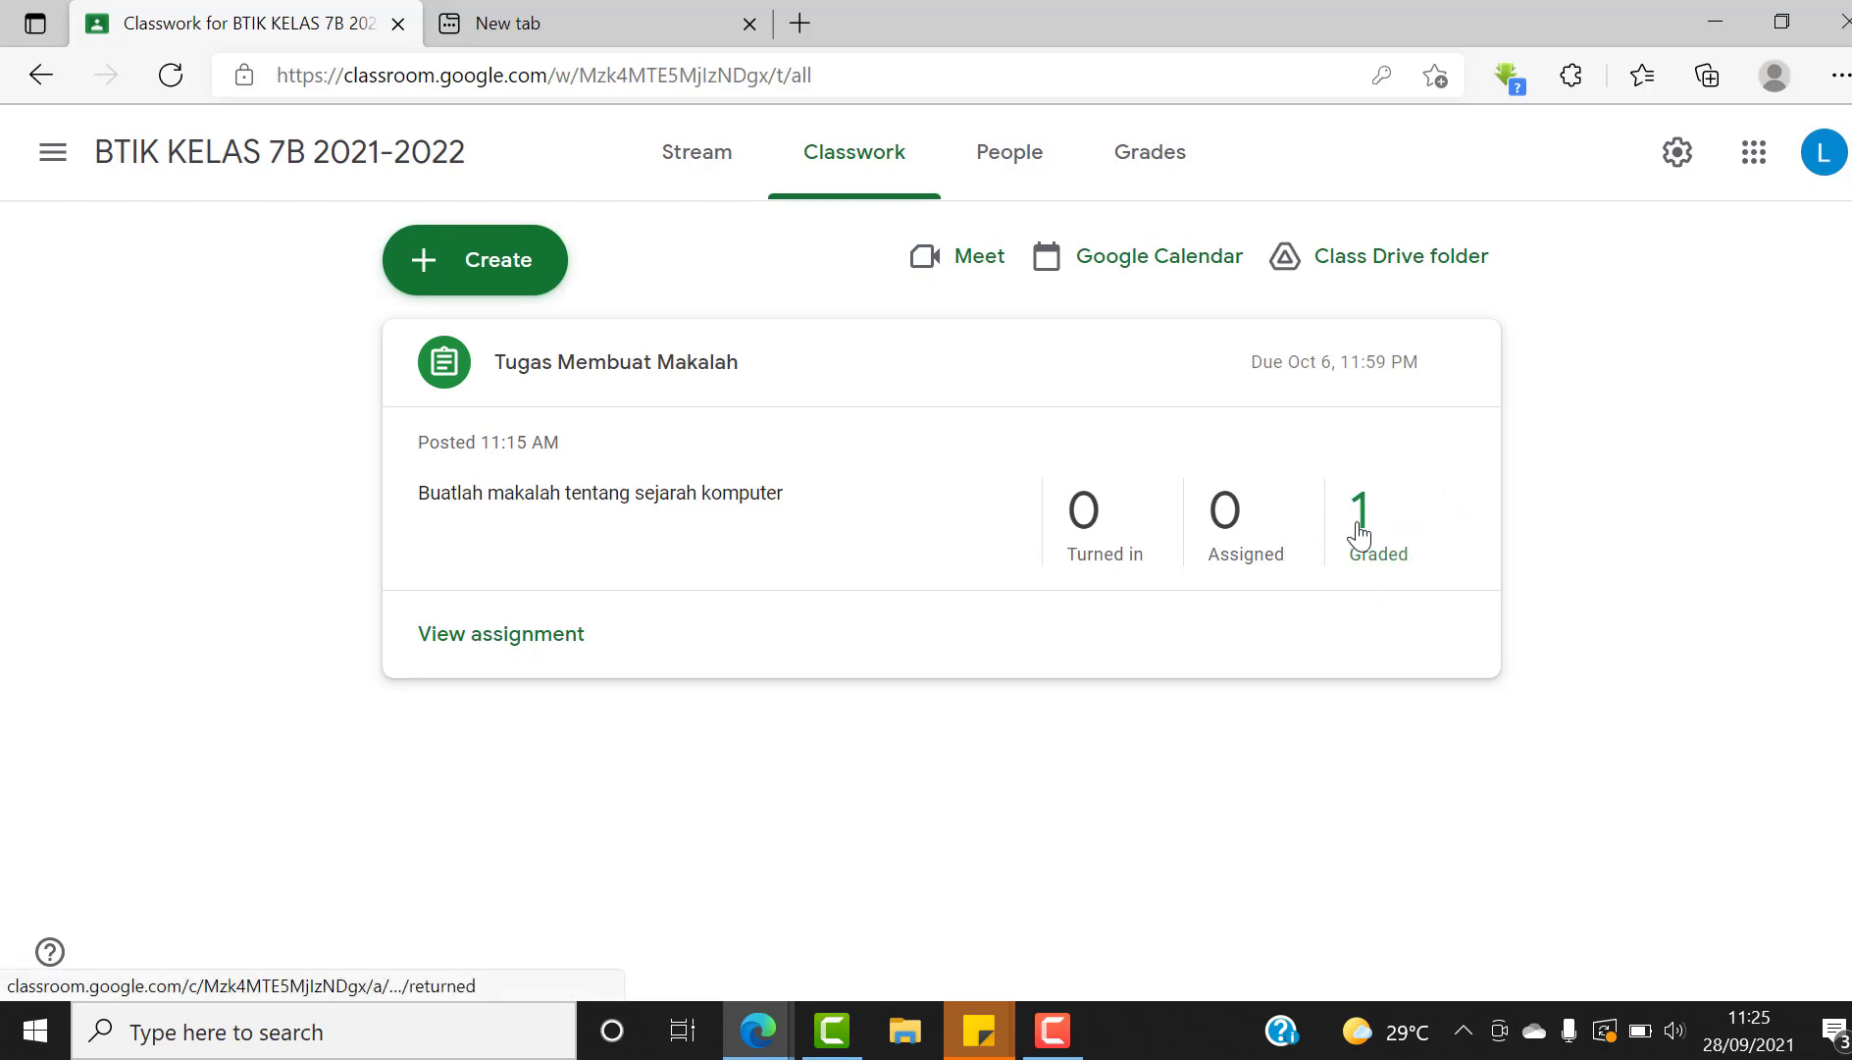
click(496, 650)
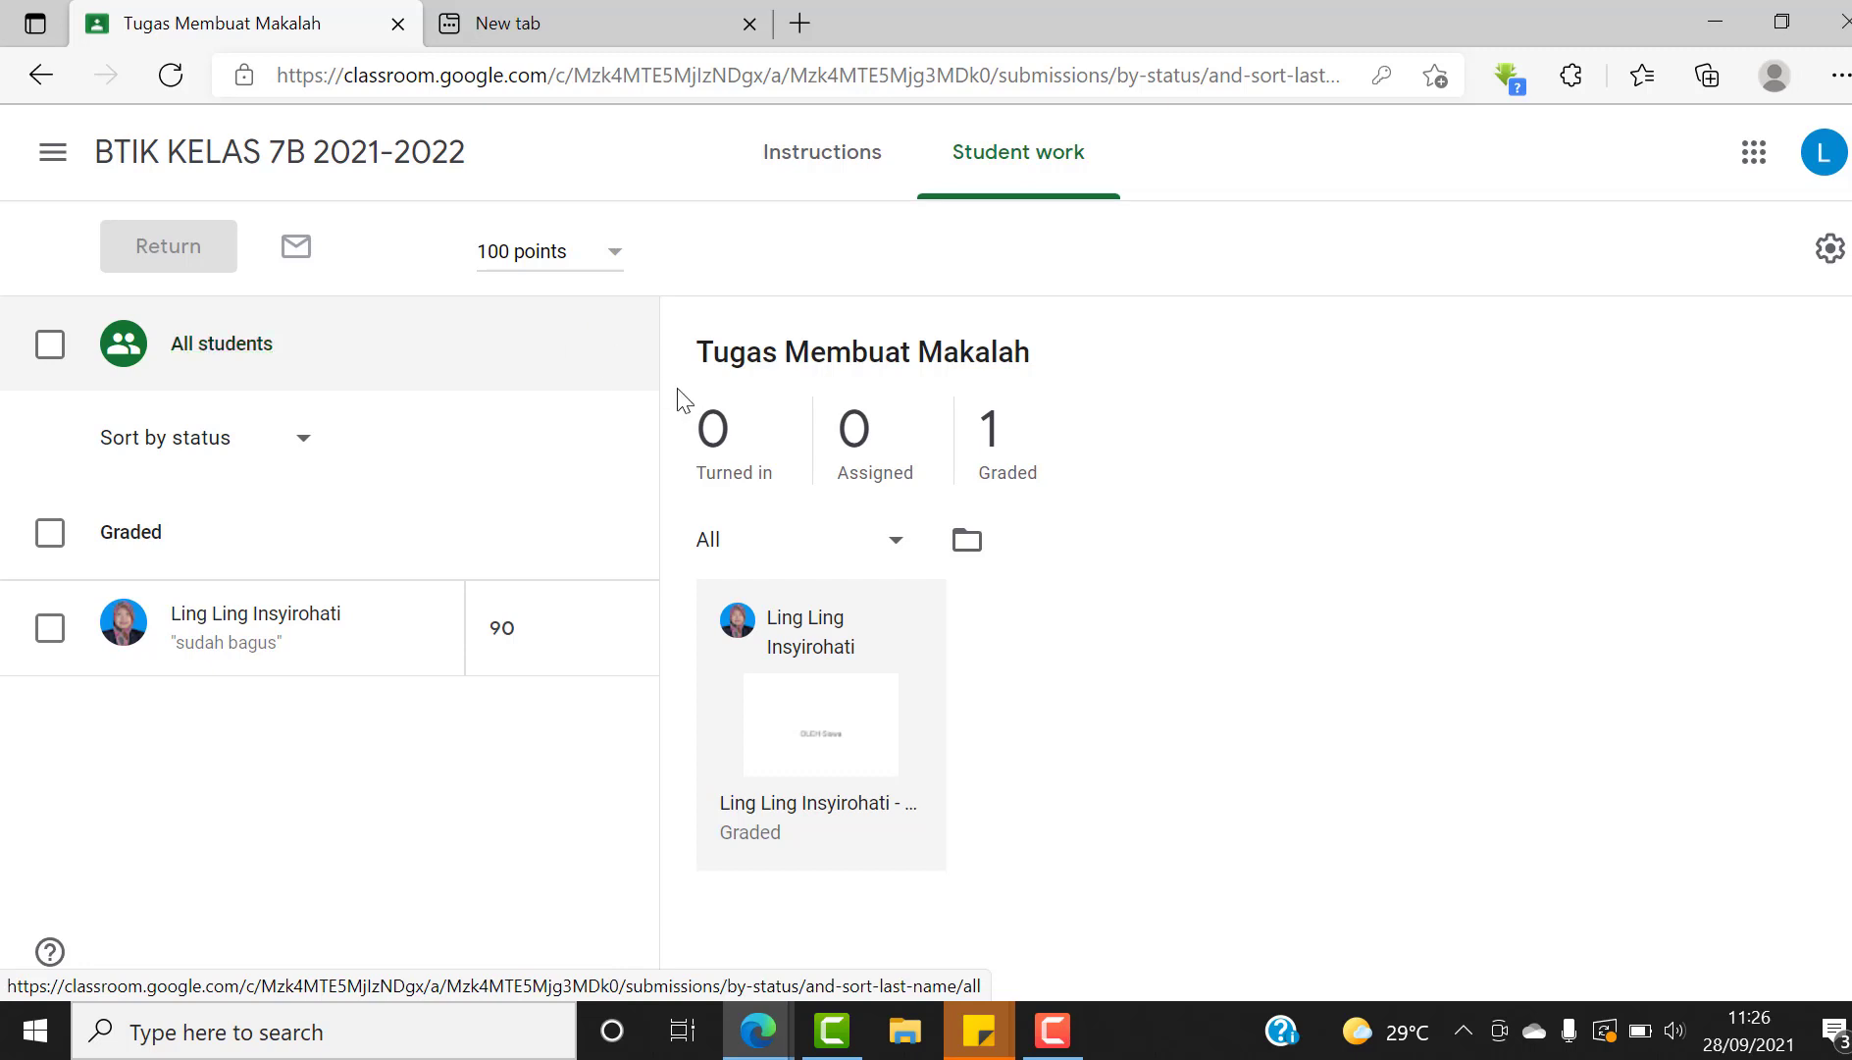
click(1027, 1043)
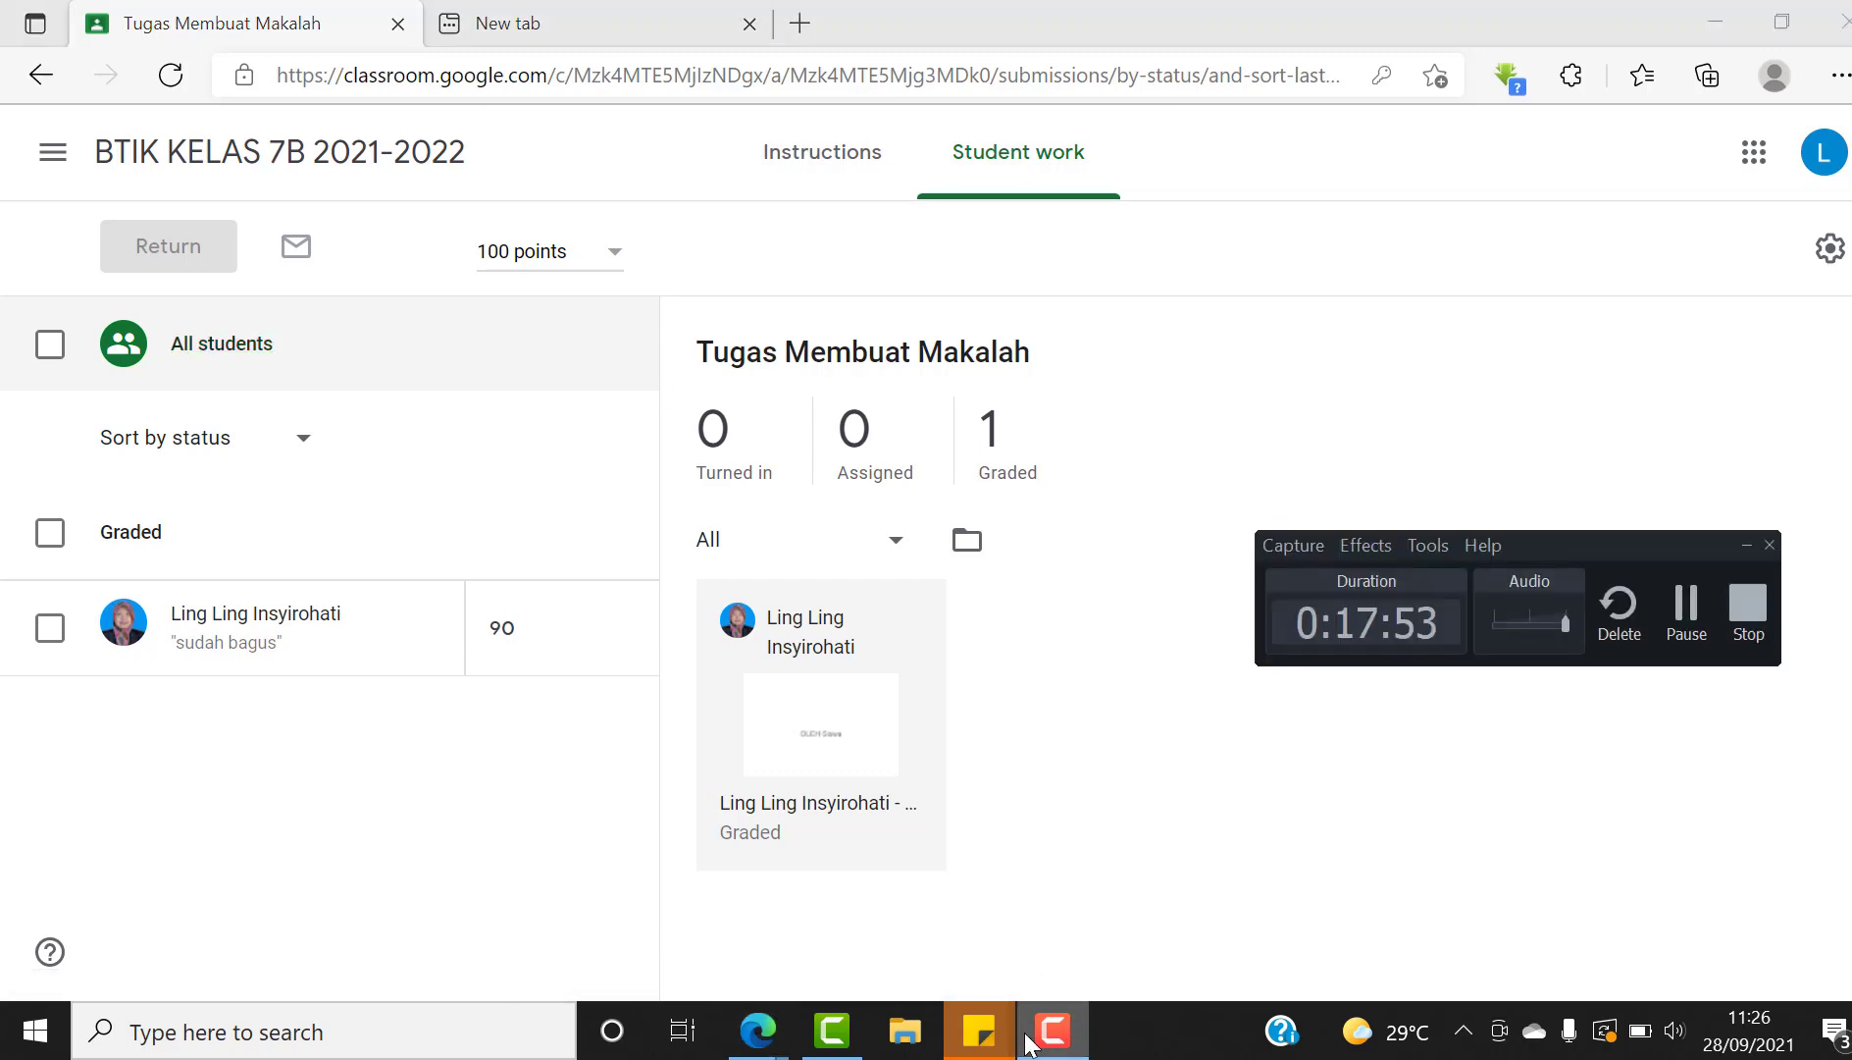